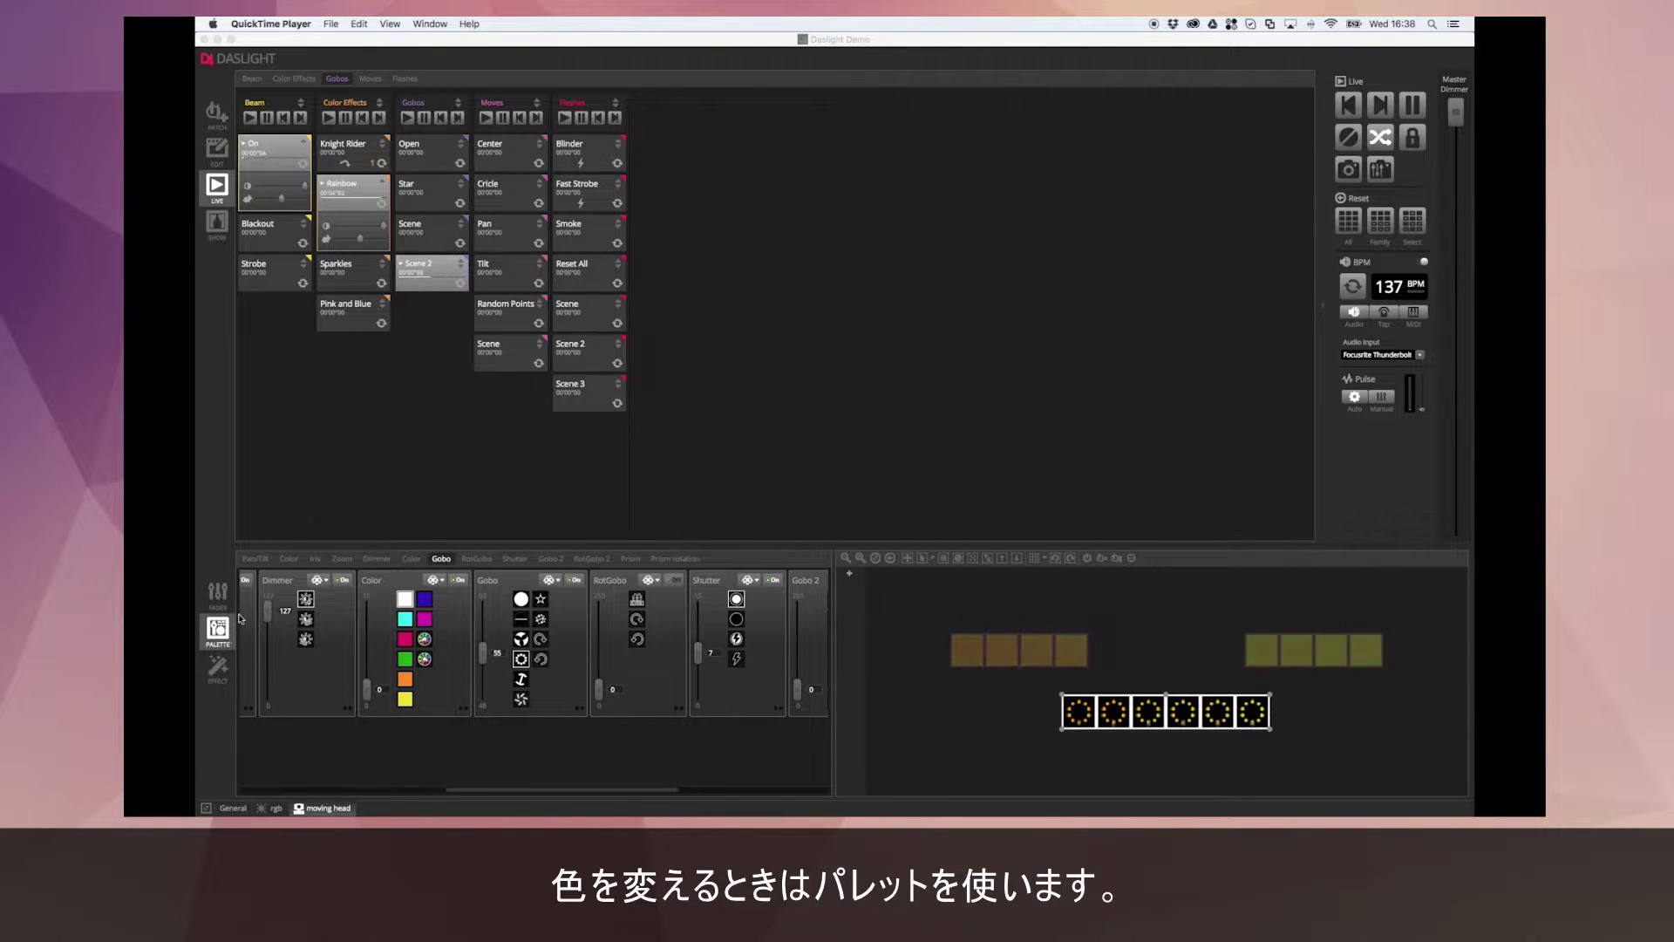
Show the Color palette with the Gobos column collapsed to a compact list
click(219, 637)
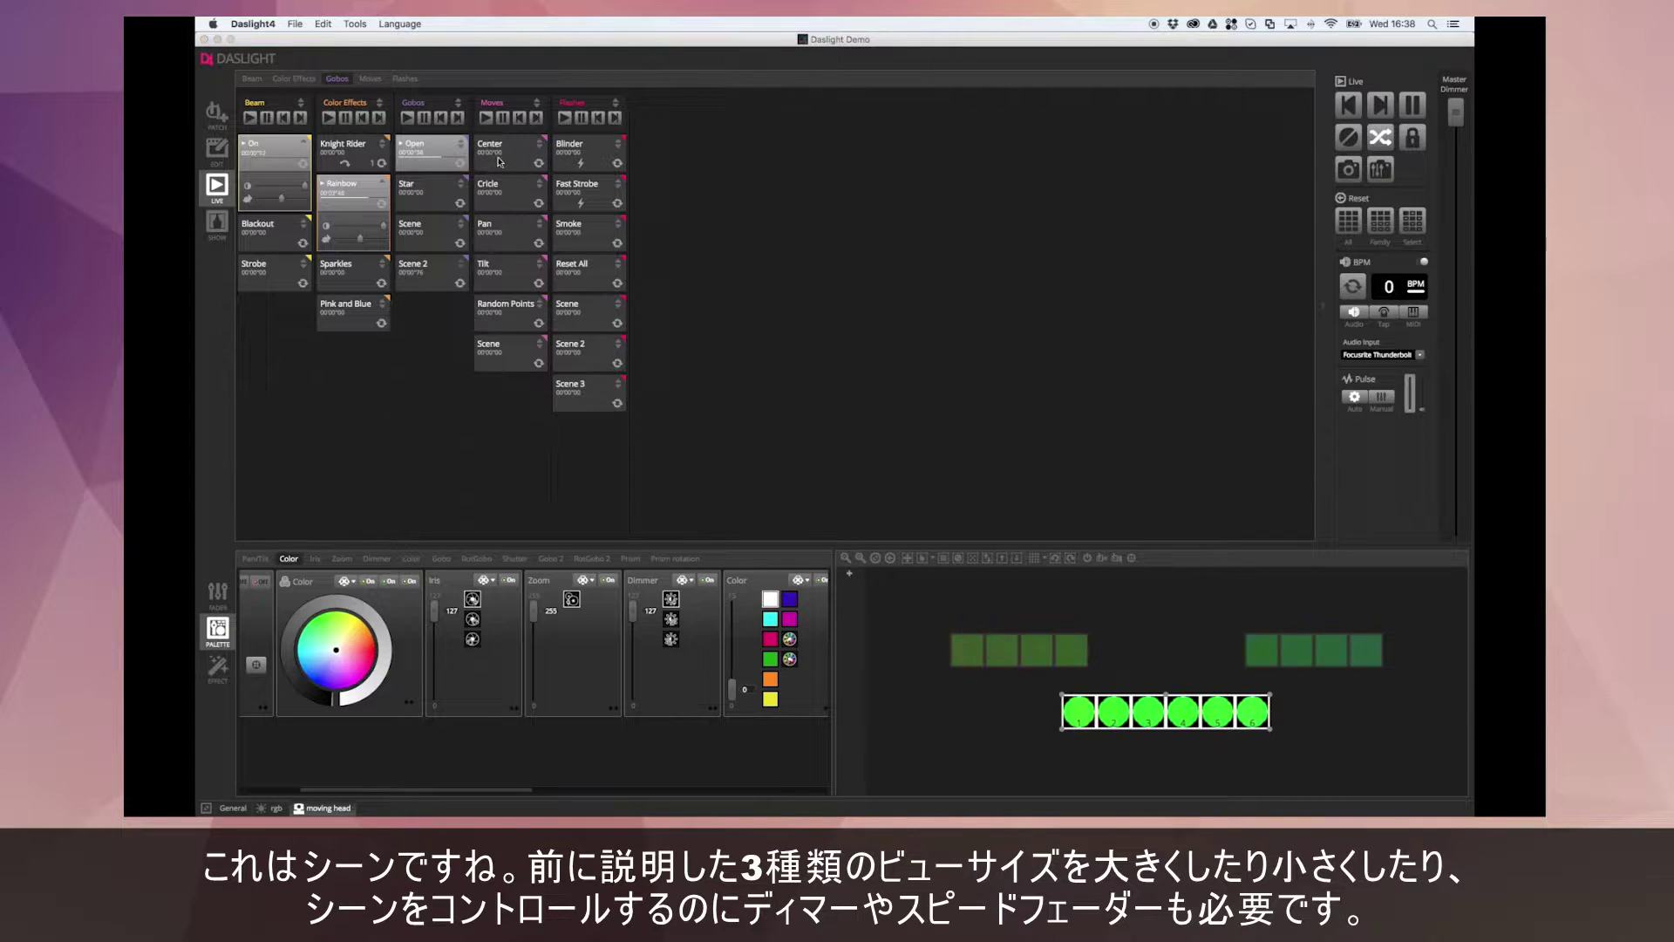
click(458, 103)
click(460, 104)
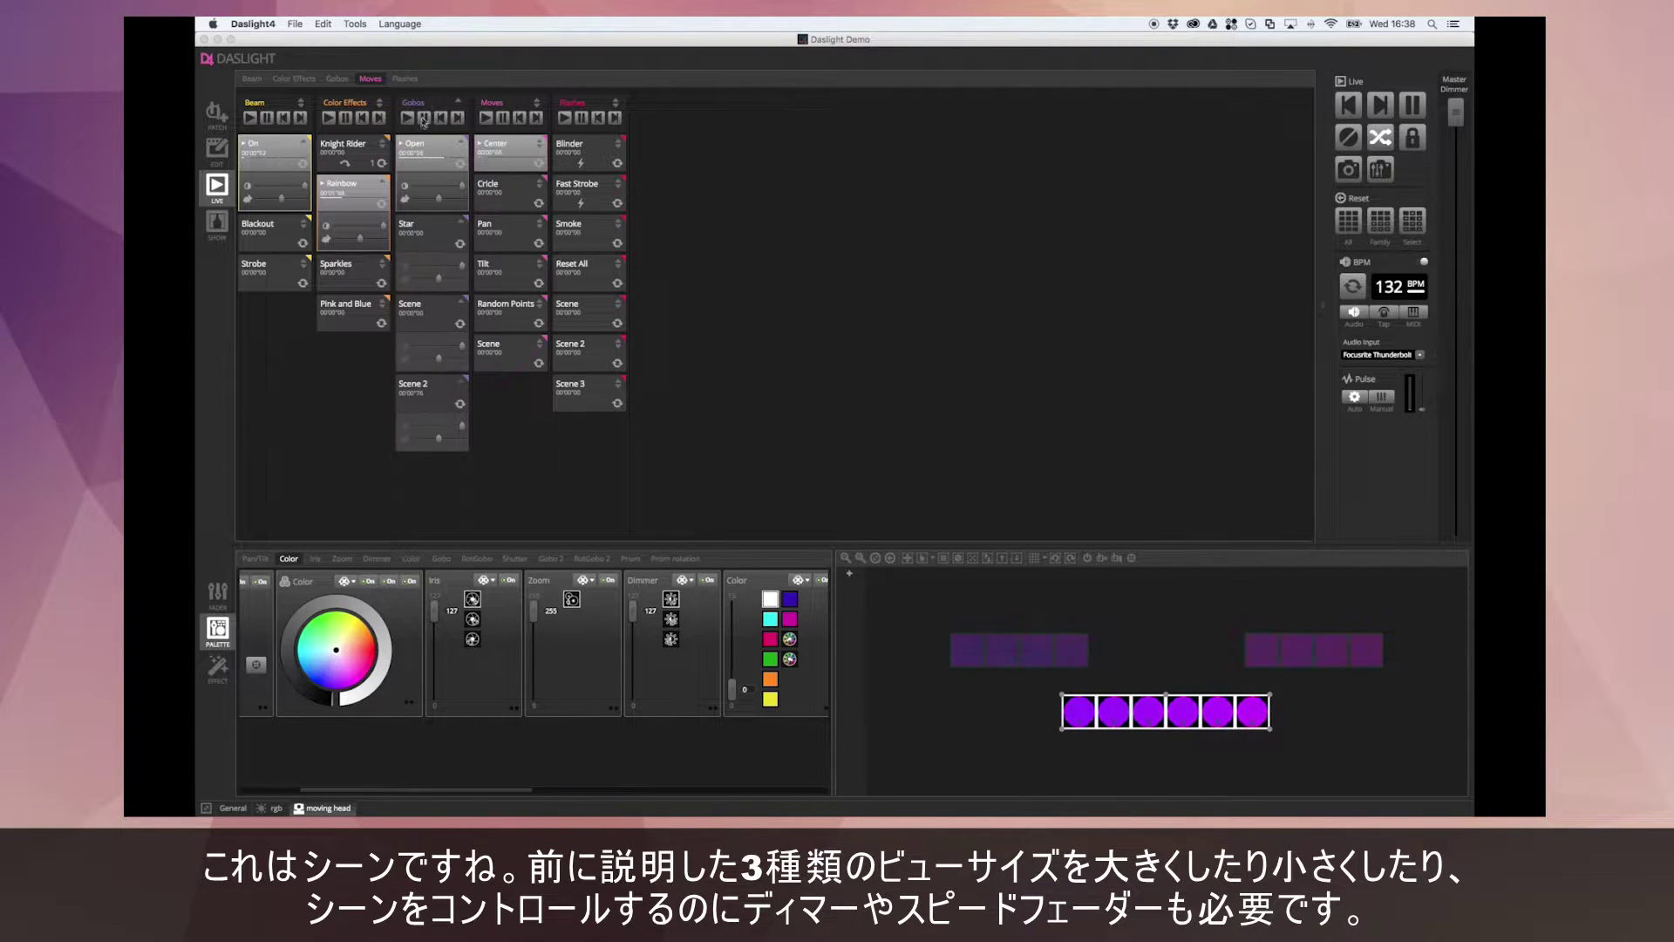
click(457, 103)
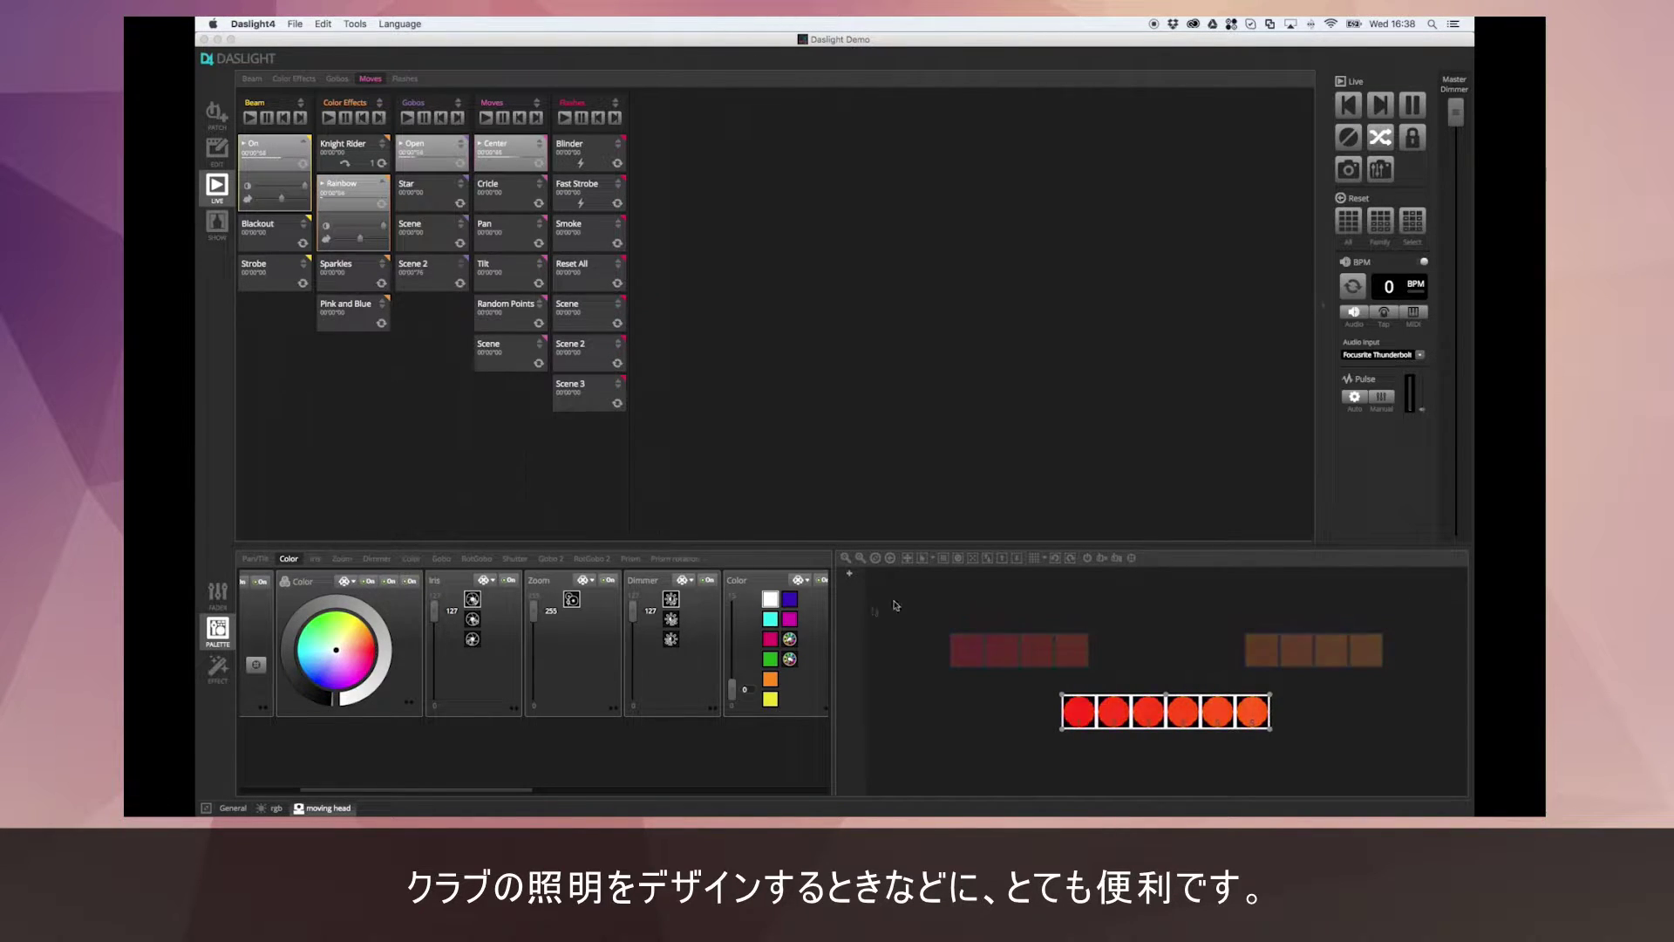
mouse_move(960, 639)
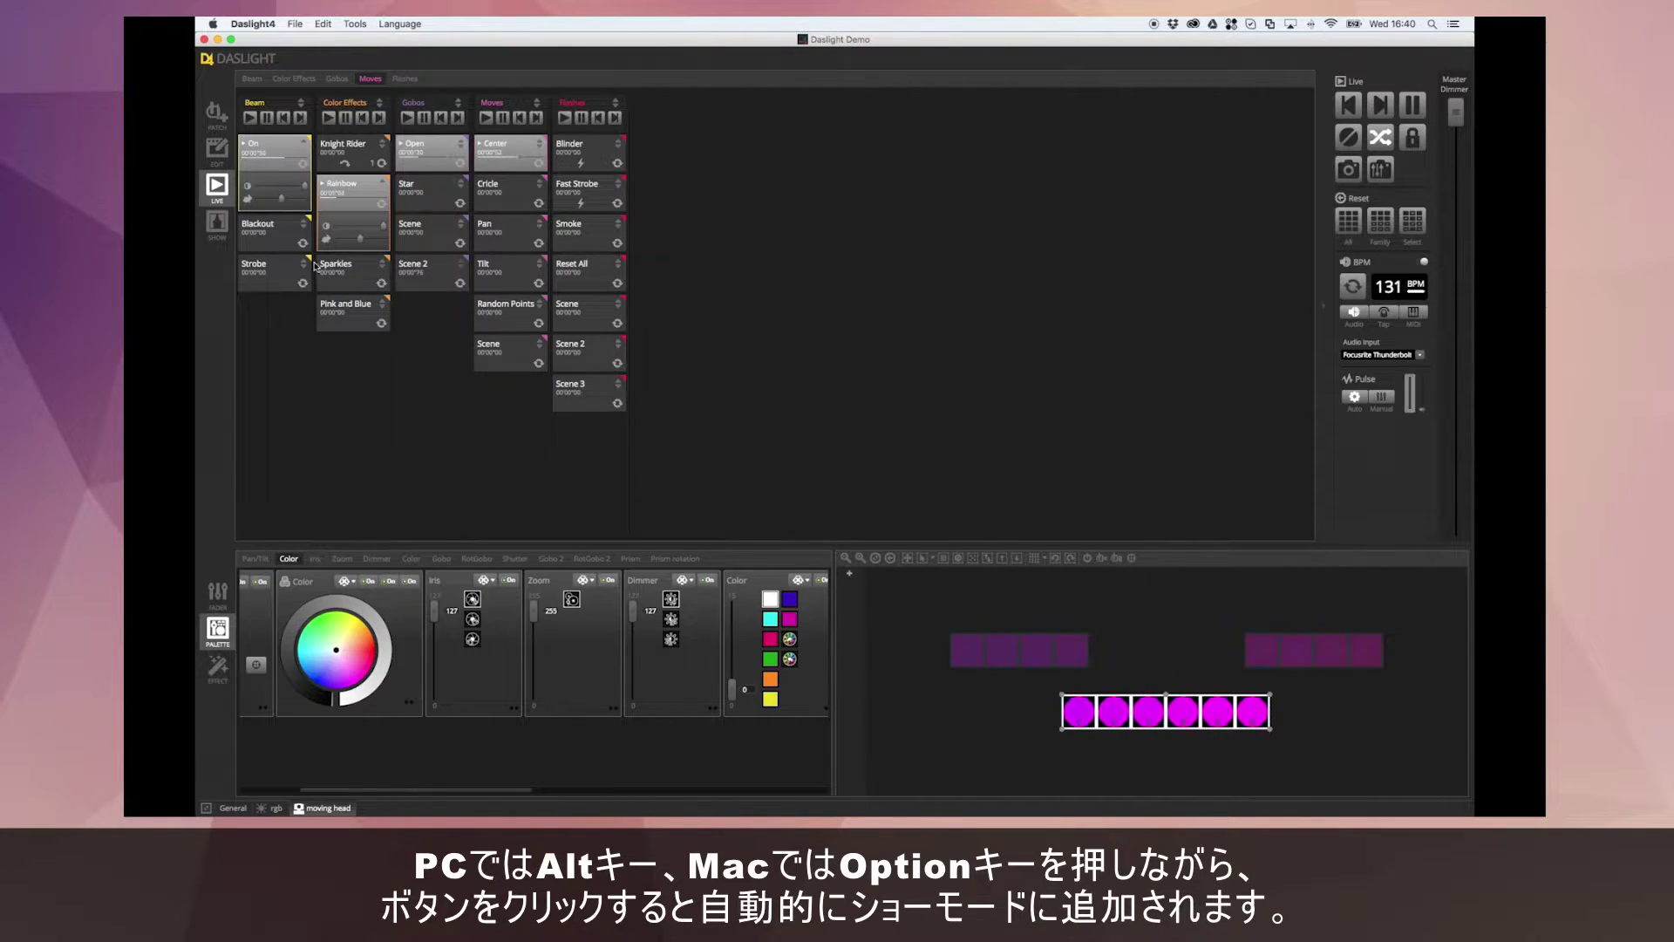
Play the Knight Rider, Sparkles and Rainbow scenes from the Show page
click(211, 220)
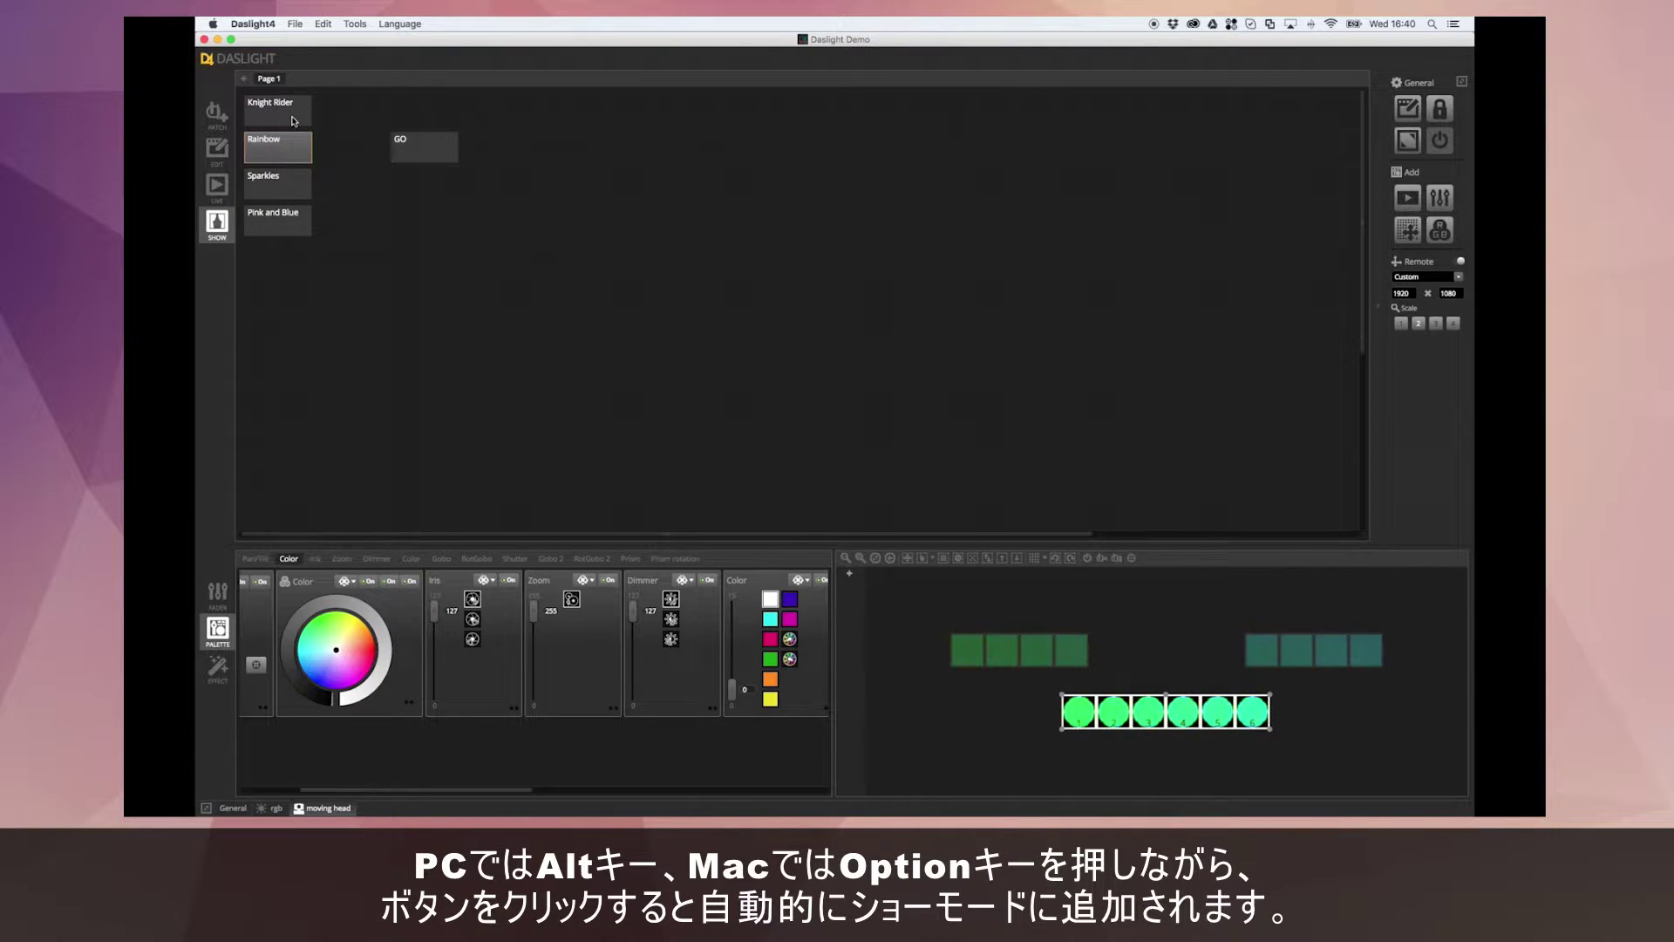
click(293, 146)
click(277, 185)
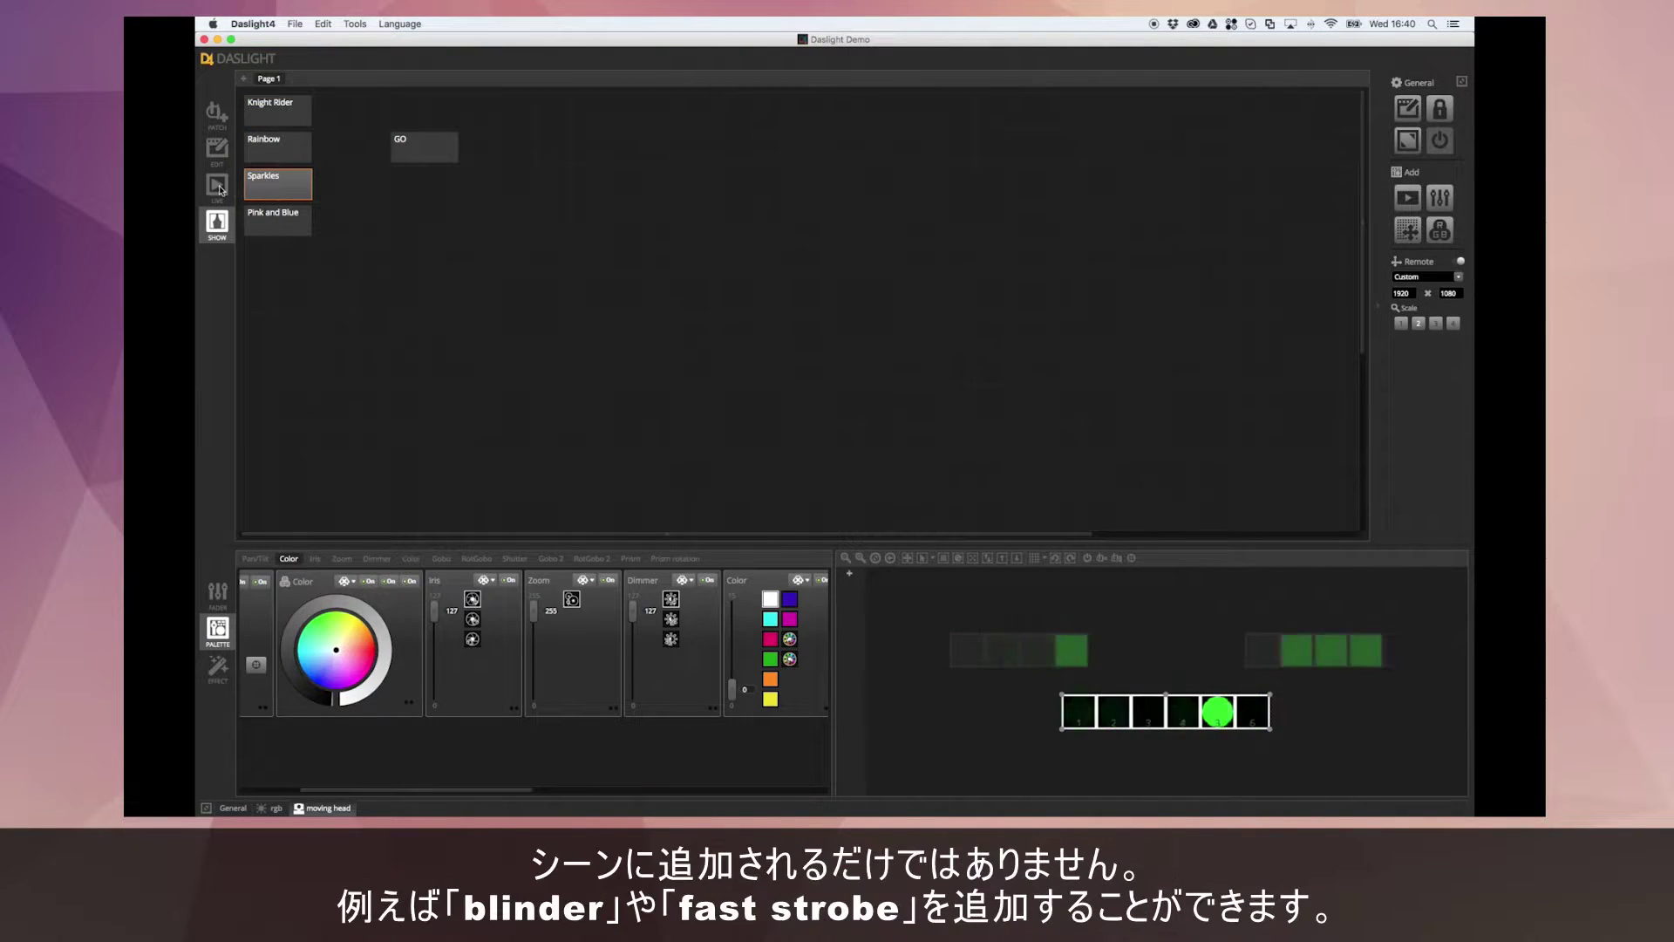
click(268, 141)
Confirm Blinder, Fast Strobe and Master Dimmer are on the Show page, testing the dimmer fade
click(218, 184)
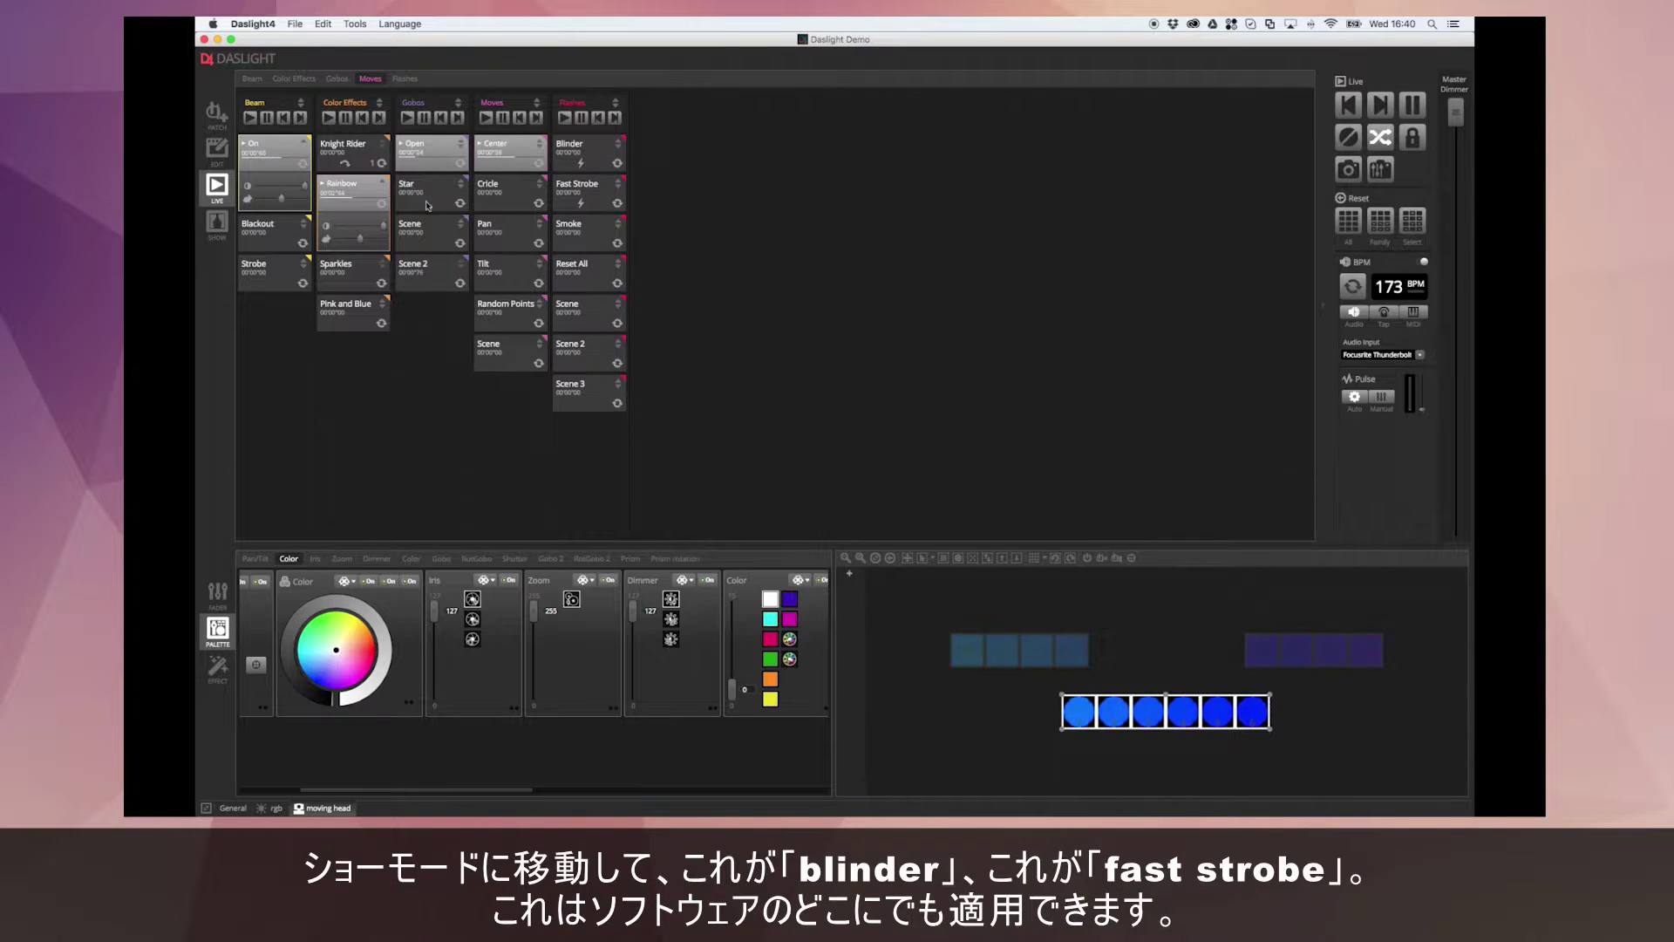
click(217, 223)
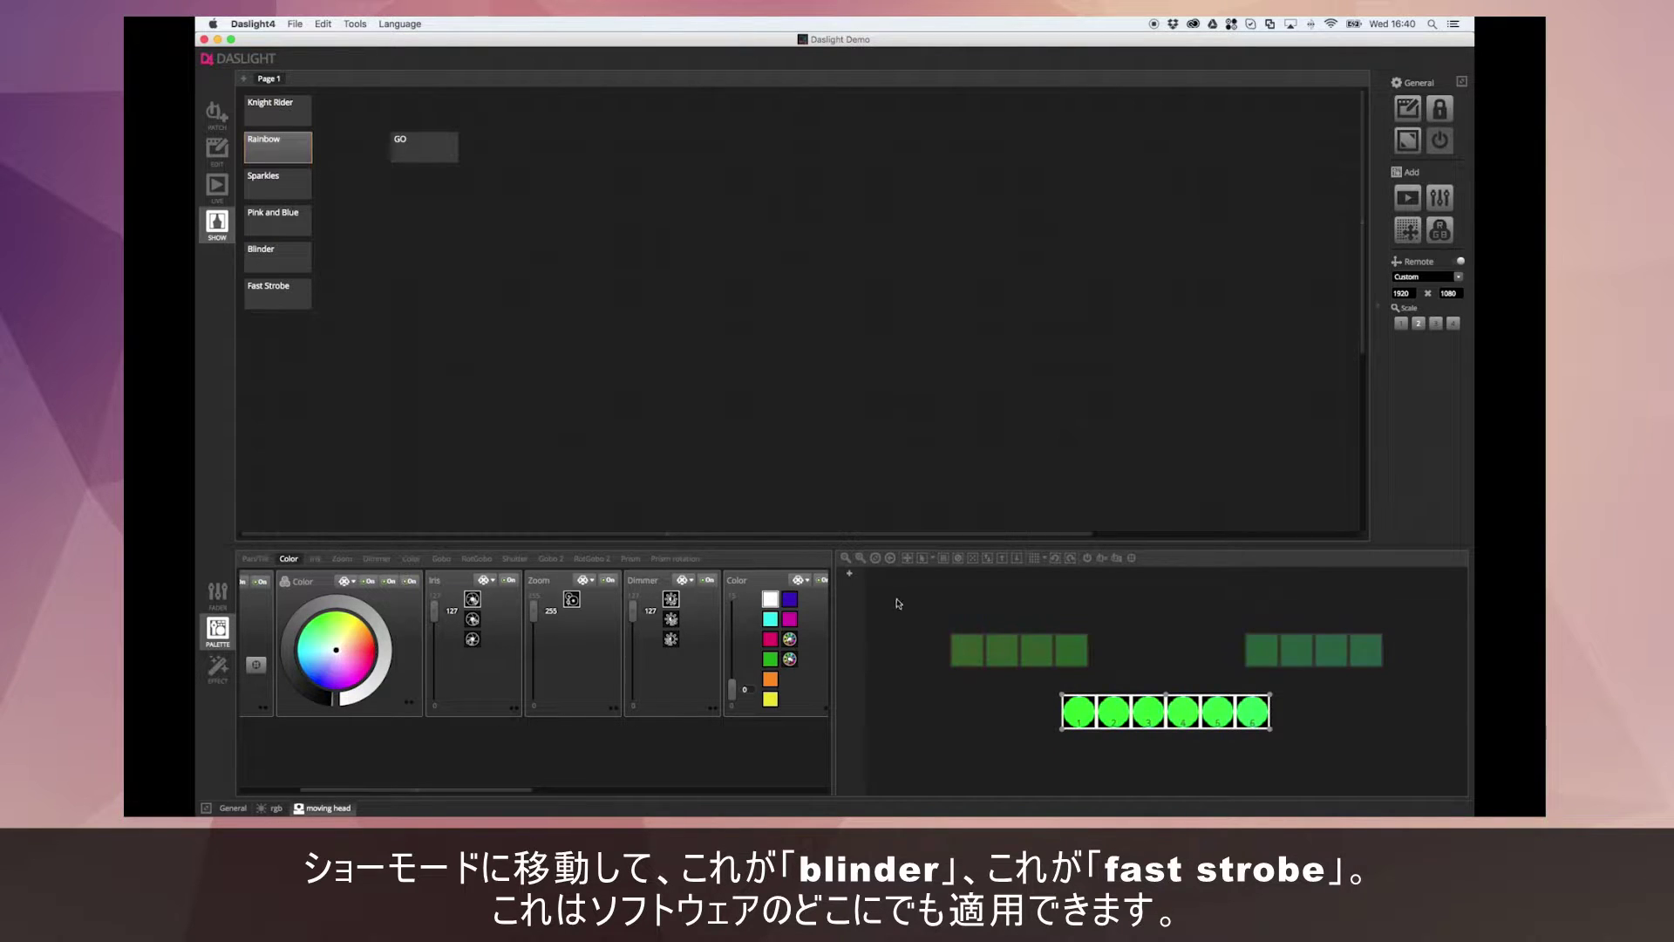
click(212, 185)
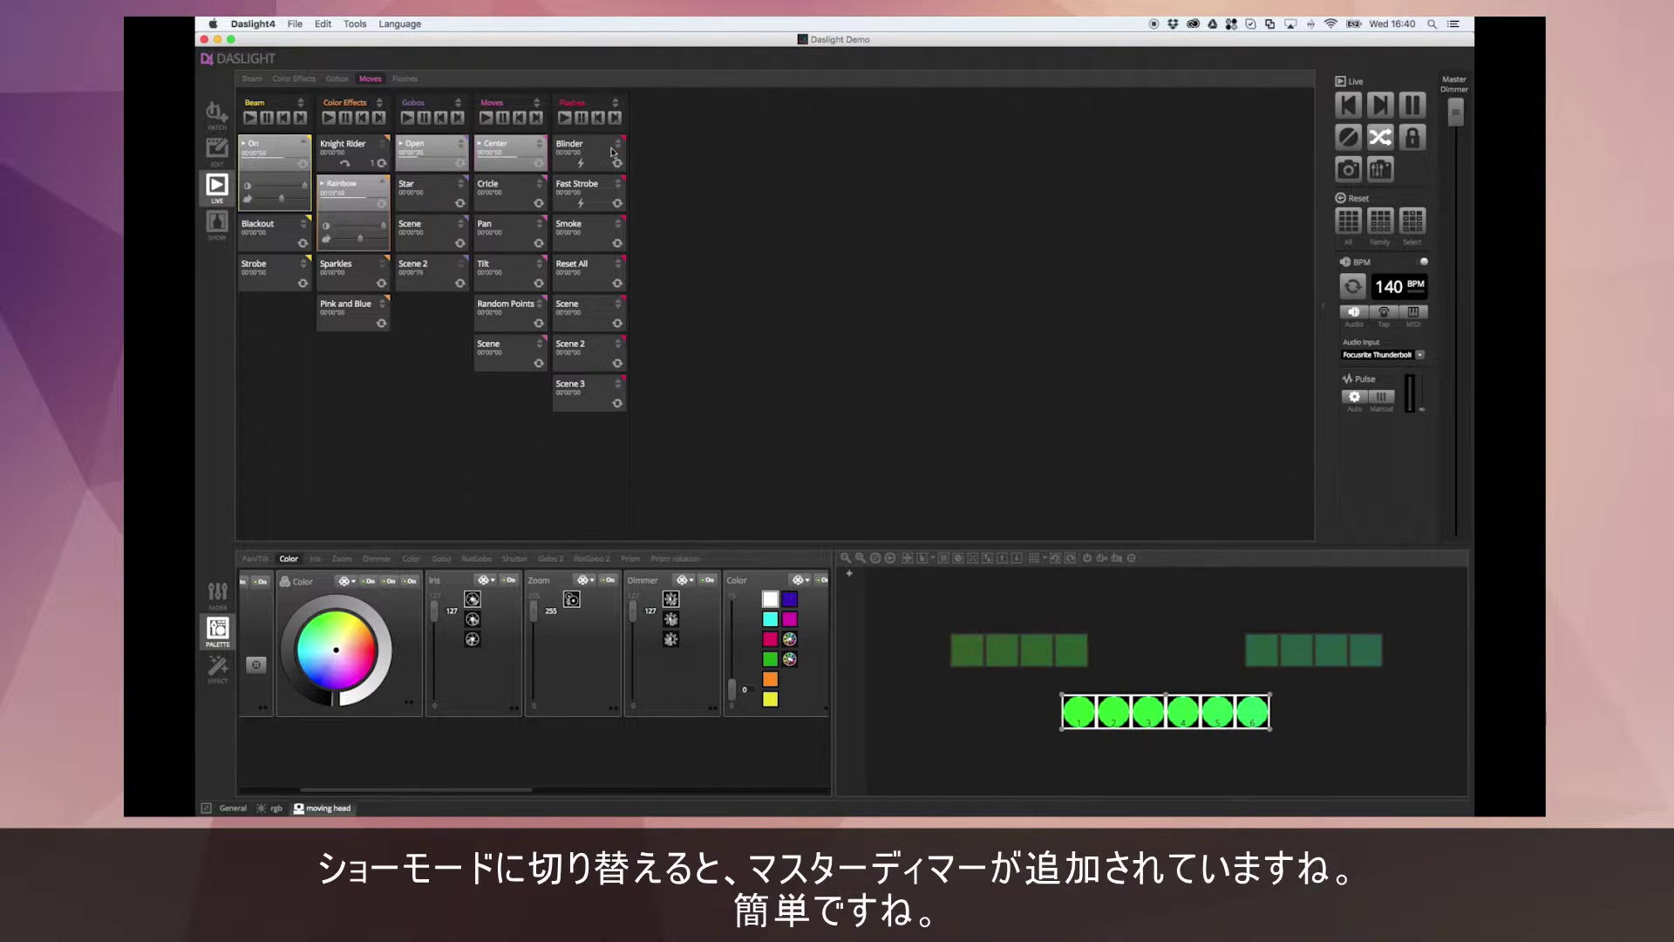
click(217, 222)
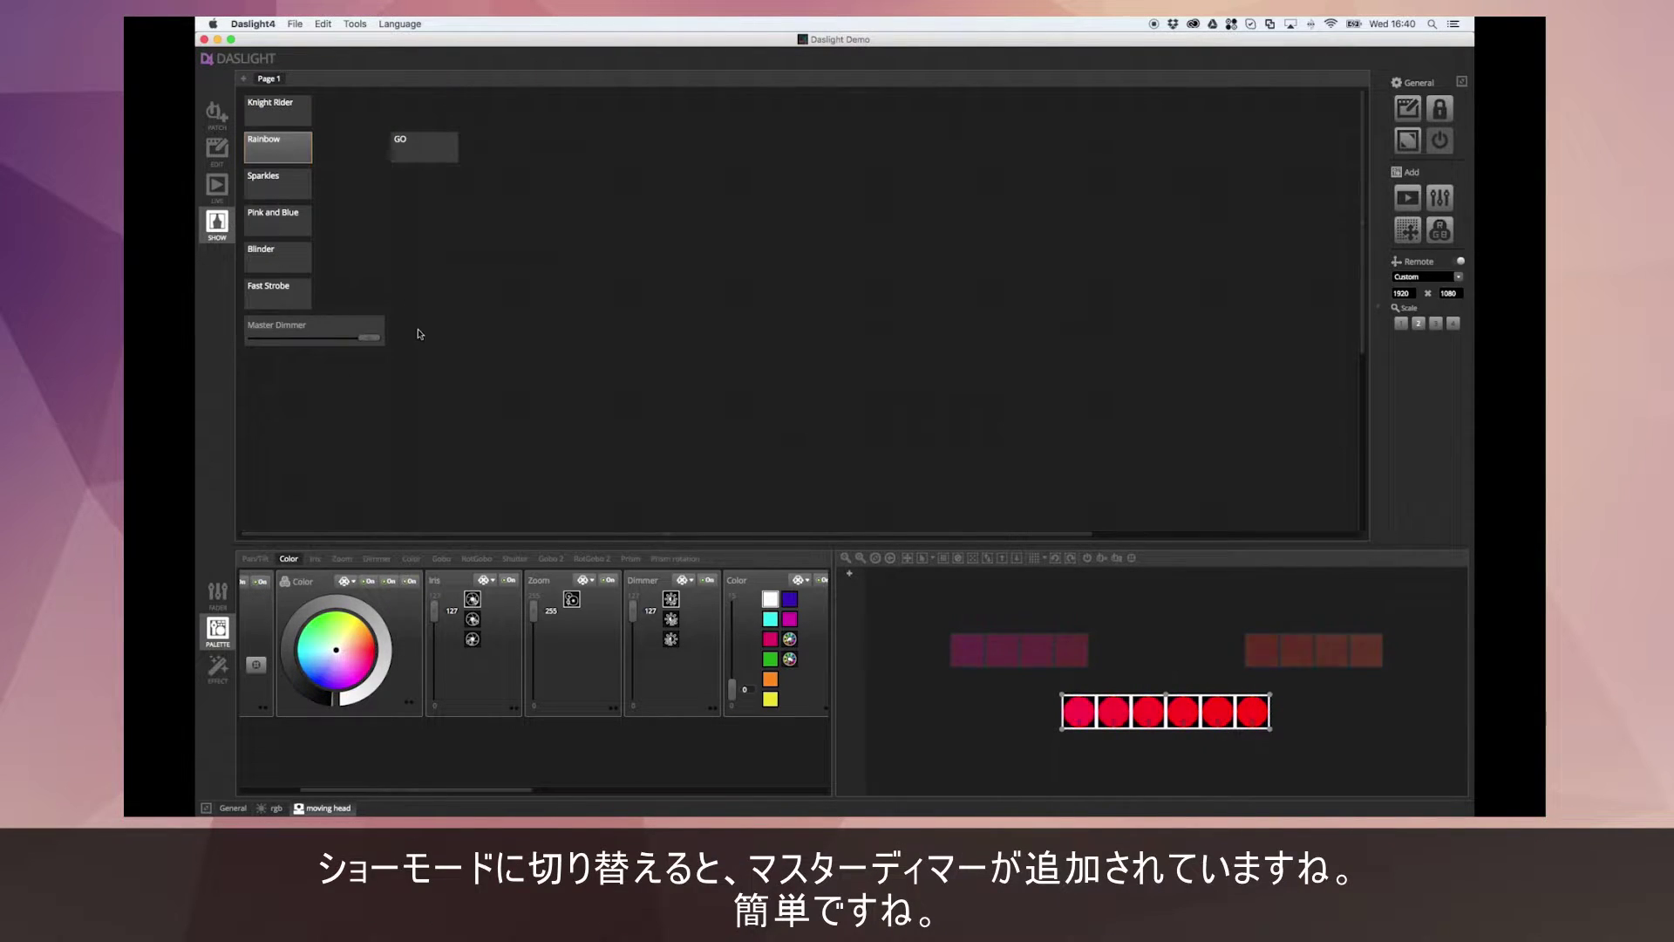
drag(375, 340, 561, 343)
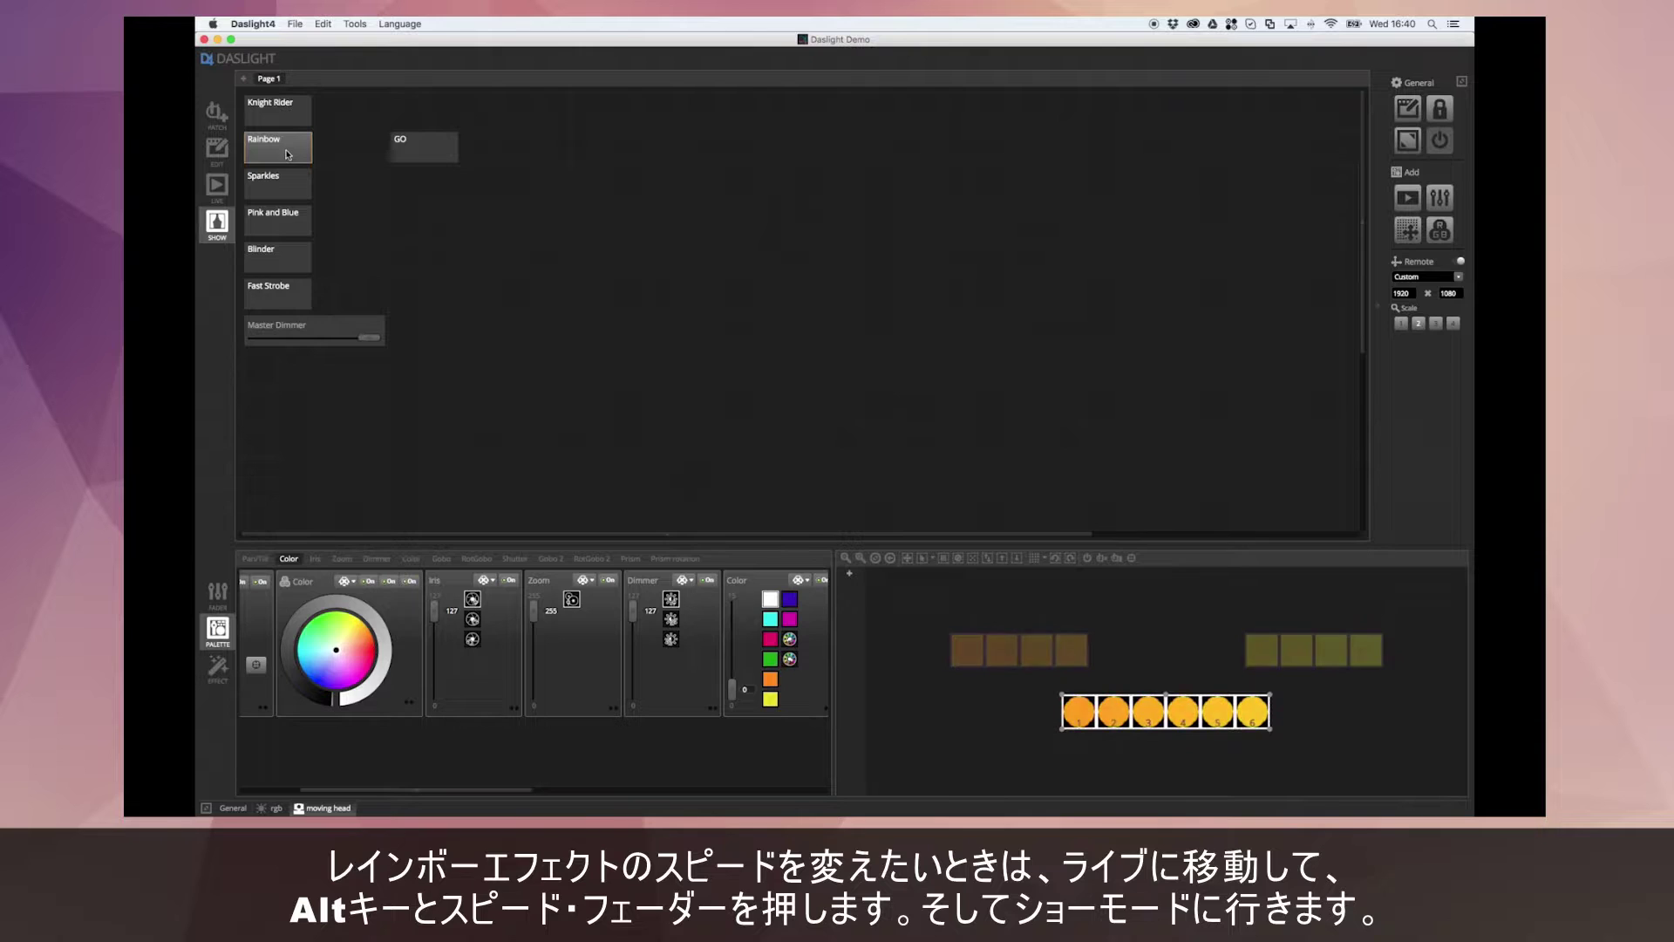
Add the Rainbow cue's speed fader to the Show page
click(224, 185)
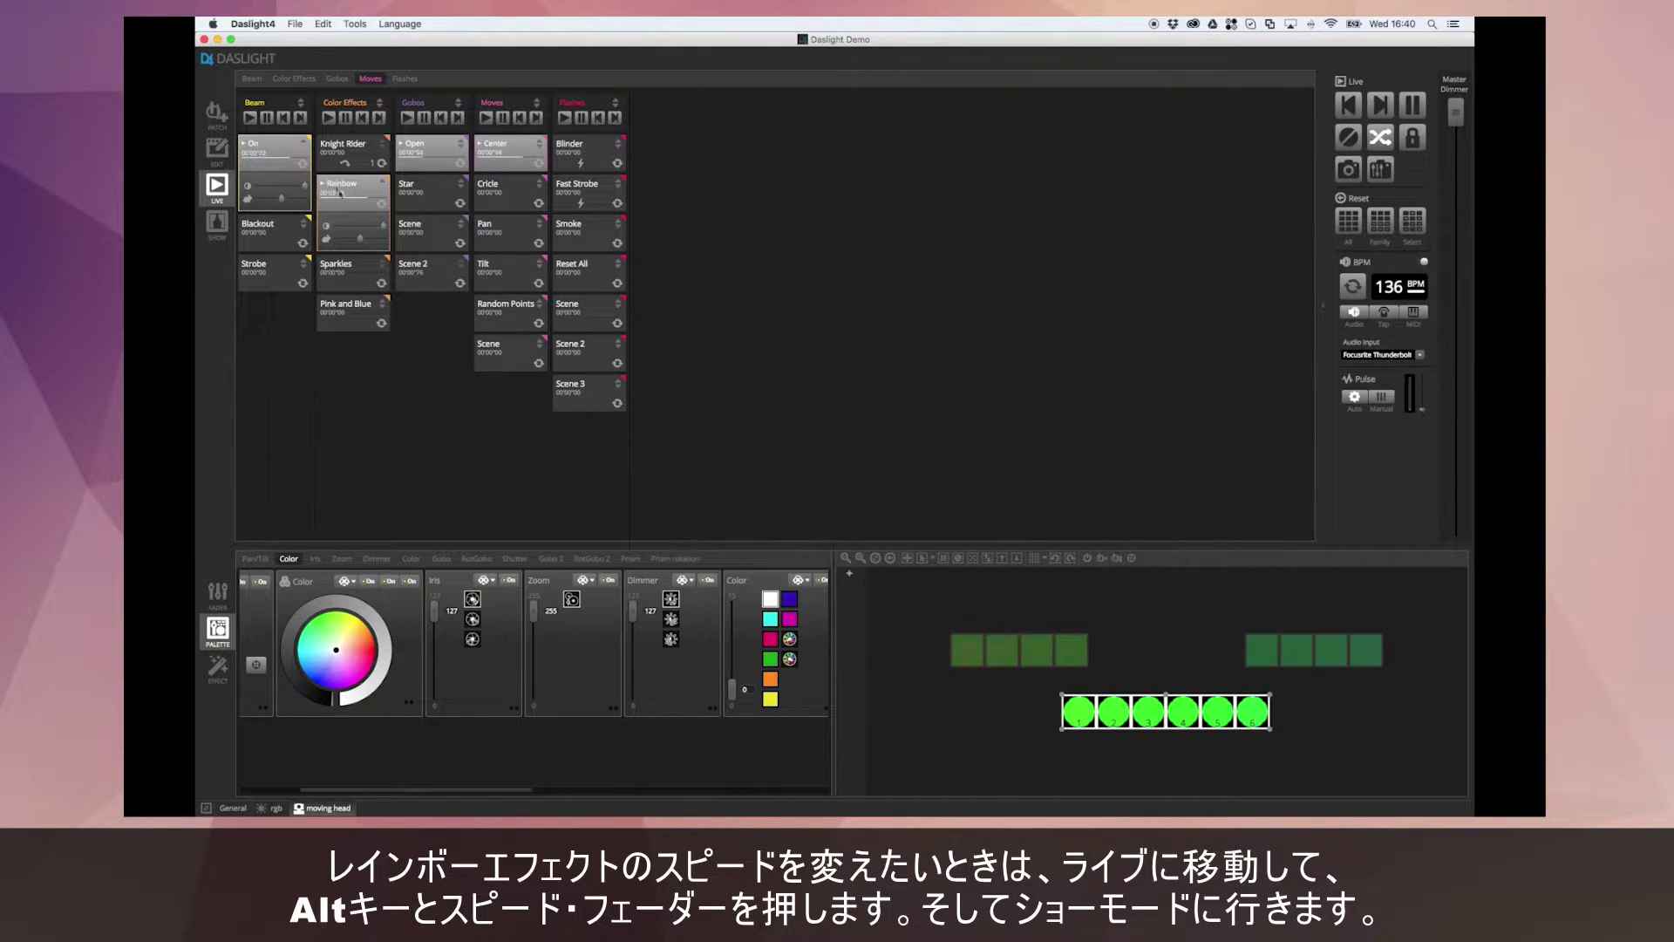
alt+click(363, 242)
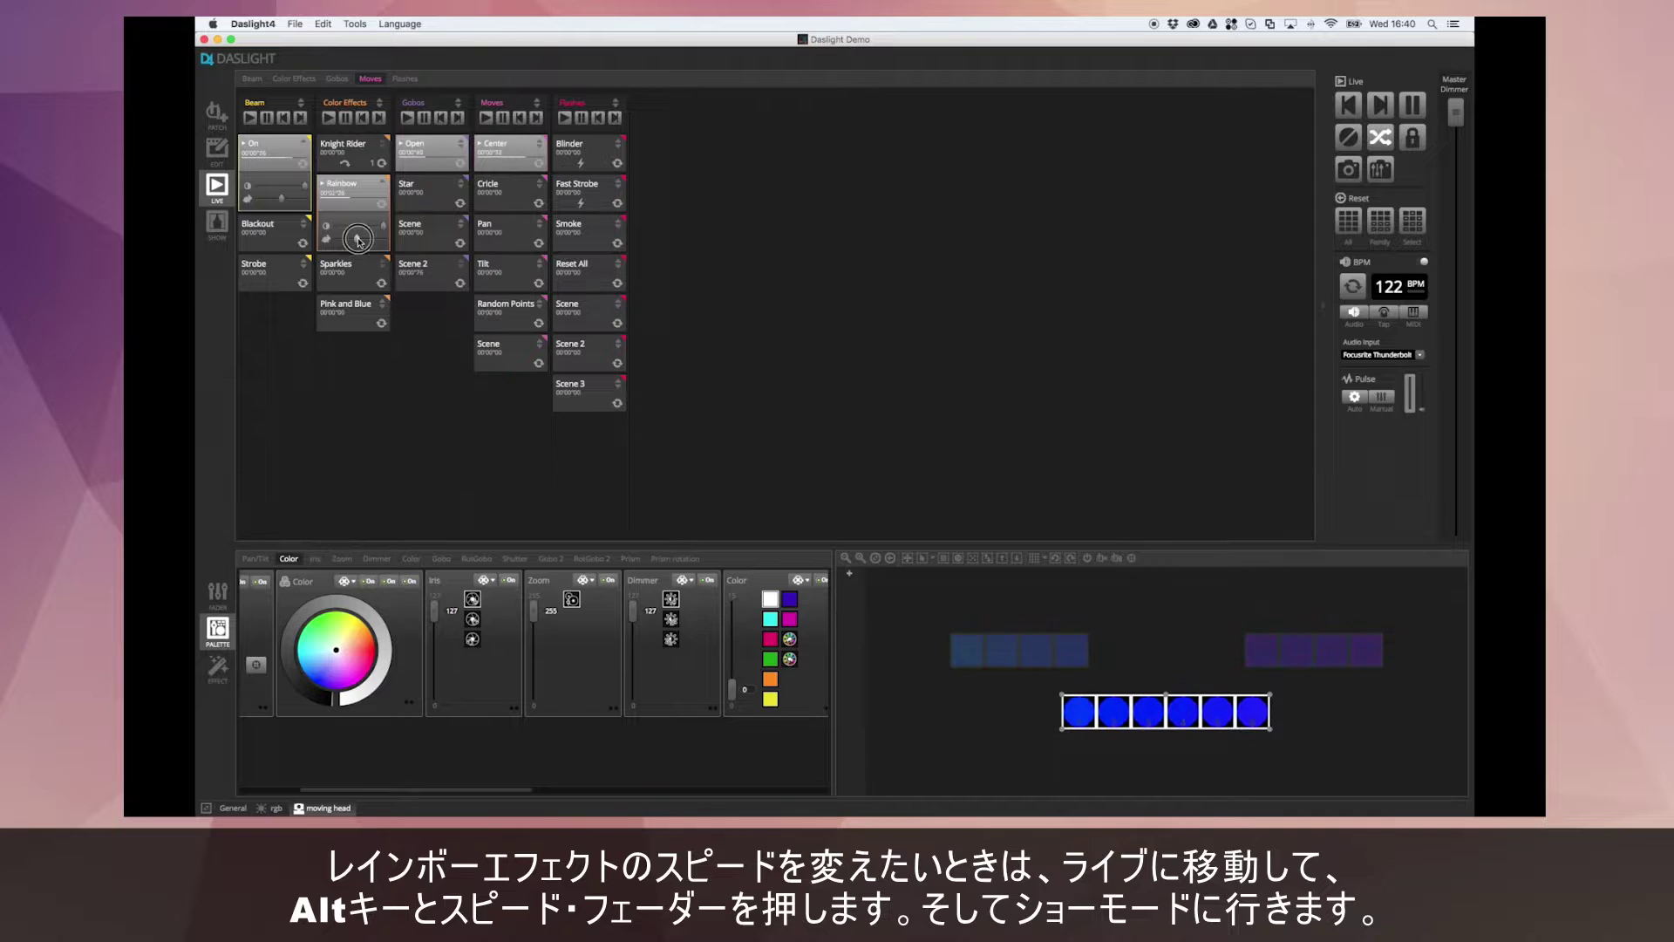
click(218, 225)
Test Rainbow Speed, pushing it to maximum then back to about a third
click(309, 375)
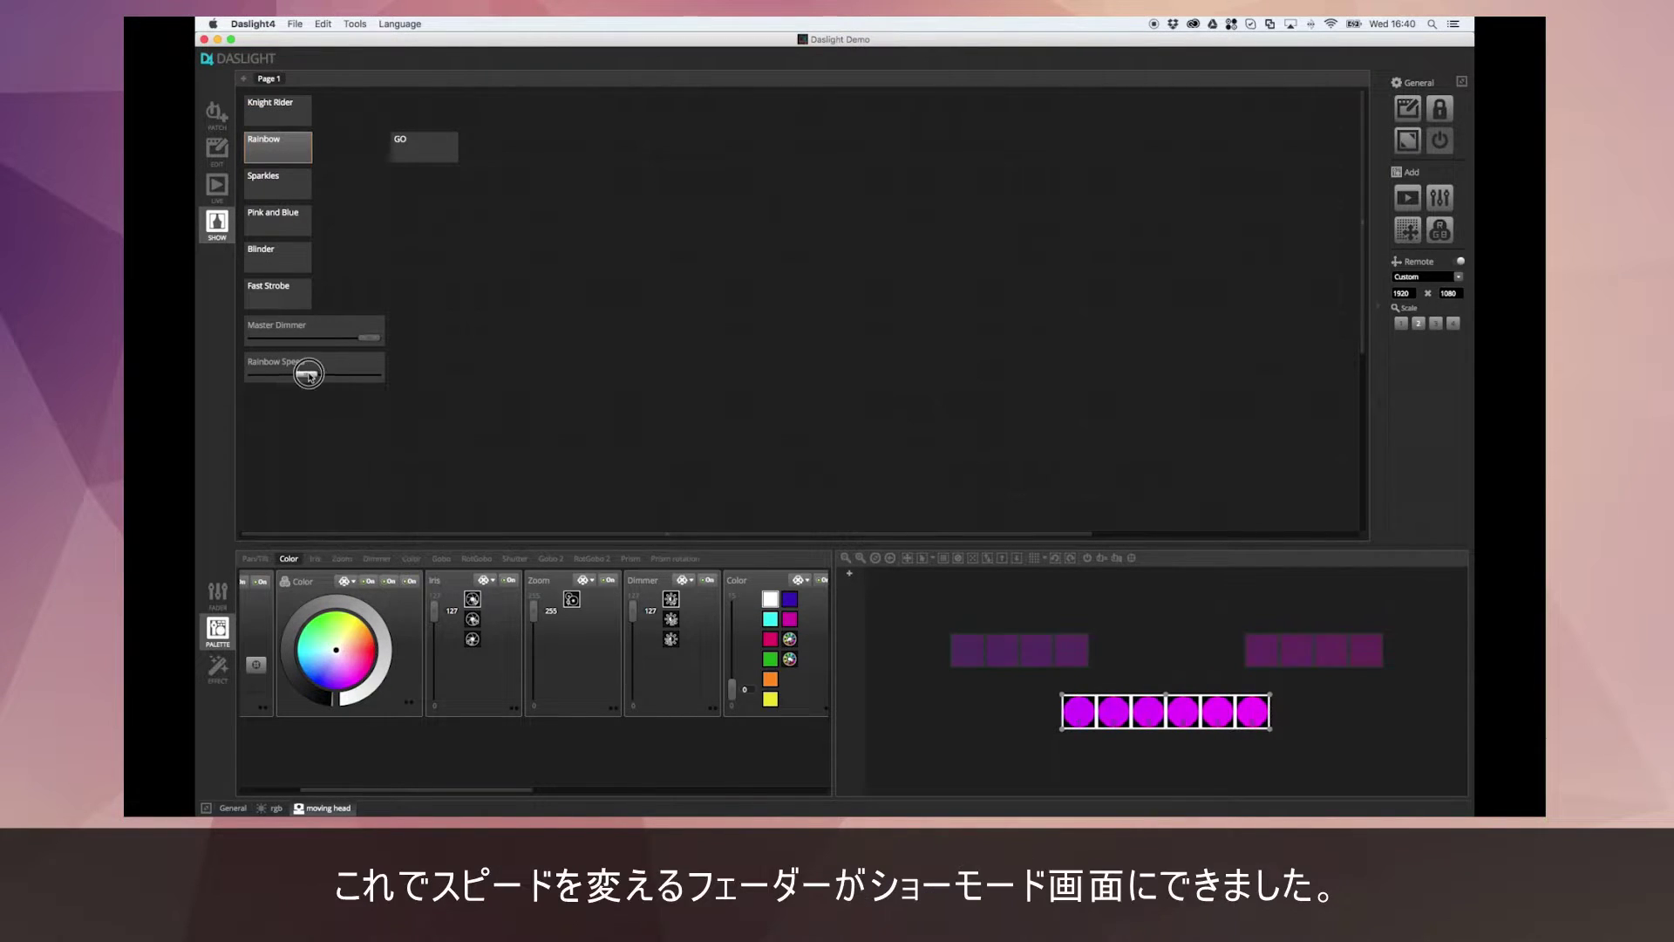
drag(308, 375, 380, 376)
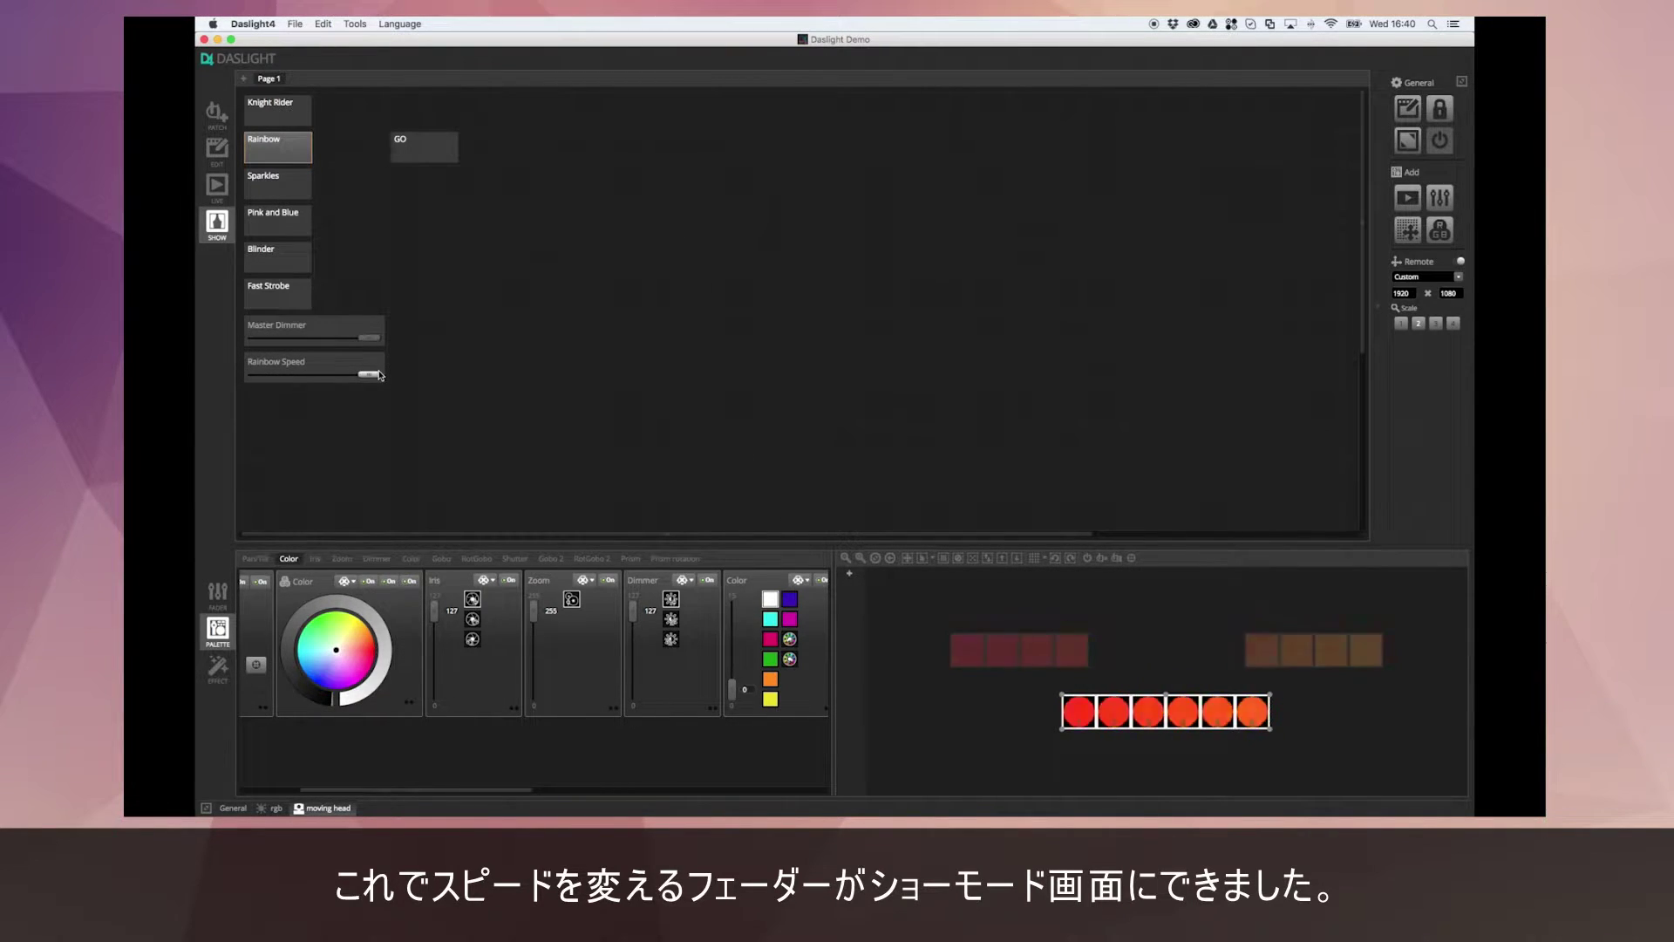
drag(380, 375, 332, 377)
Enable layout editing, reposition the Rainbow Speed fader and widen it to show its name
click(427, 299)
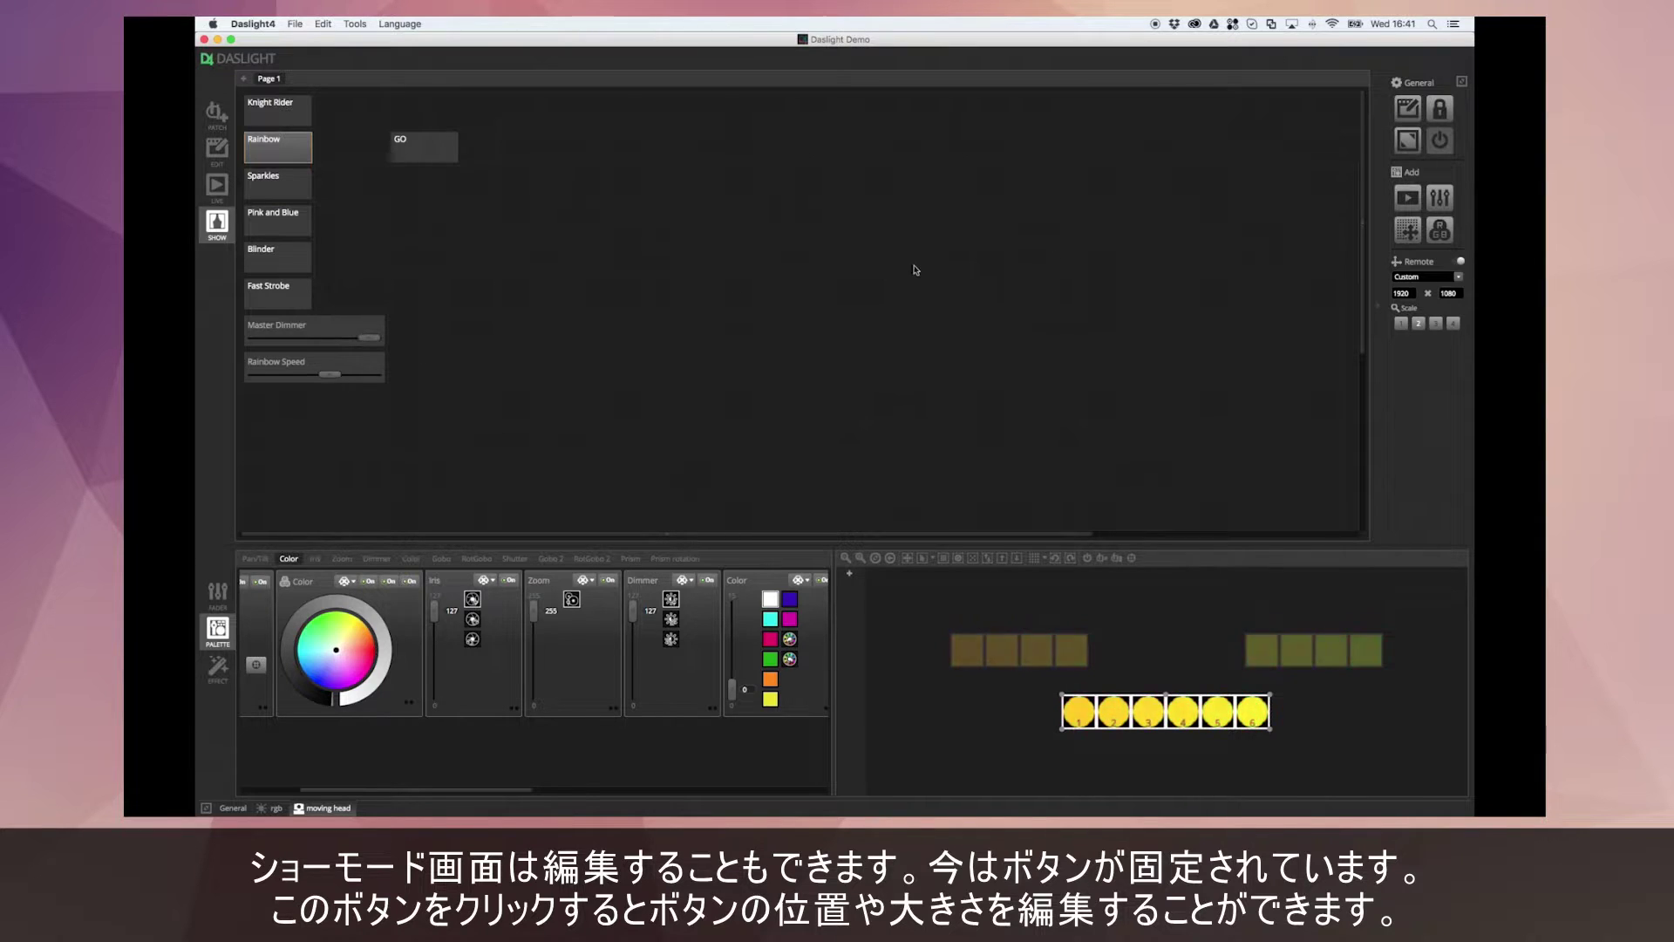
click(1407, 108)
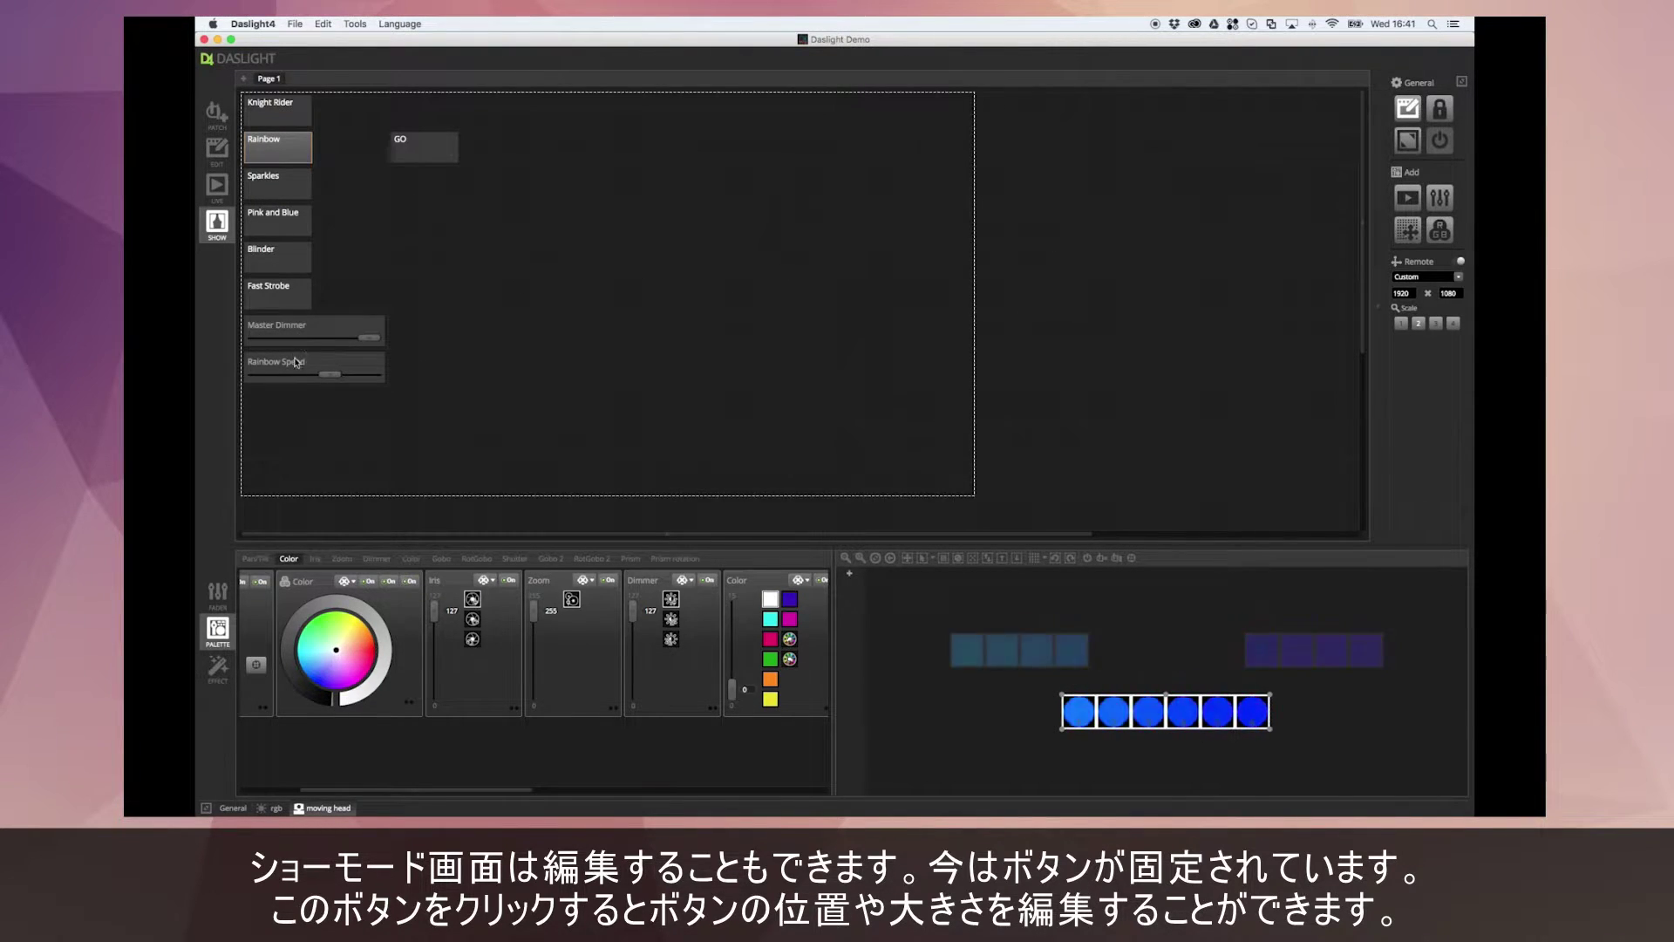
drag(296, 362, 571, 532)
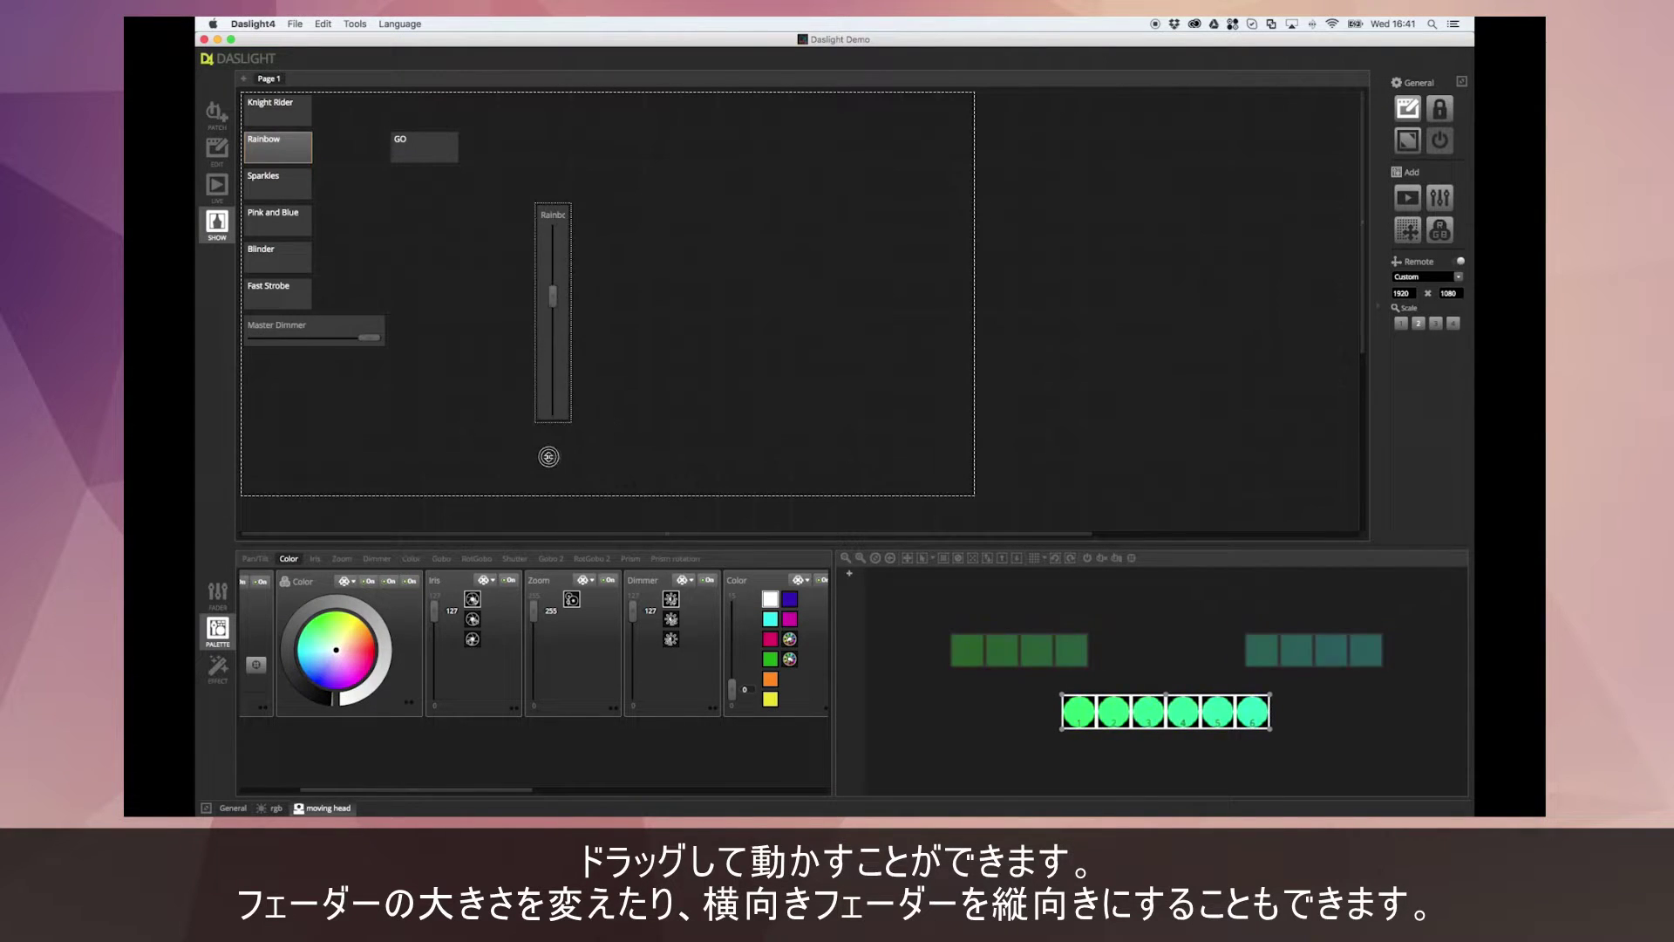
drag(566, 349, 453, 385)
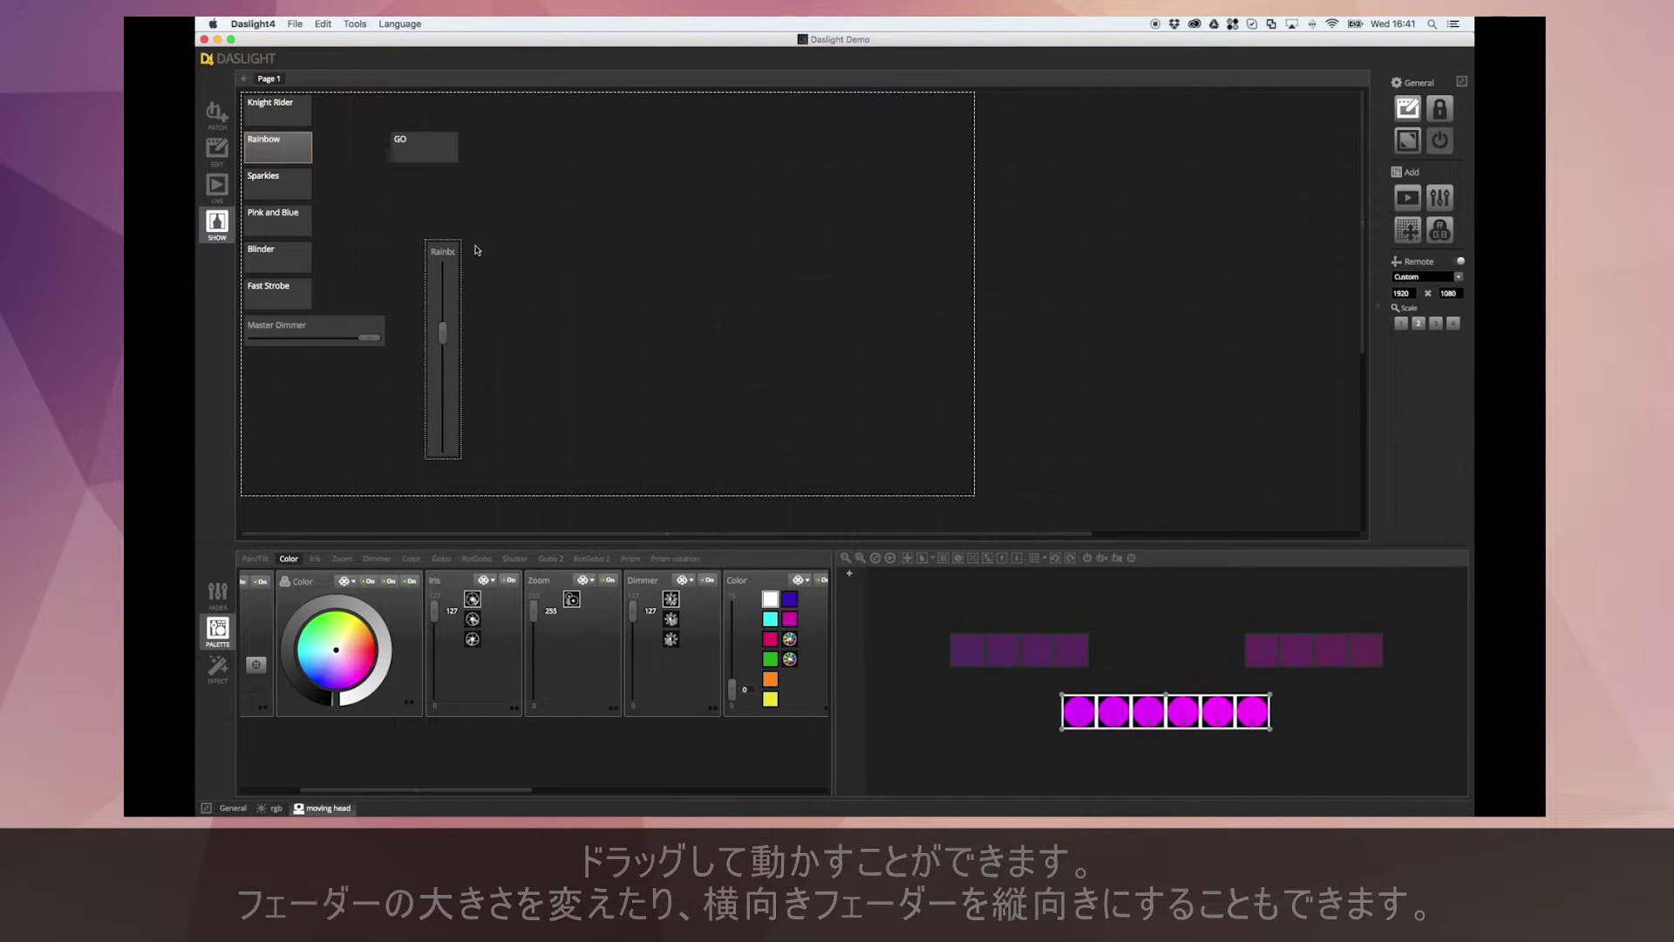
drag(476, 250, 526, 253)
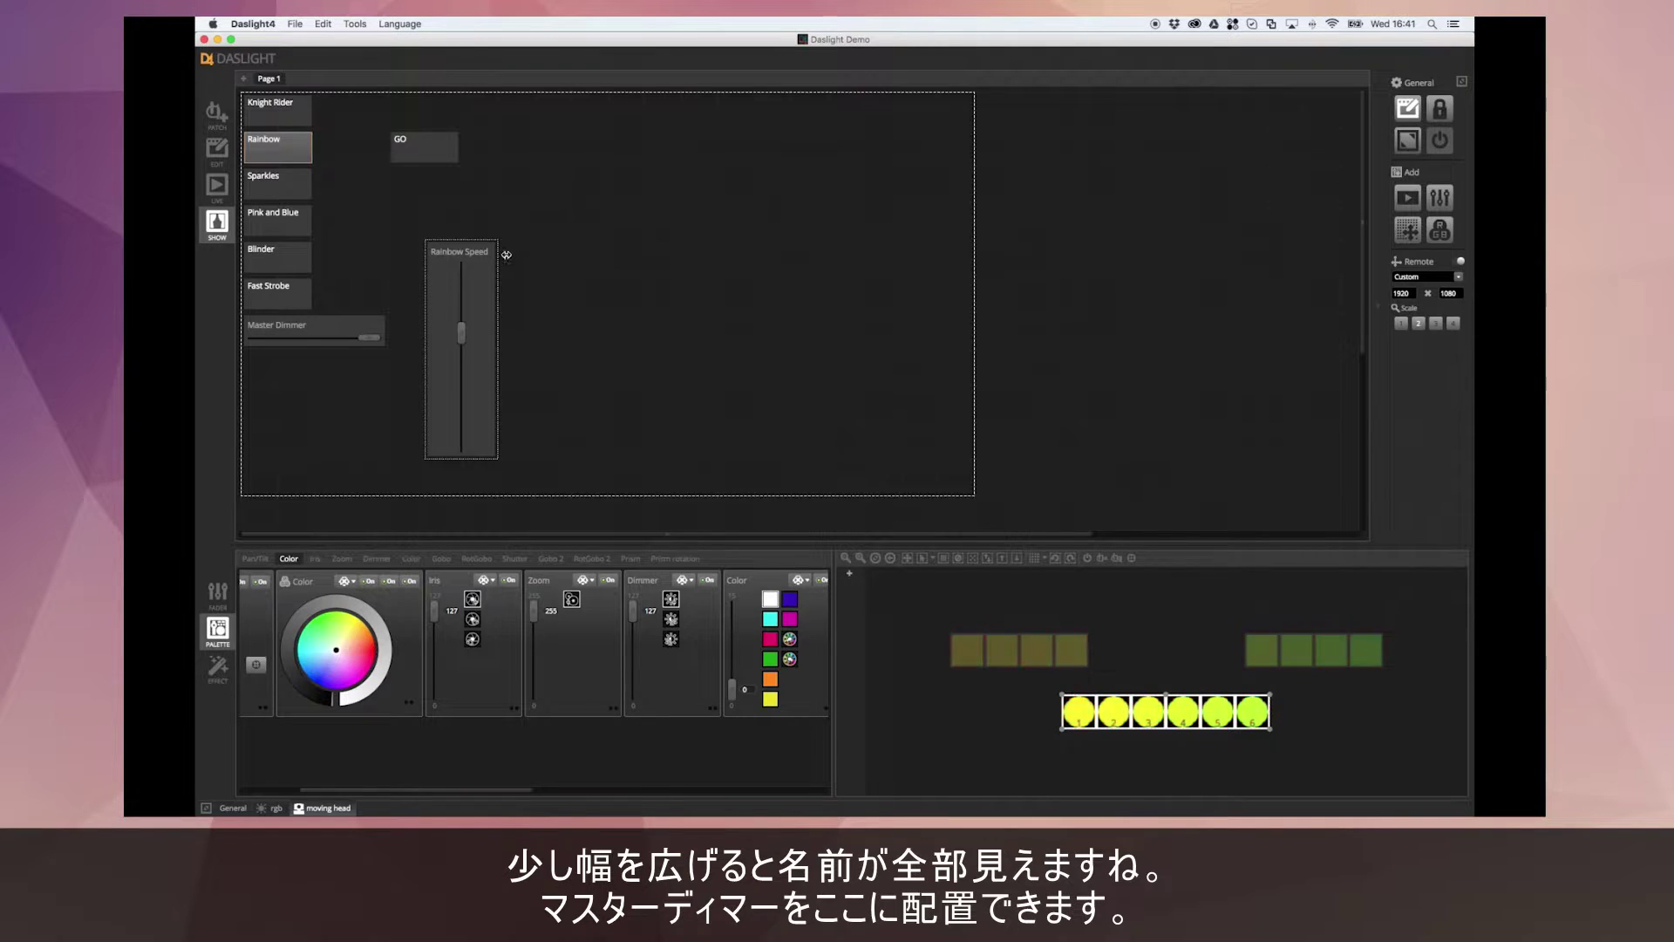
Rotate Master Dimmer to vertical and place it right beside Rainbow Speed
drag(338, 334, 606, 448)
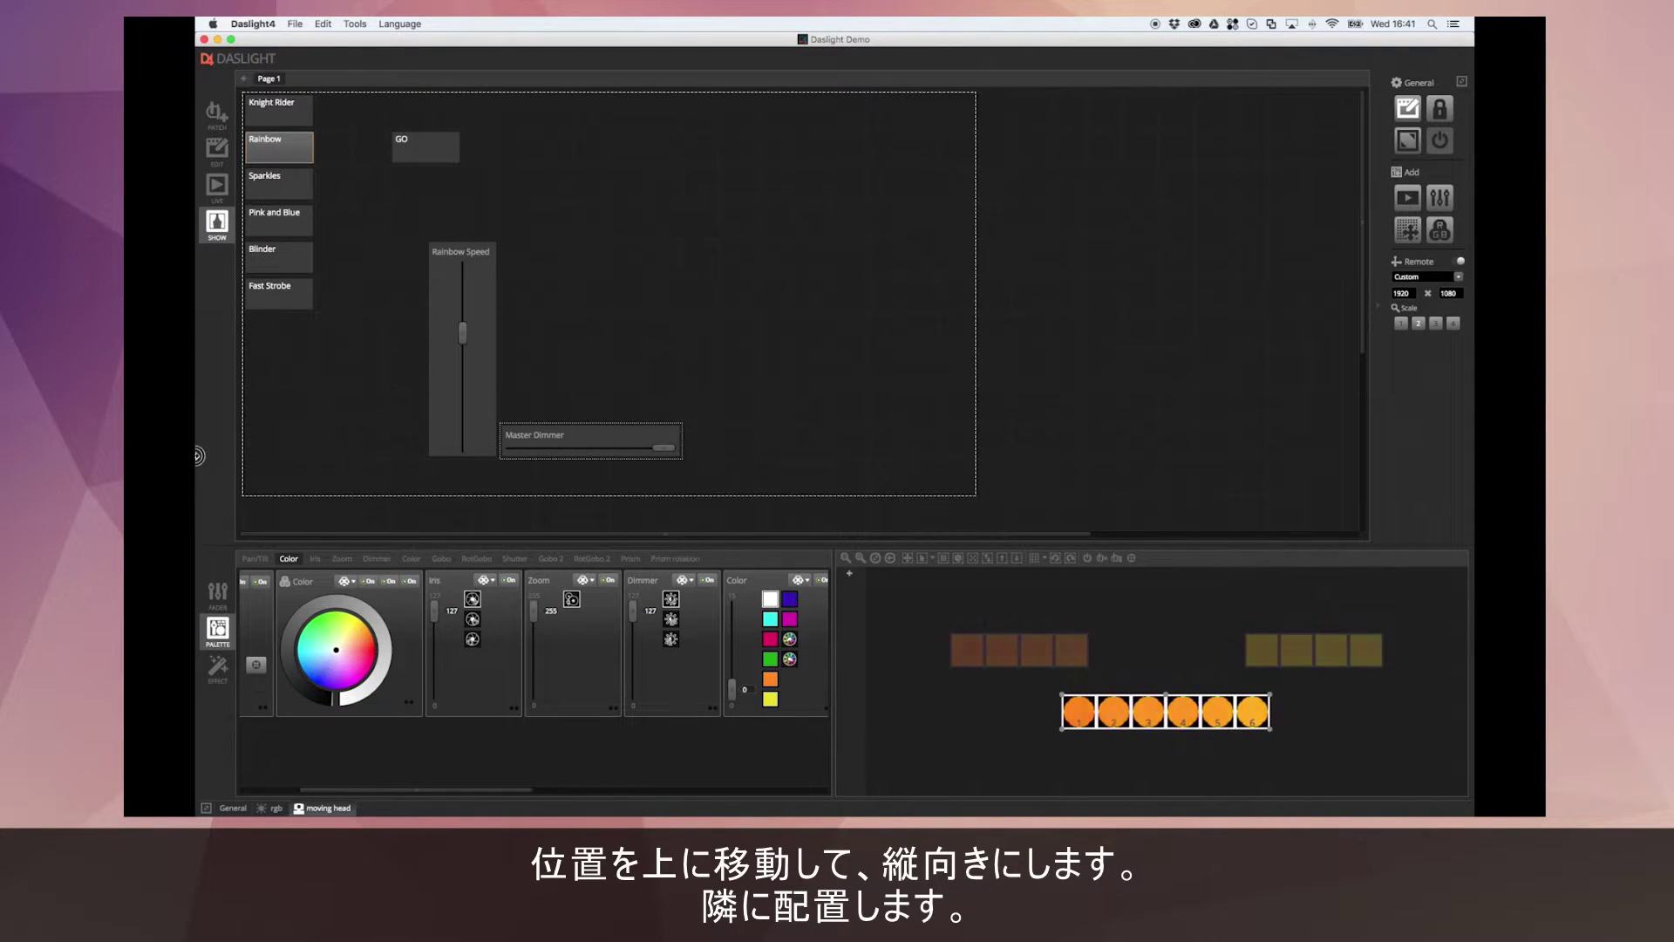
drag(562, 429, 702, 258)
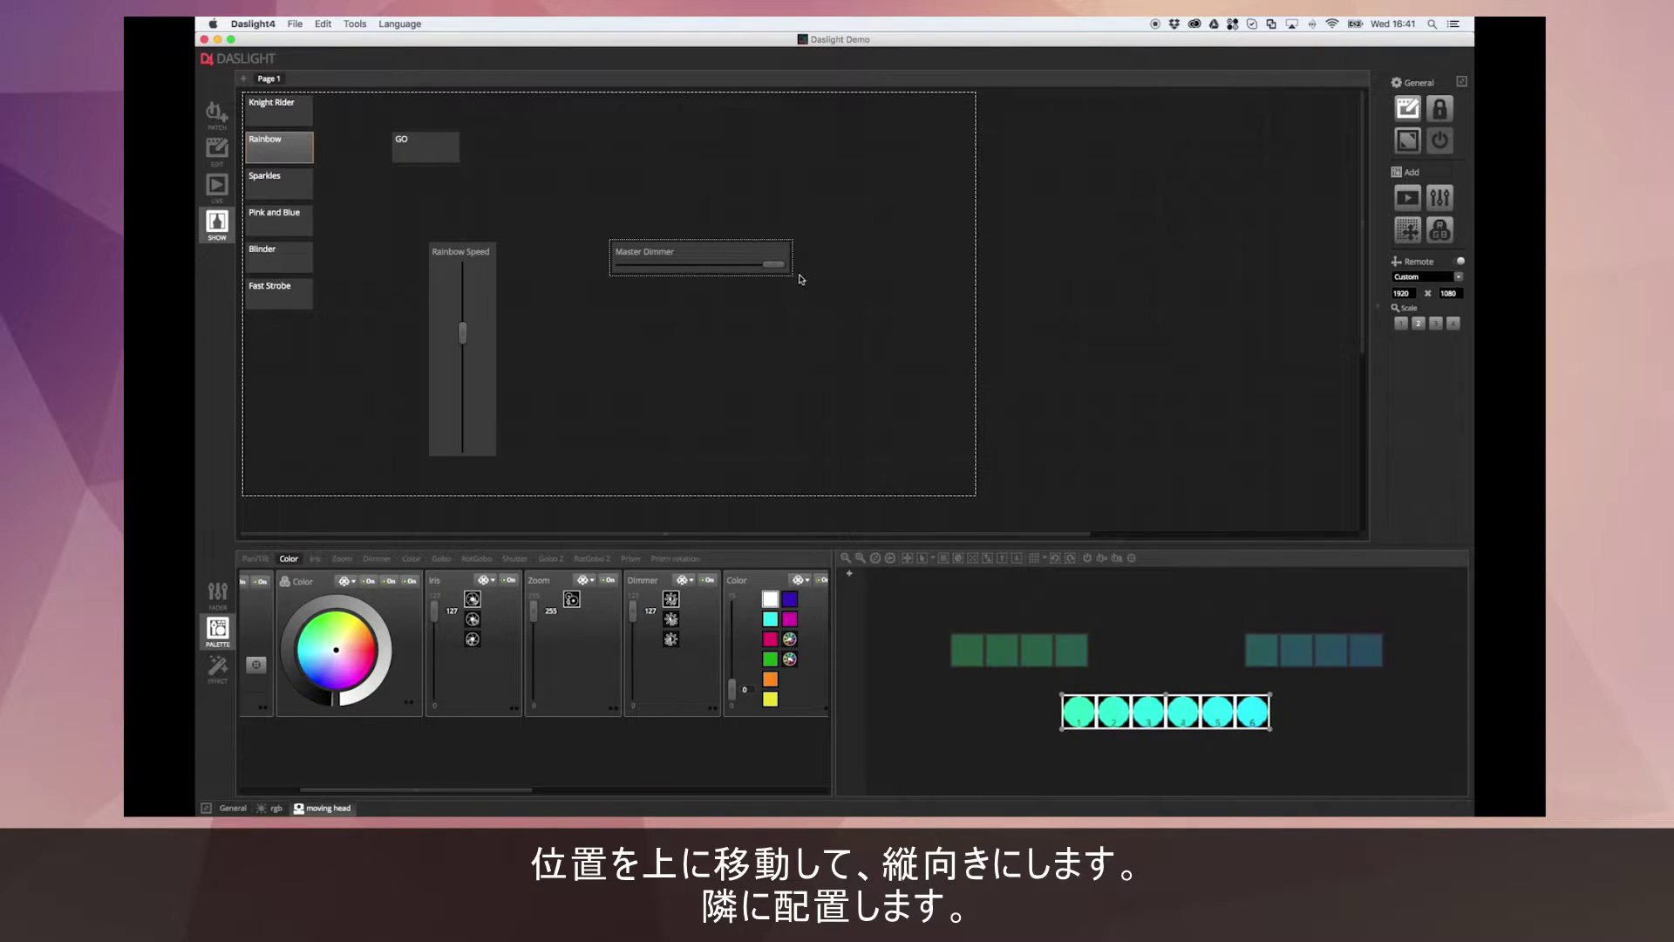
click(773, 285)
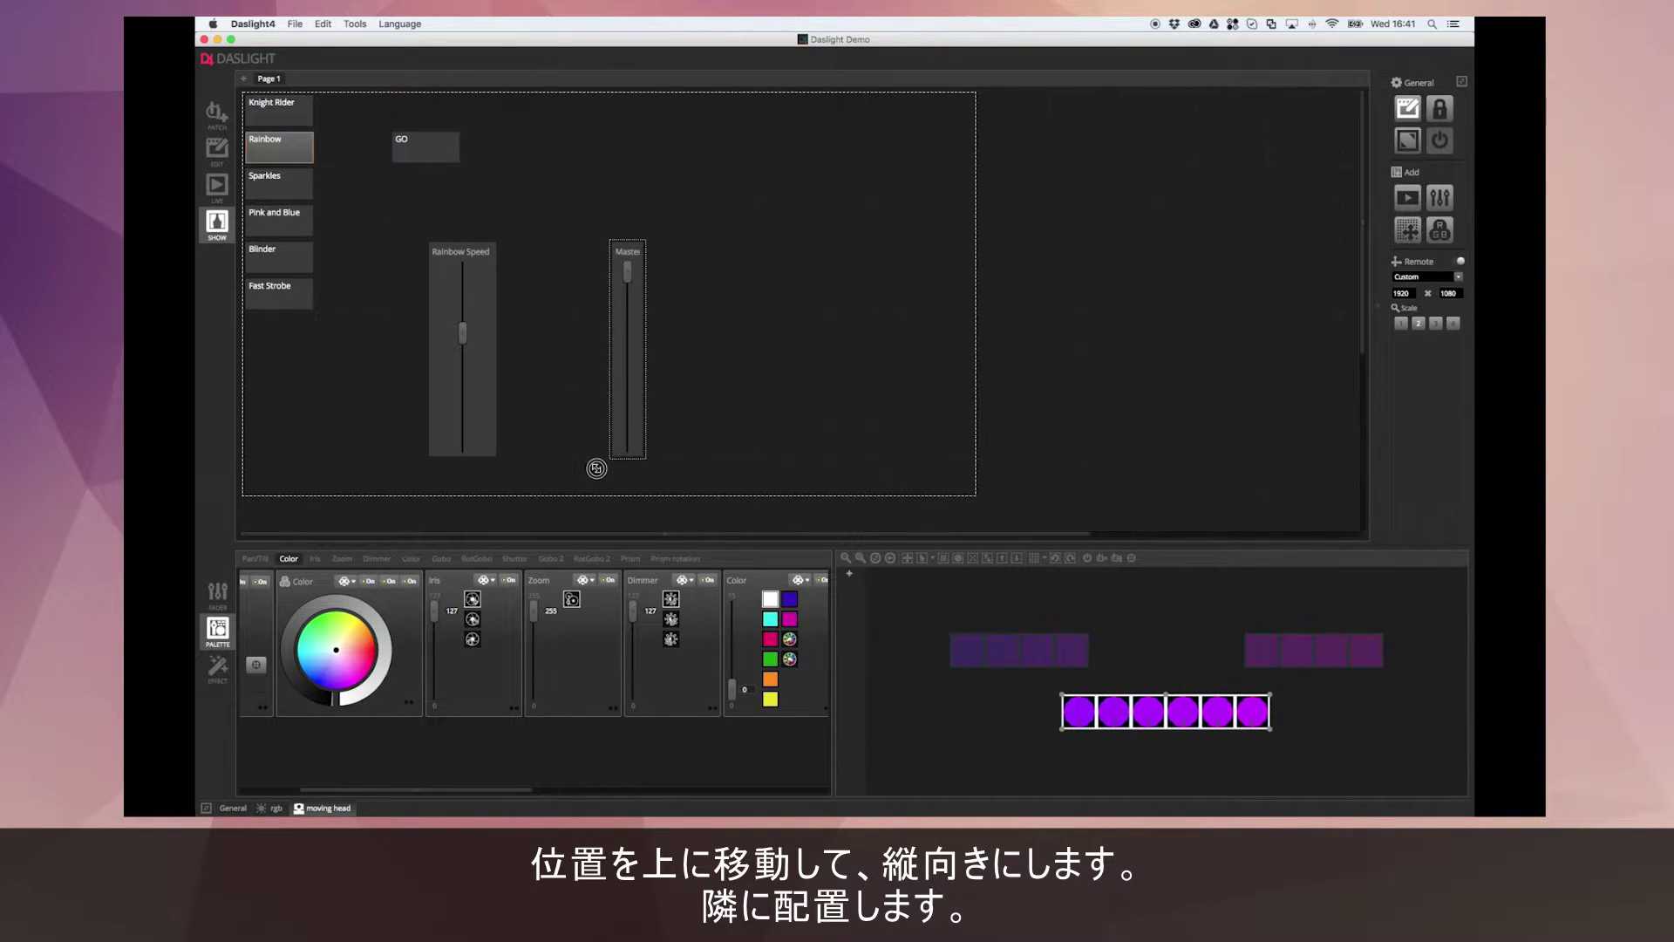
drag(616, 428, 518, 441)
click(534, 447)
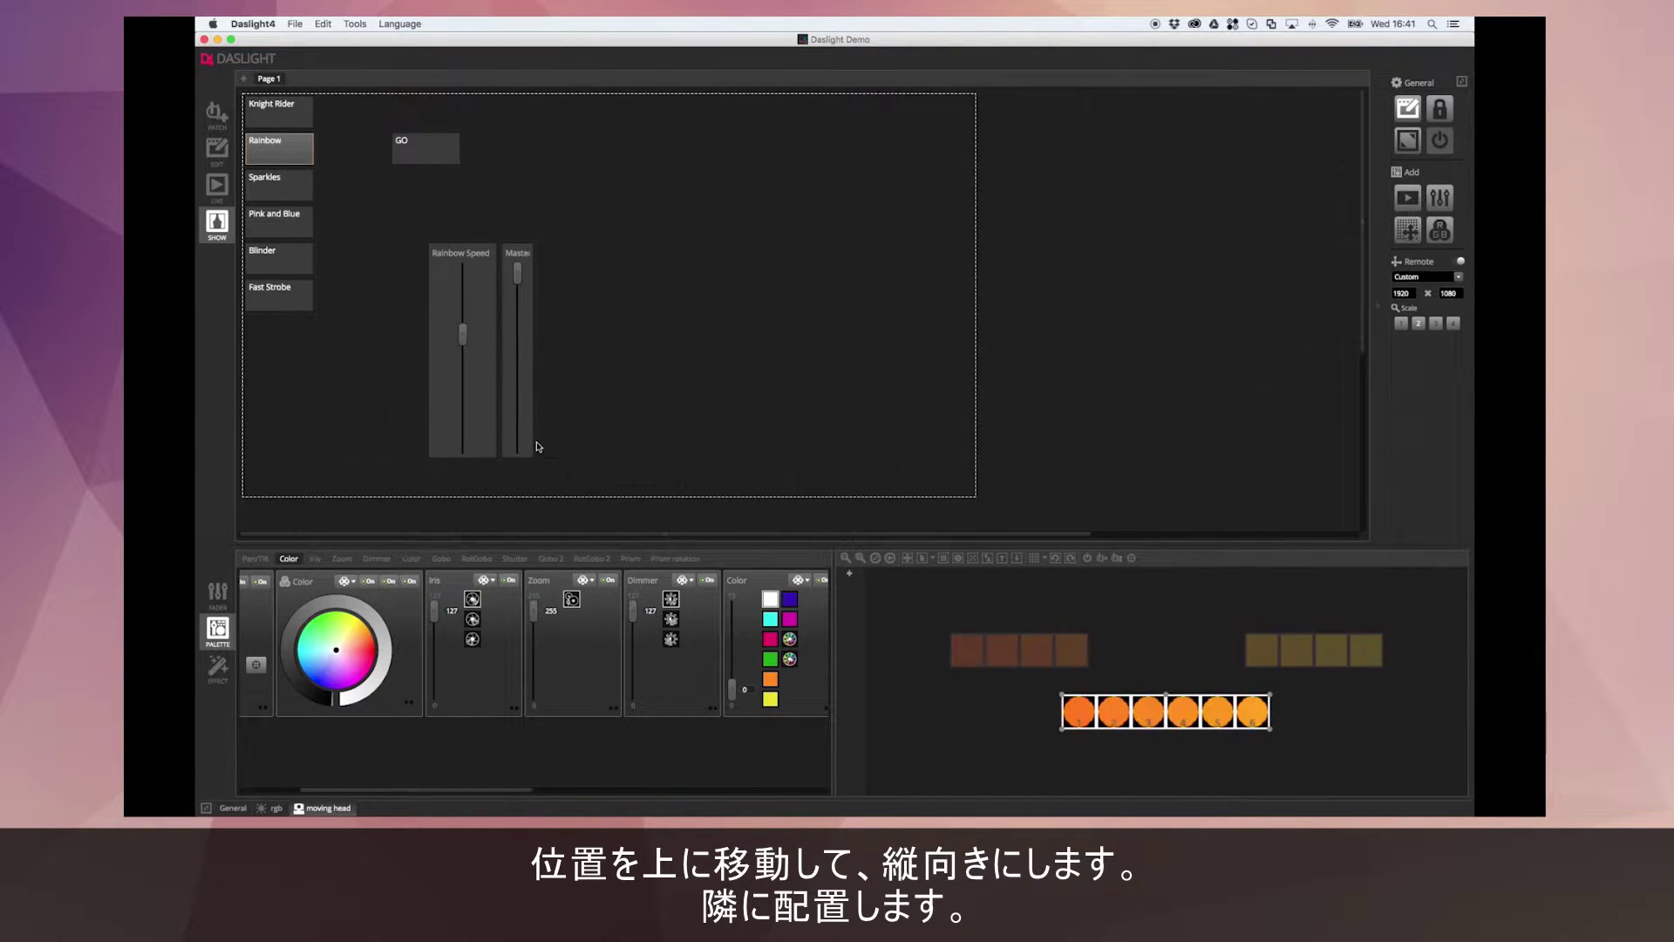
click(531, 447)
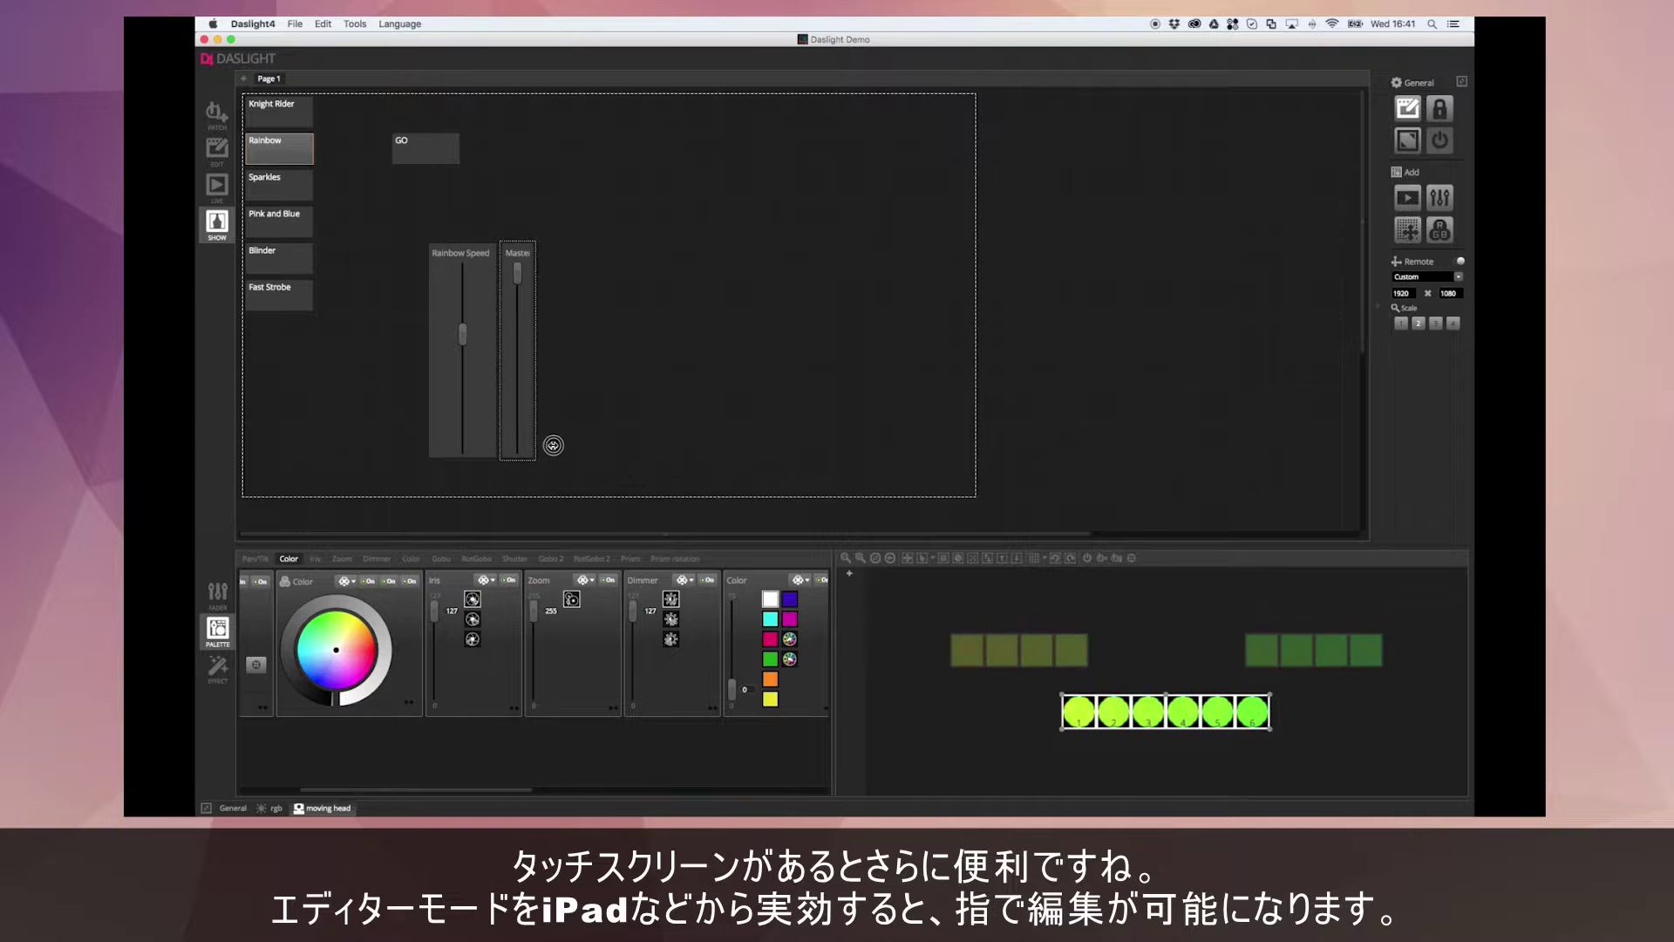
drag(574, 446, 572, 443)
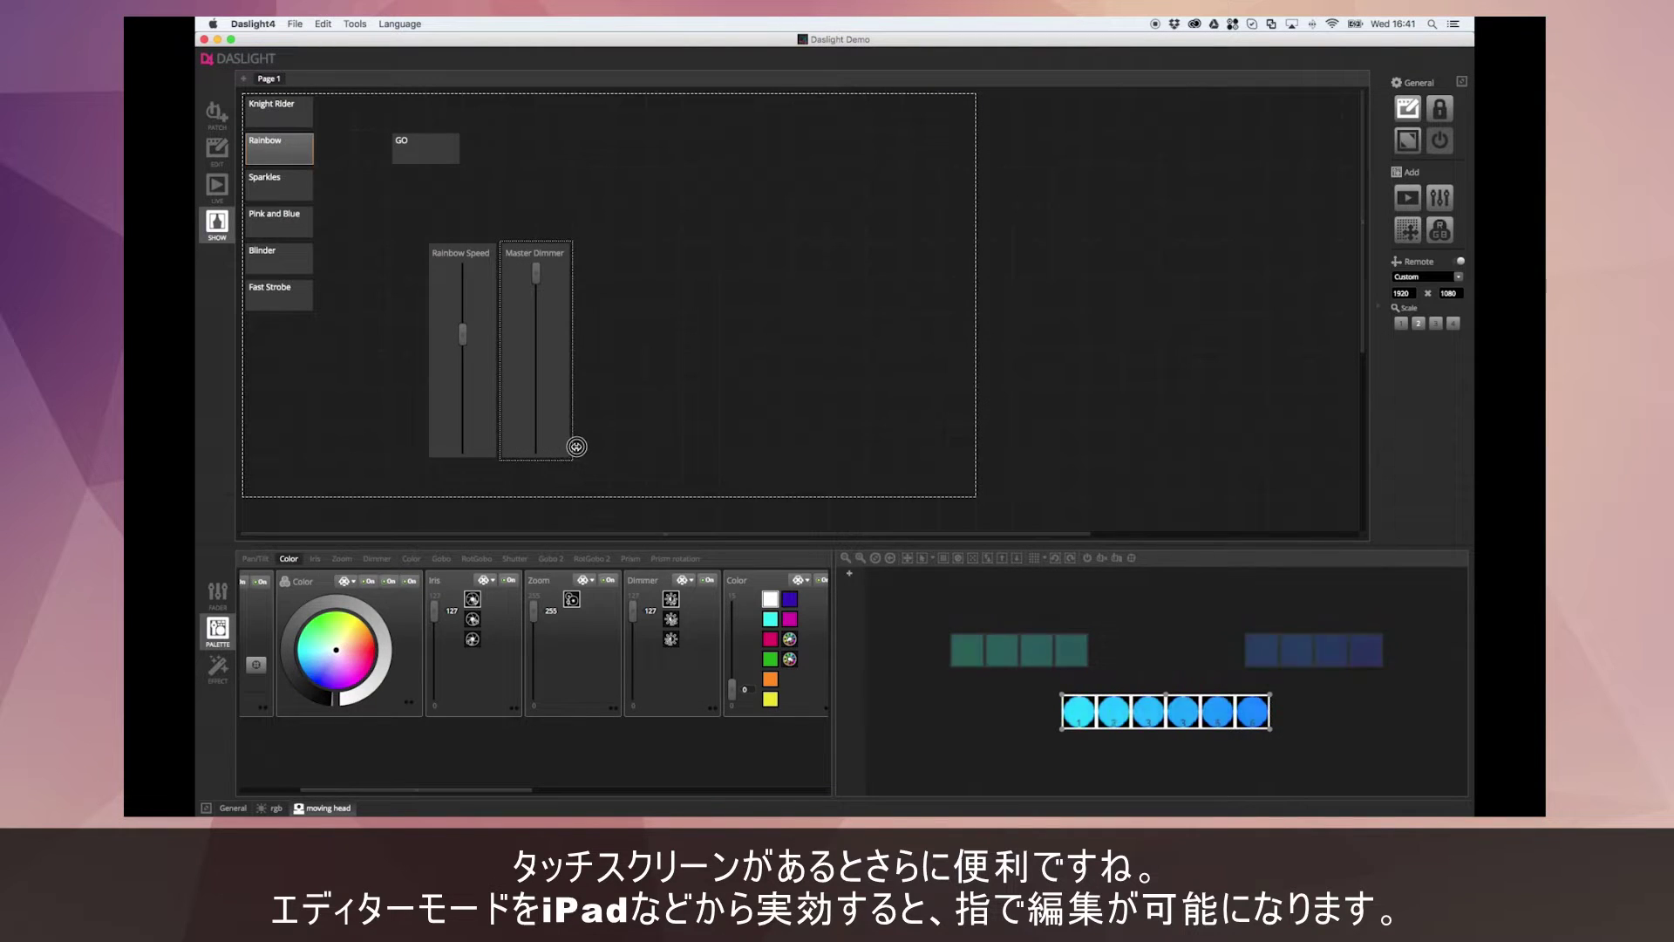
Exit layout editing, then drag Rainbow Speed down to slow the rainbow cycle
click(631, 430)
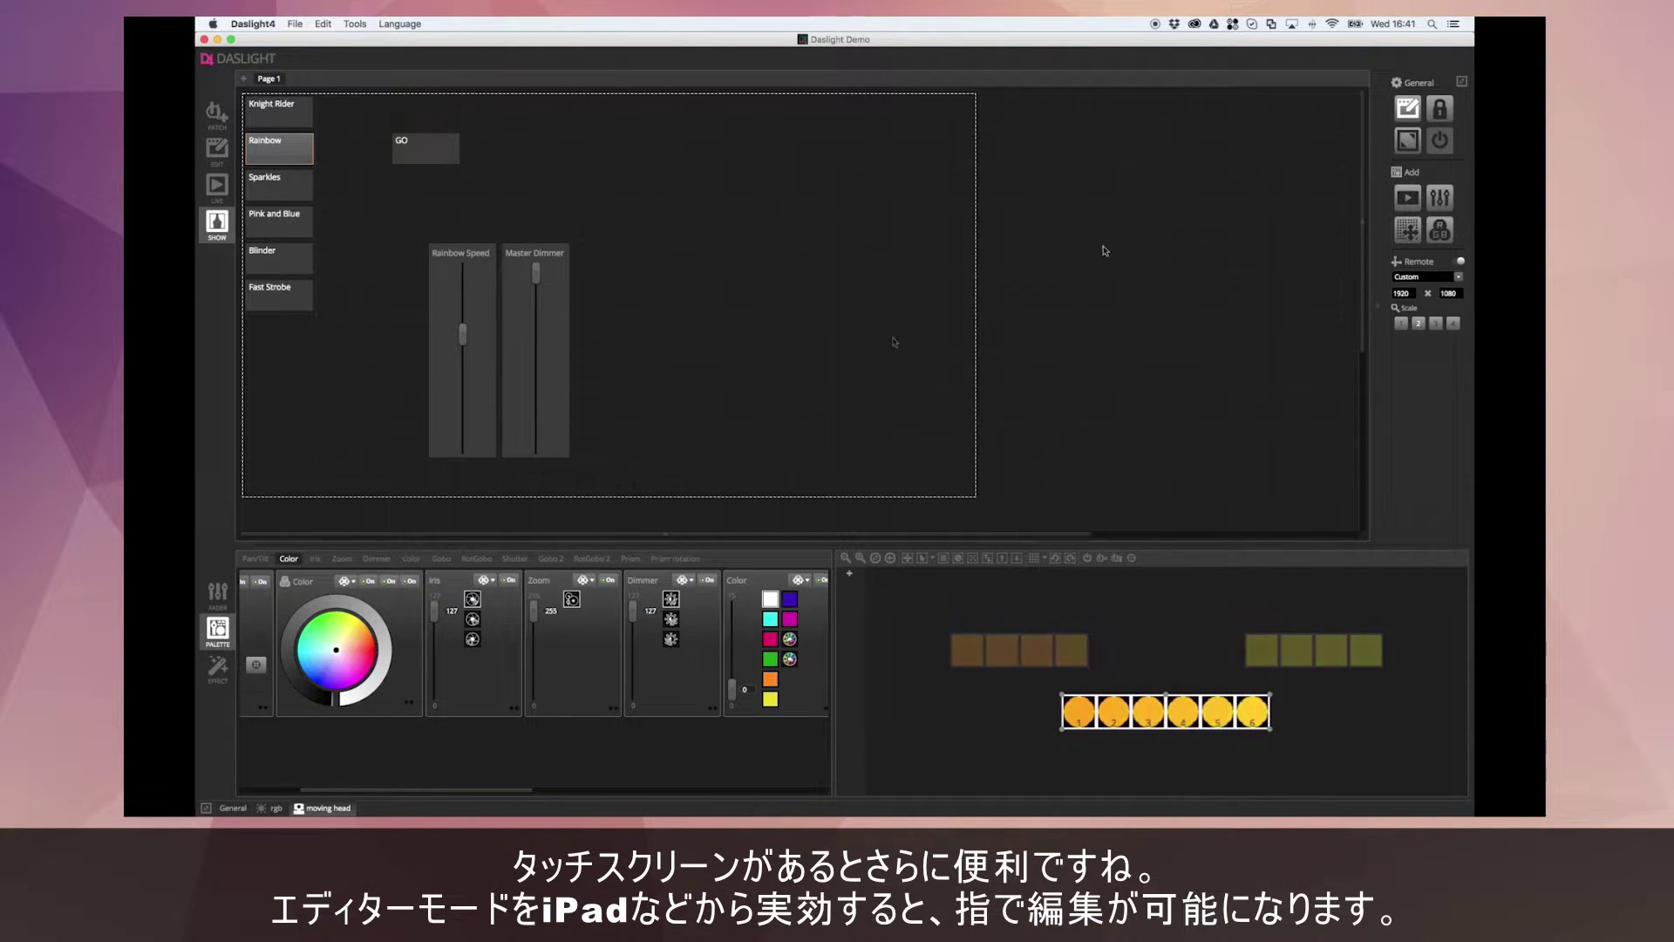
click(1417, 113)
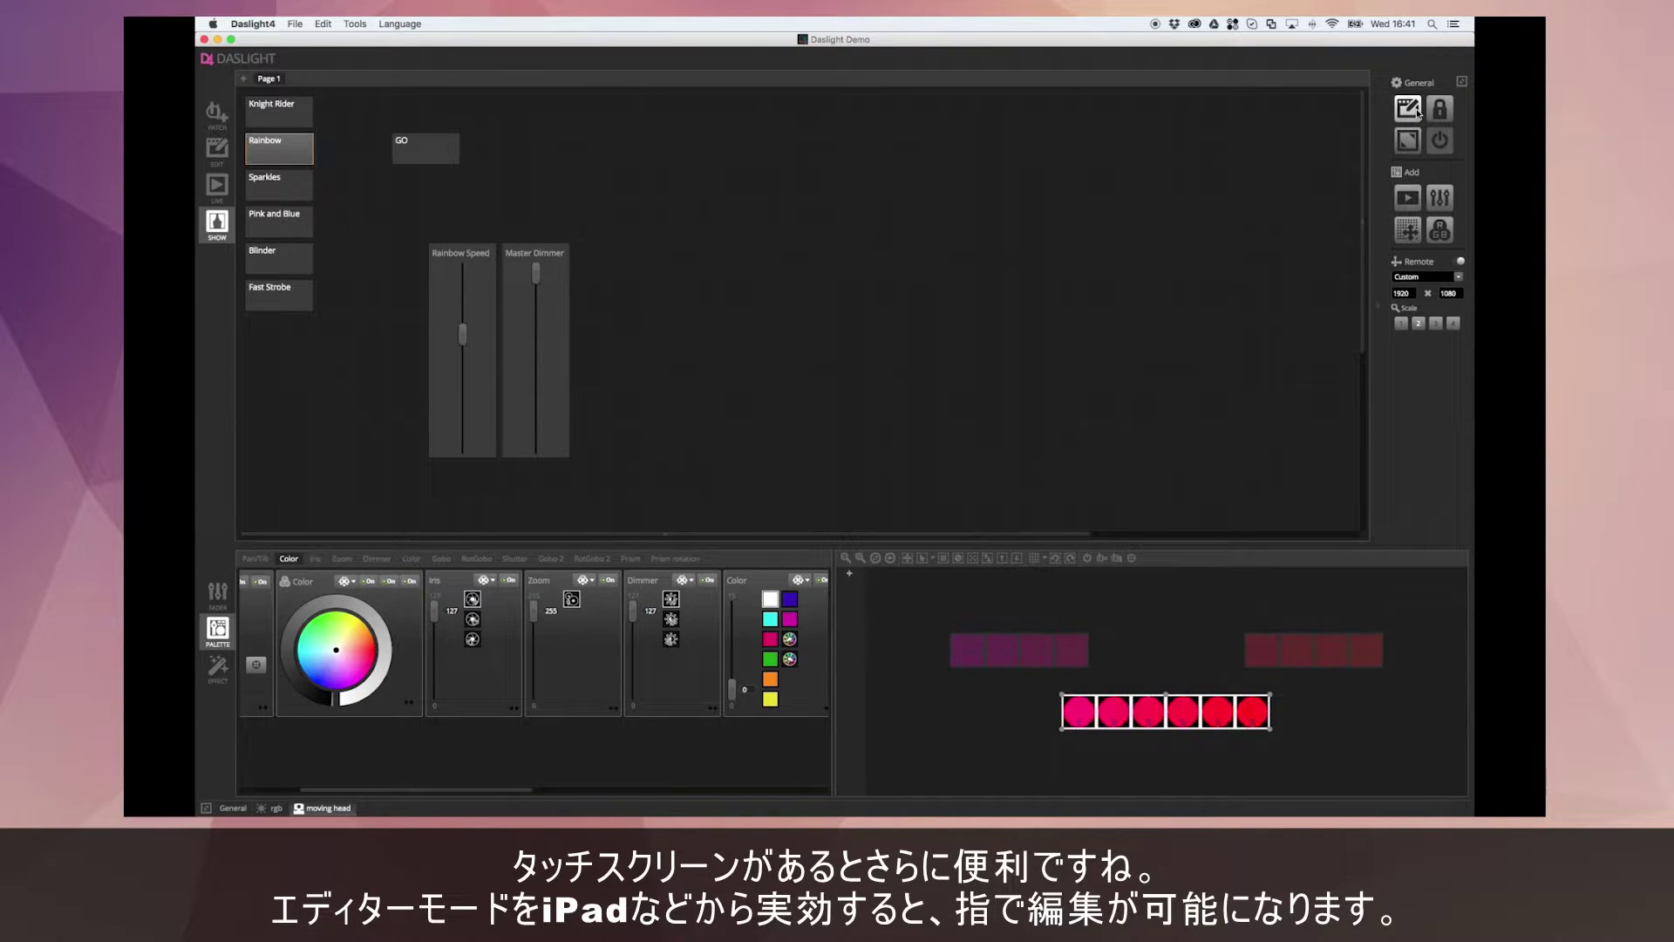
click(457, 326)
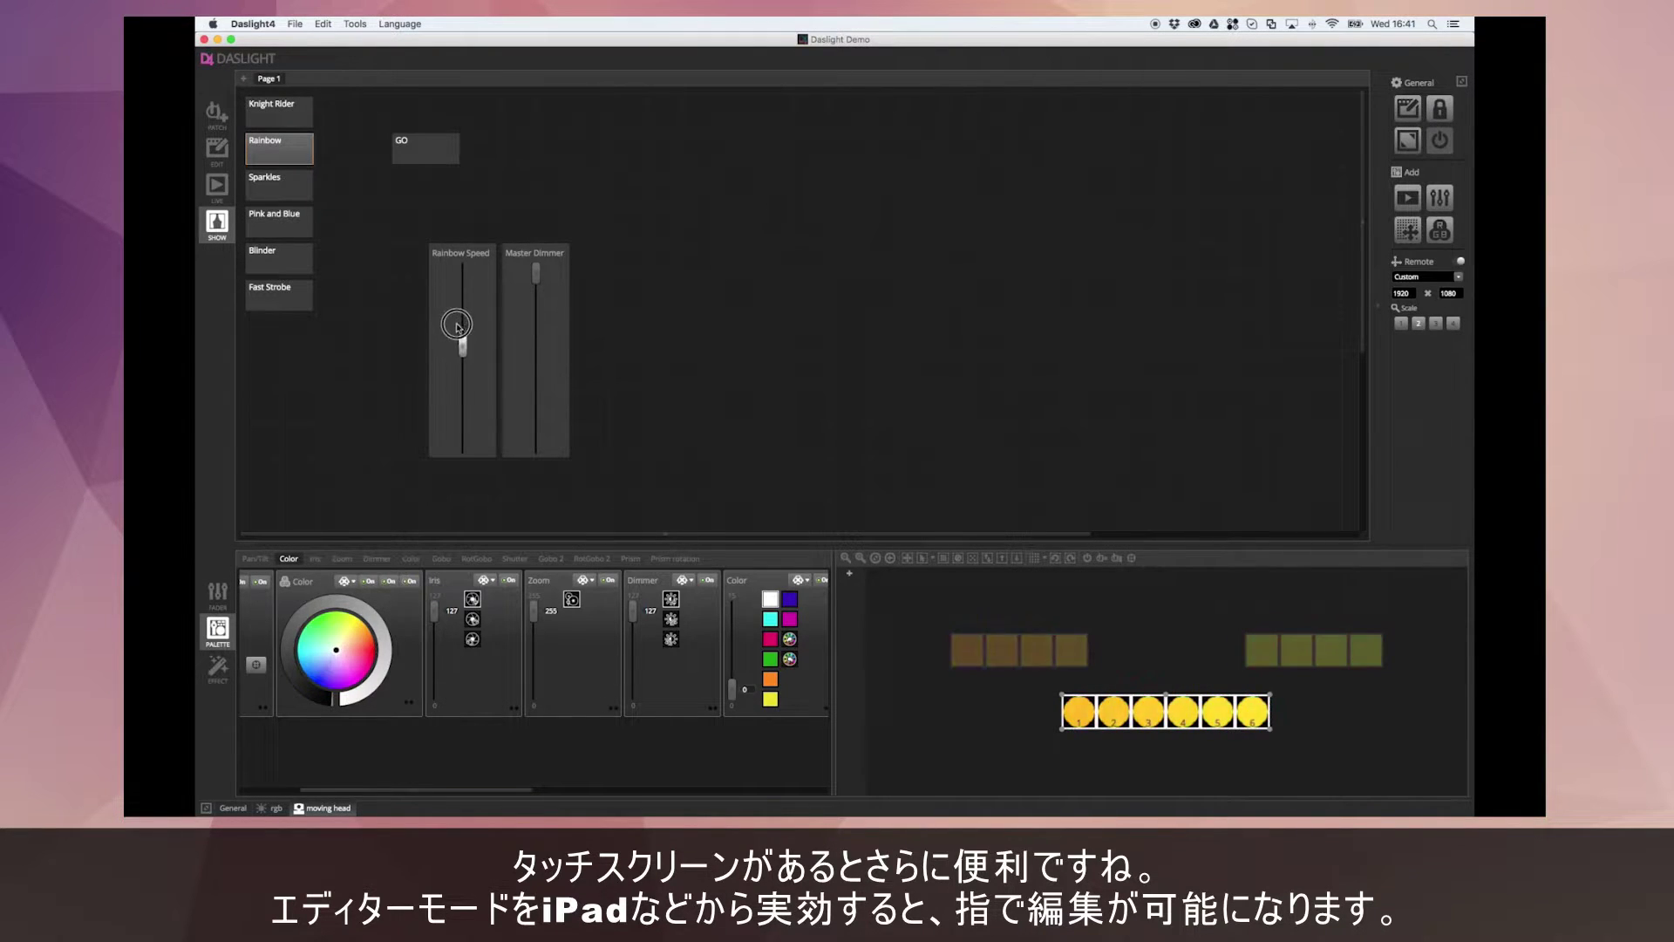
mouse_move(456, 326)
mouse_down()
mouse_move(459, 266)
mouse_move(465, 385)
mouse_move(463, 357)
mouse_up()
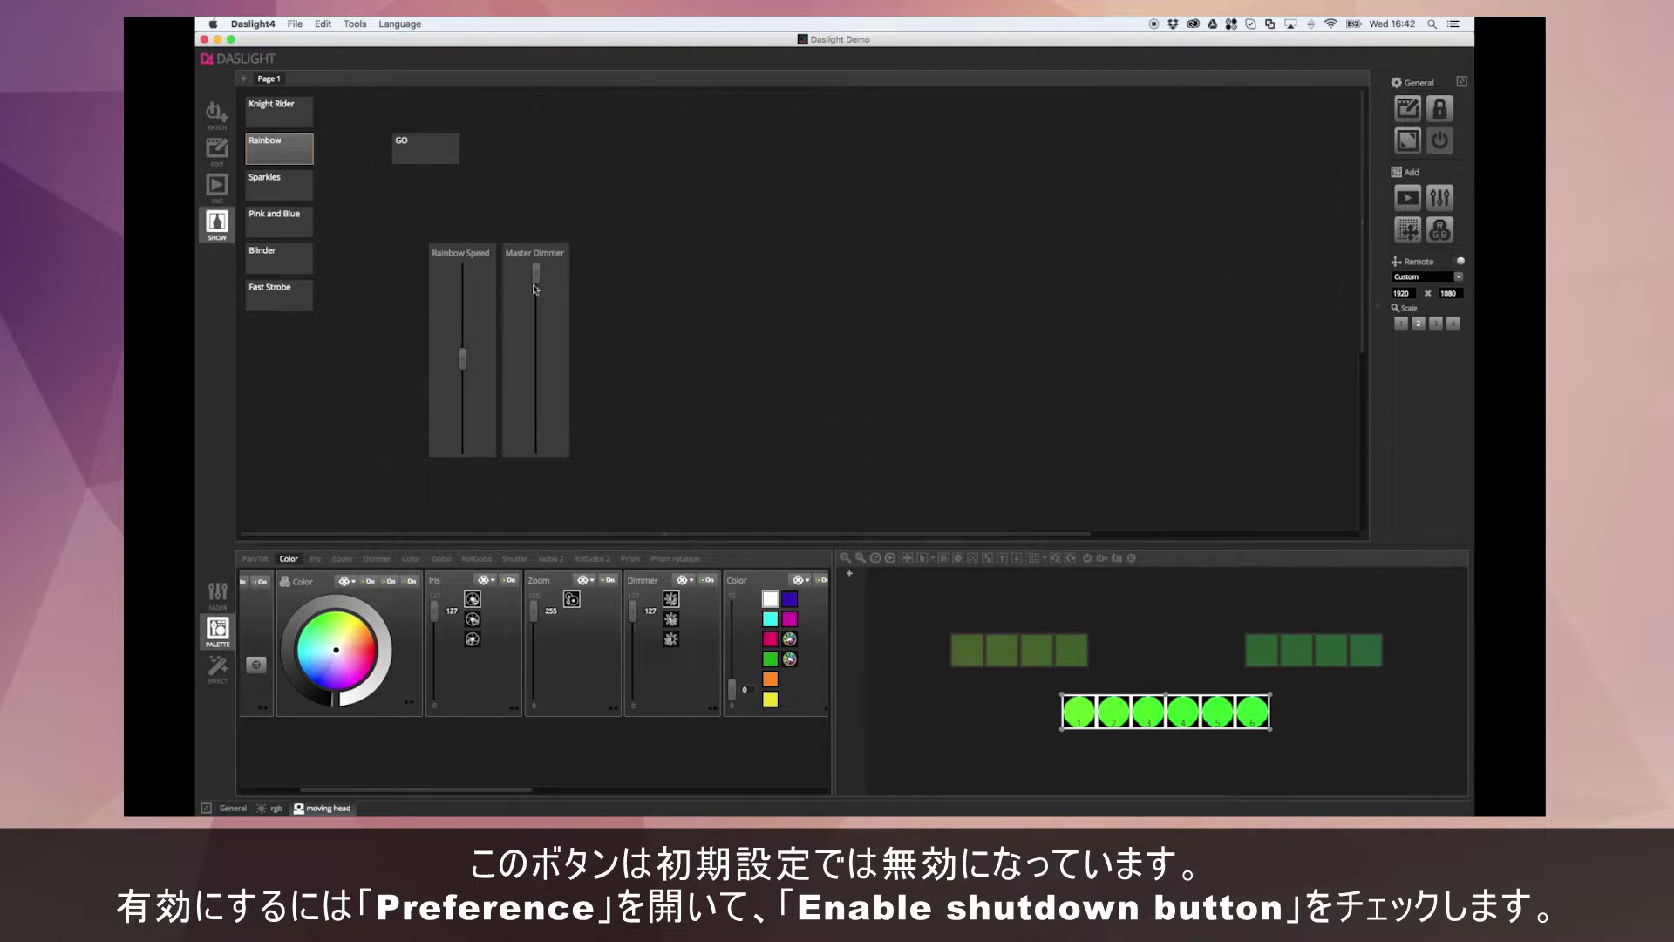
click(253, 23)
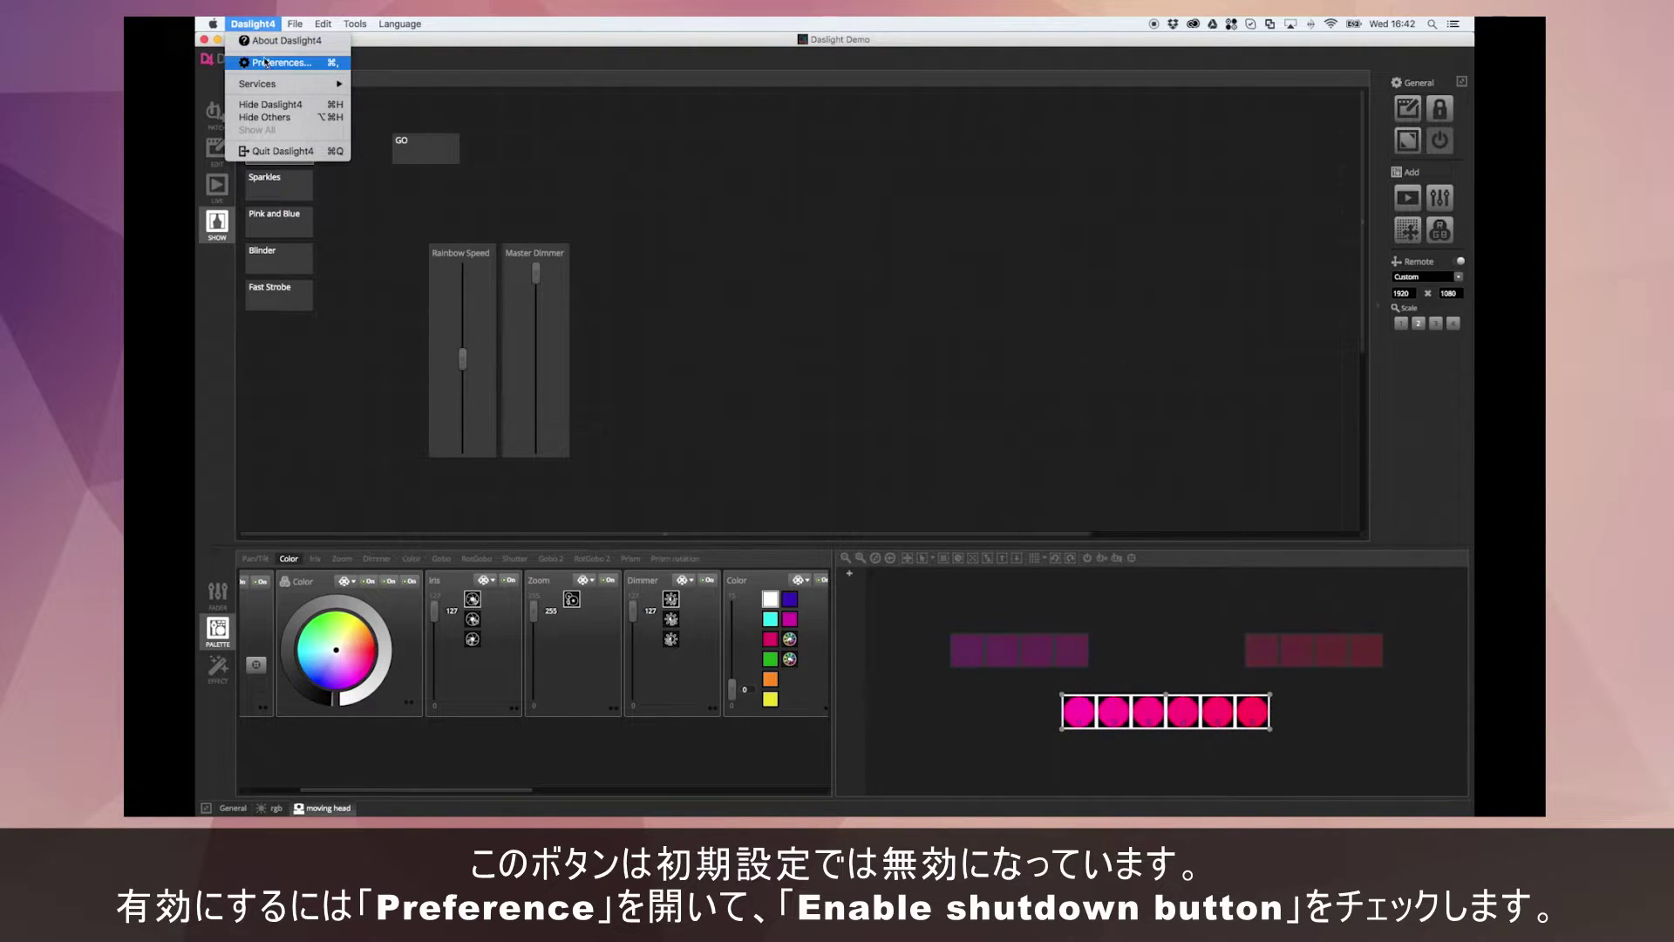
click(266, 63)
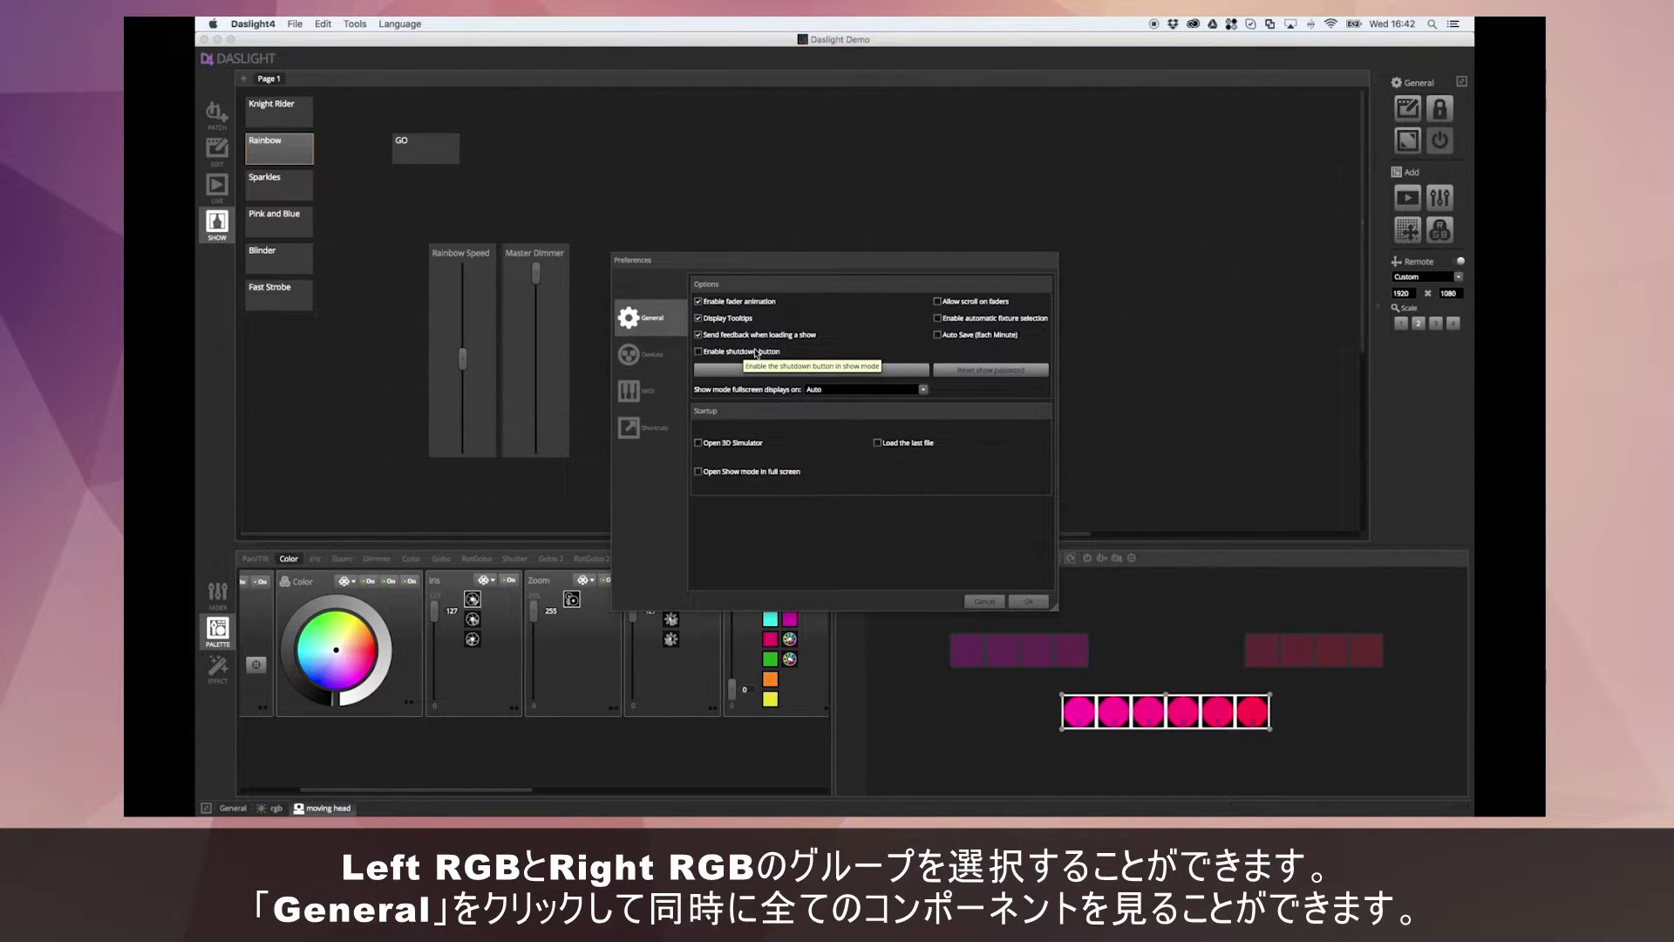
click(983, 602)
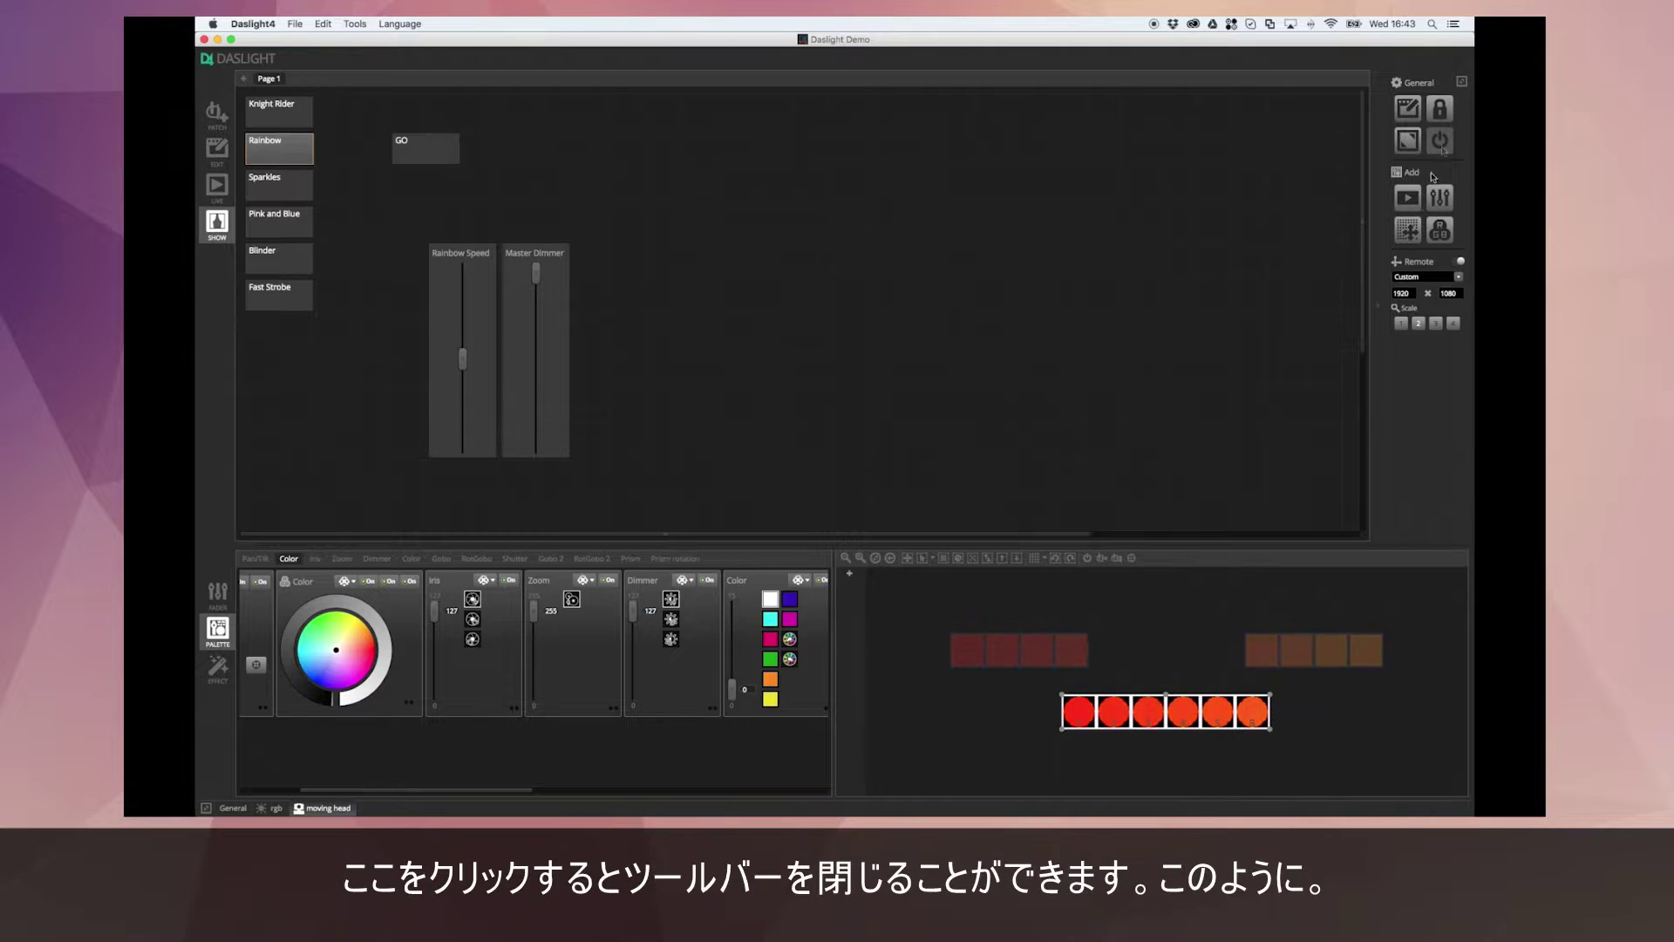
Hide and restore the page settings panel, then turn on Show page layout editing
click(1380, 307)
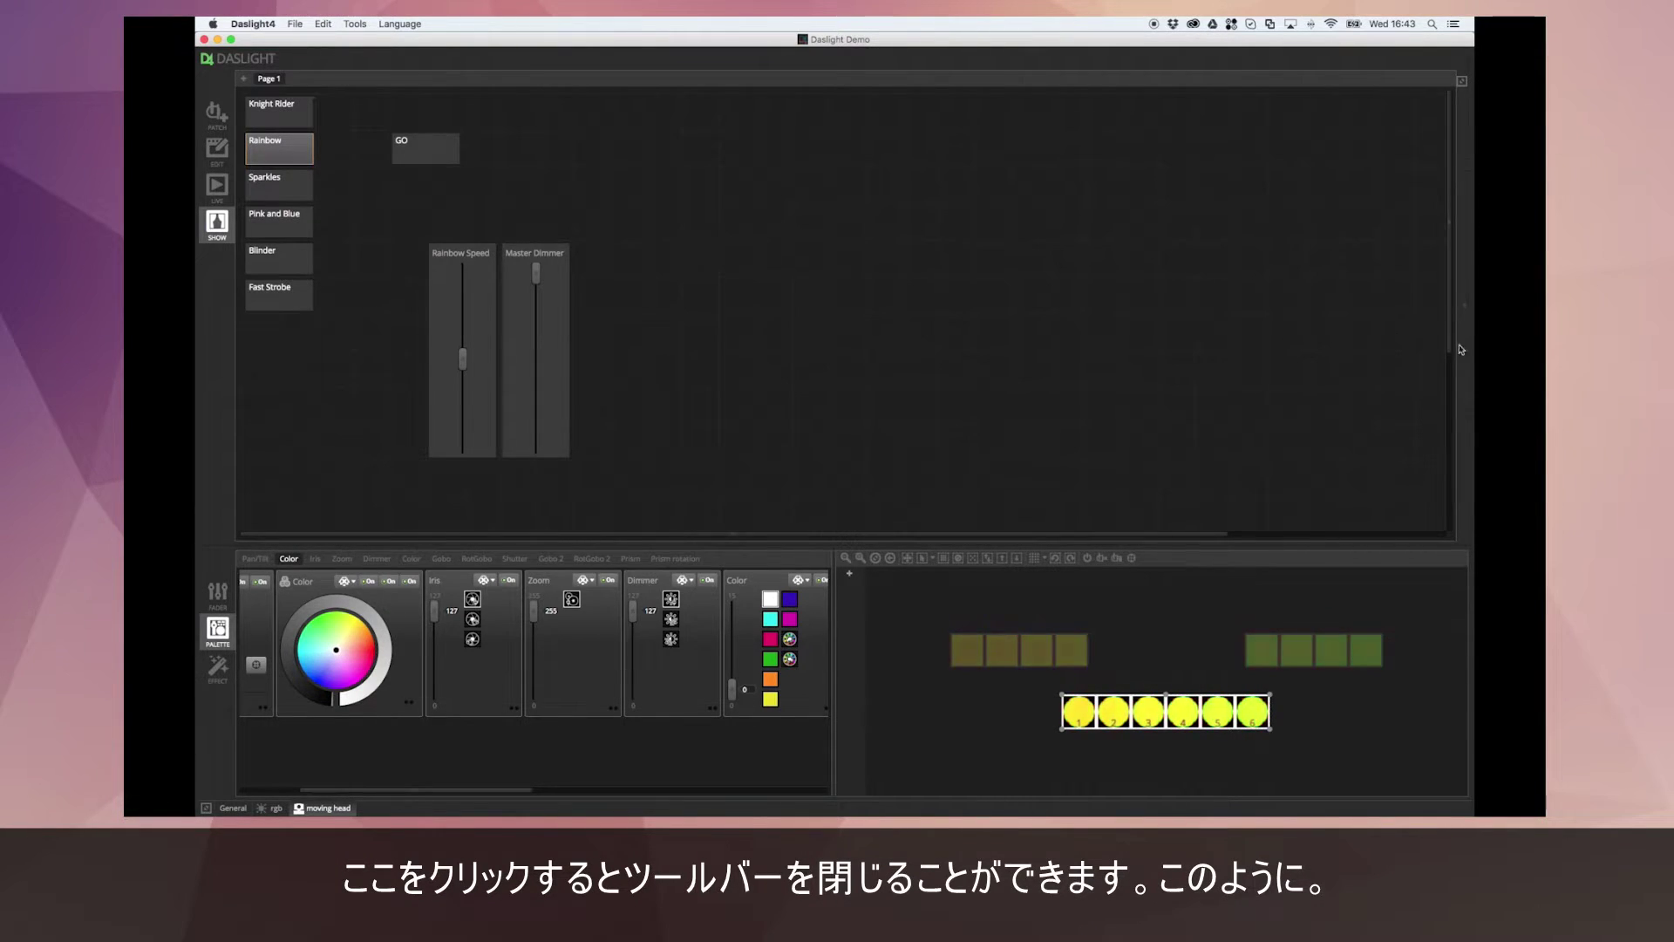
click(1465, 307)
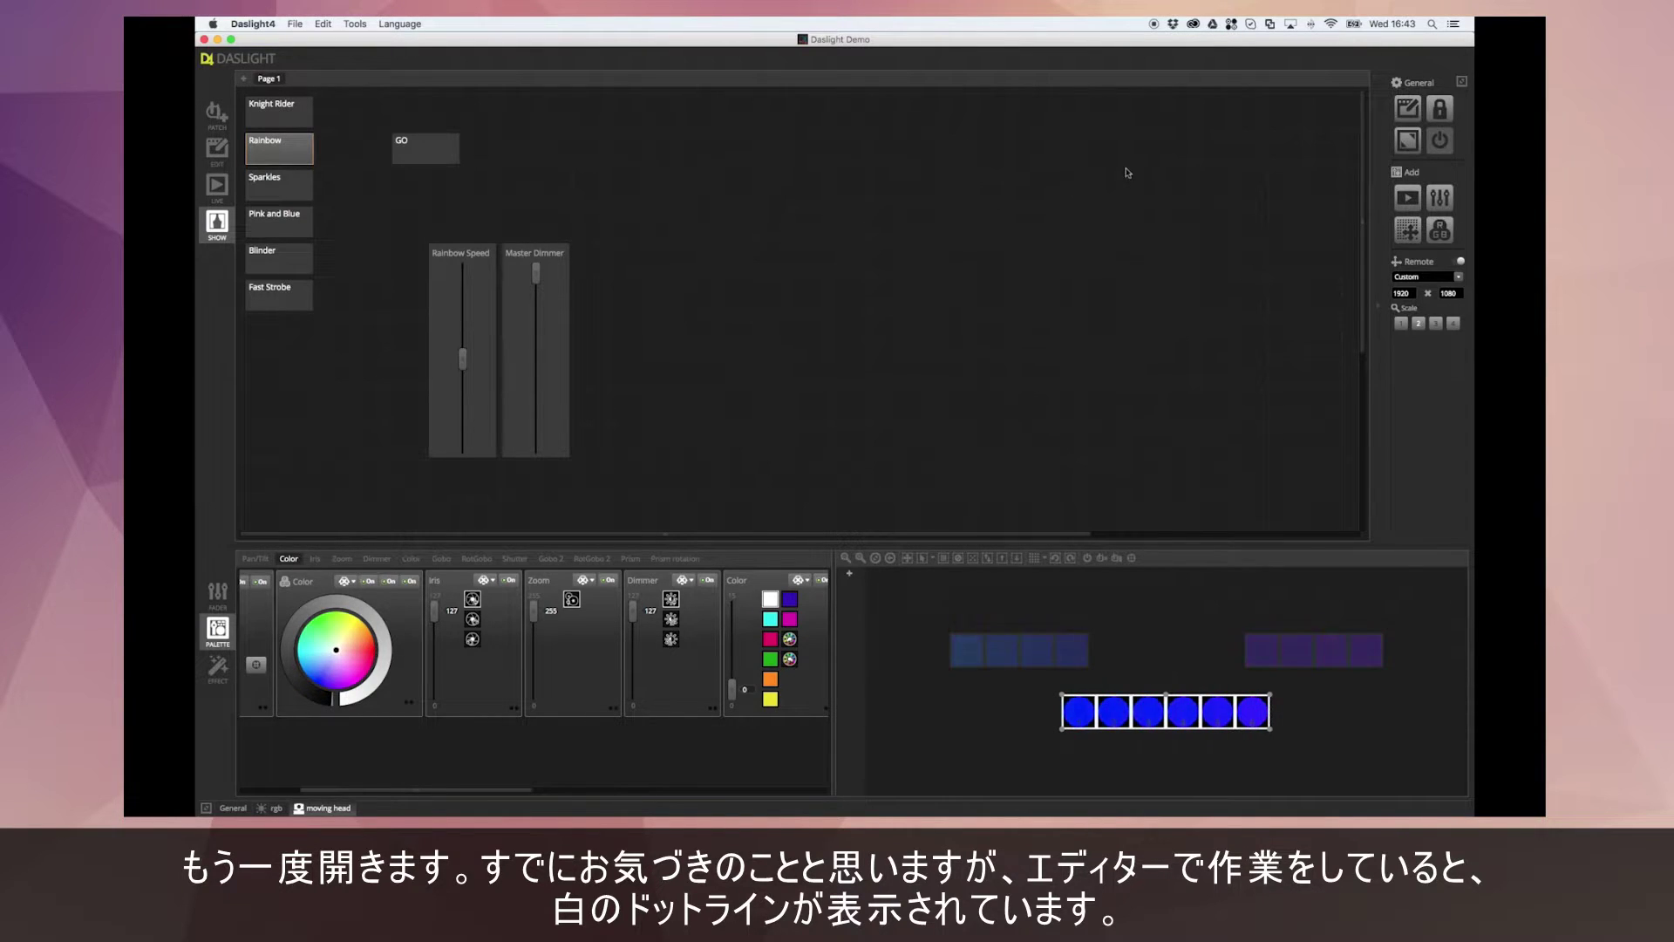
click(1410, 109)
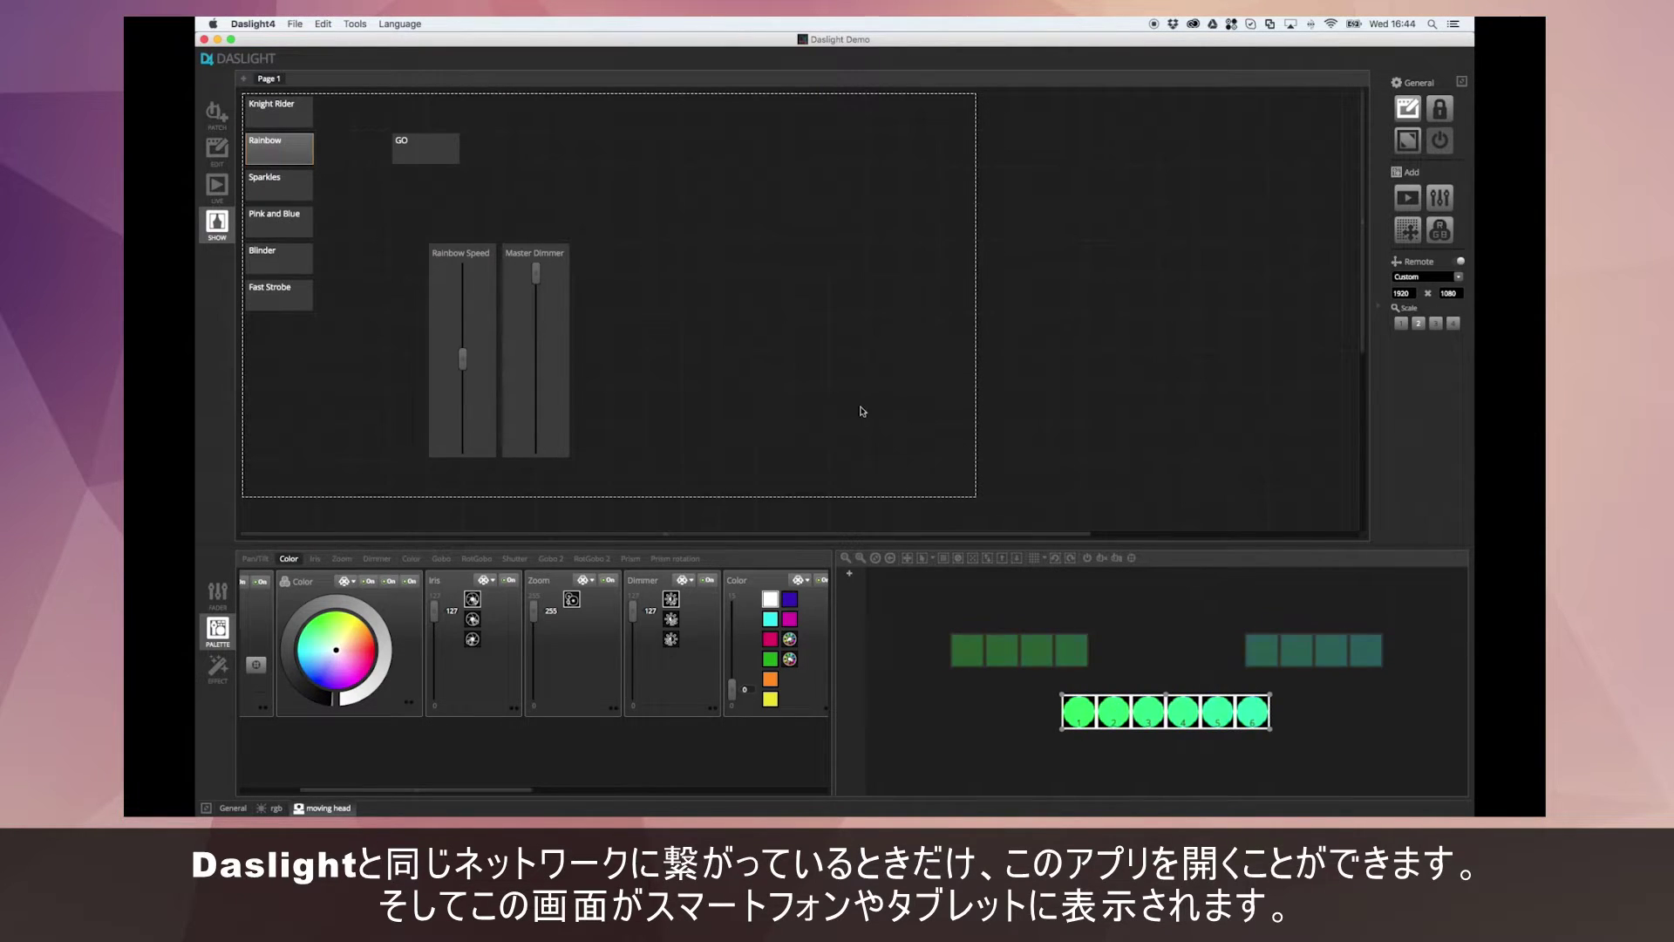
drag(567, 253, 653, 229)
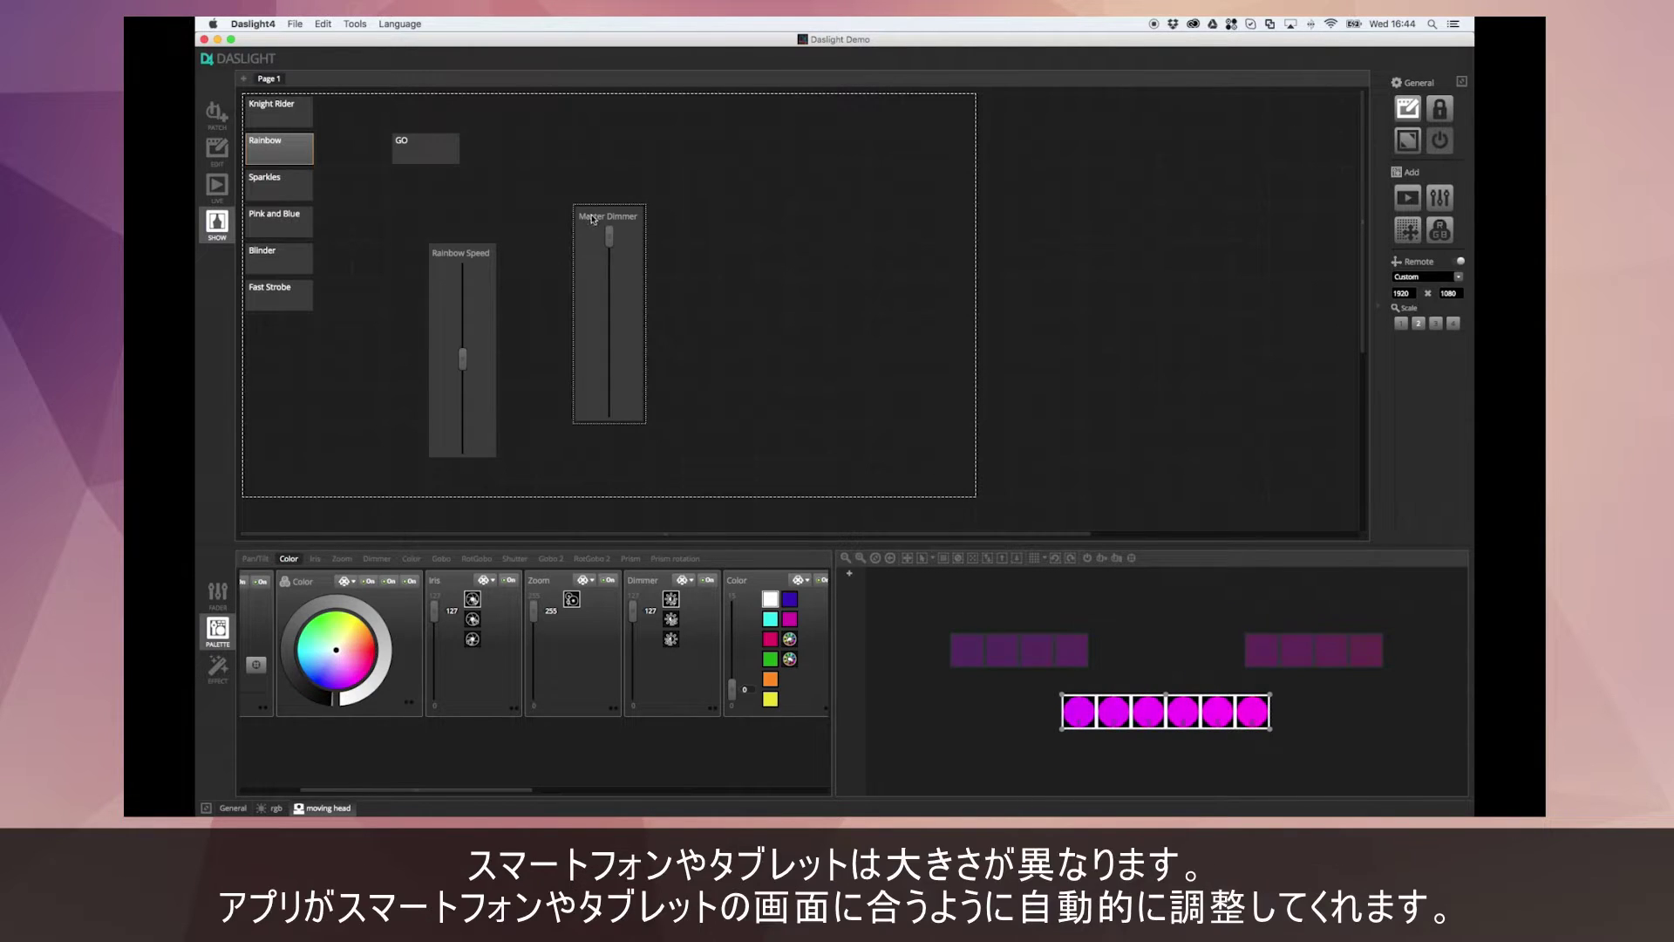
drag(591, 218, 522, 261)
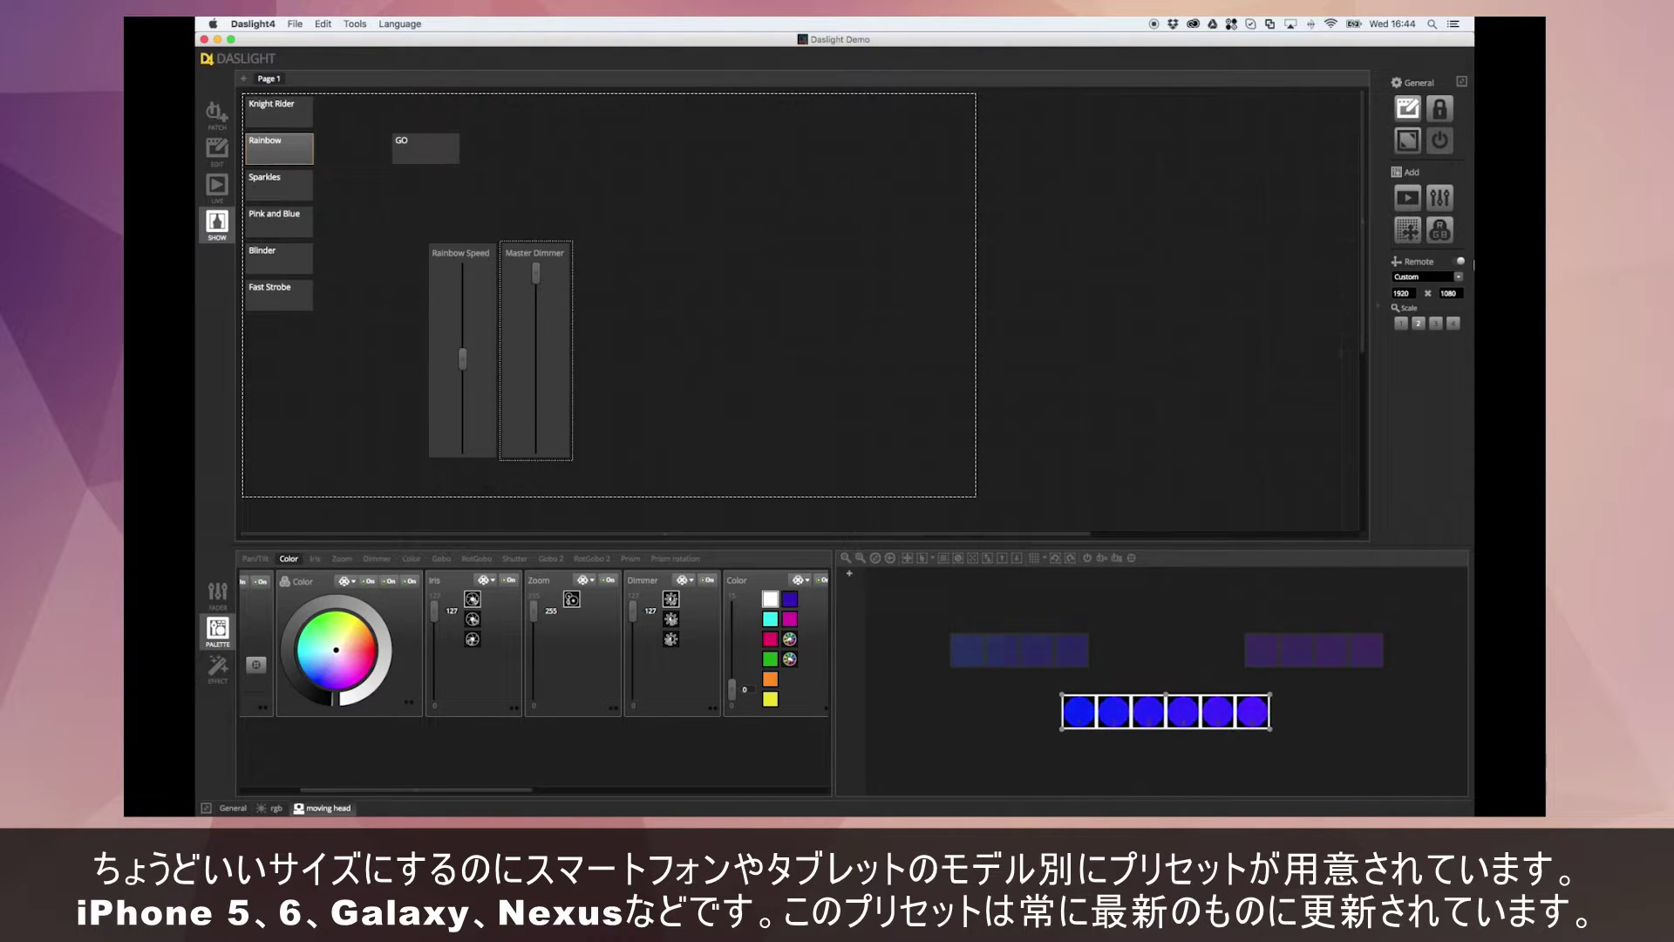
Choose the iPhone 6, 6S (1334 × 750) Remote device preset
click(1459, 277)
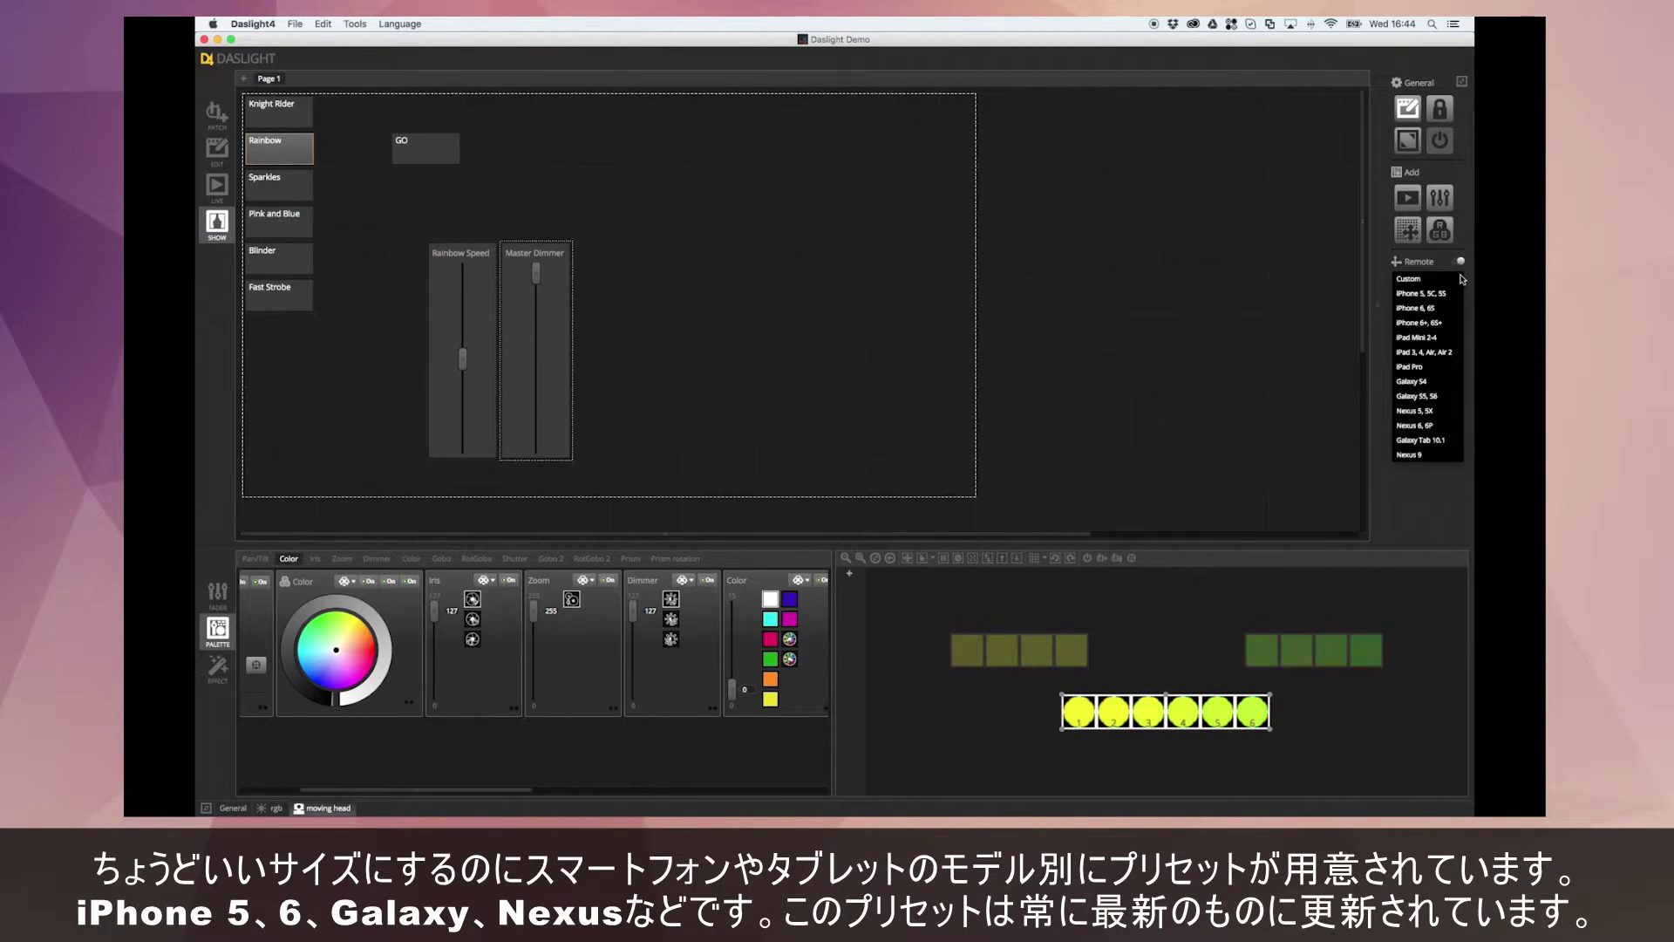
click(1415, 309)
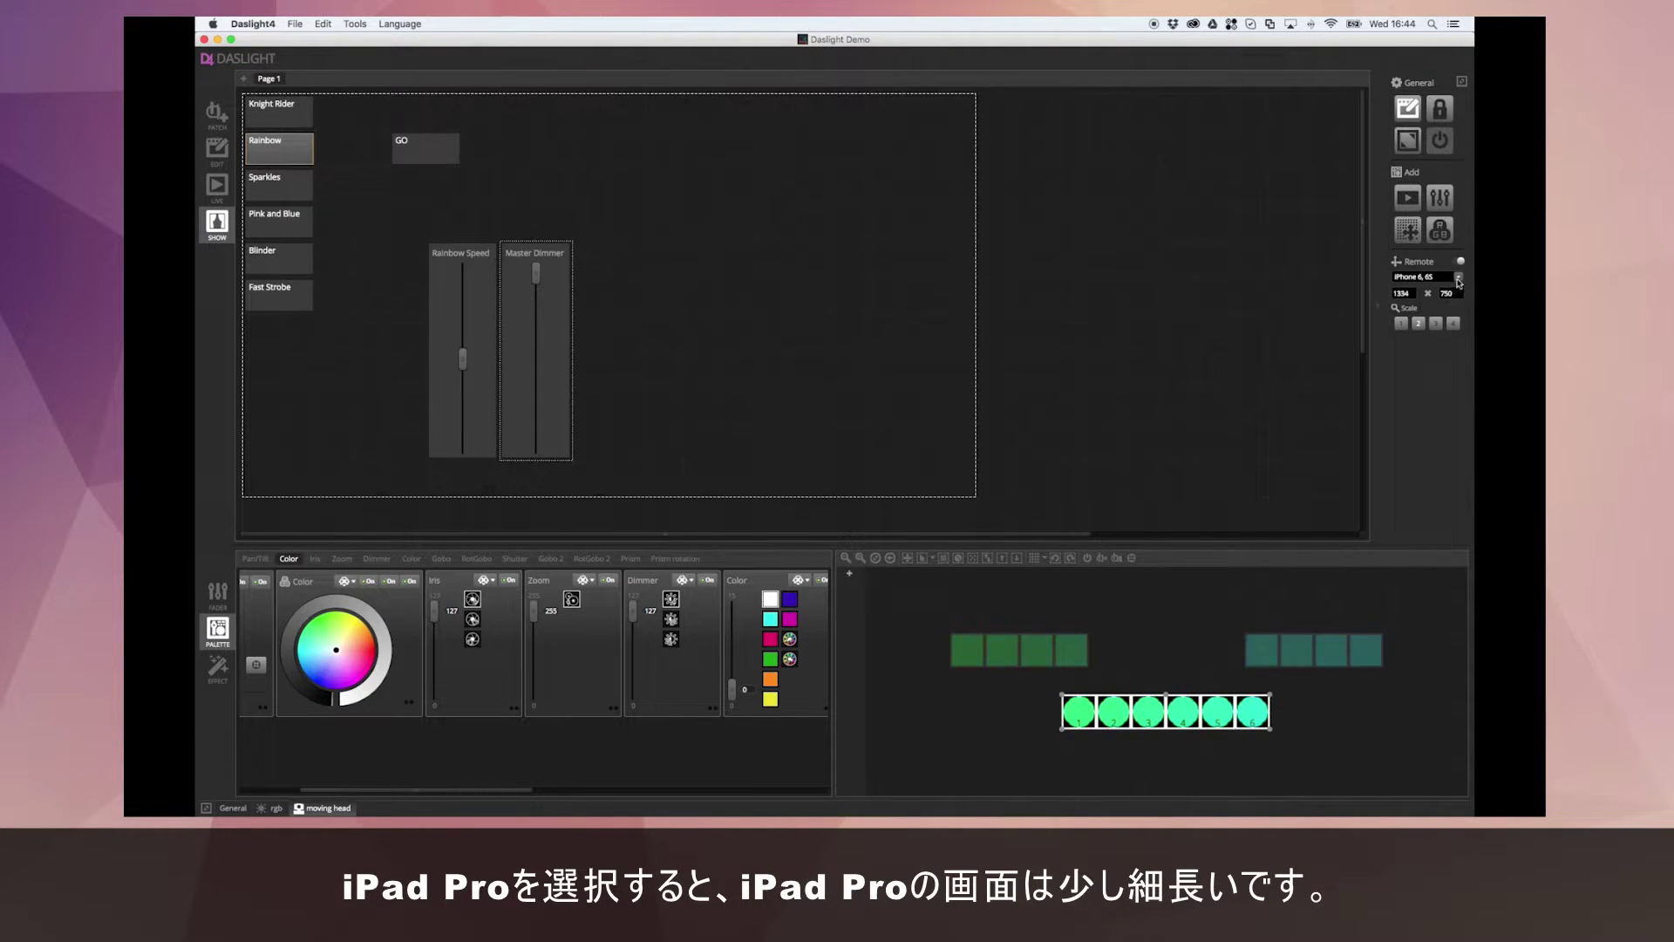
click(1457, 277)
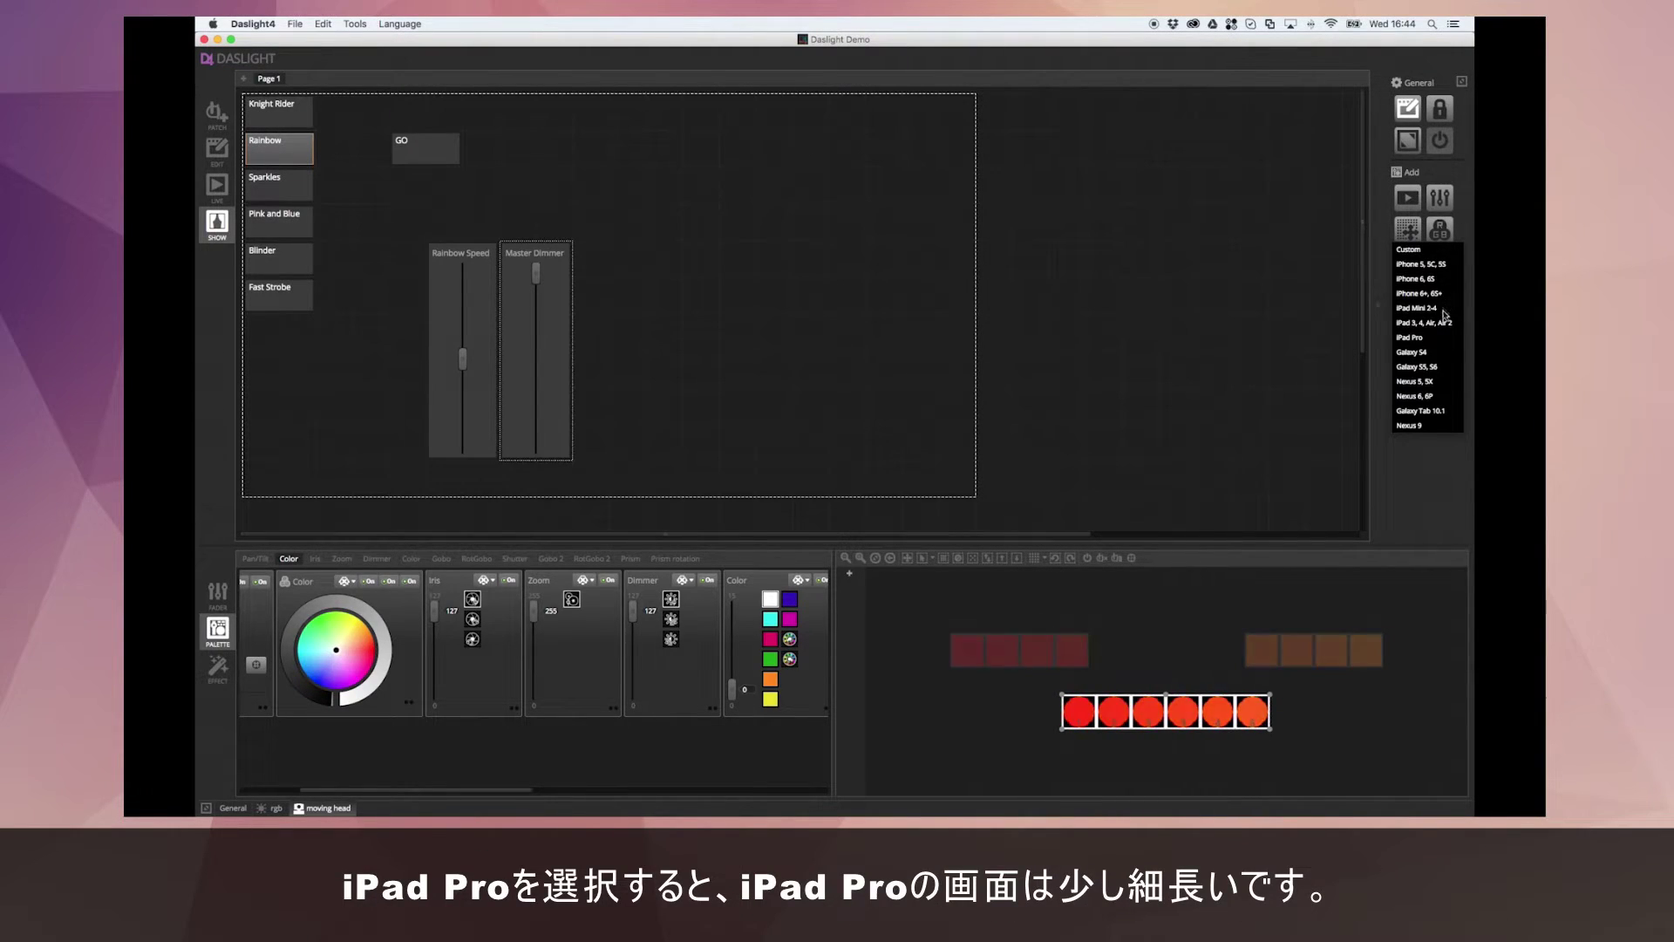
Switch to the iPad Pro 2732 × 2048 size and move both faders up beside GO
click(1415, 339)
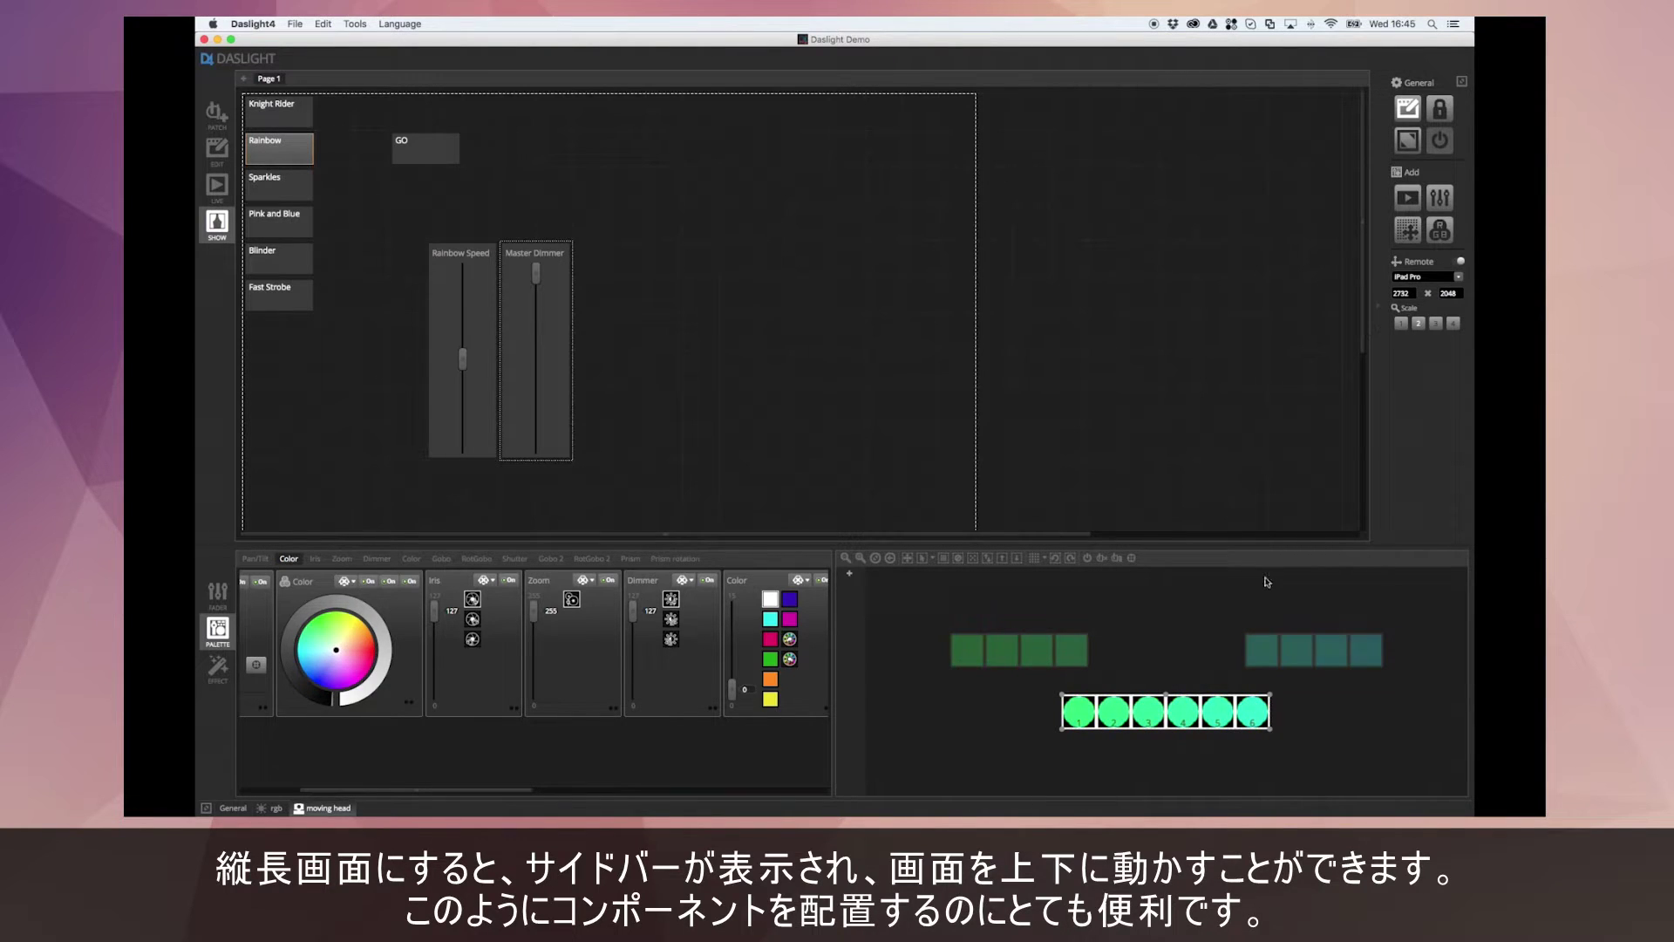
drag(1360, 359, 1349, 191)
drag(519, 251, 848, 142)
drag(450, 252, 521, 179)
drag(849, 195, 603, 201)
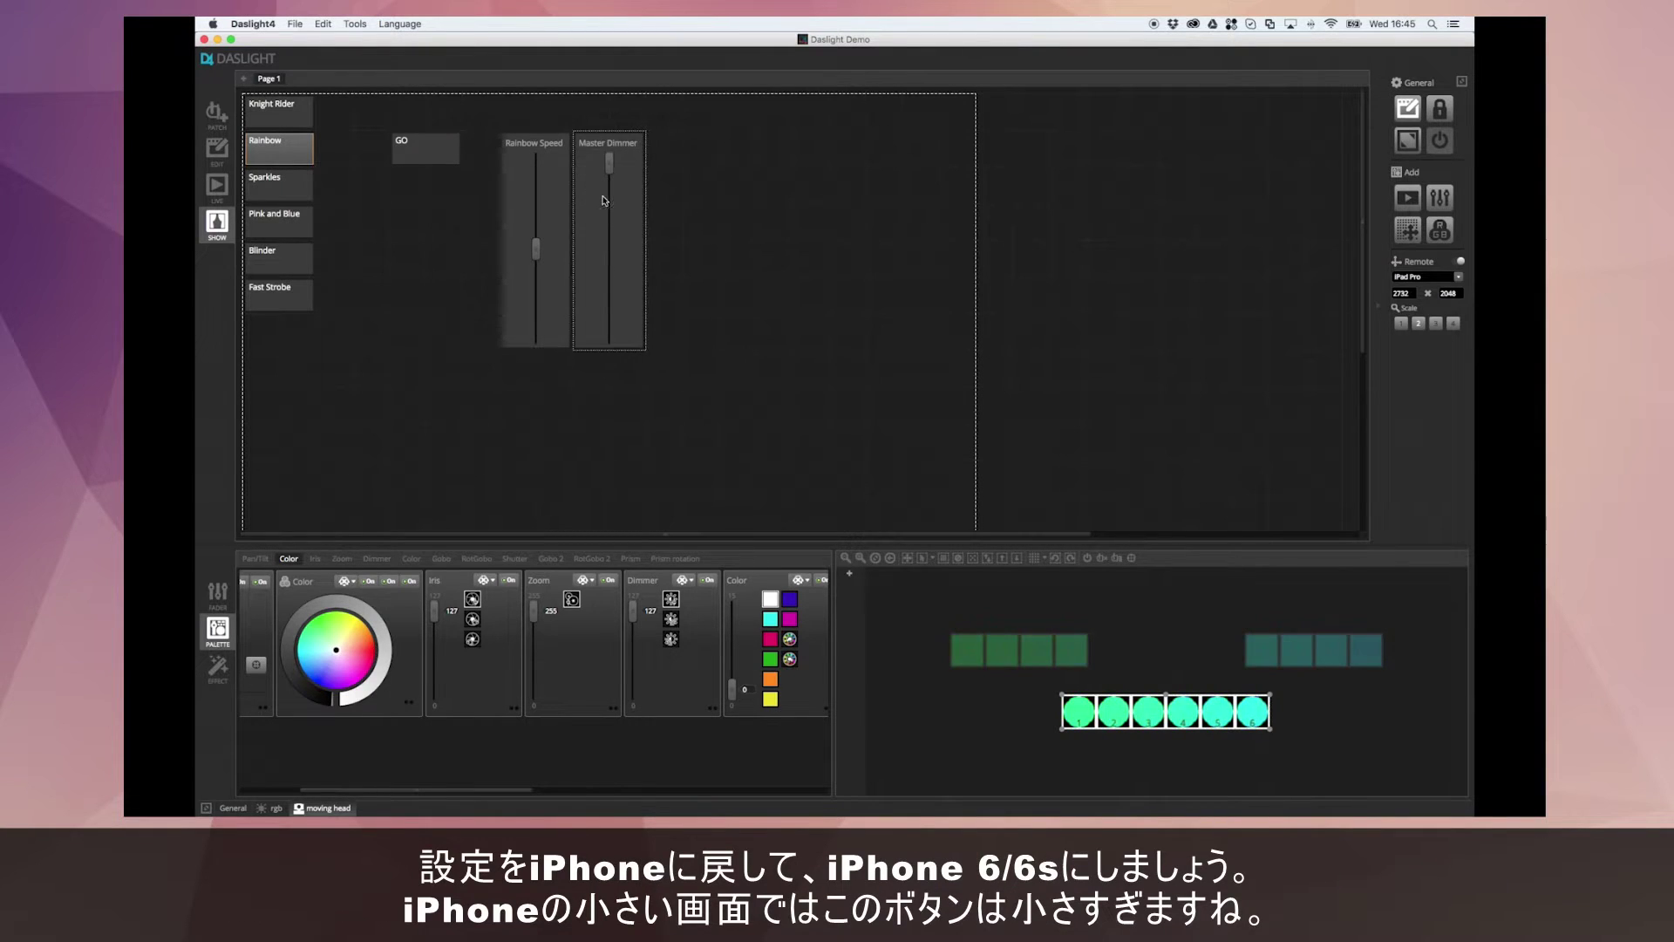
click(1459, 278)
Pick iPhone 6, 6S again, then enlarge and shrink back the Fast Strobe button
click(1430, 222)
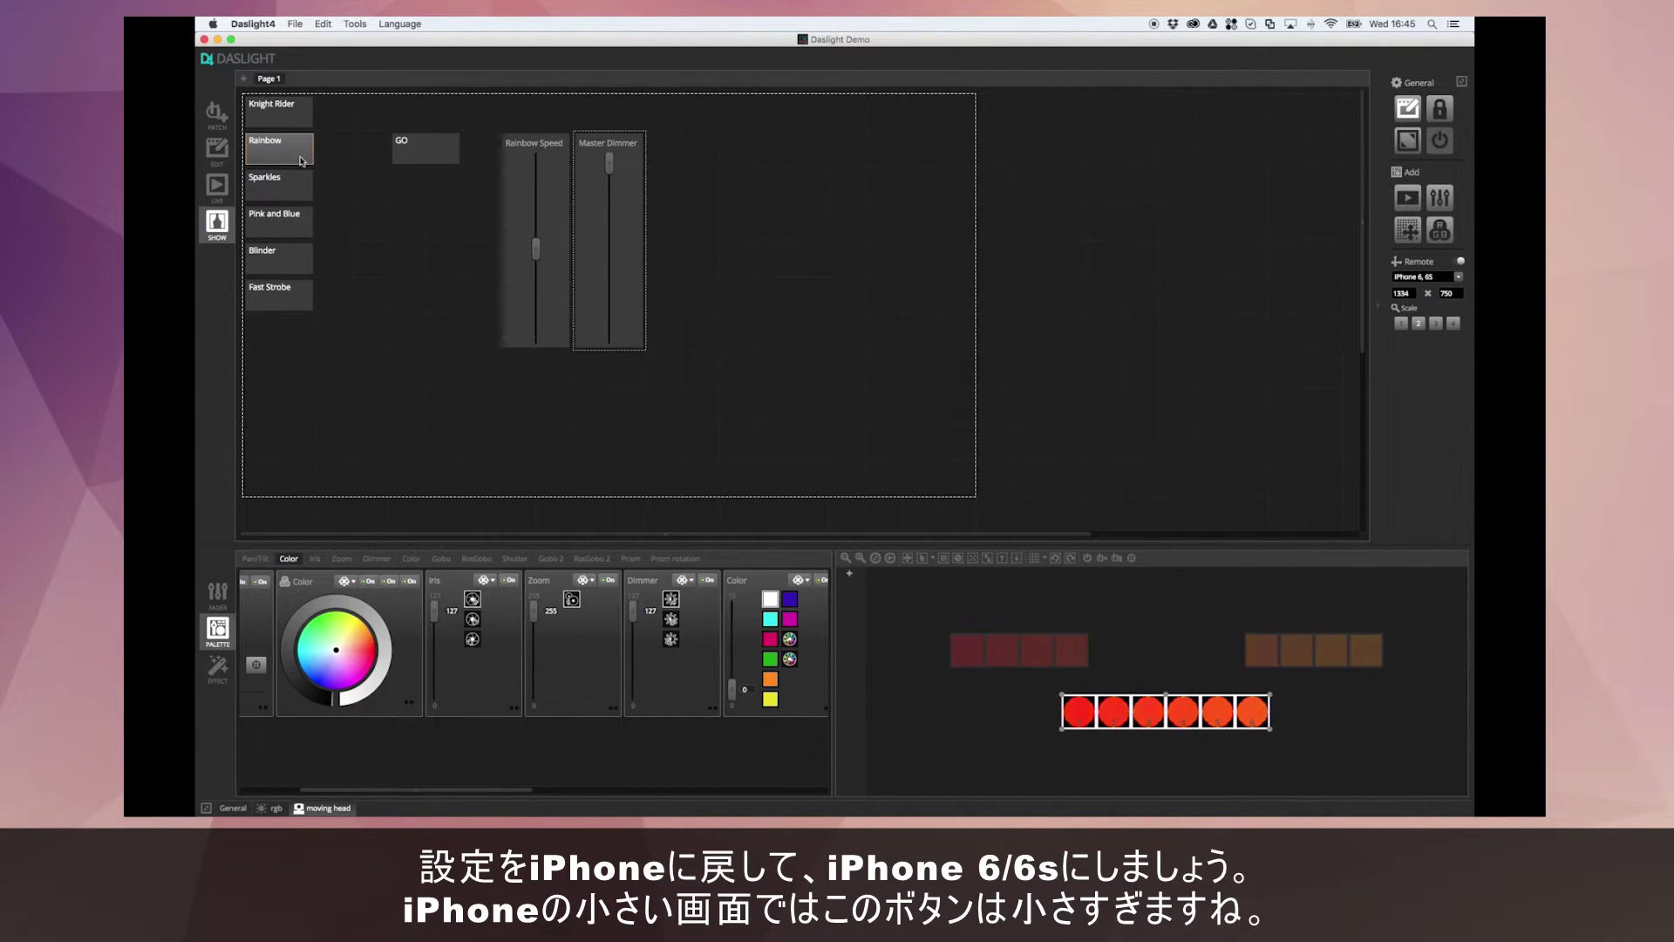
click(300, 283)
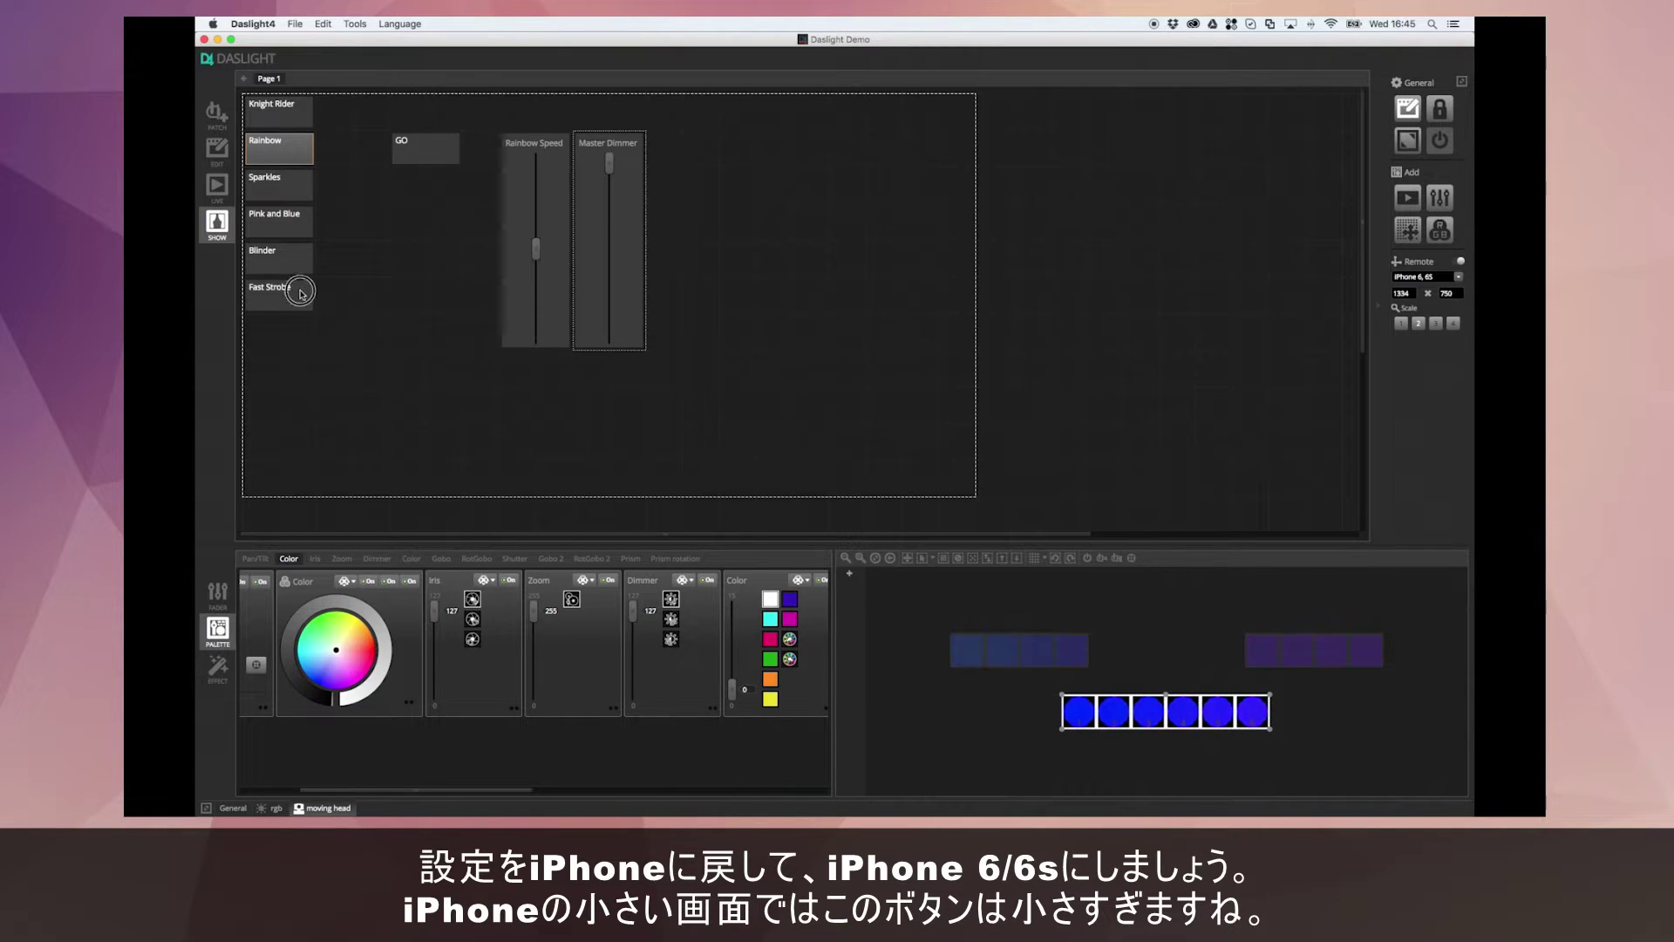
drag(313, 311, 470, 424)
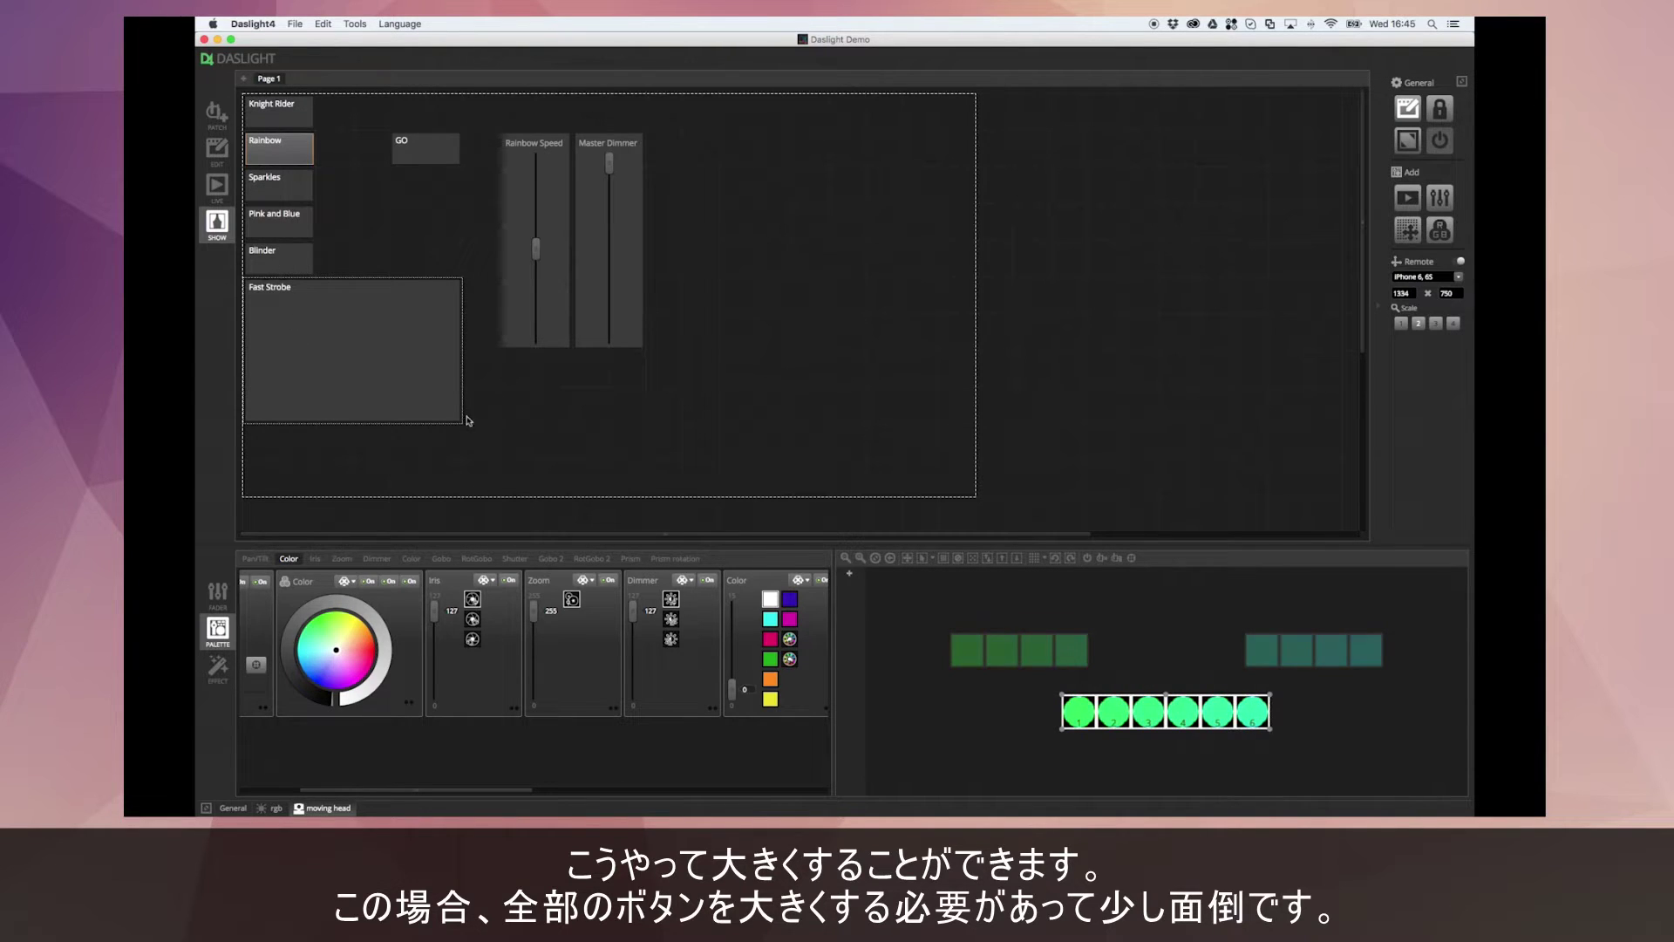
drag(468, 420, 310, 298)
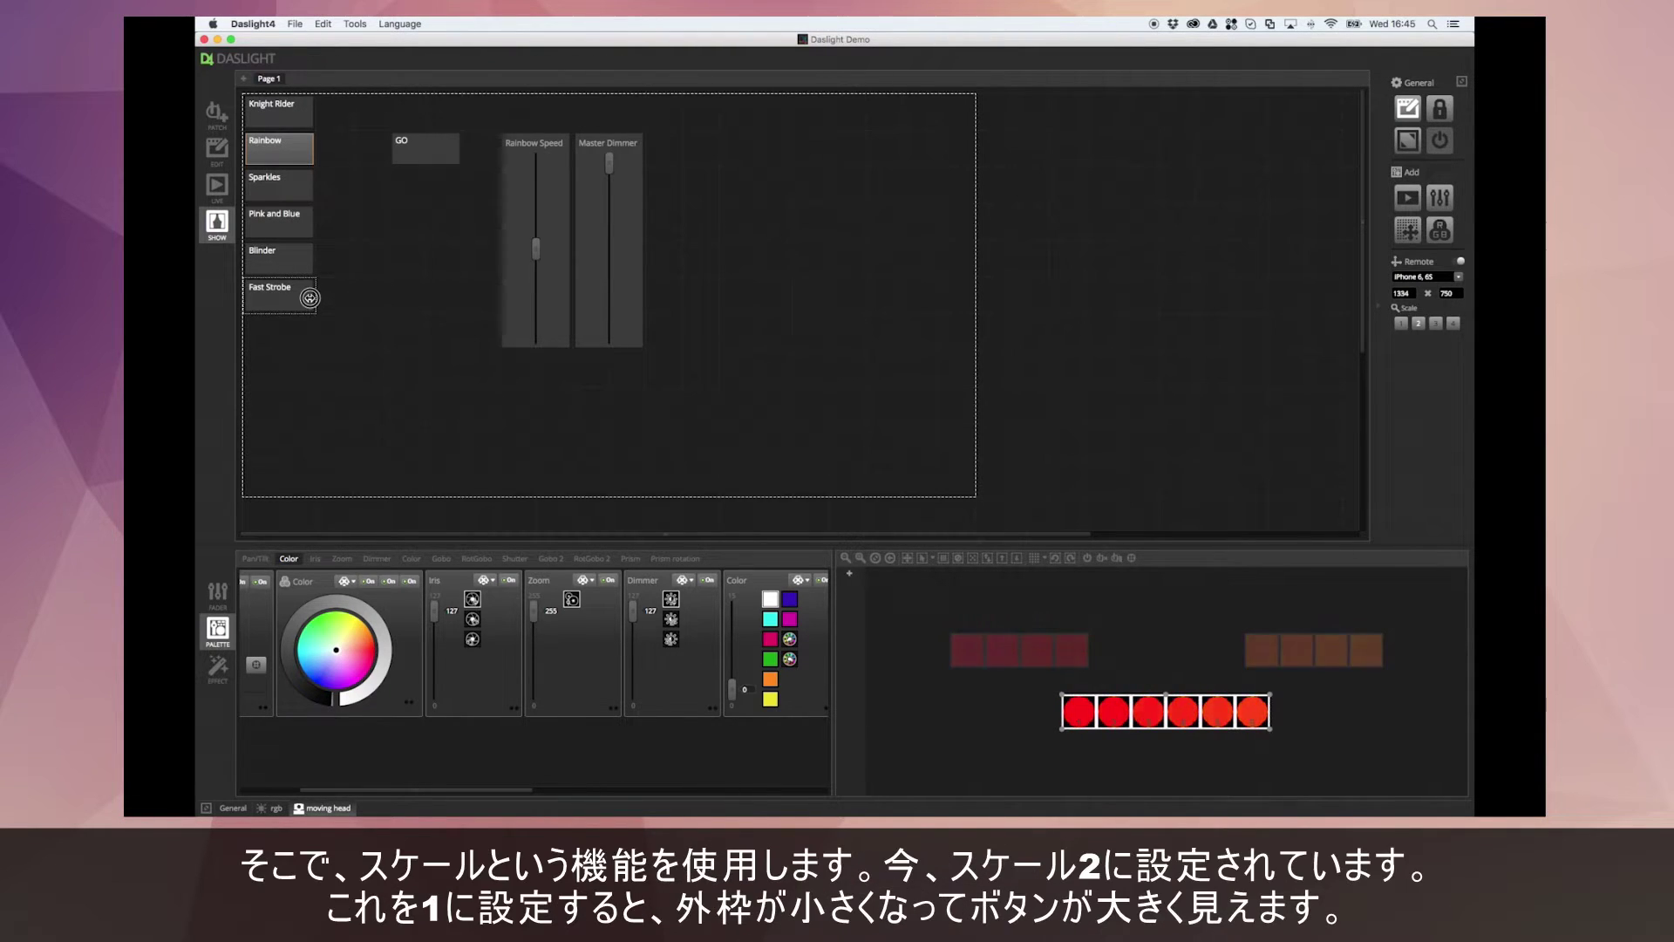
Set Scale 1 and move Fast Strobe beside Knight Rider with GO below it
click(1403, 325)
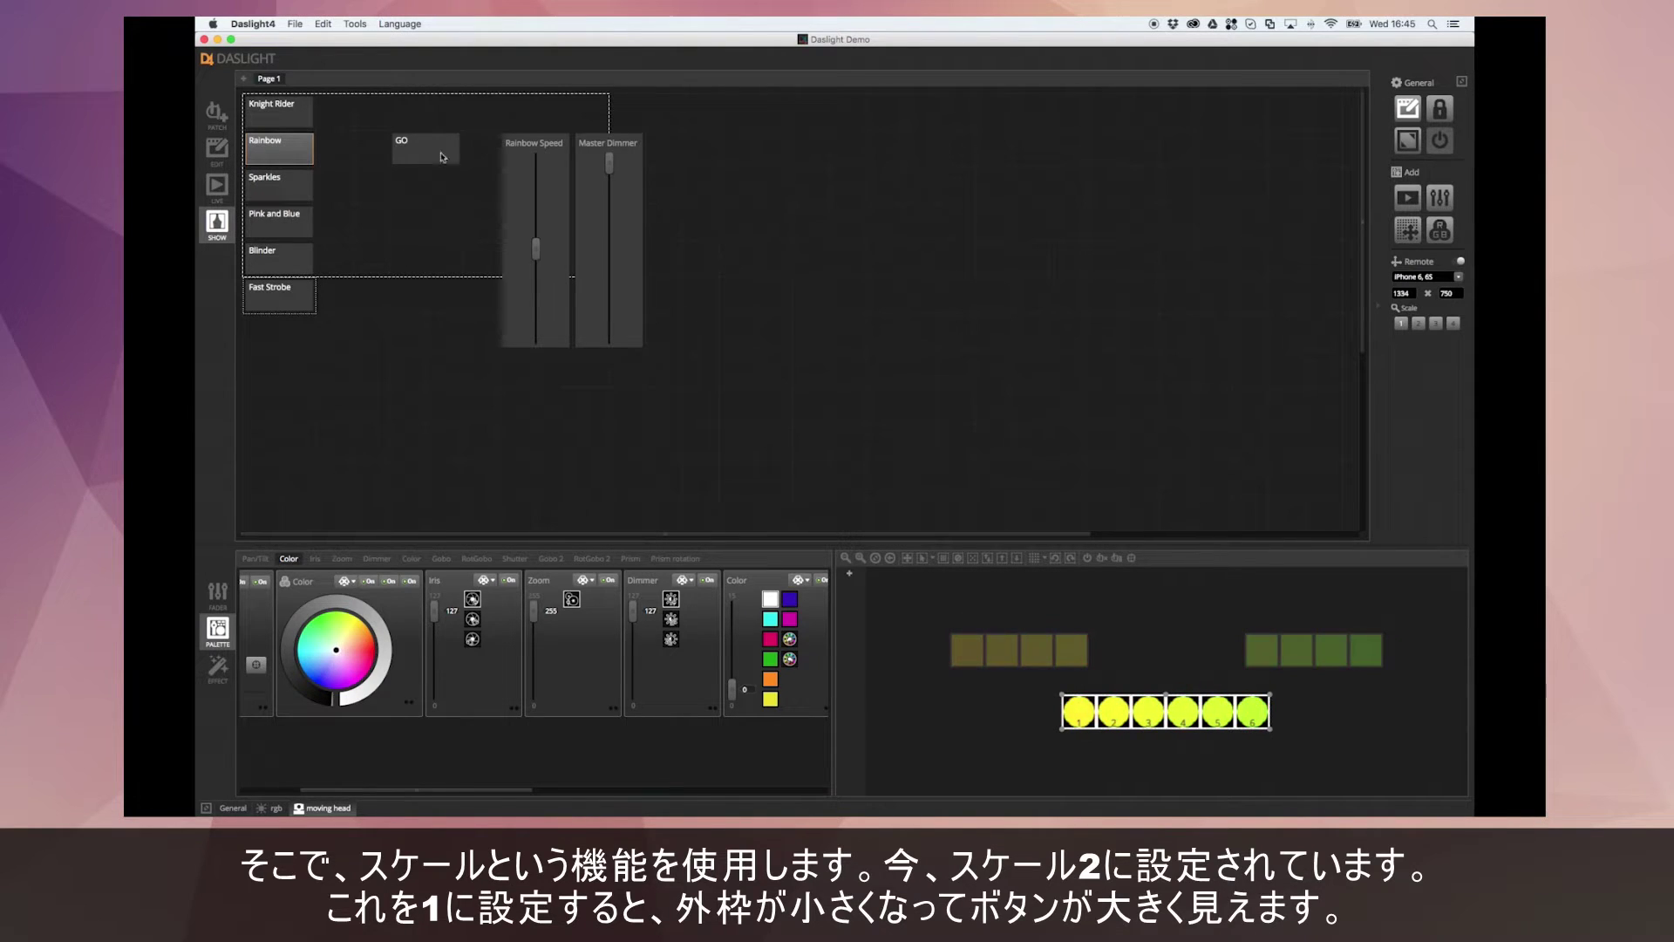
drag(297, 306, 337, 133)
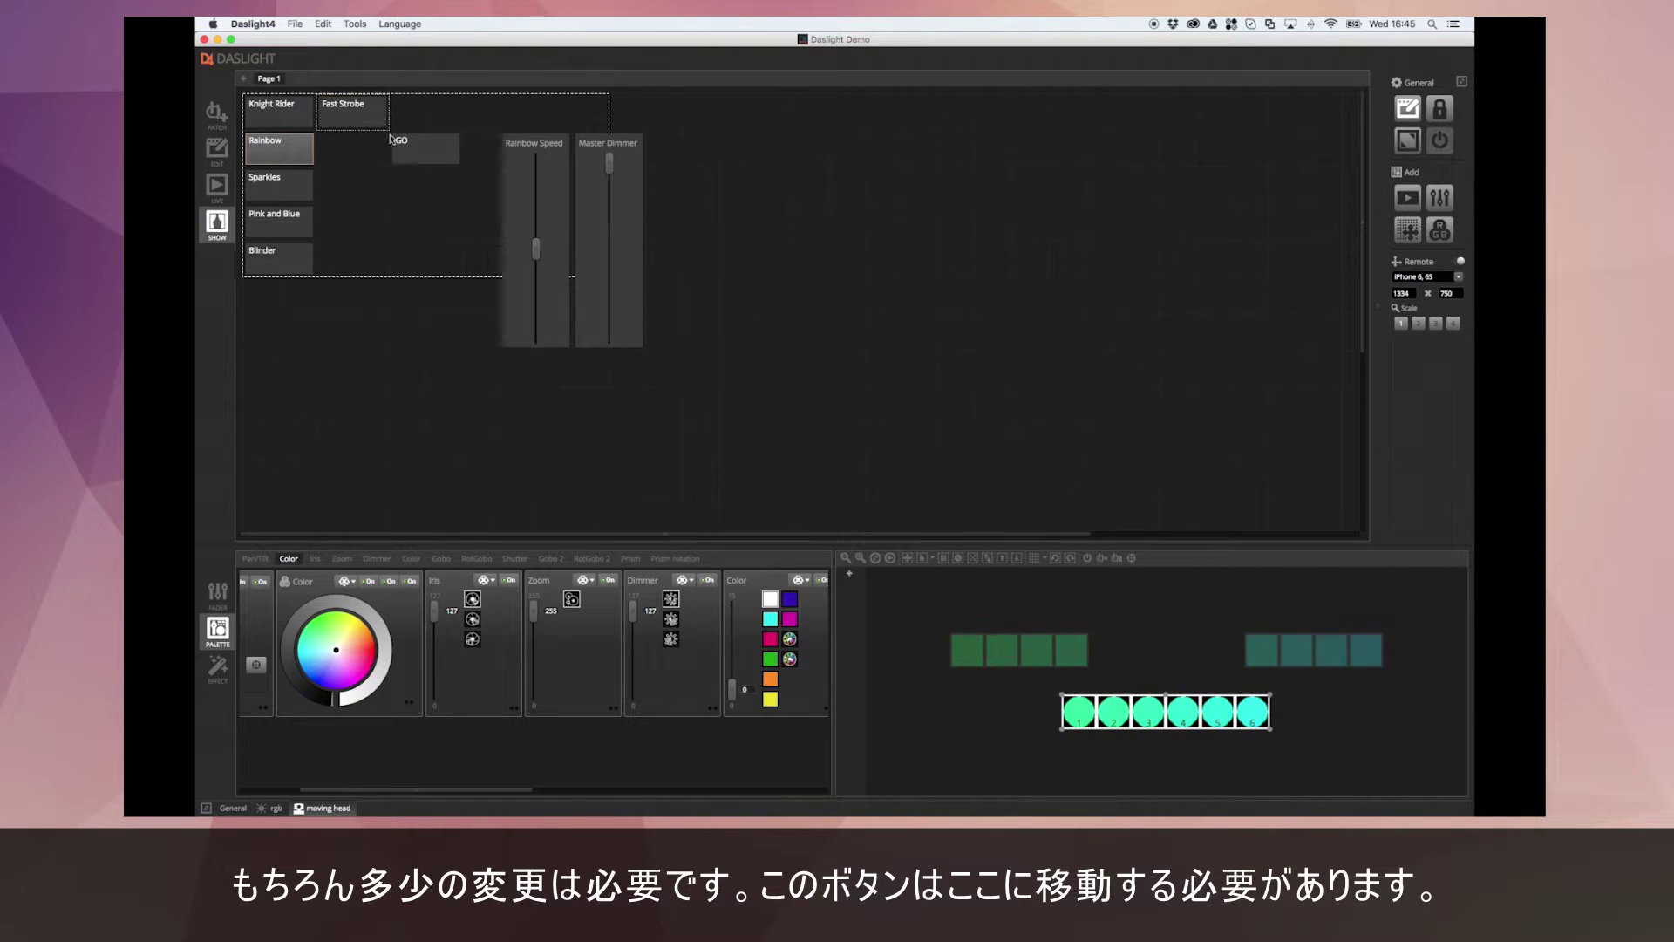
drag(381, 151, 353, 150)
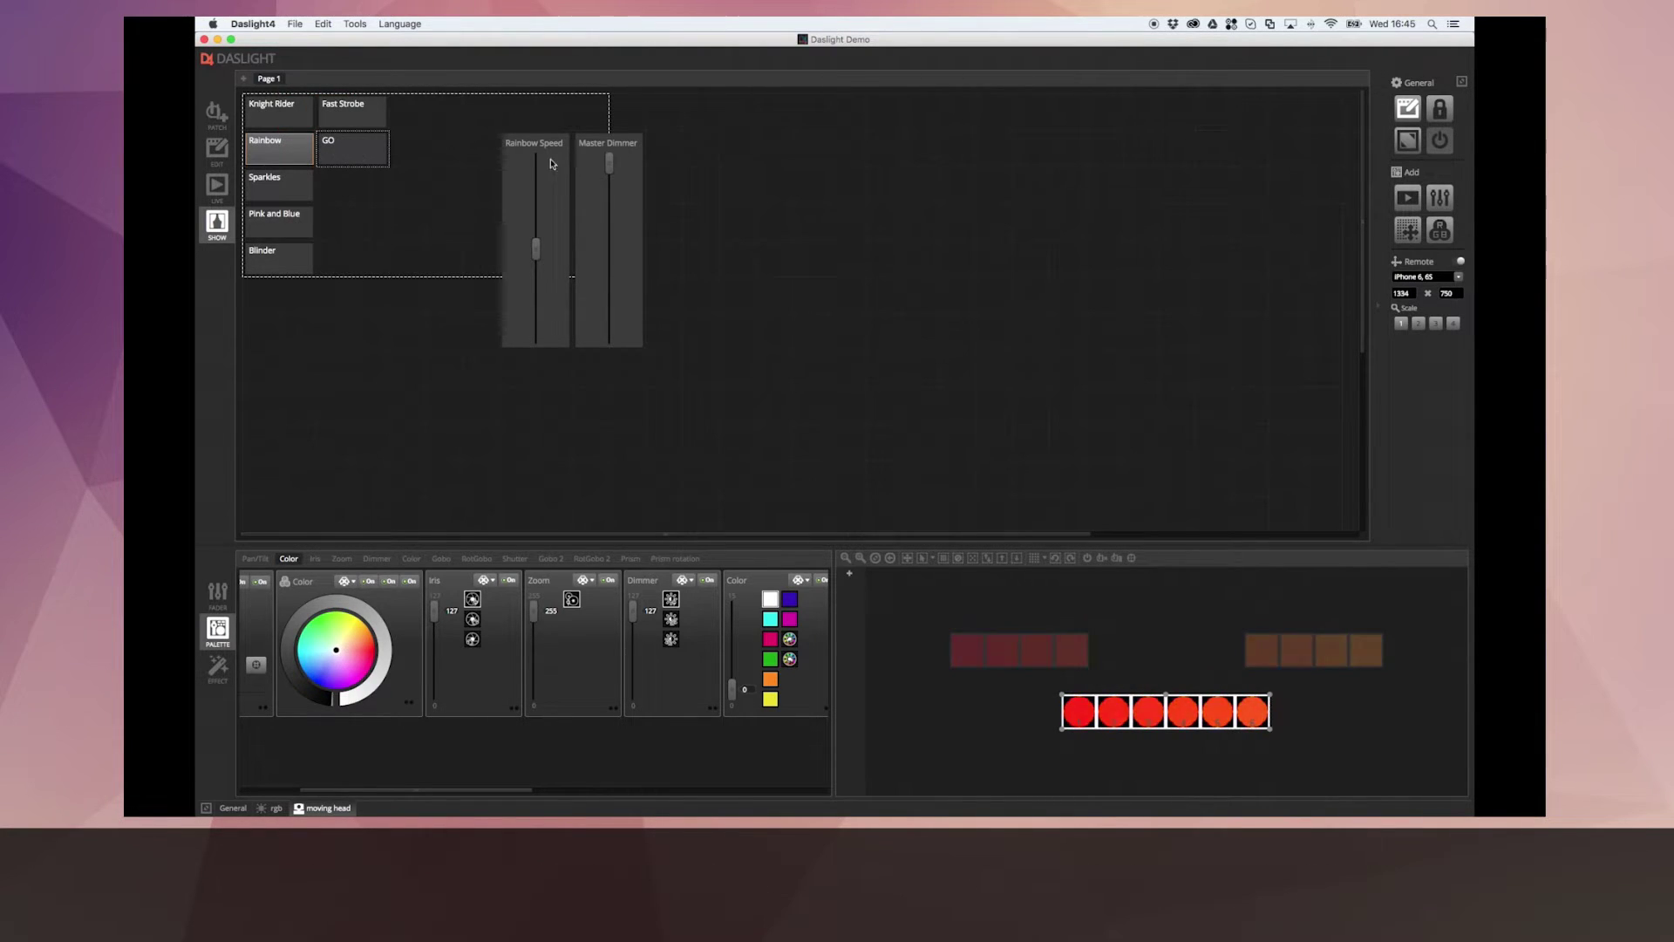
Move Rainbow Speed and Master Dimmer up-left into the frame and shorten both to match
drag(545, 148, 528, 138)
drag(630, 167, 591, 127)
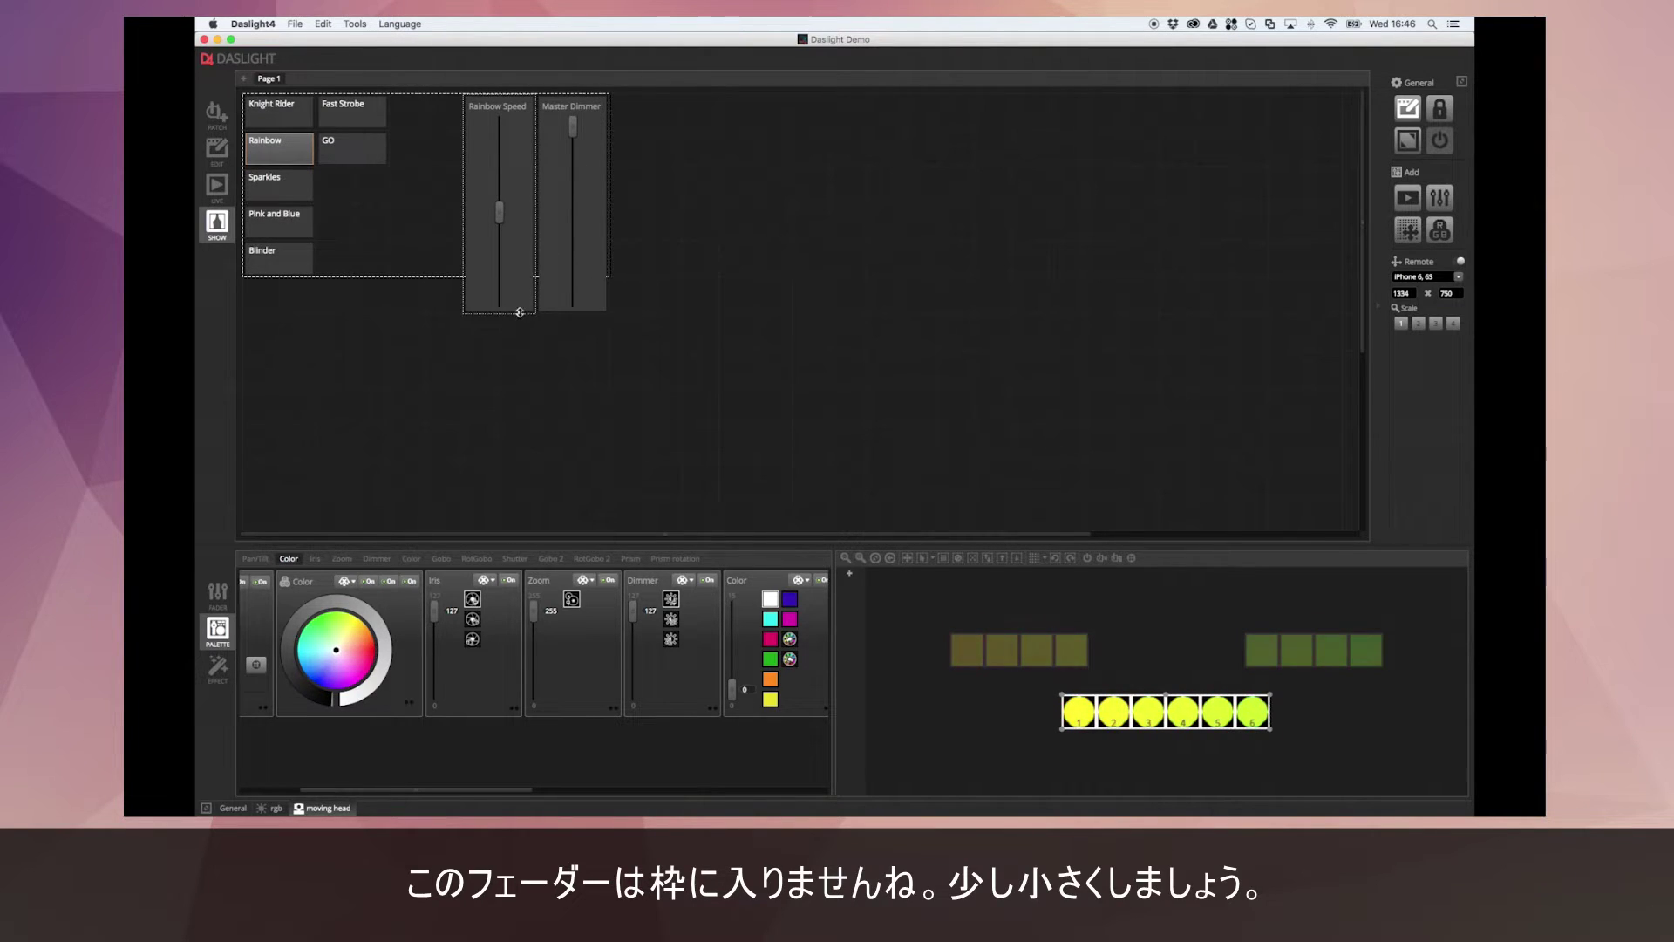
drag(520, 312, 523, 266)
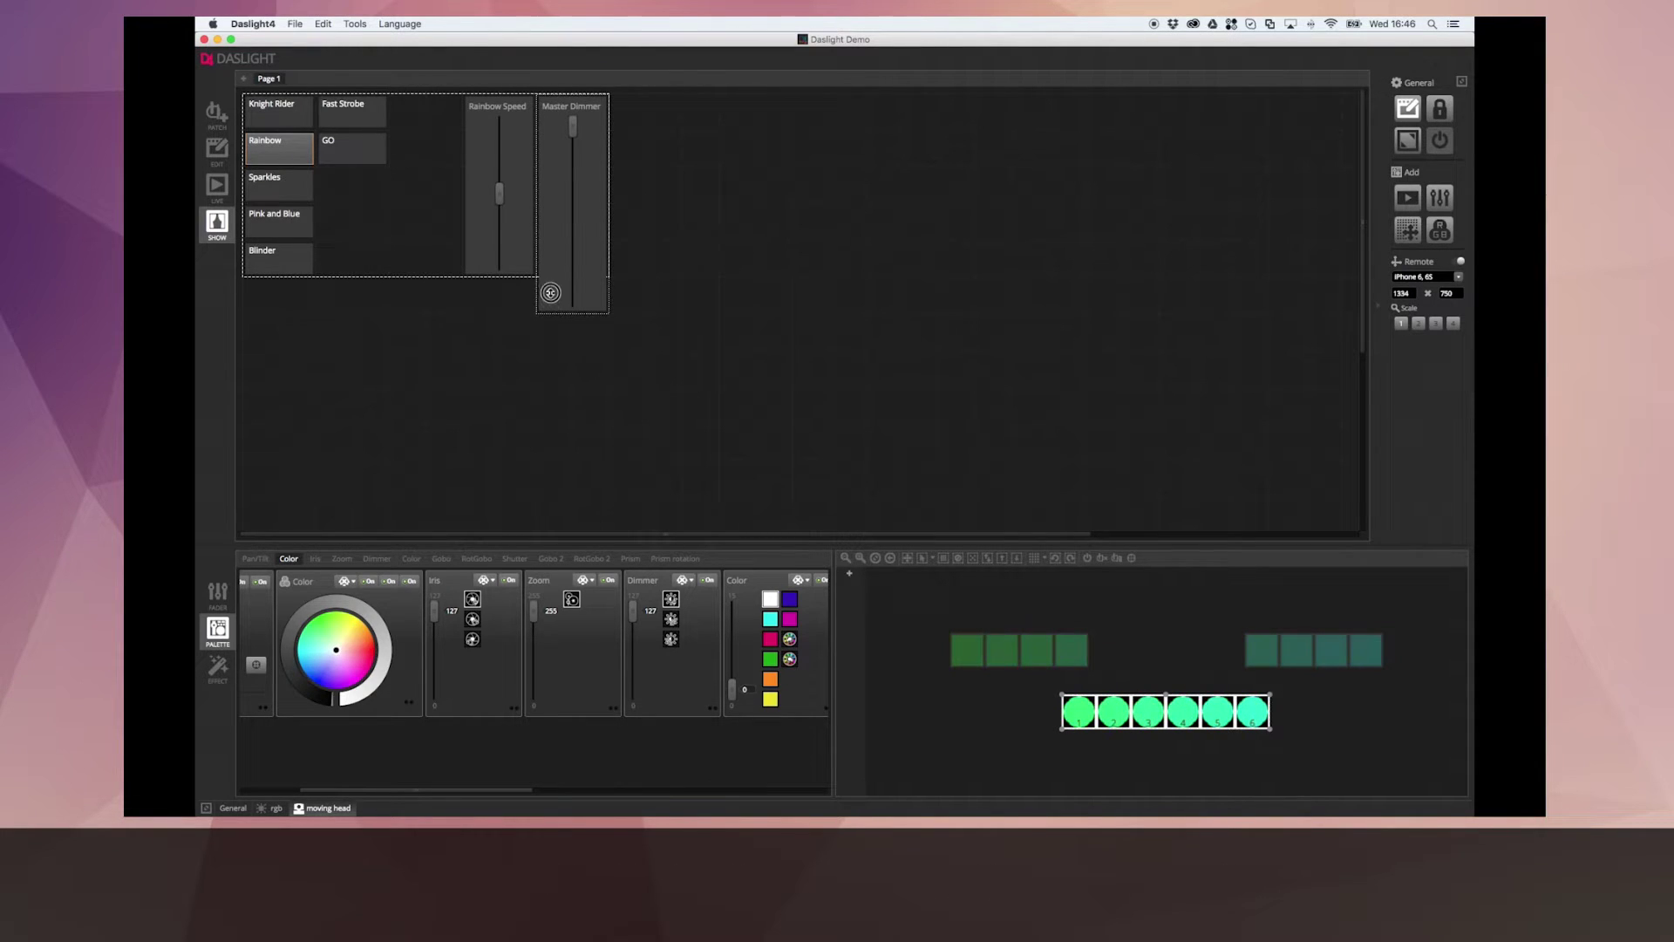
drag(550, 292, 549, 271)
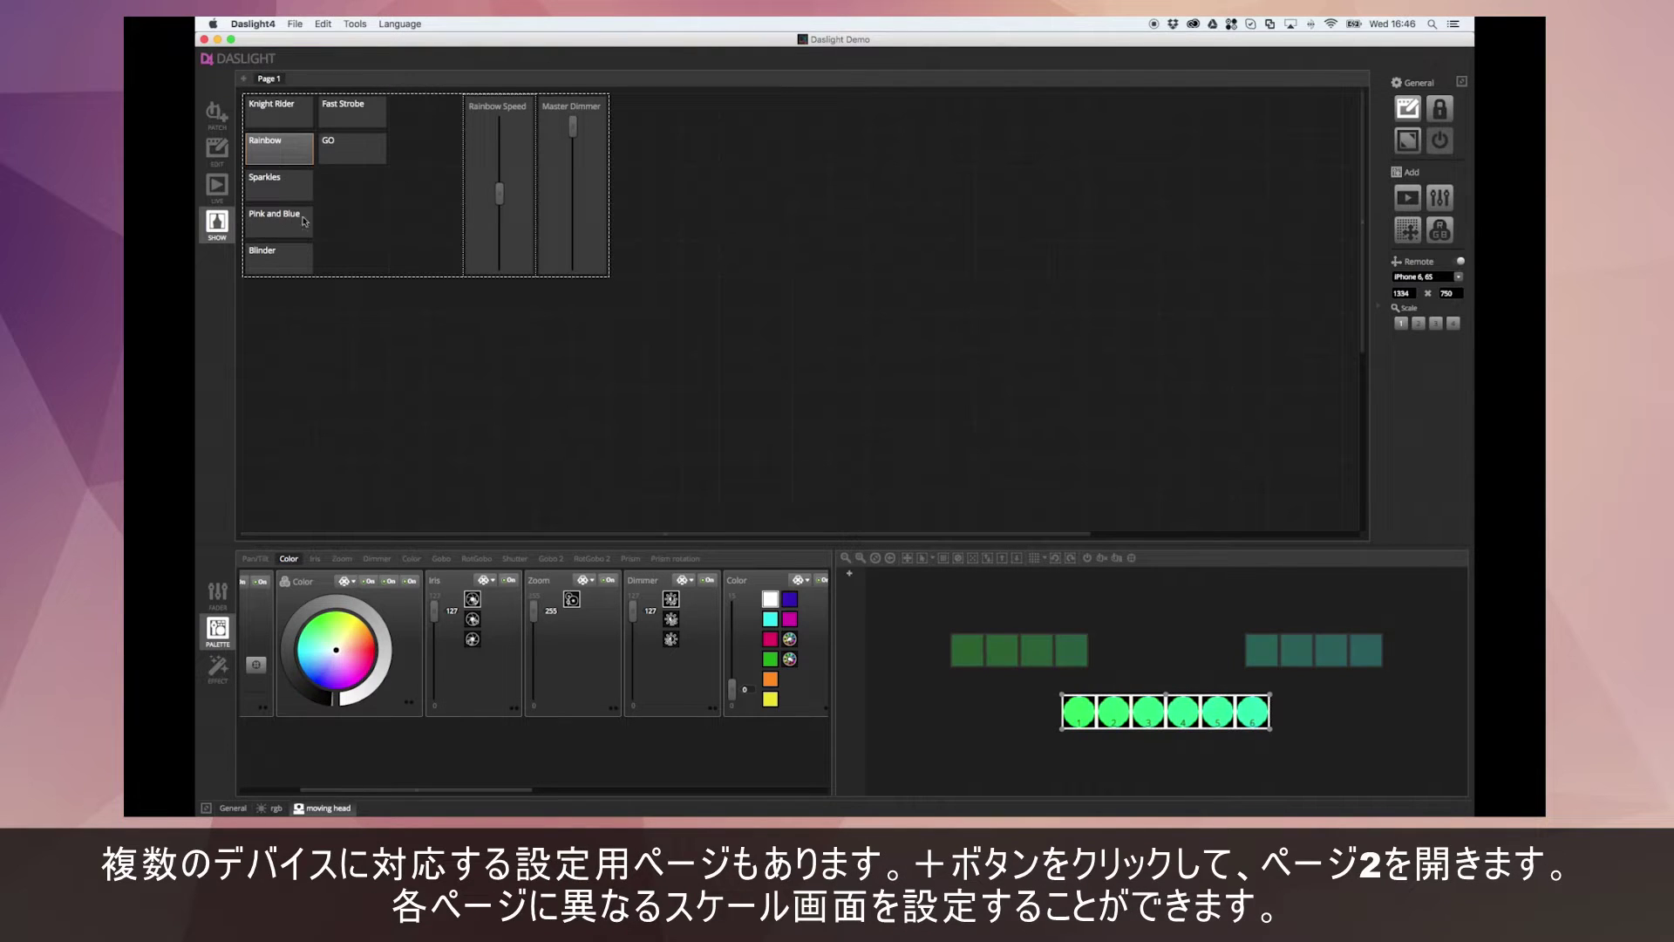
Add an empty Page 2, rename Page 1 to 'iPhone', and switch to Page 2
click(245, 82)
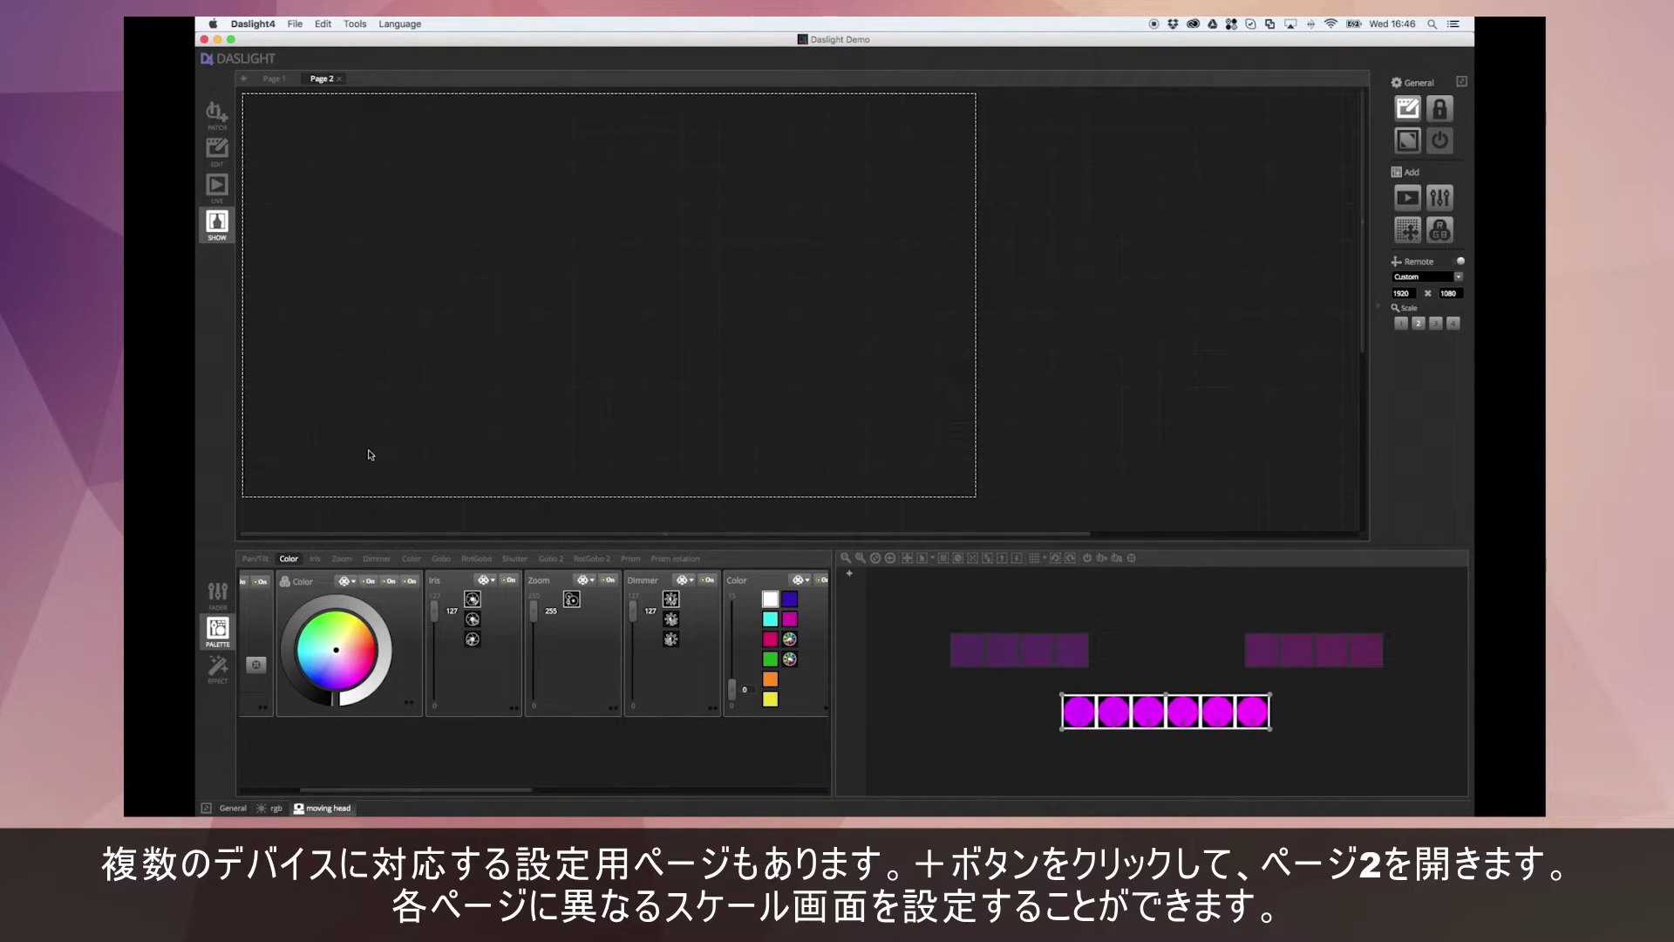
click(274, 78)
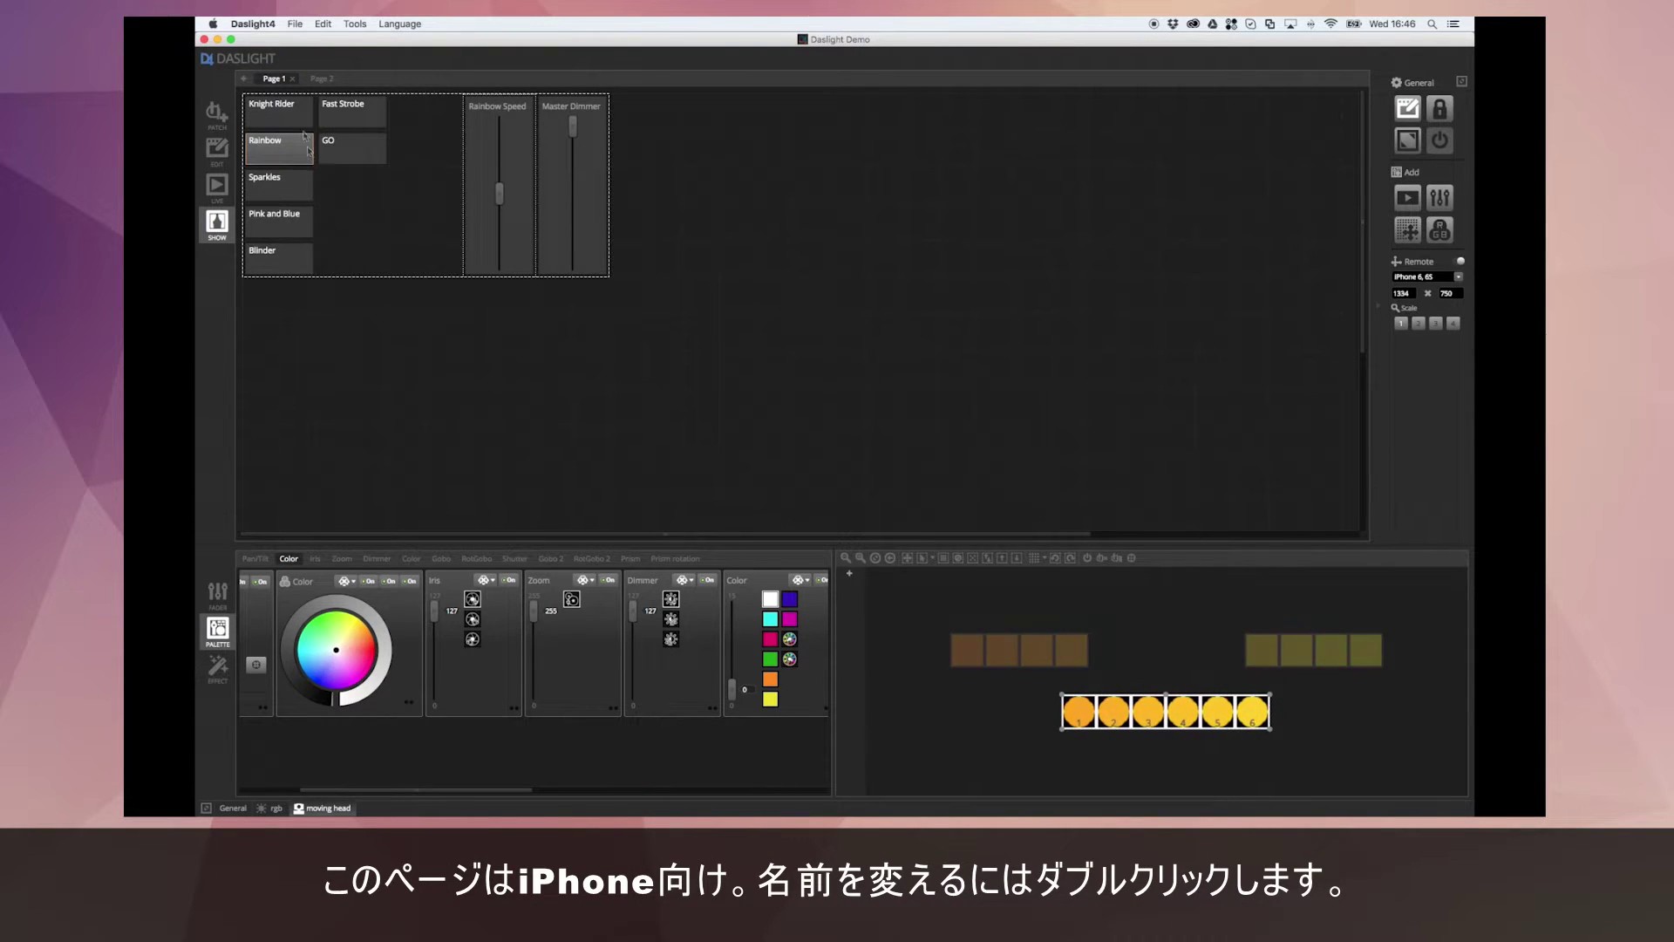
click(275, 79)
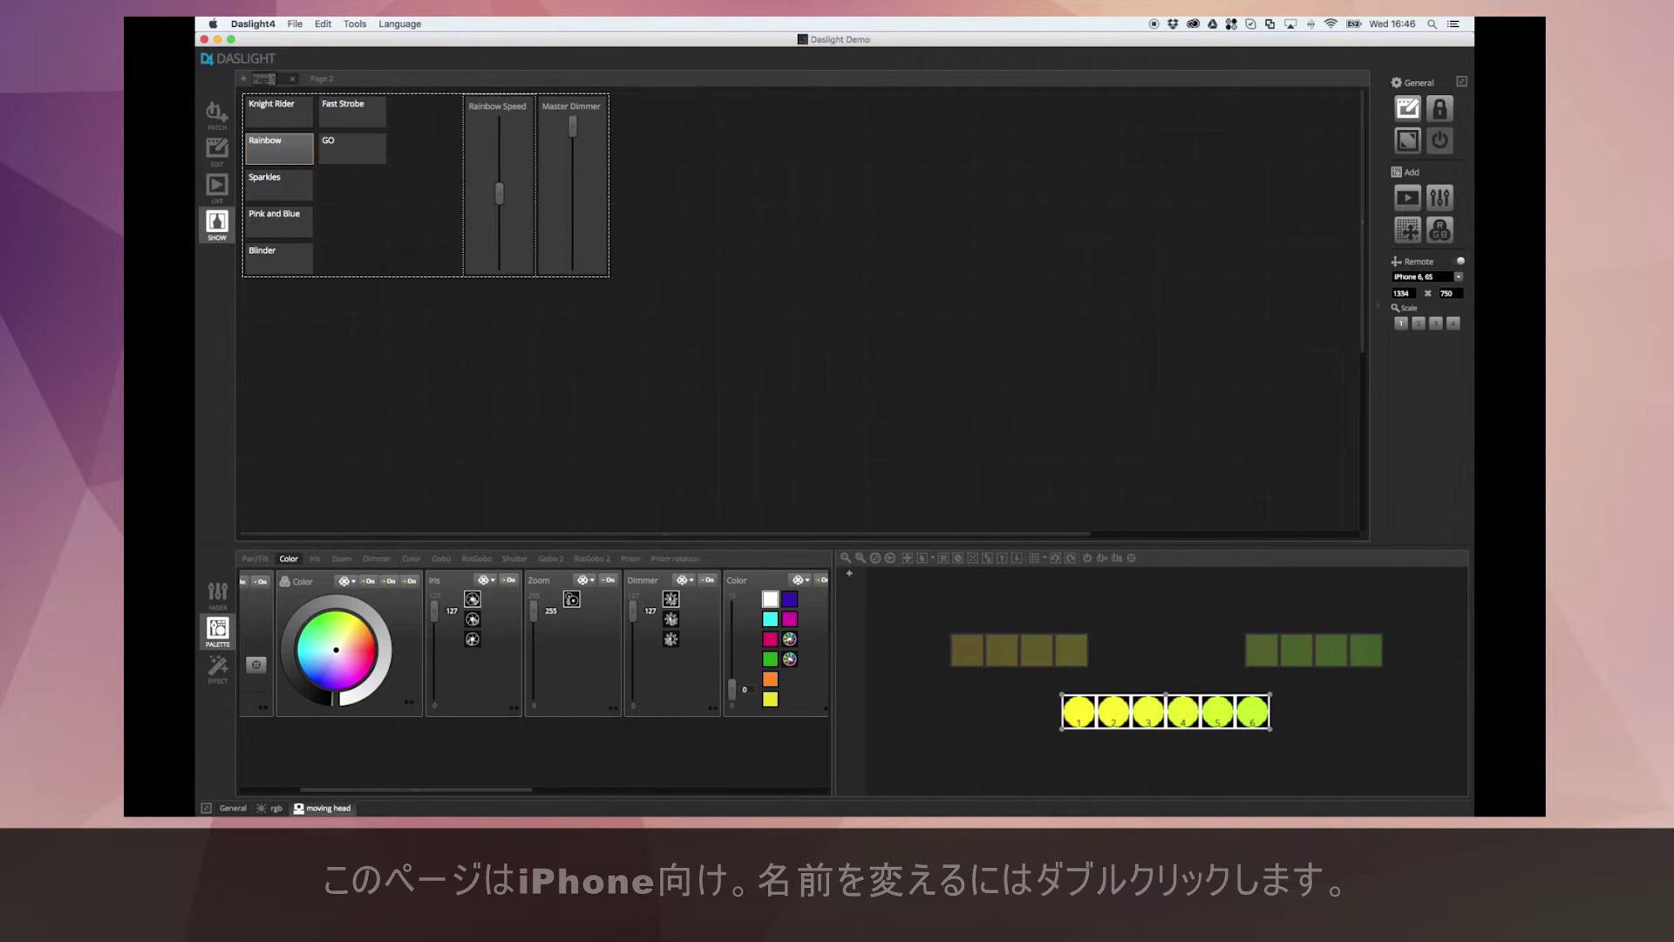
text(iPhone)
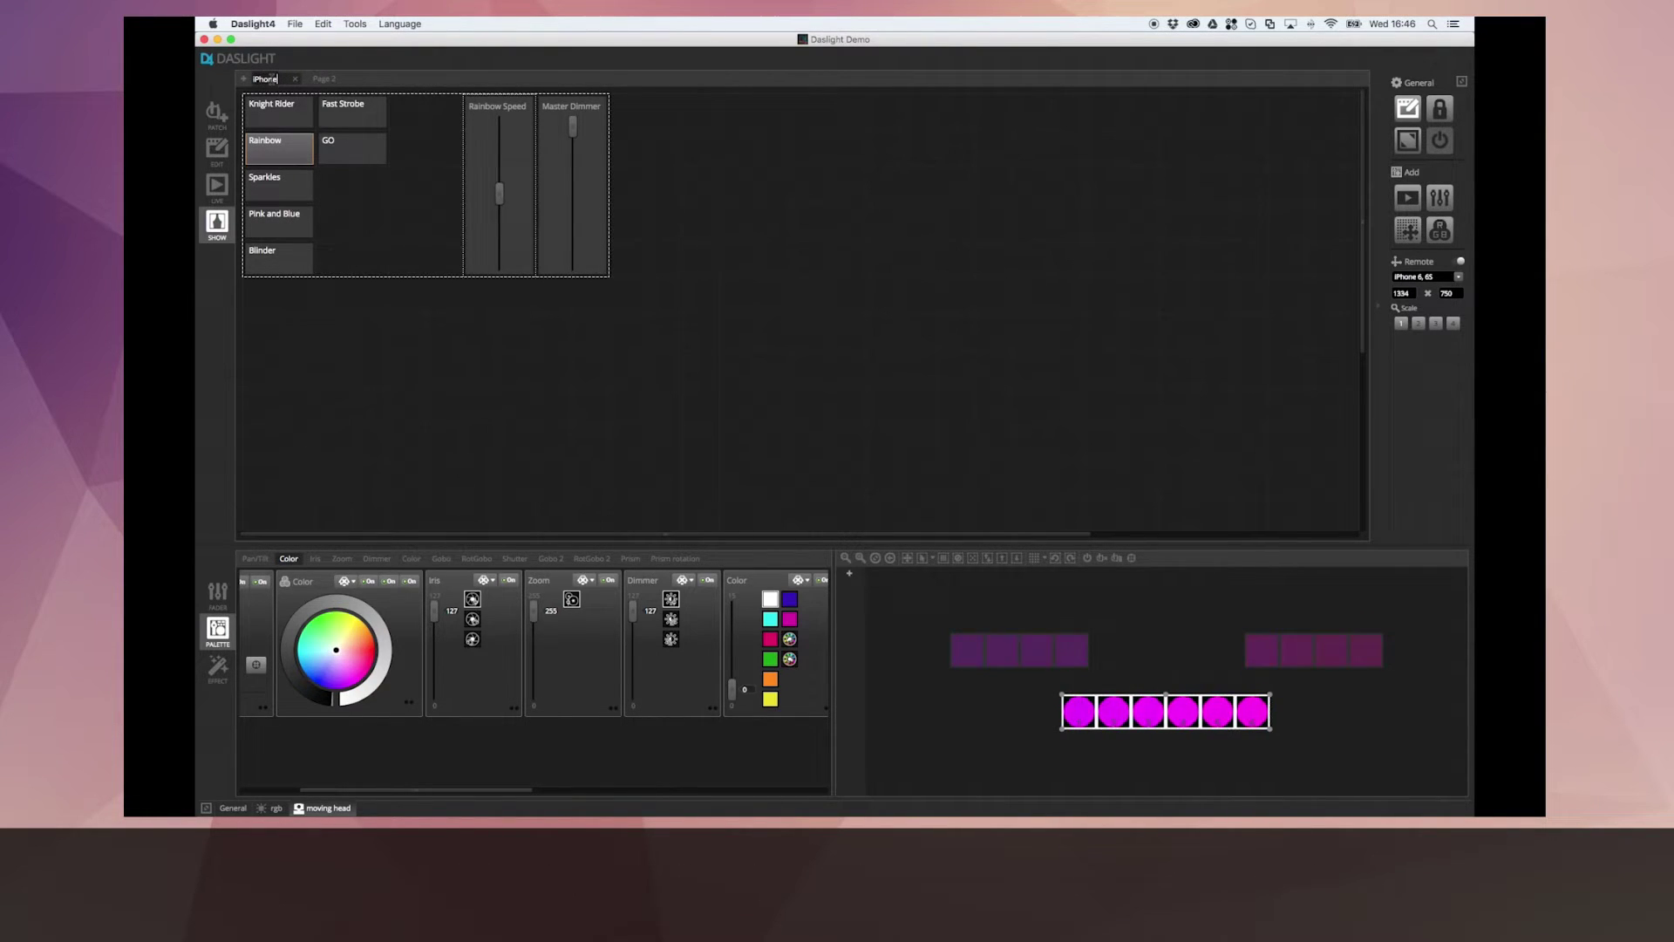
key(Return)
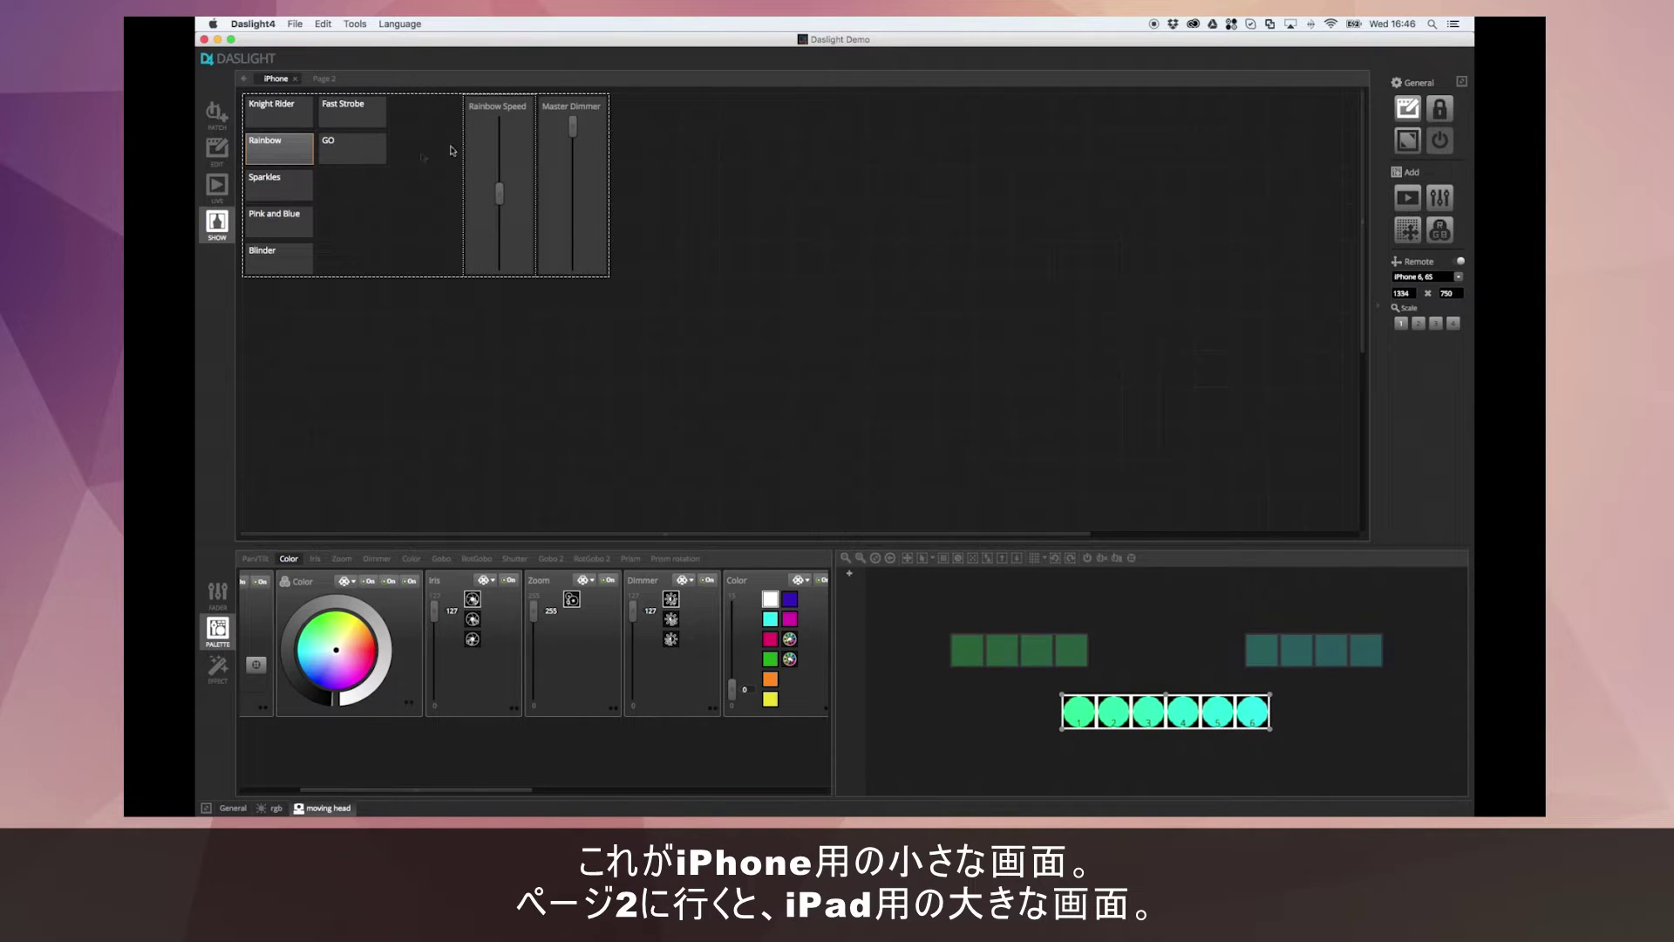
click(325, 79)
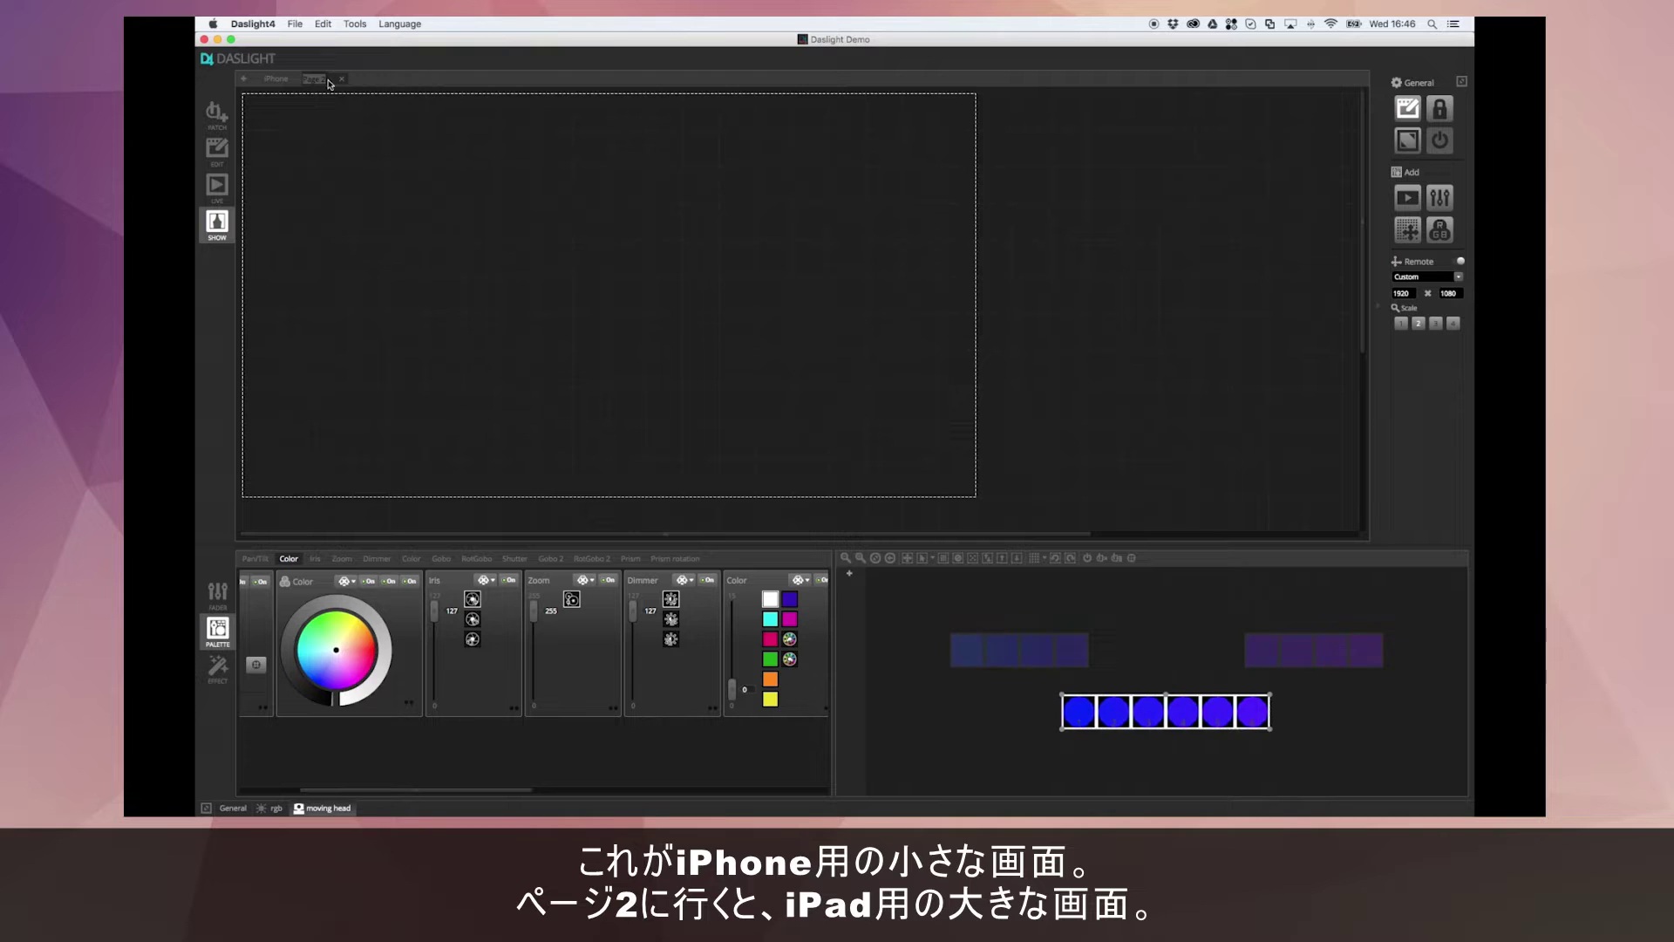
Name the second page 'iPad', size it for iPad 3, 4, Air, Air 2 (2048 × 1536), and enlarge the layout area
text(iPad)
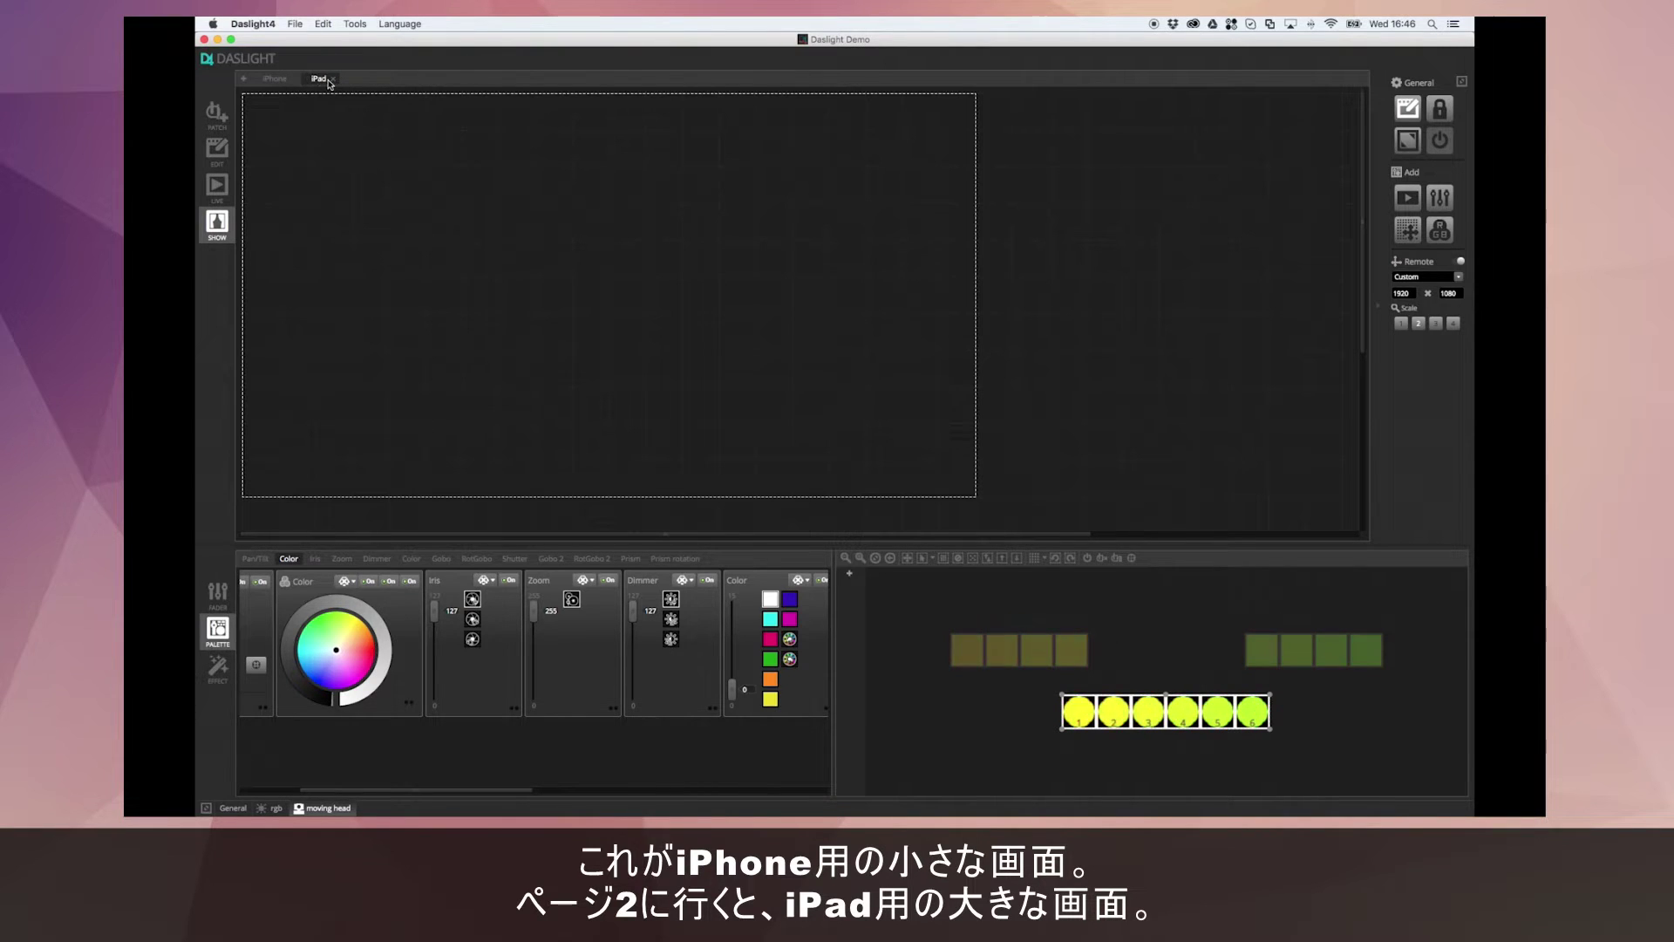
click(1440, 277)
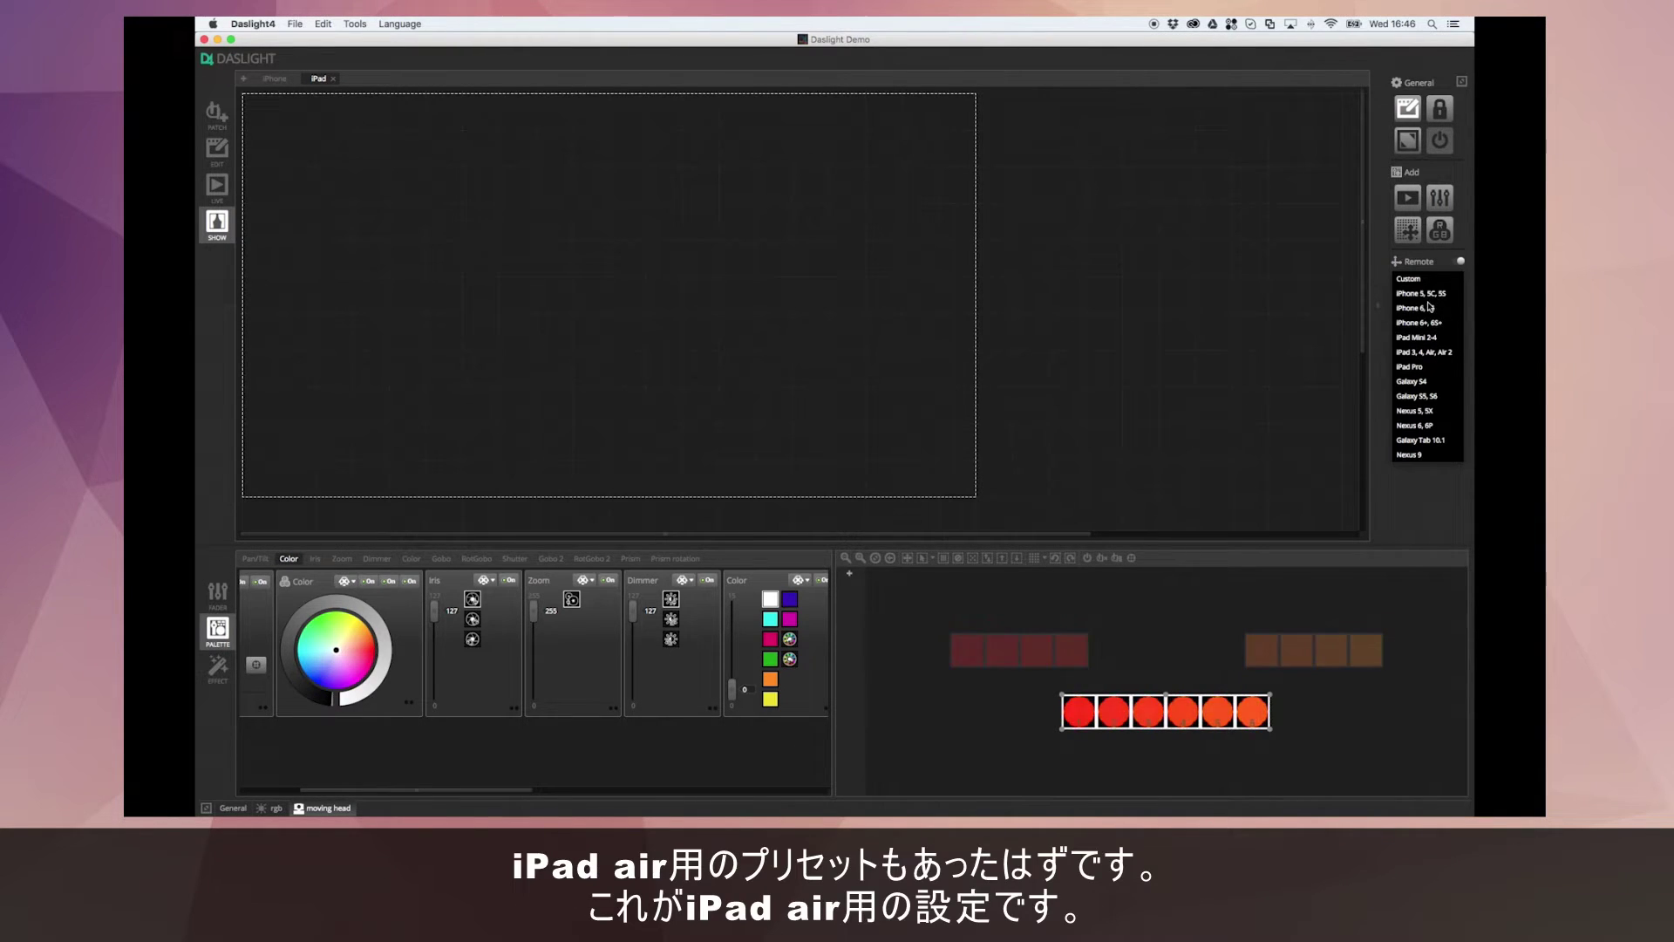
click(1424, 352)
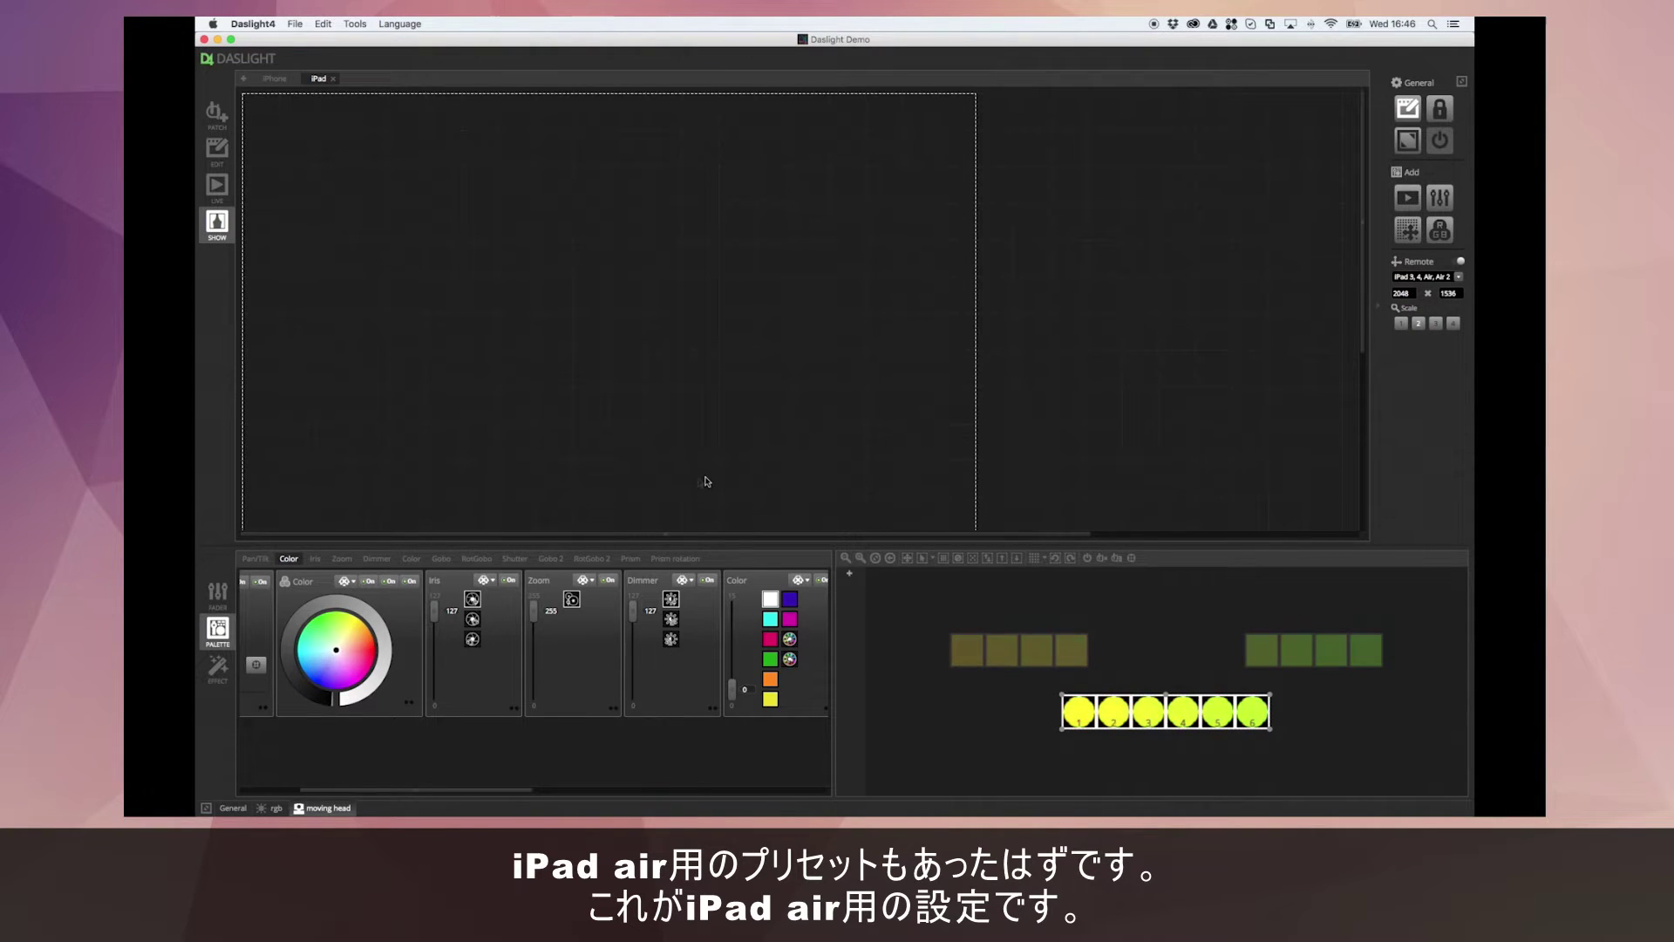
click(928, 560)
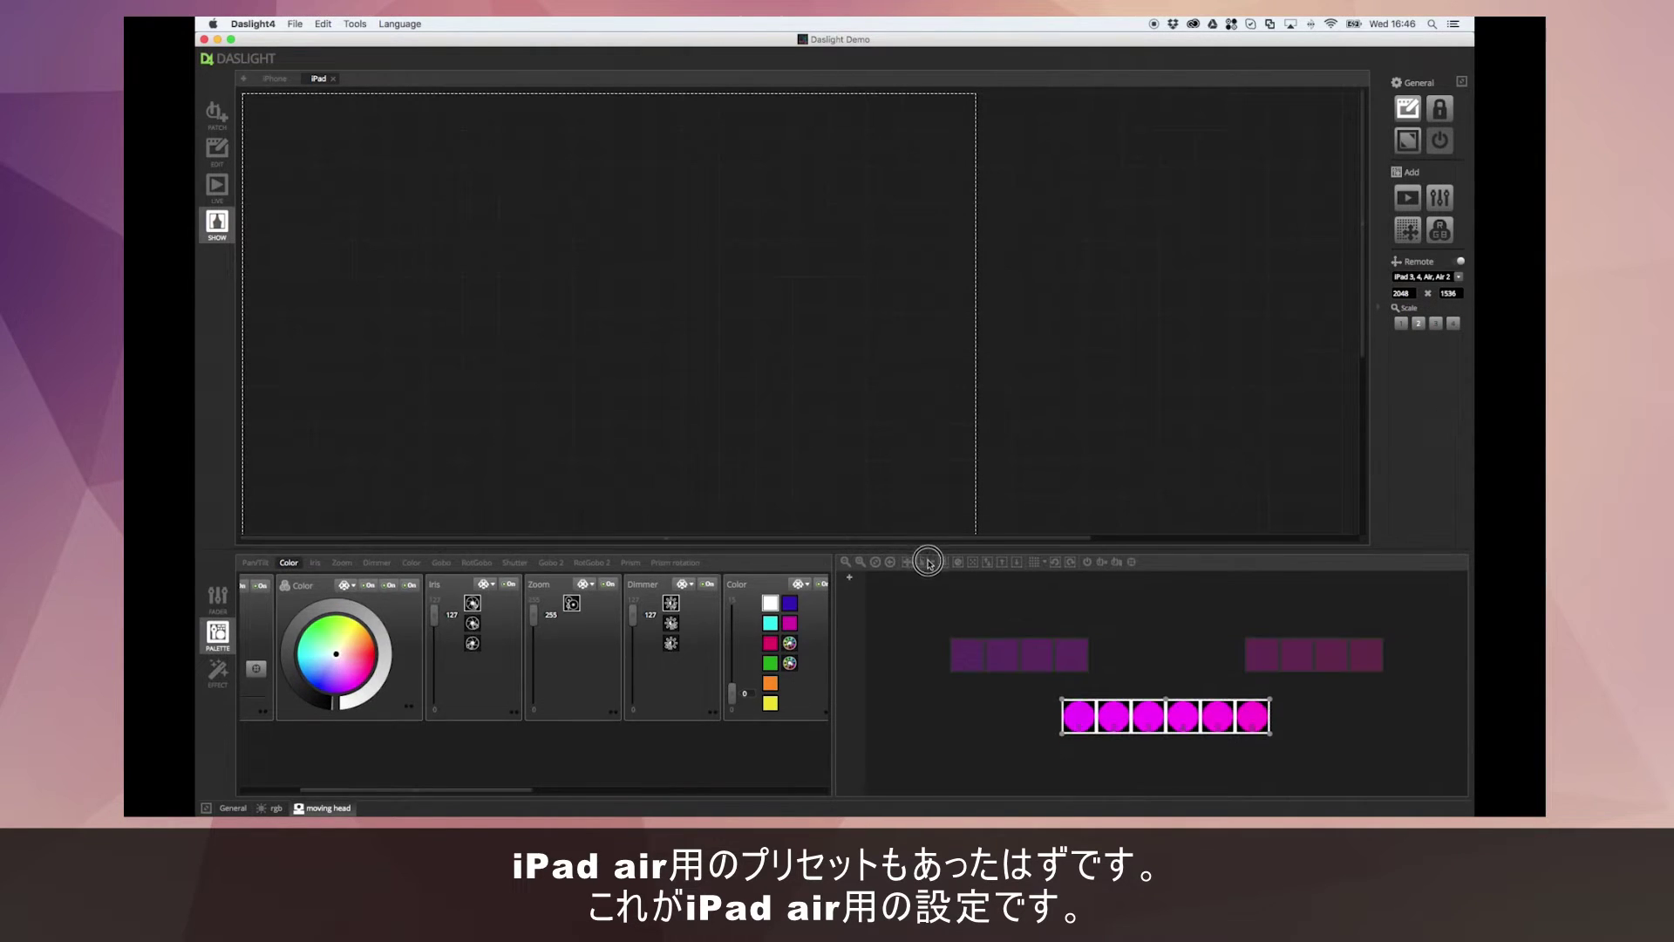
drag(927, 563, 929, 594)
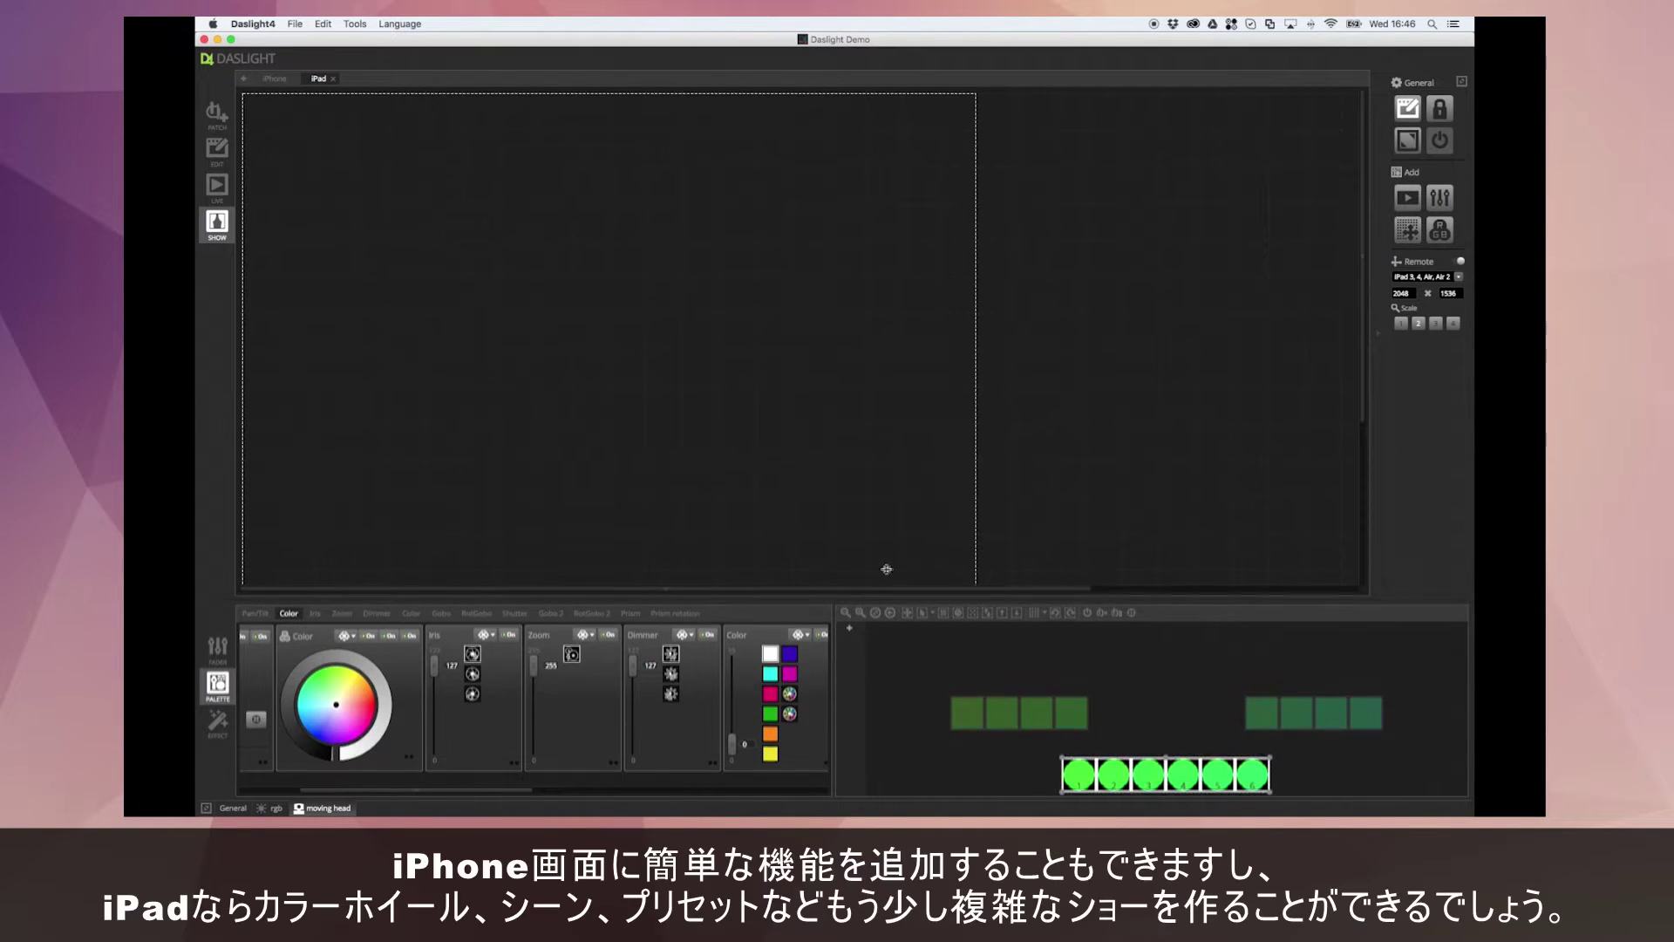
click(279, 80)
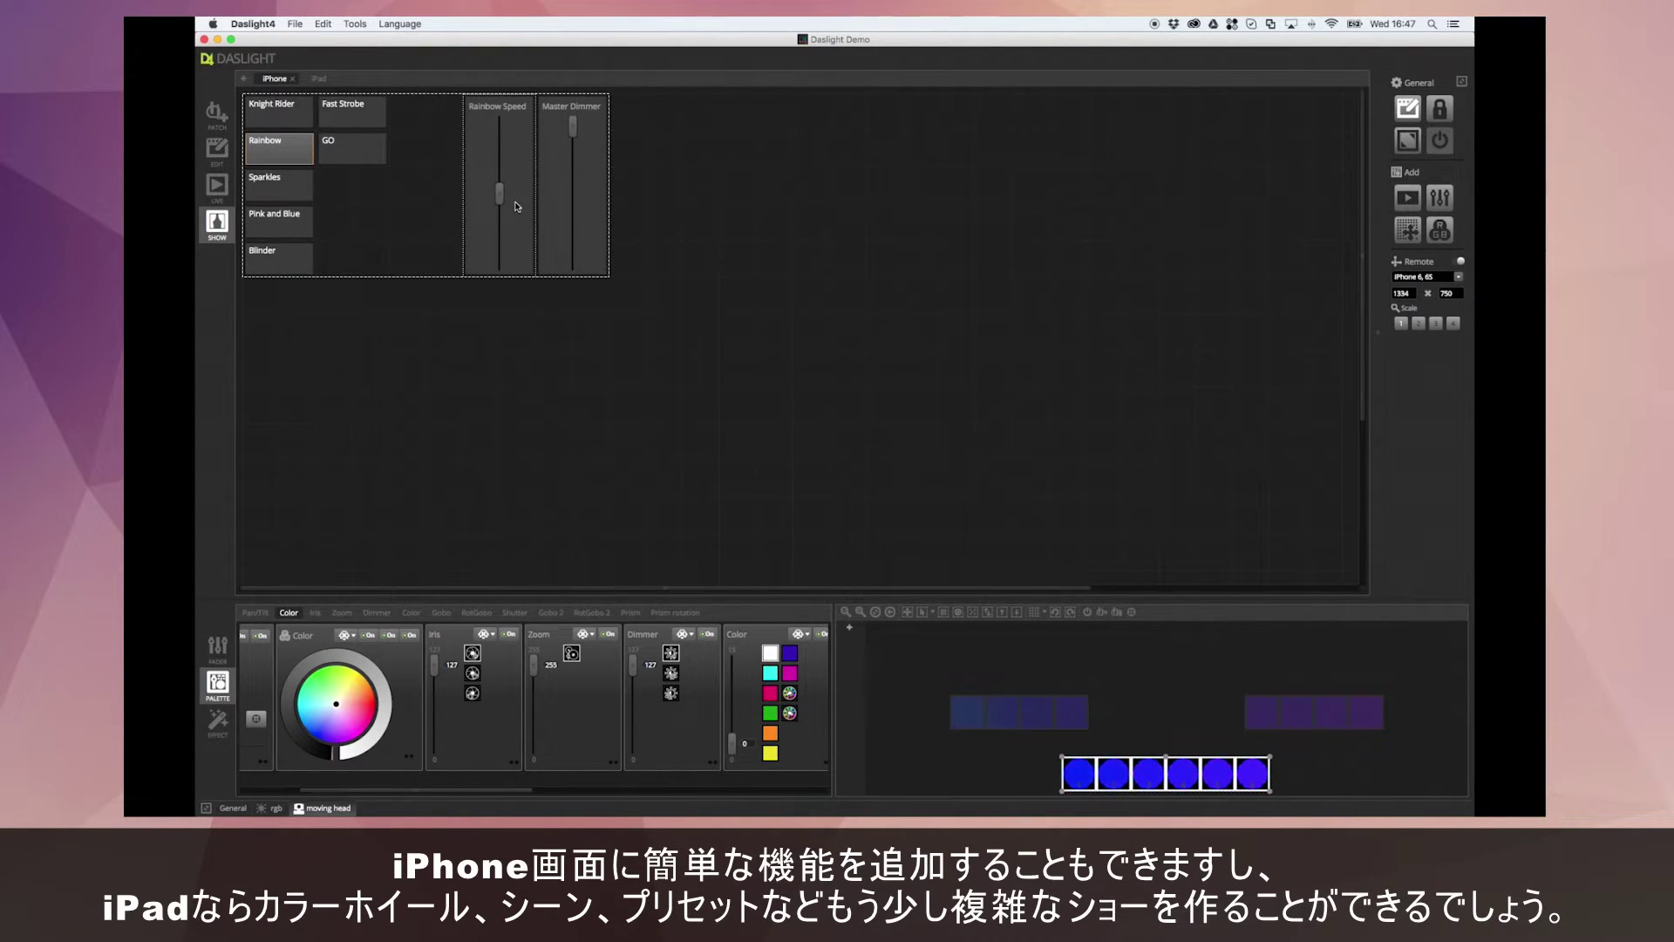
Return to the empty iPad page and show the Gobo palettes
click(319, 79)
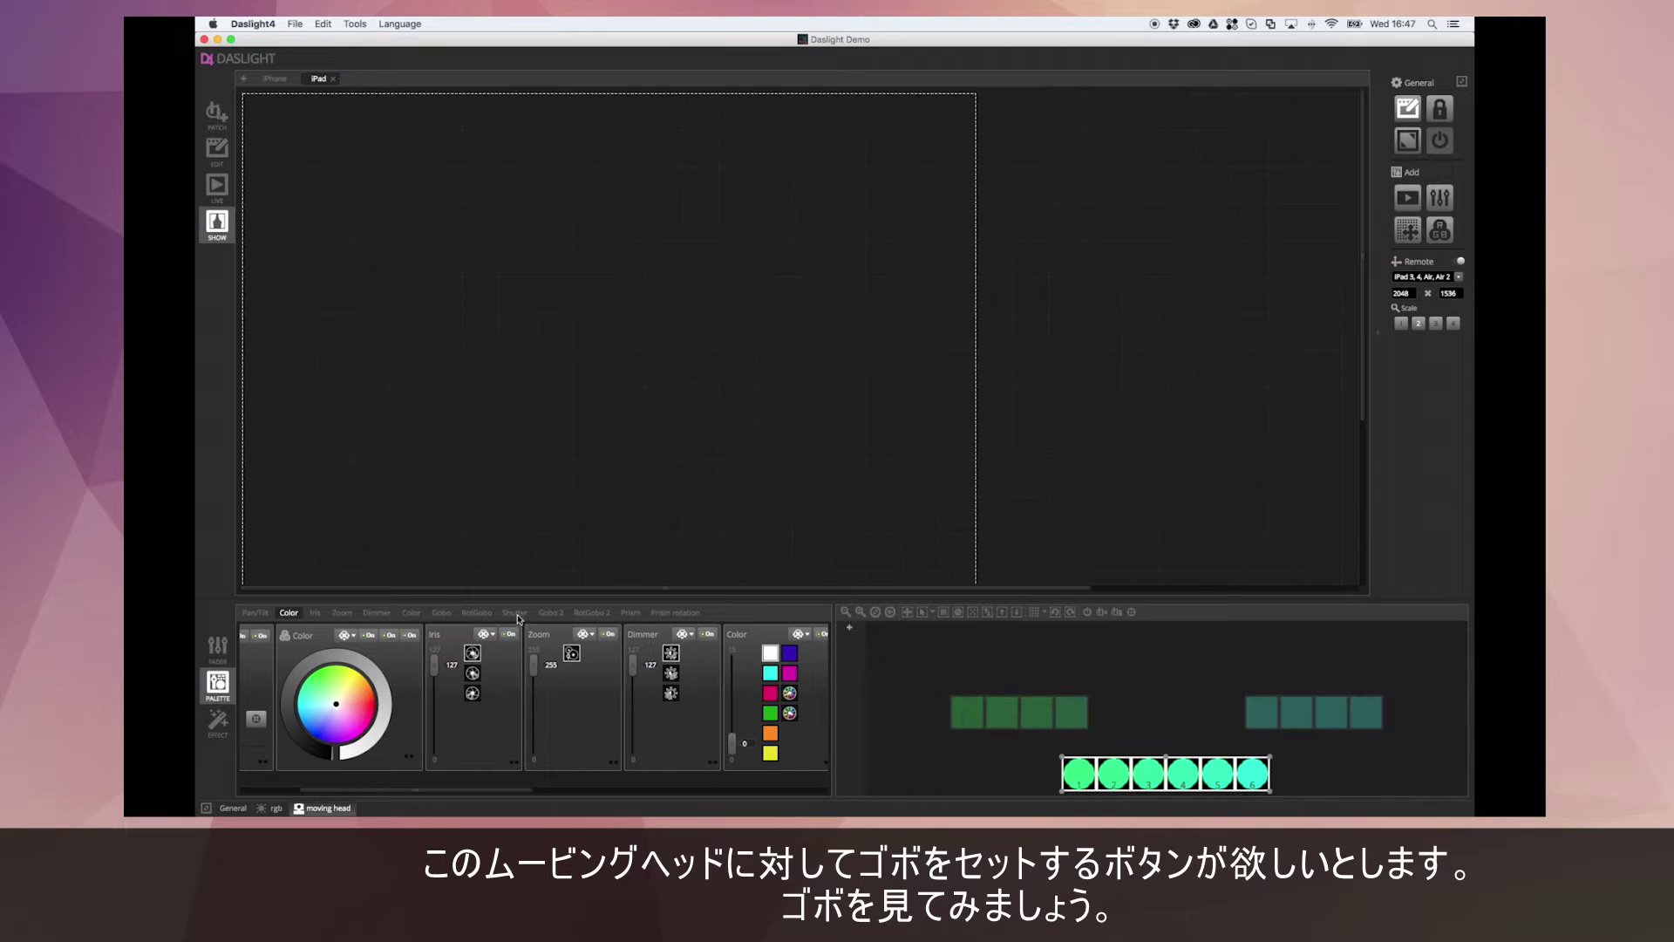
click(445, 613)
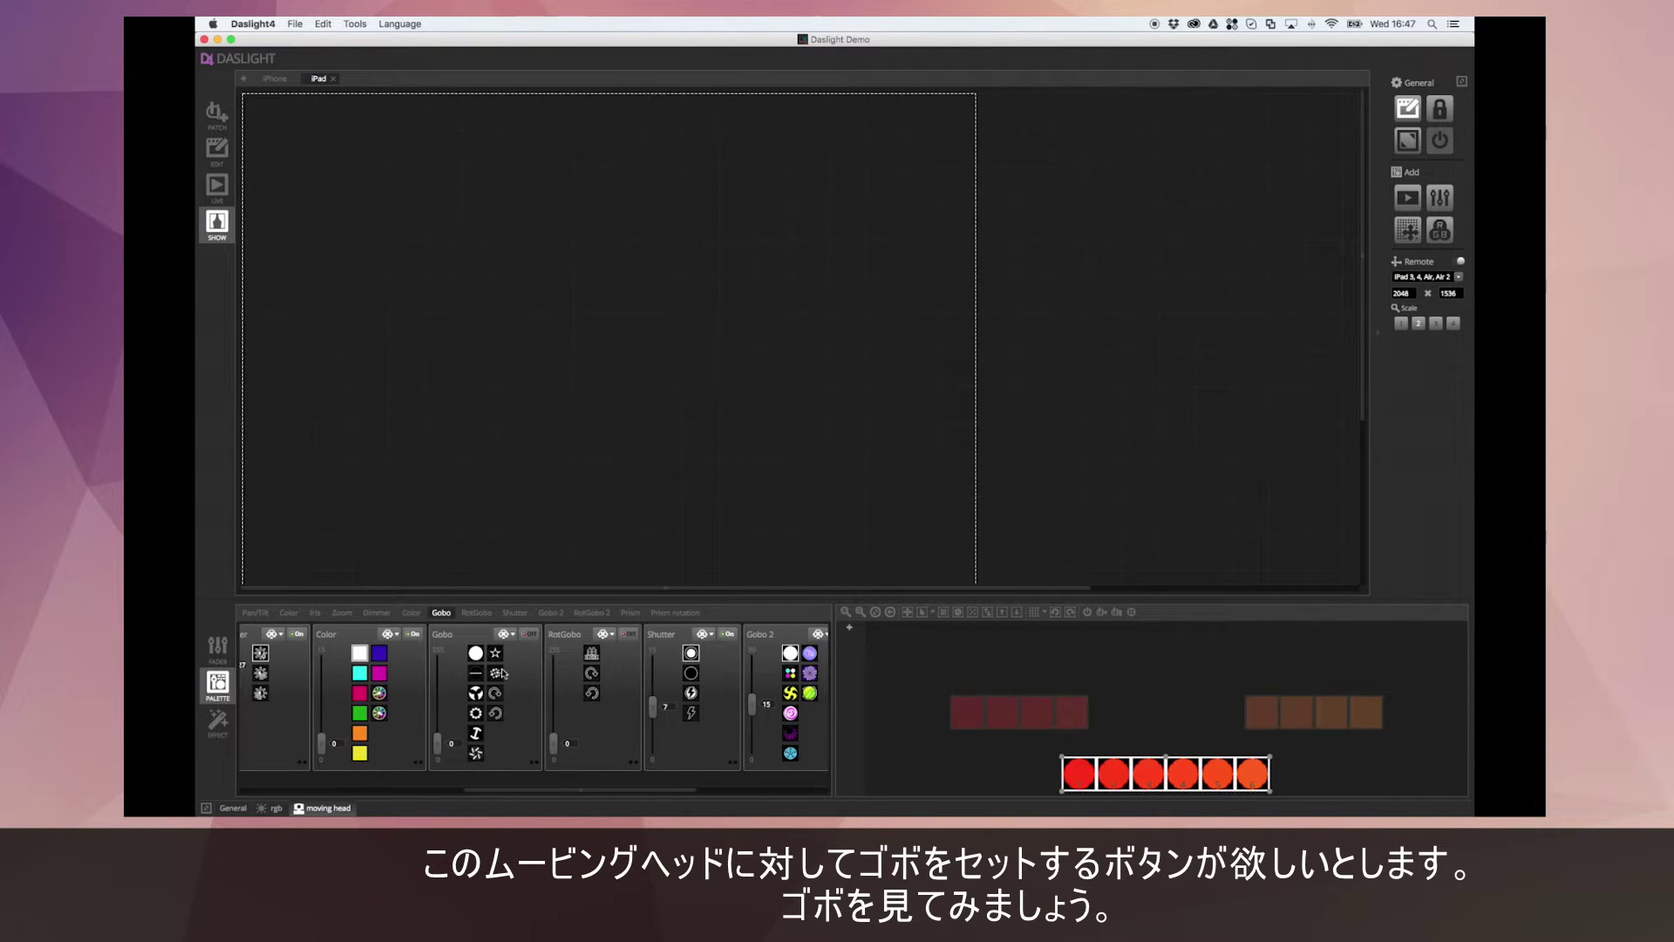
Add buttons for the open, line, three-blade, ring, I-shaped and pinwheel gobos to the page
alt+click(476, 653)
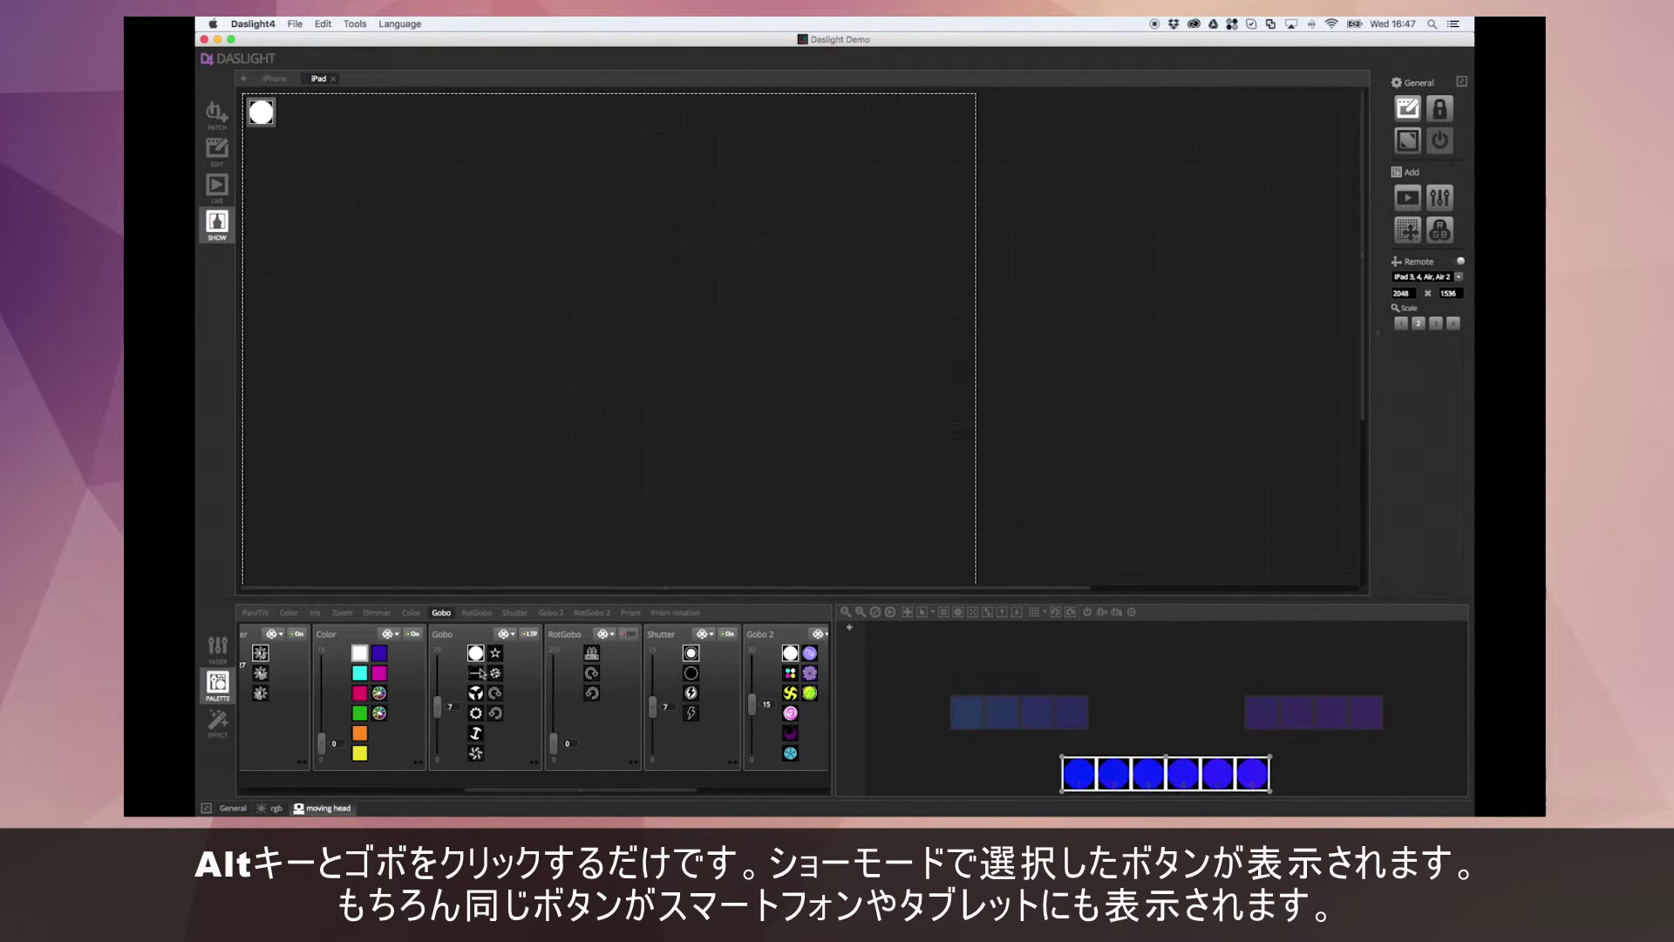
alt+click(475, 672)
alt+click(475, 692)
alt+click(475, 713)
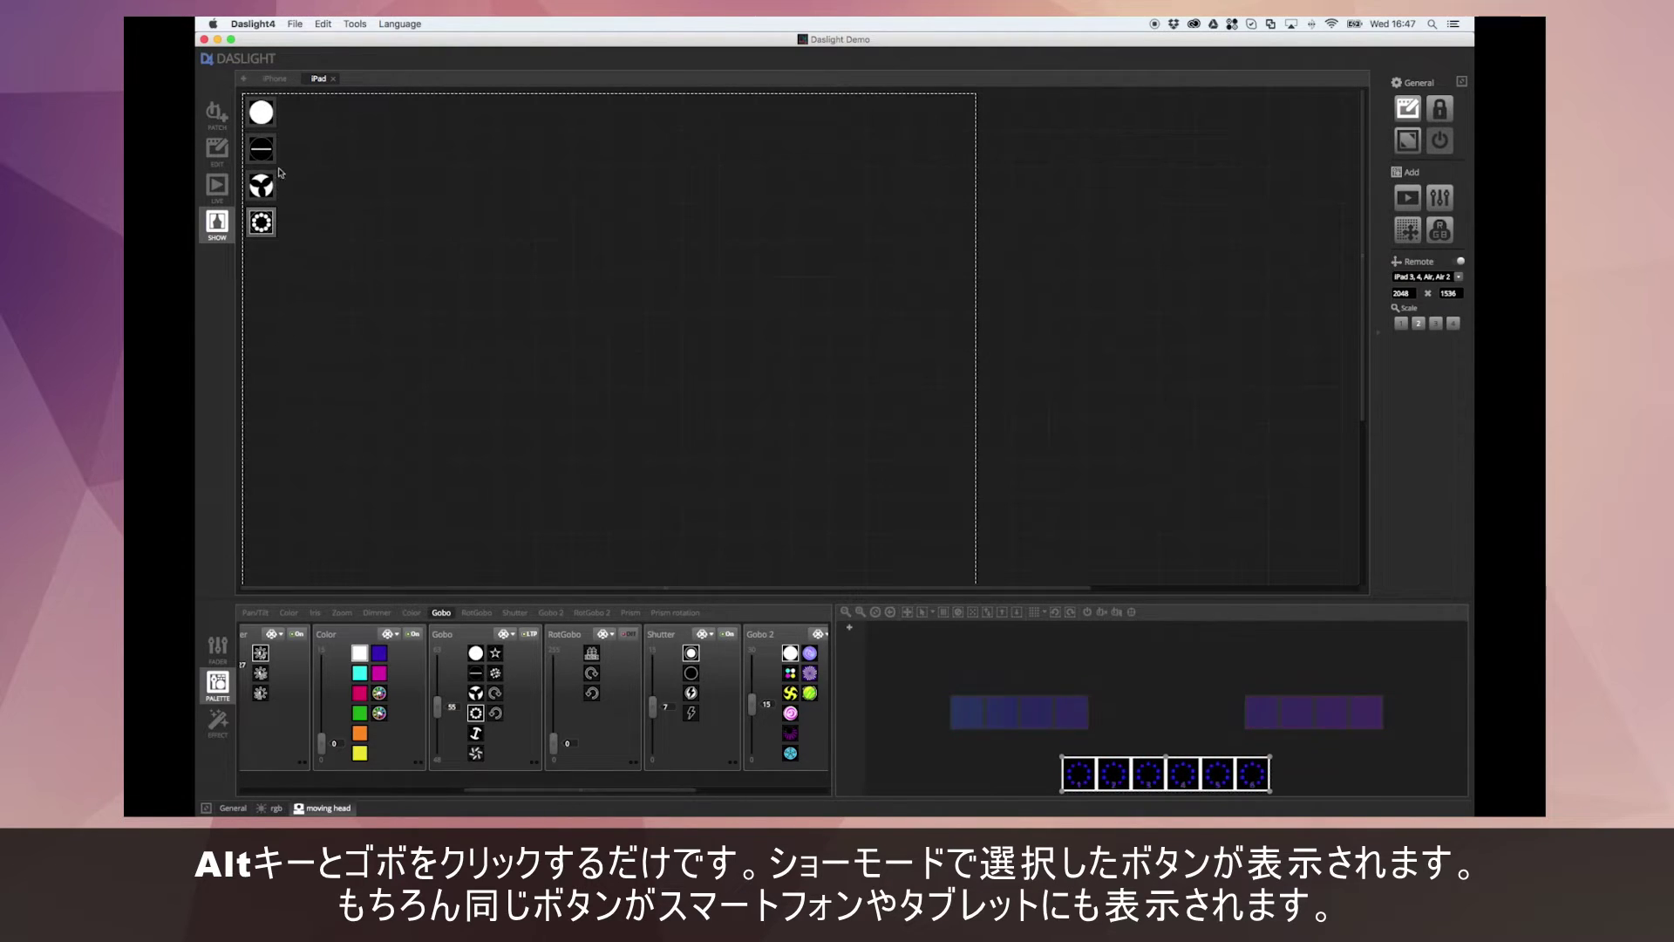
alt+click(475, 732)
alt+click(475, 753)
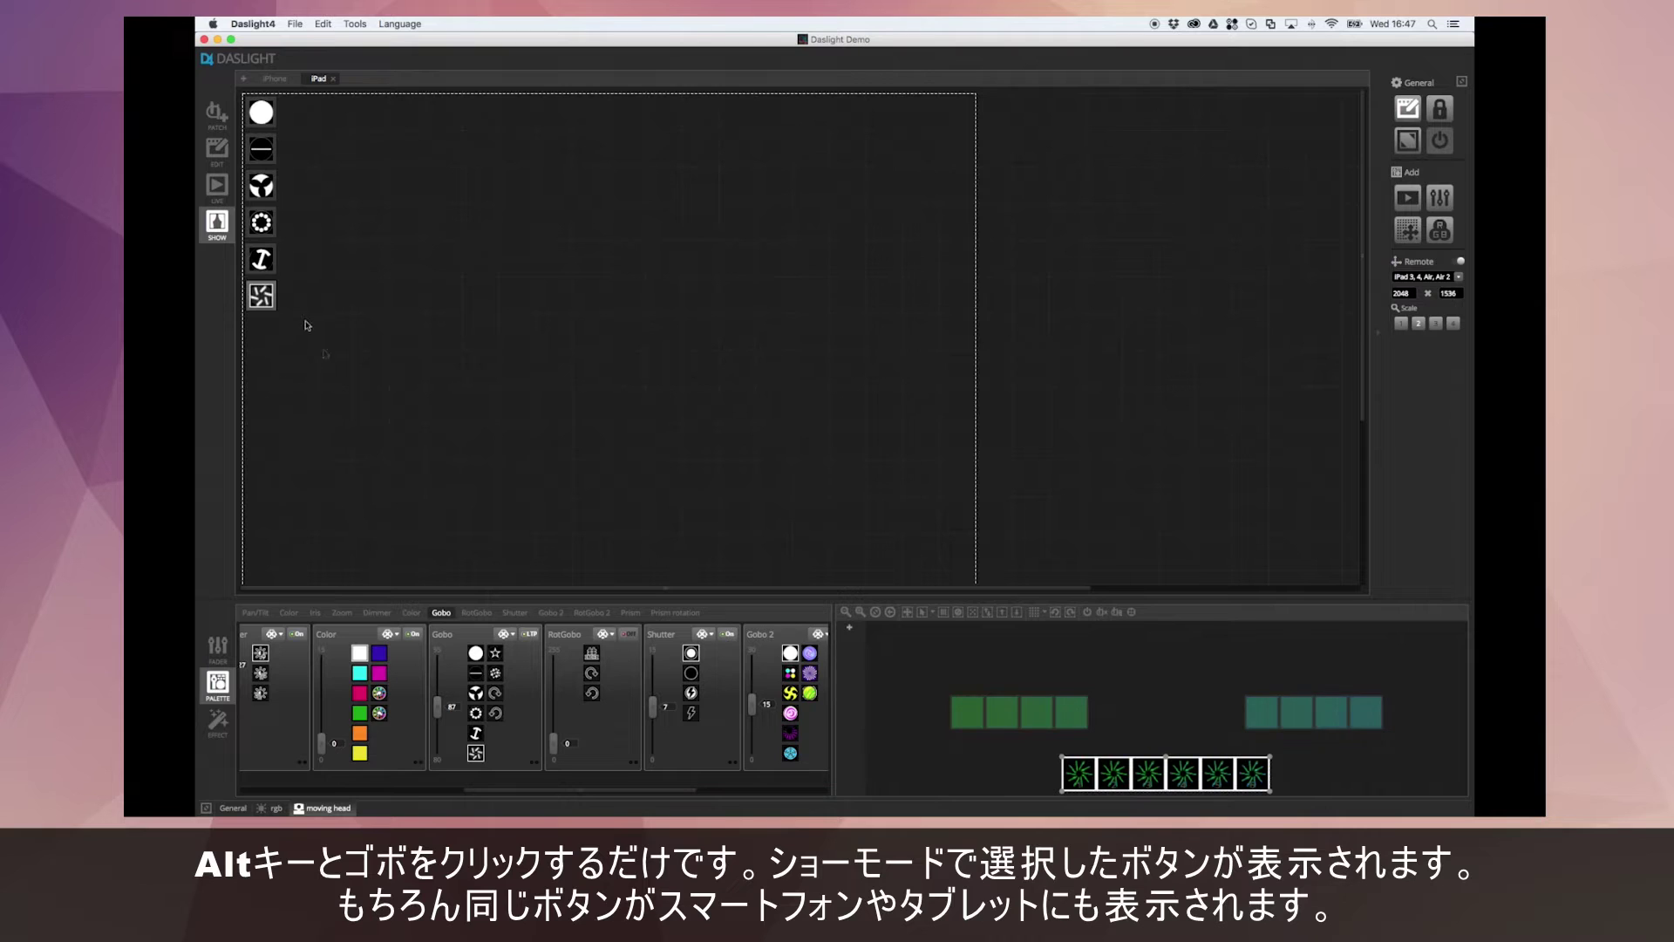
Leave edit mode and test the I-shaped, ring, three-blade, line and open gobo buttons
click(271, 259)
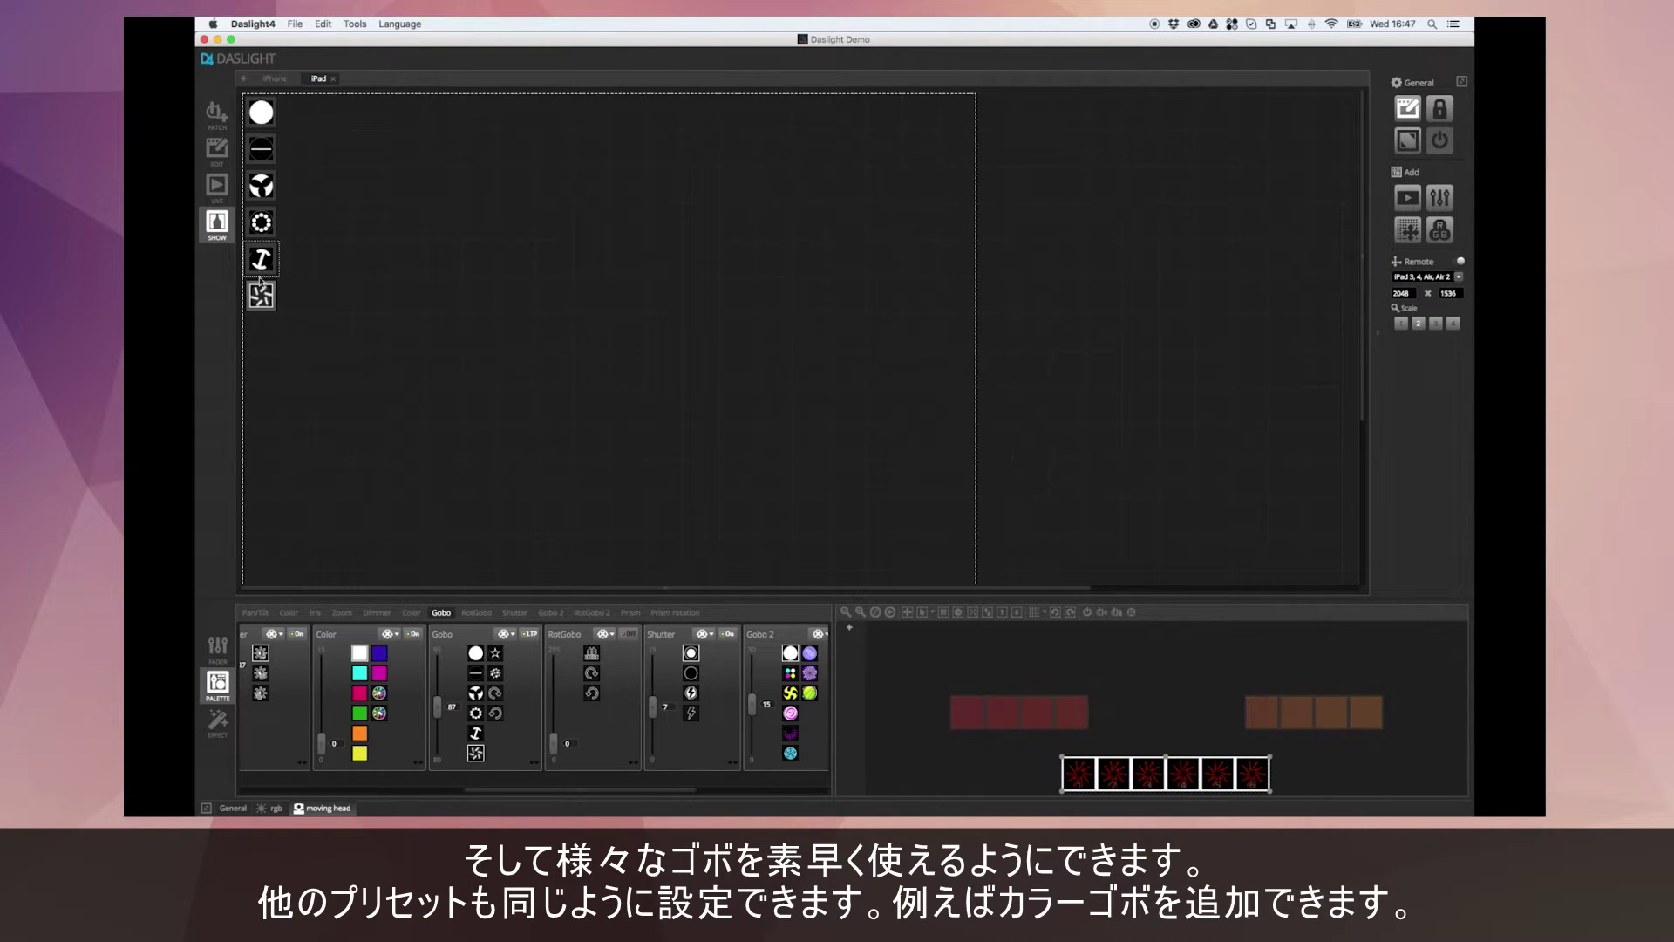
click(261, 296)
click(1410, 107)
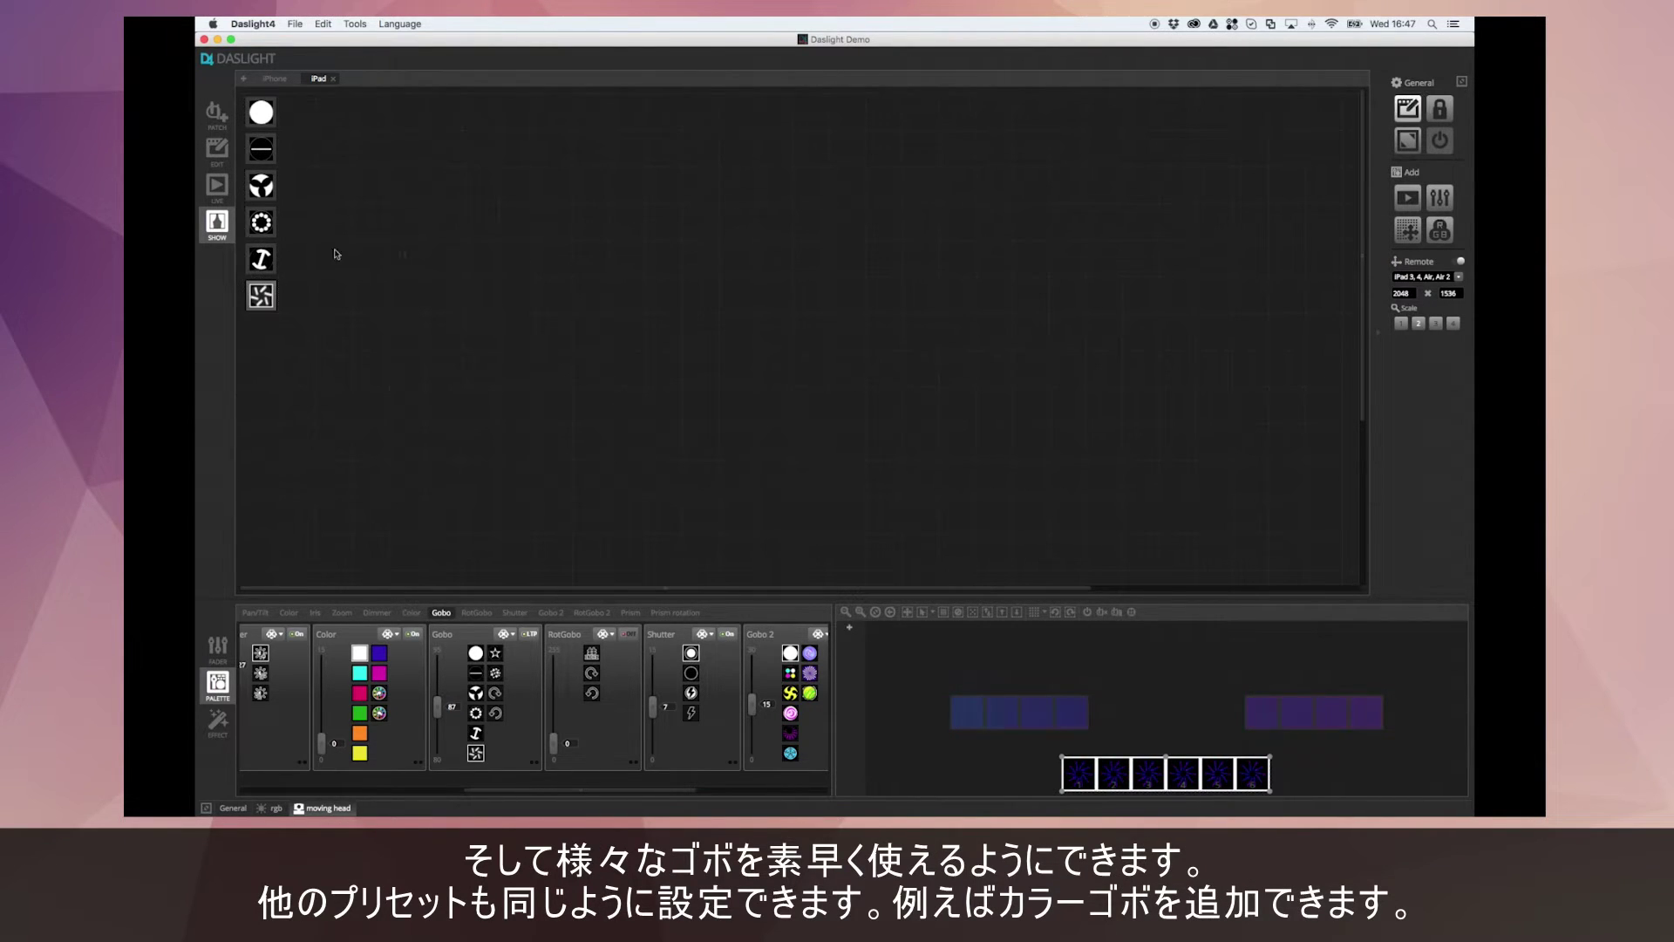
click(261, 259)
click(261, 222)
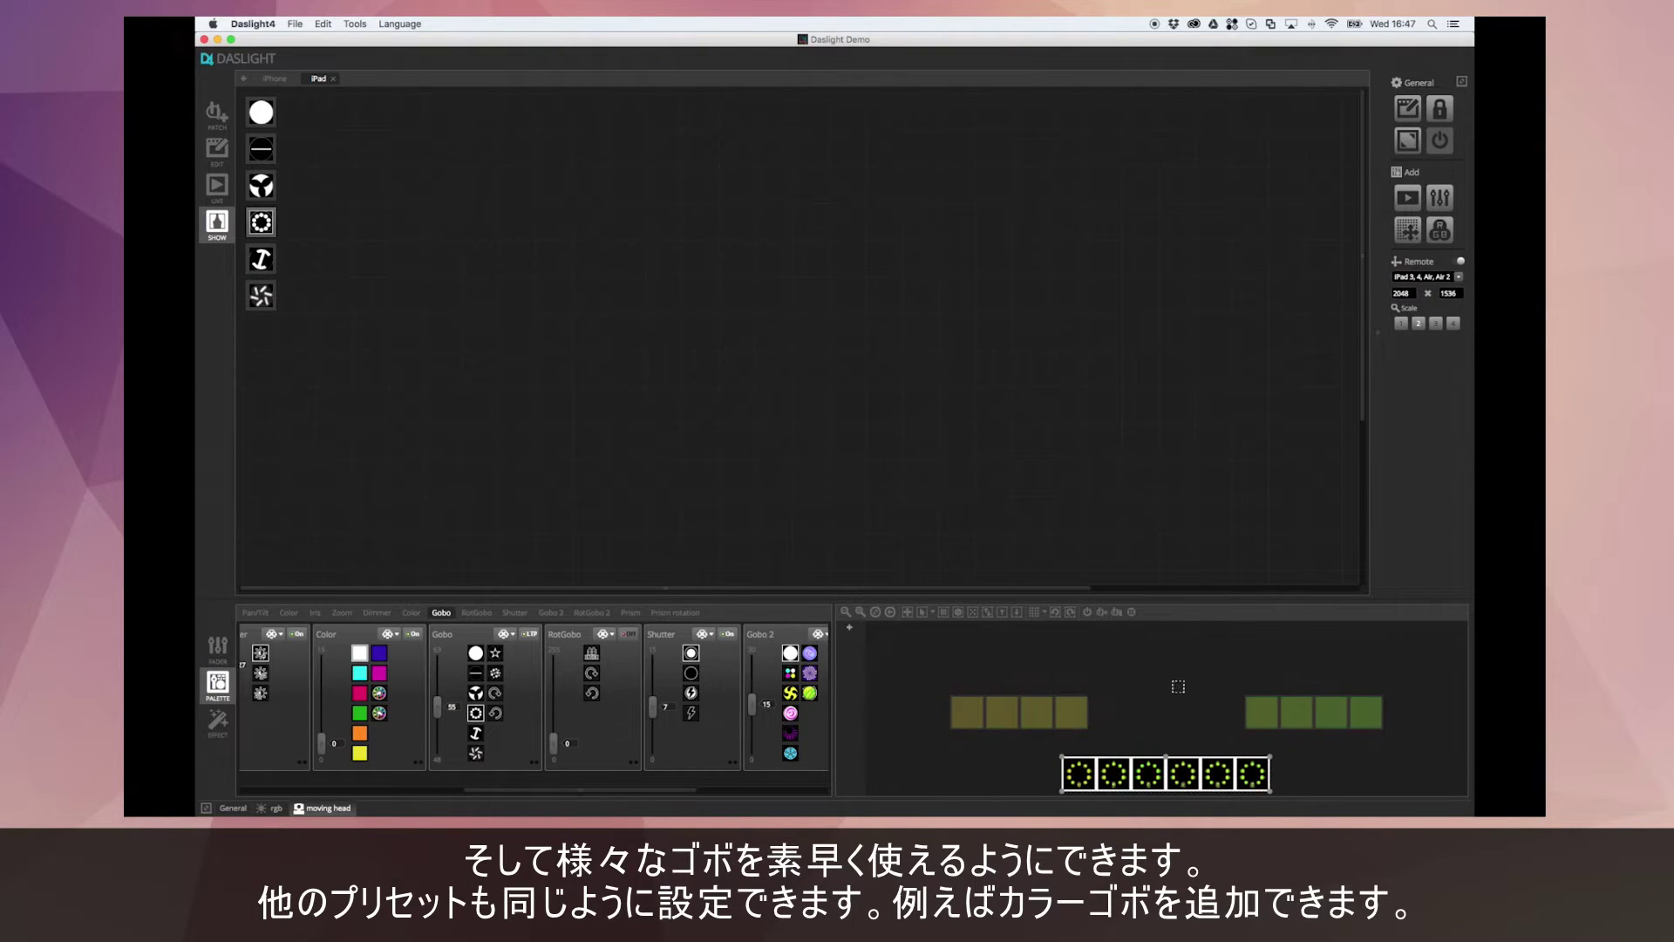
click(261, 185)
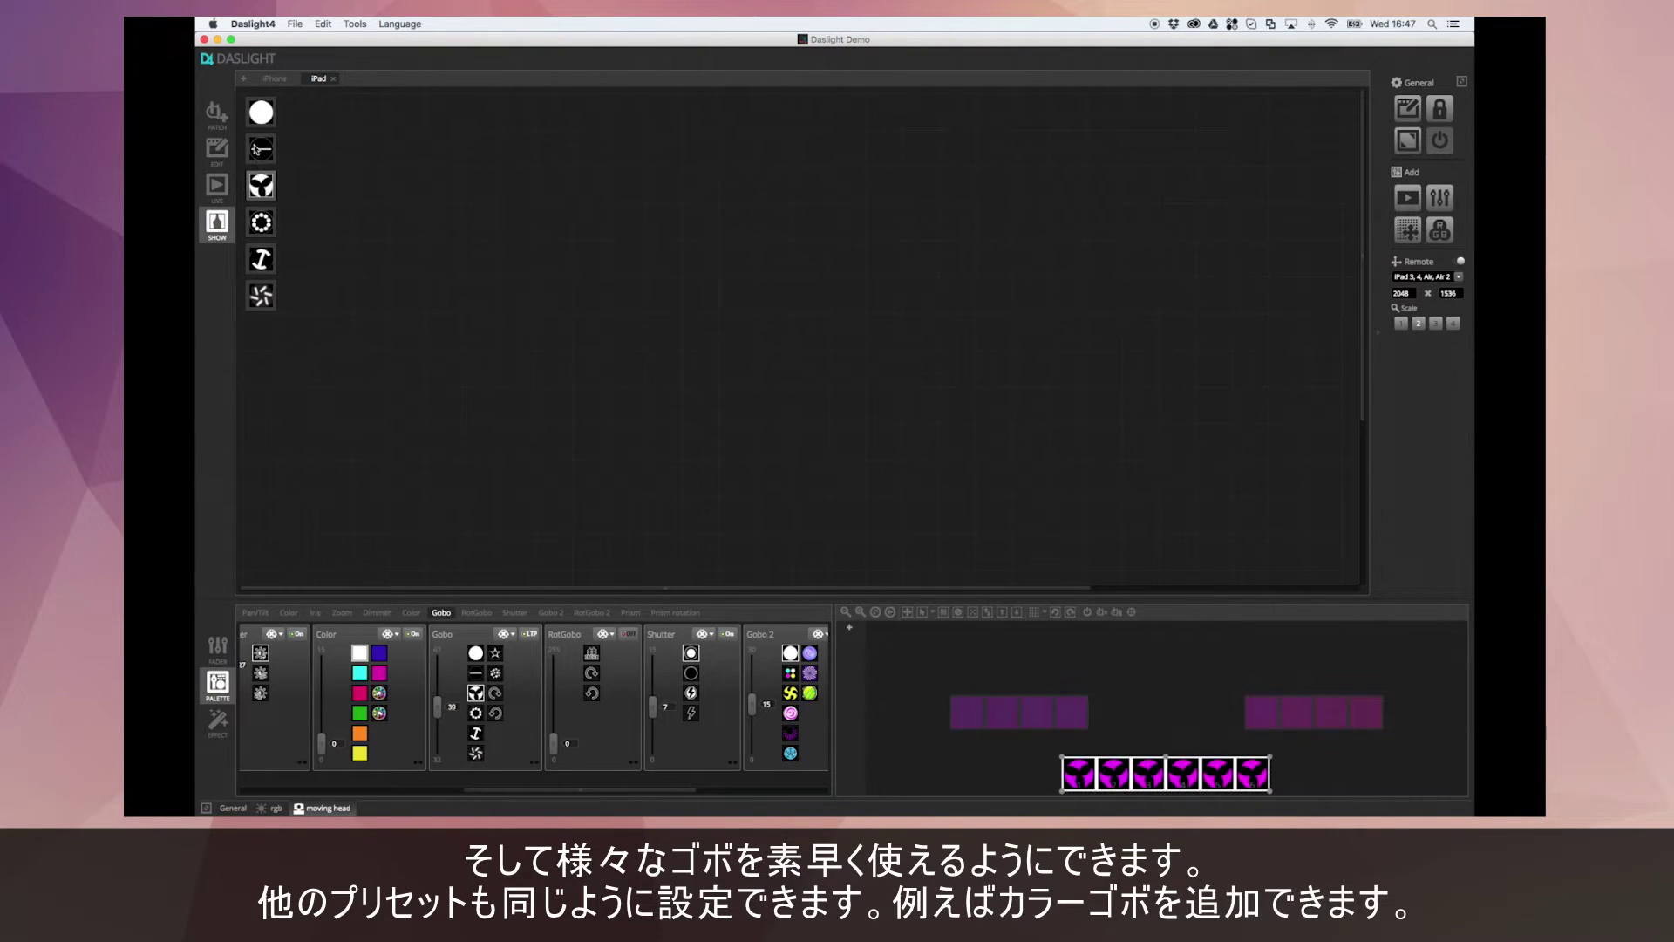
click(260, 148)
click(261, 111)
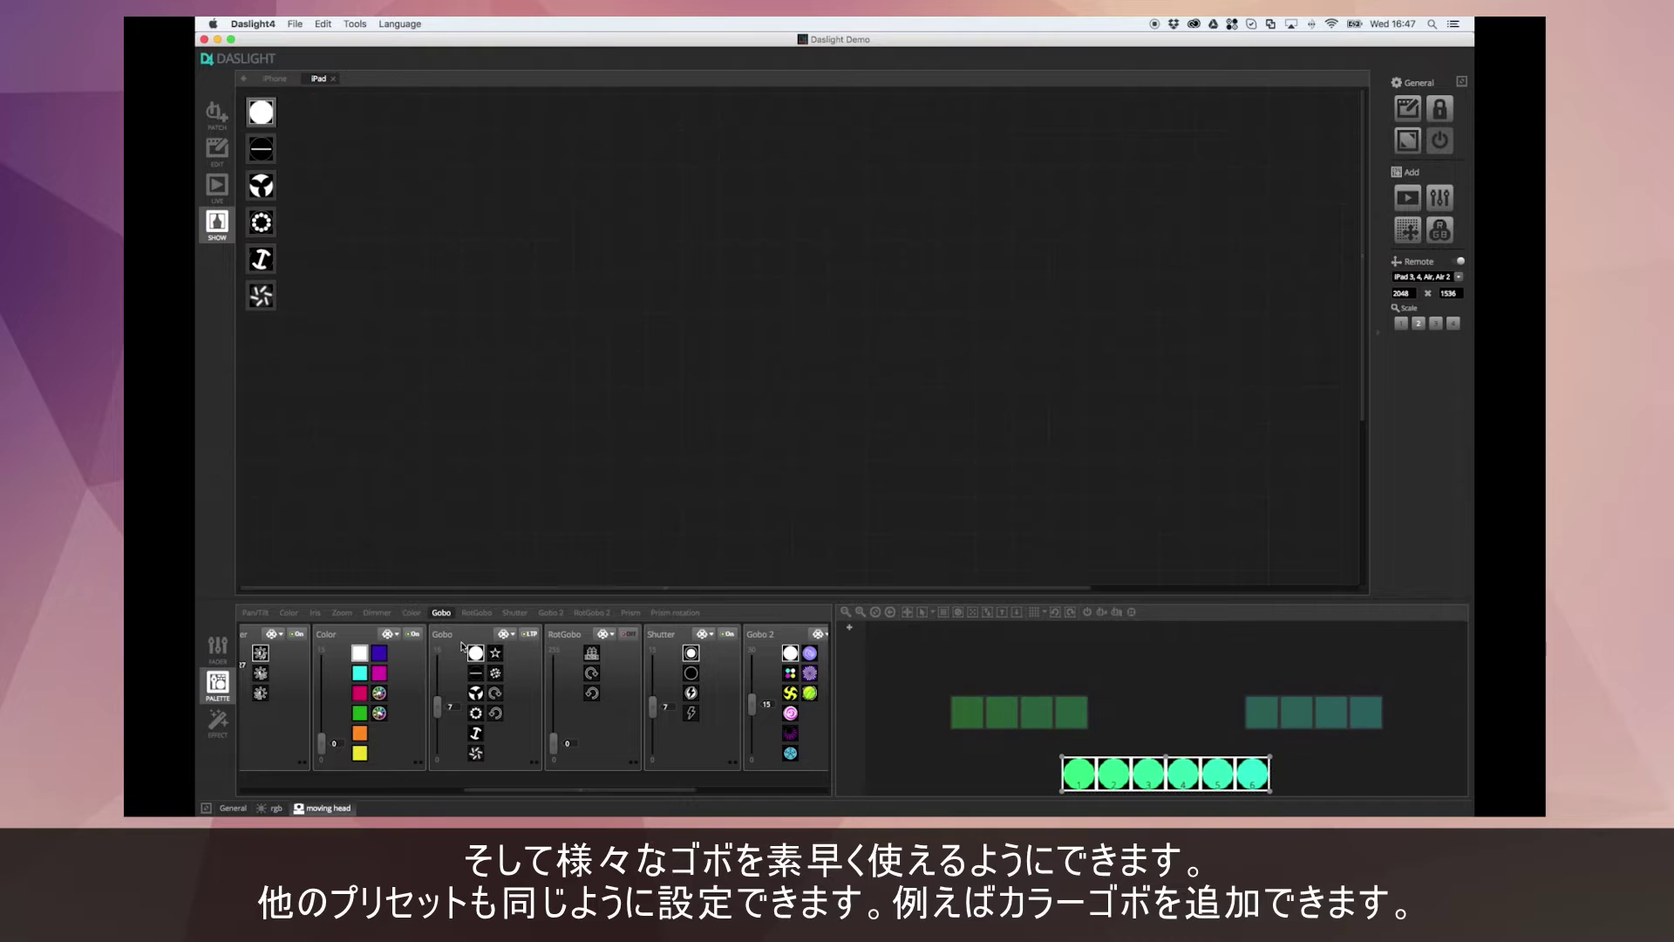
Add the second wheel's open, colour-dots, yellow swirl and pink spiral gobo buttons
click(791, 653)
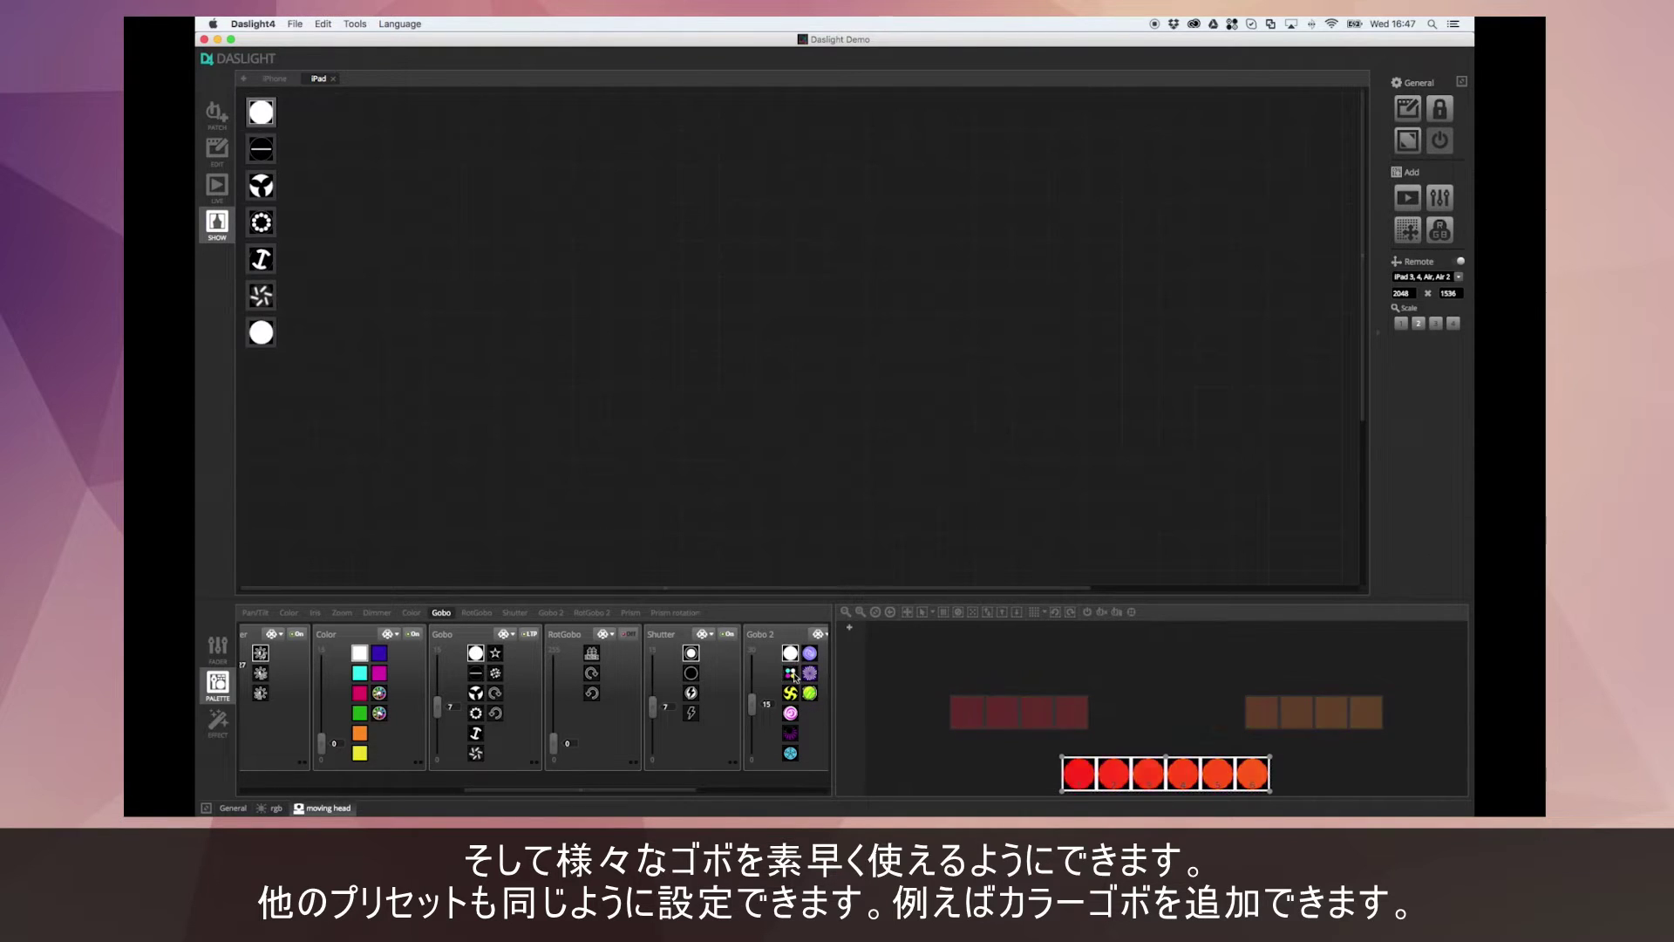
click(790, 672)
click(790, 693)
click(791, 714)
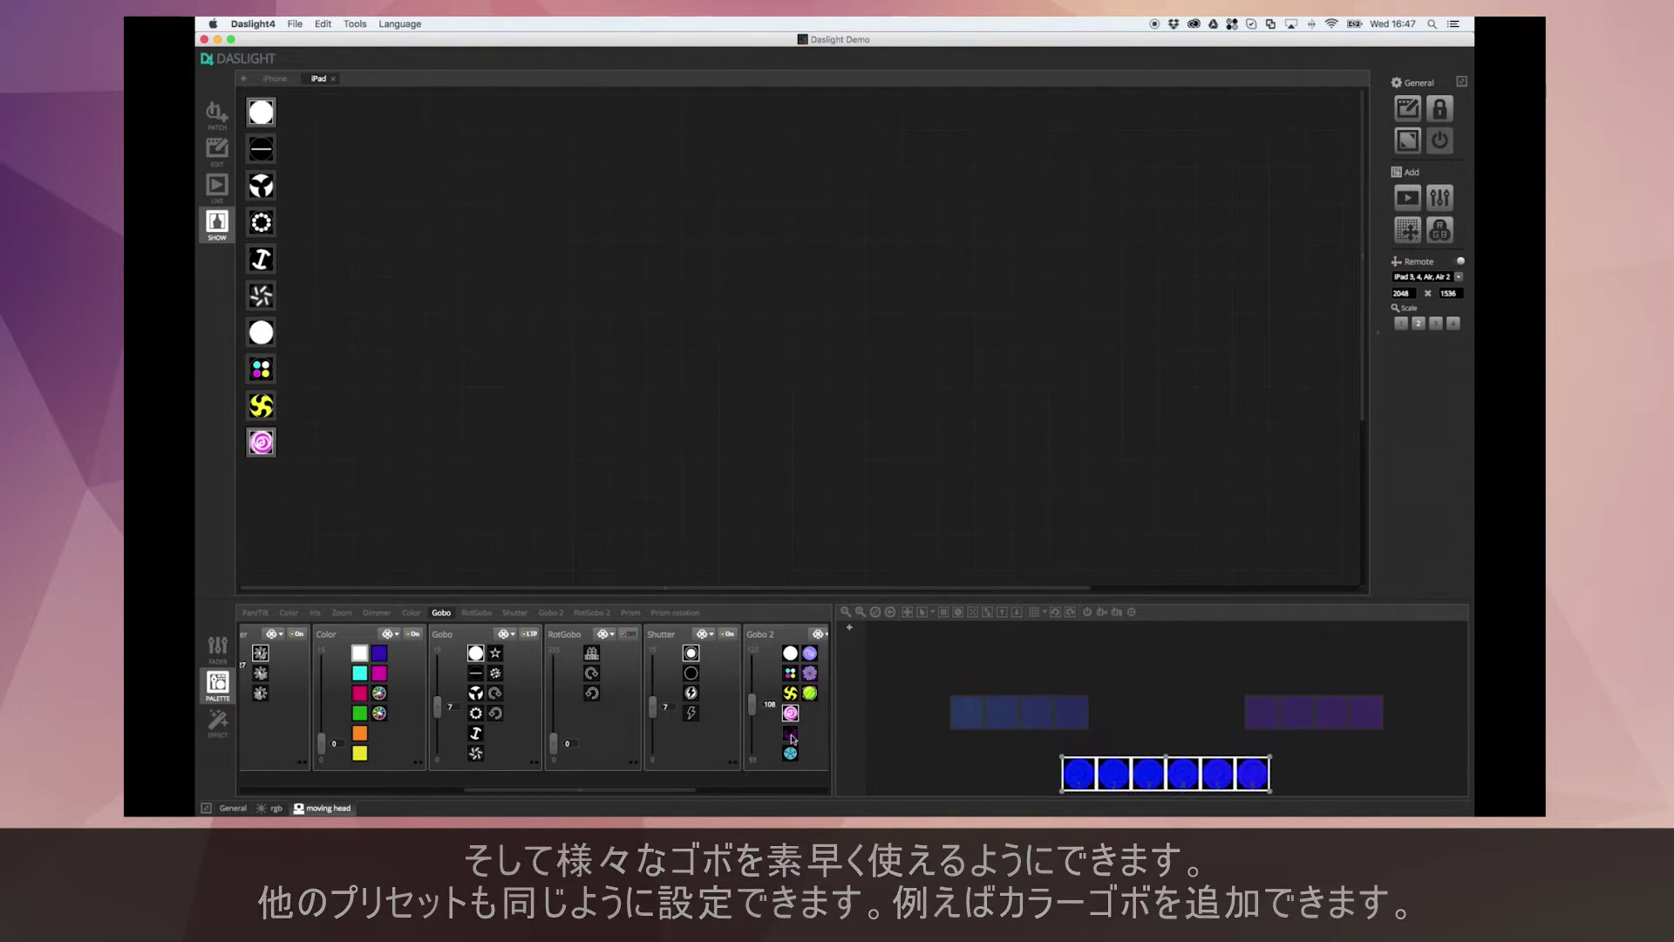
Add the dark purple gobo button and move the second-wheel gobo buttons into their own column
click(789, 732)
click(1407, 108)
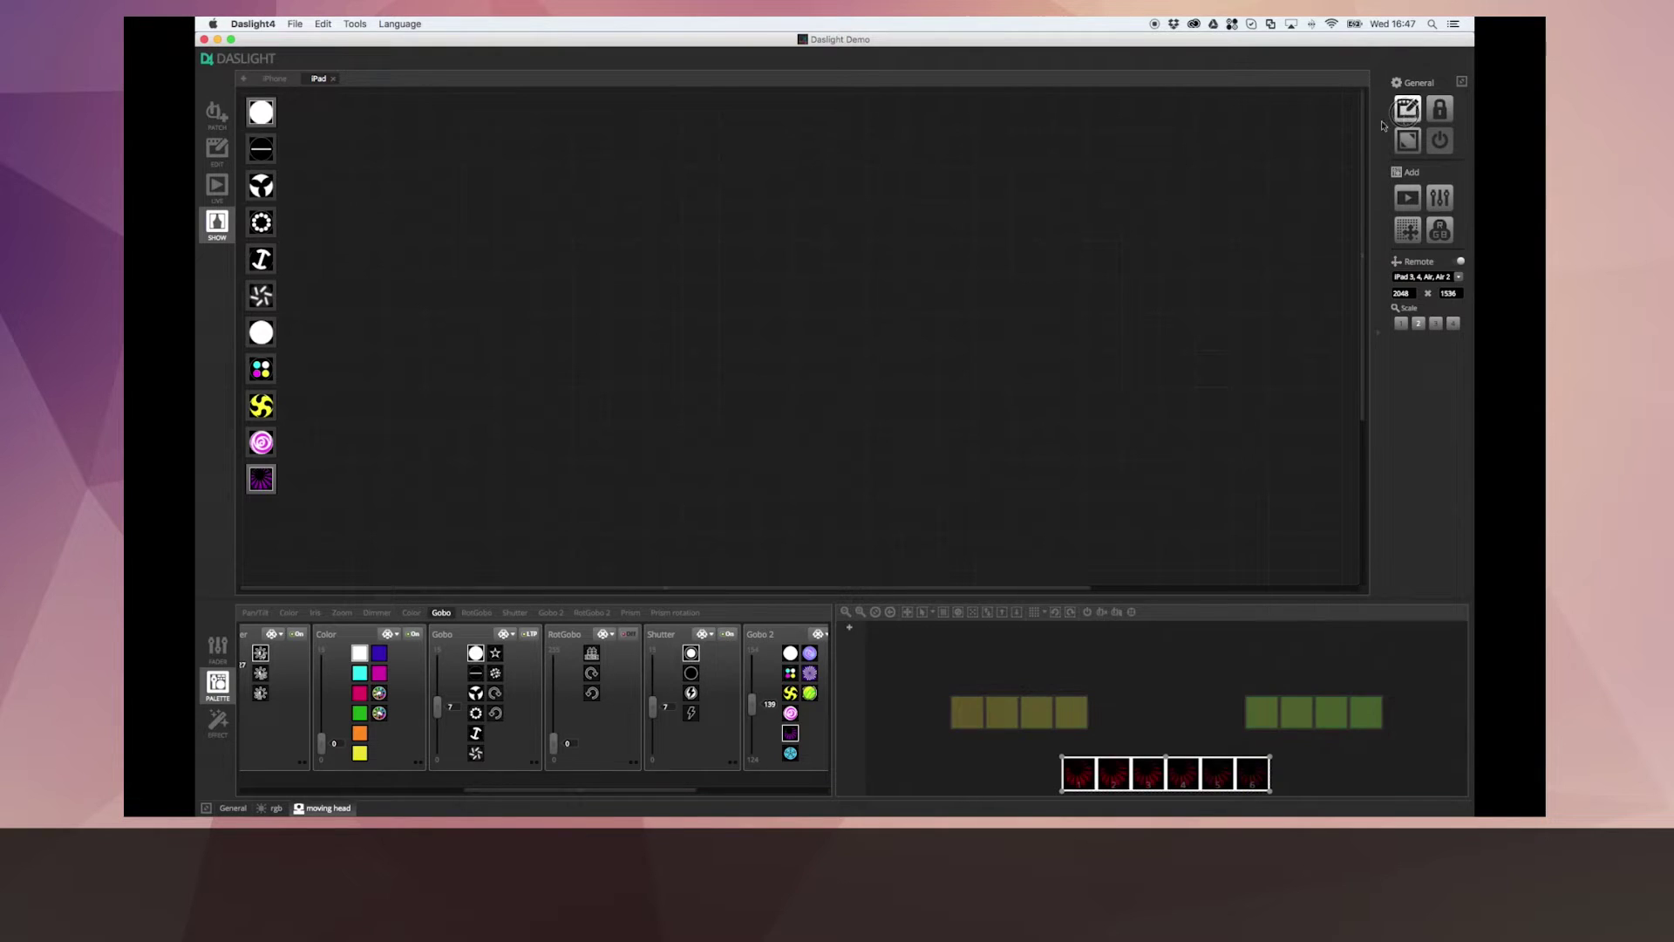
drag(250, 329, 307, 279)
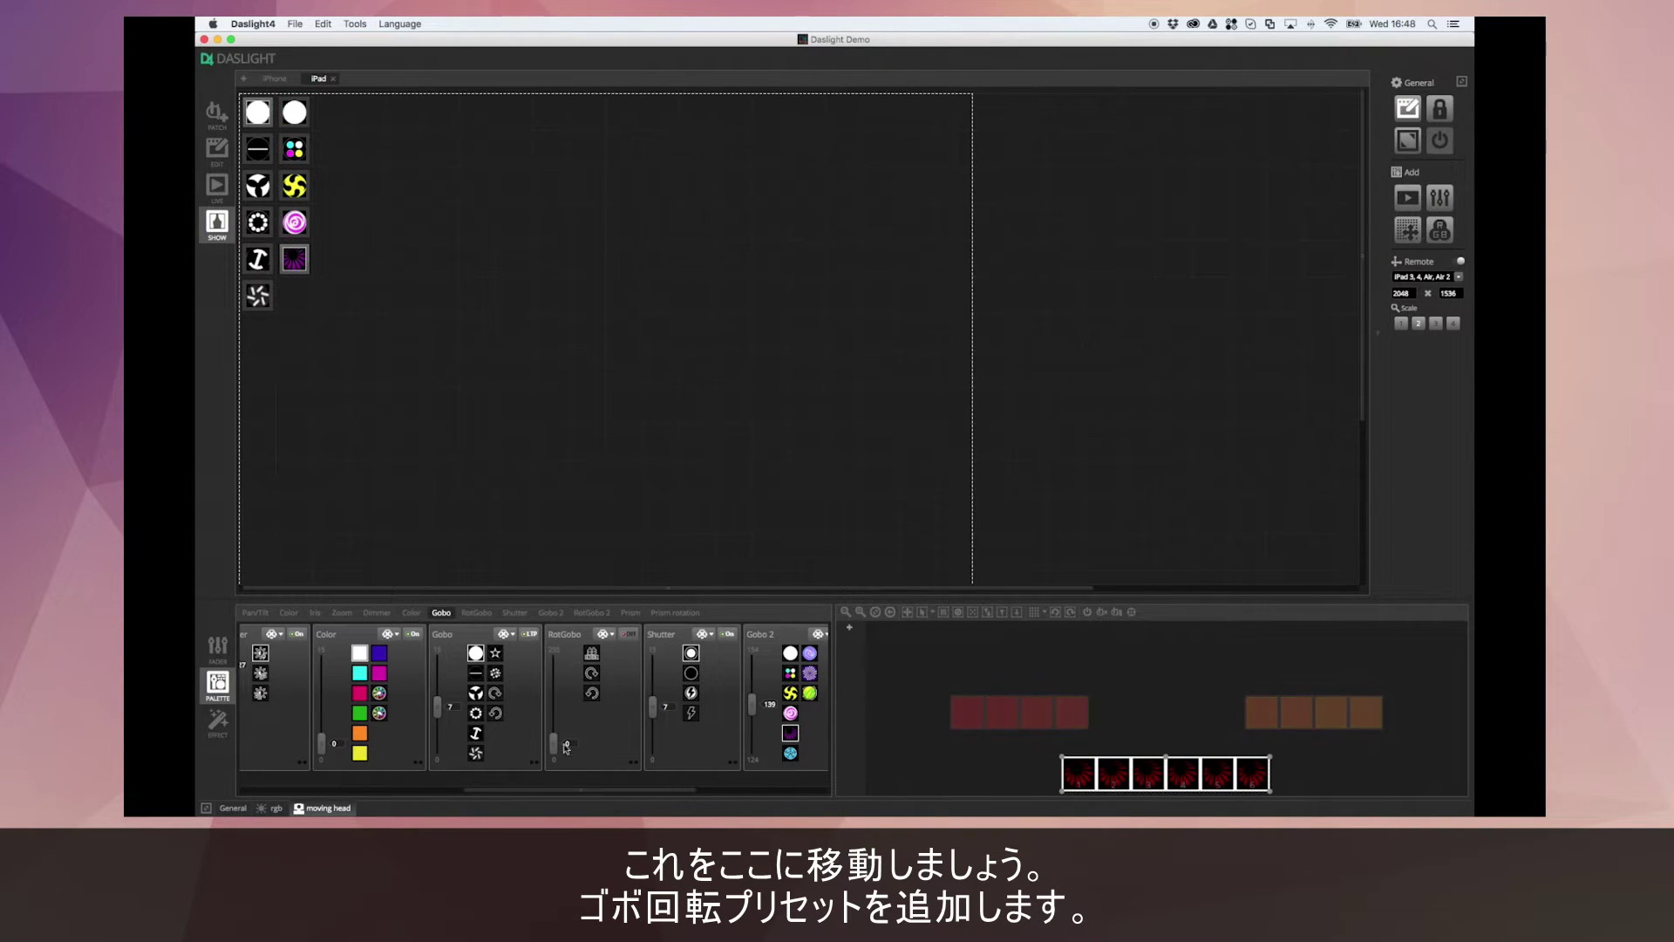
Add two gobo rotation preset buttons and move them to the top of the page
click(592, 693)
click(593, 694)
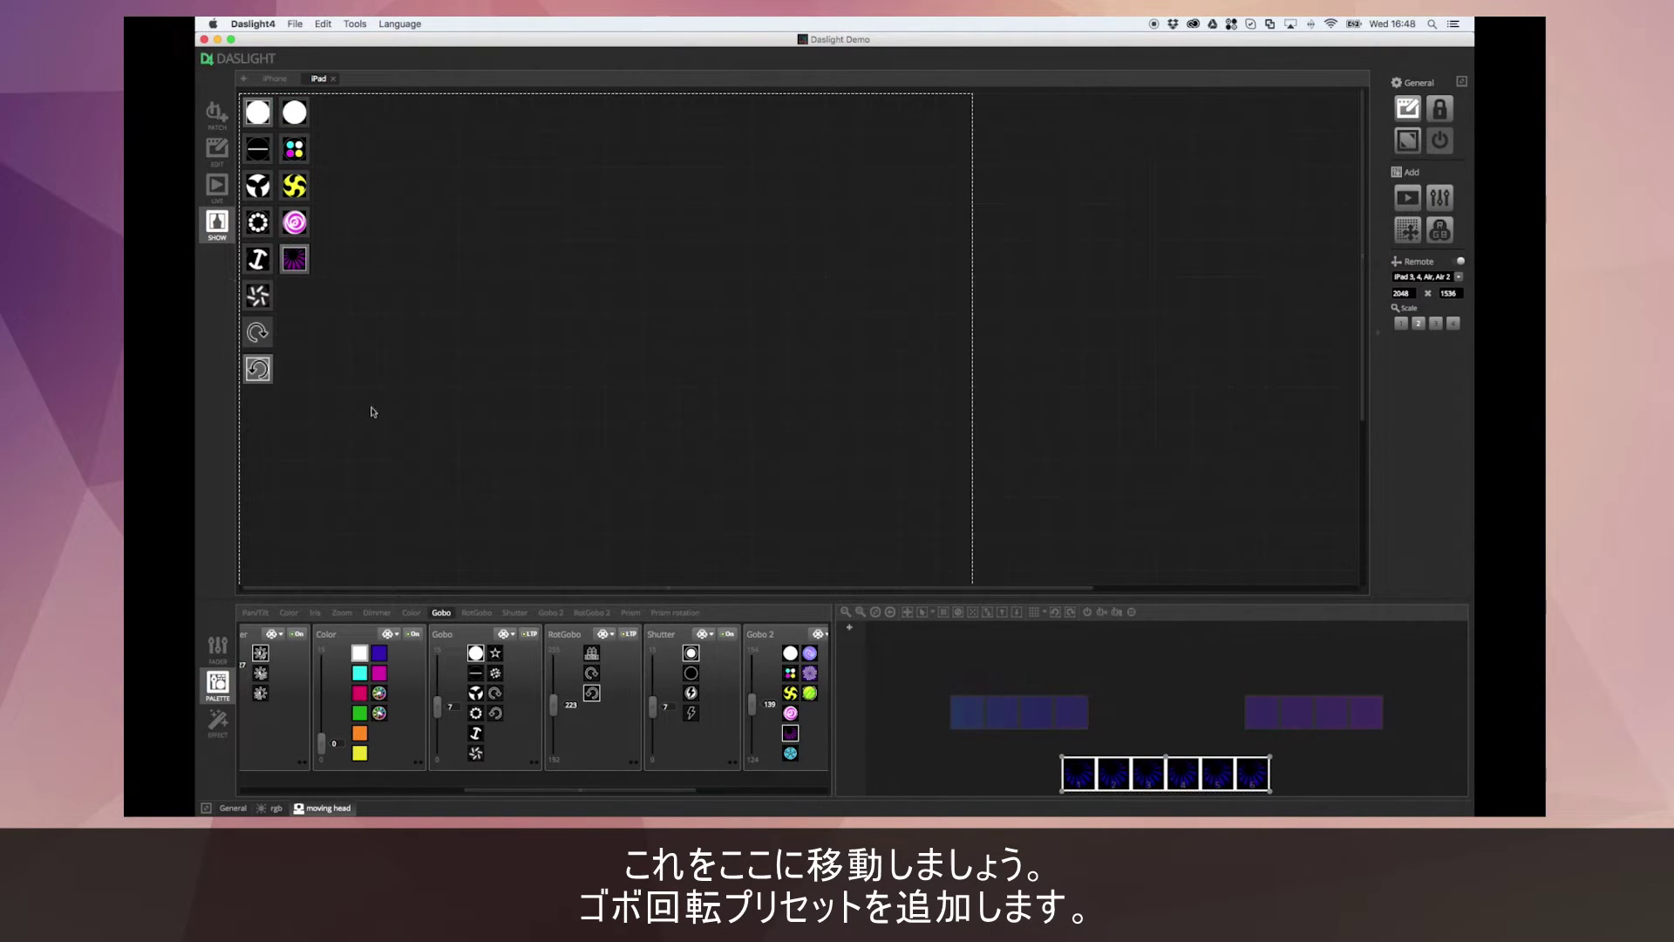
drag(369, 415, 353, 125)
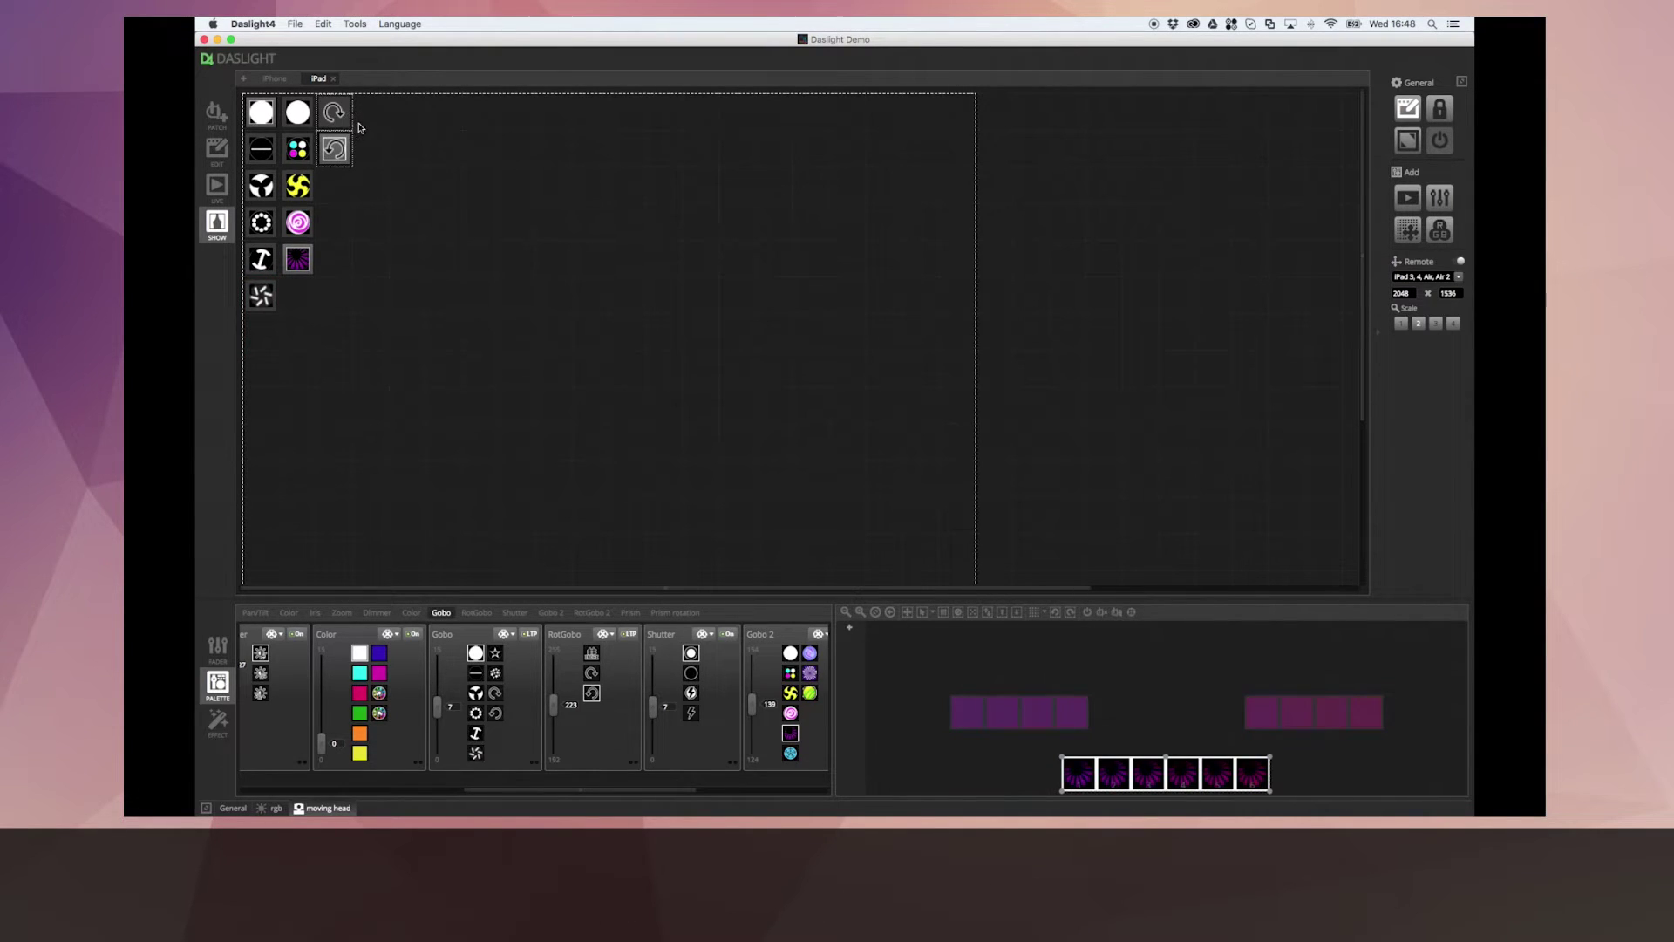
Place a moving head colour wheel and a pan/tilt grid on the iPad page
click(296, 614)
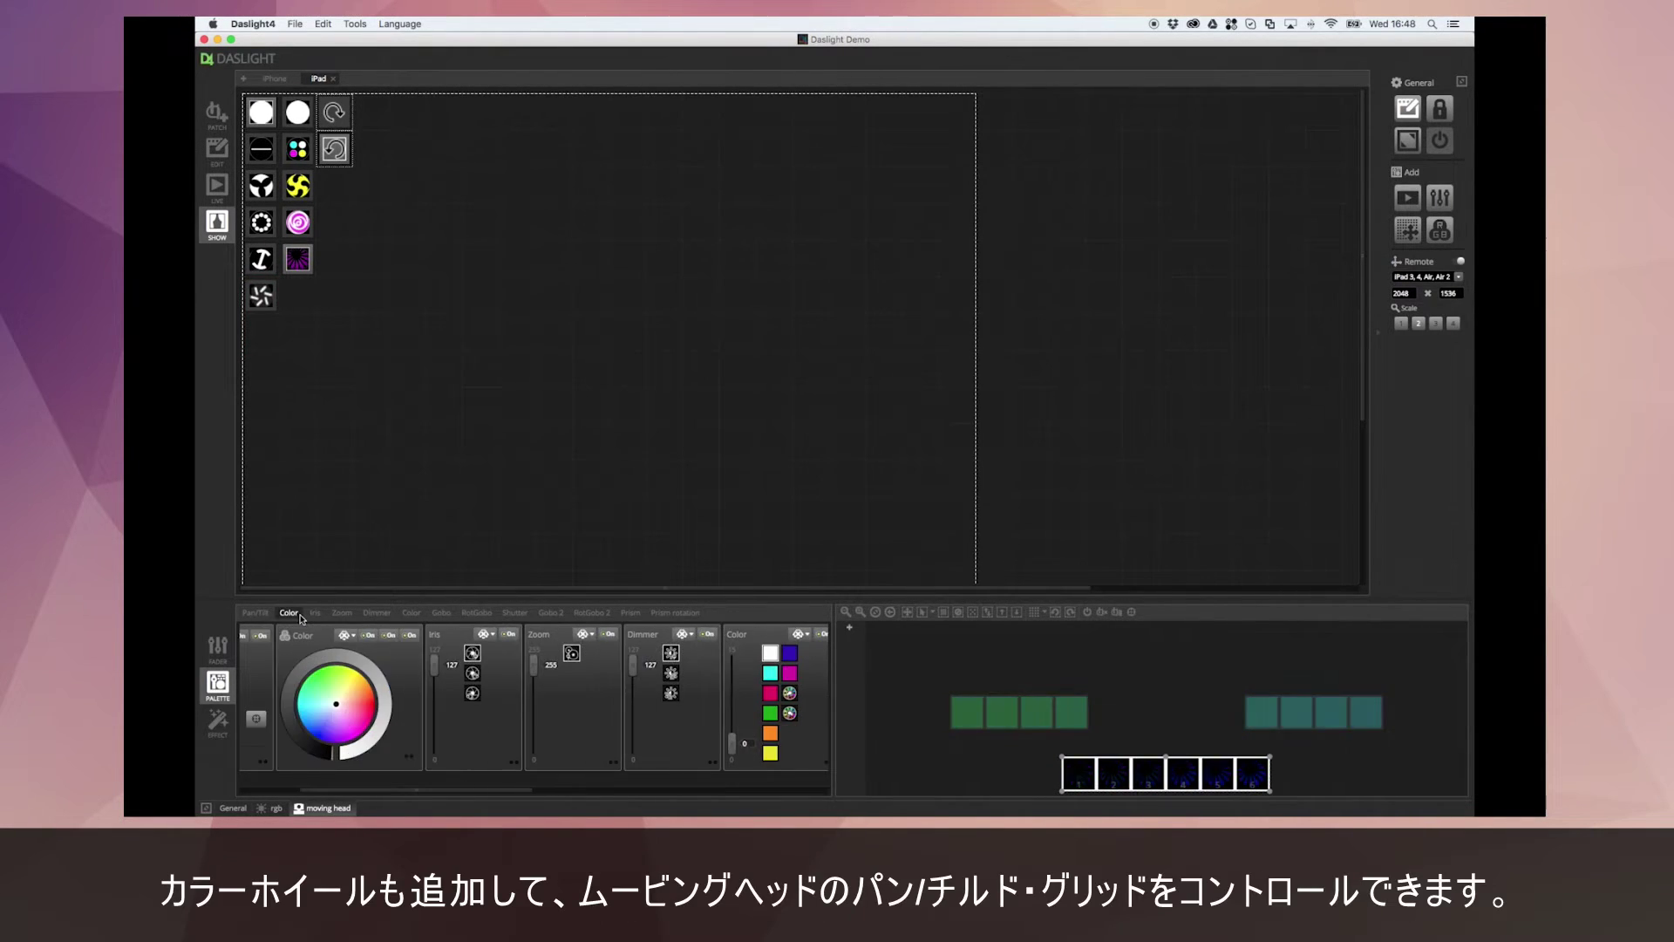
drag(344, 684, 323, 375)
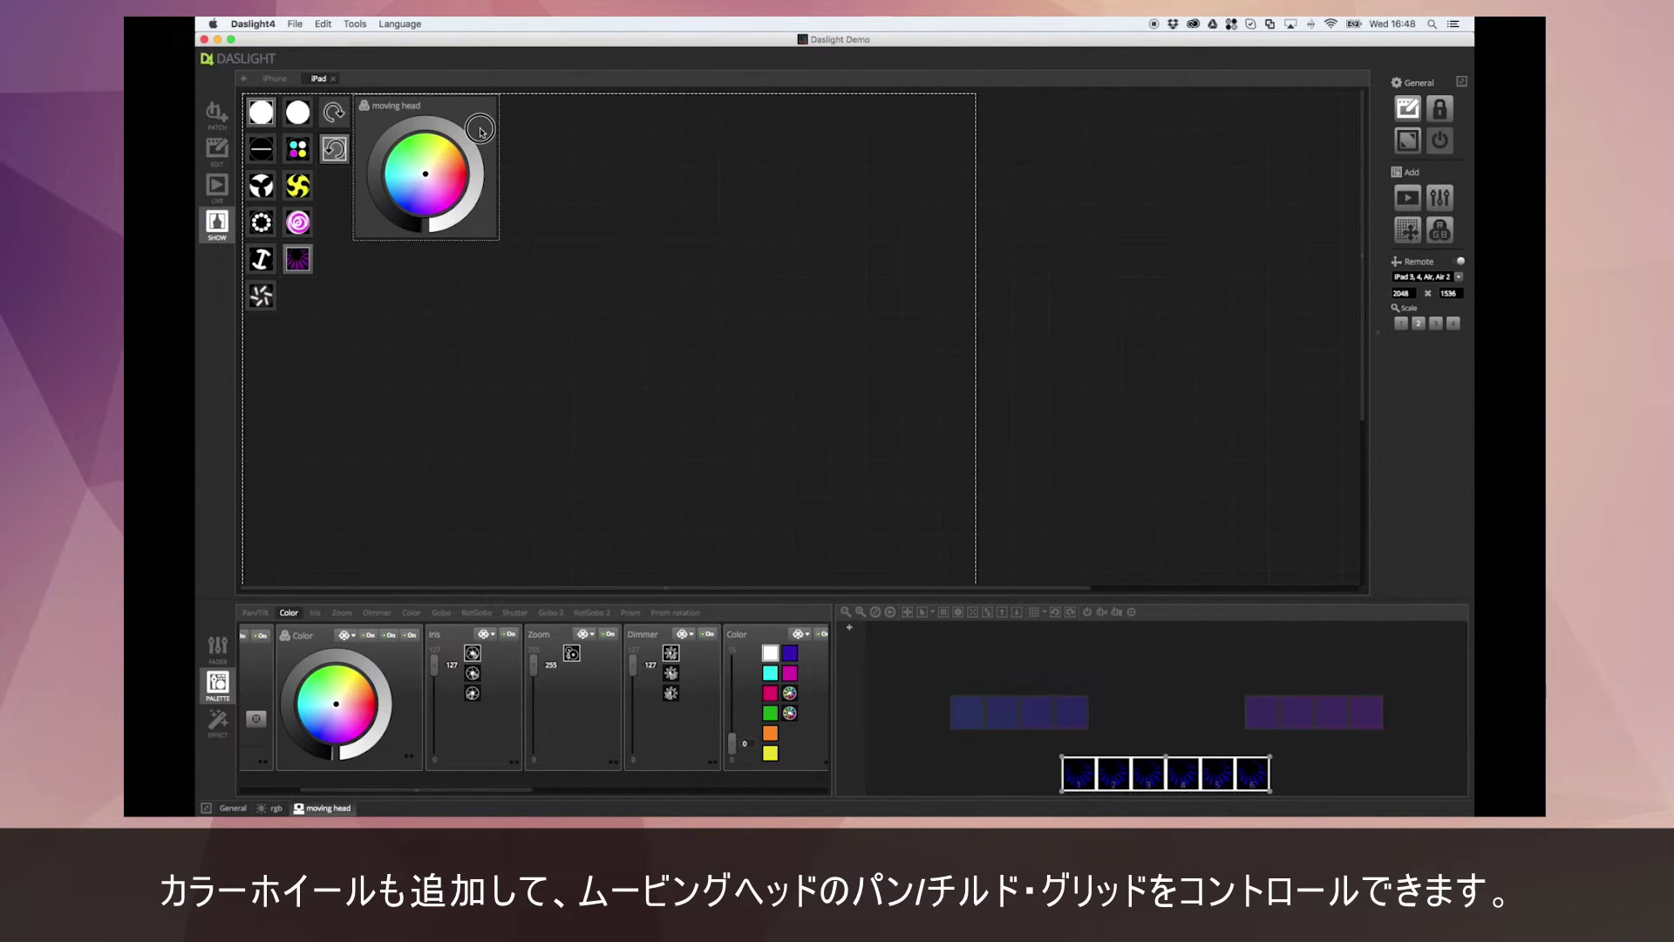
drag(388, 793, 332, 793)
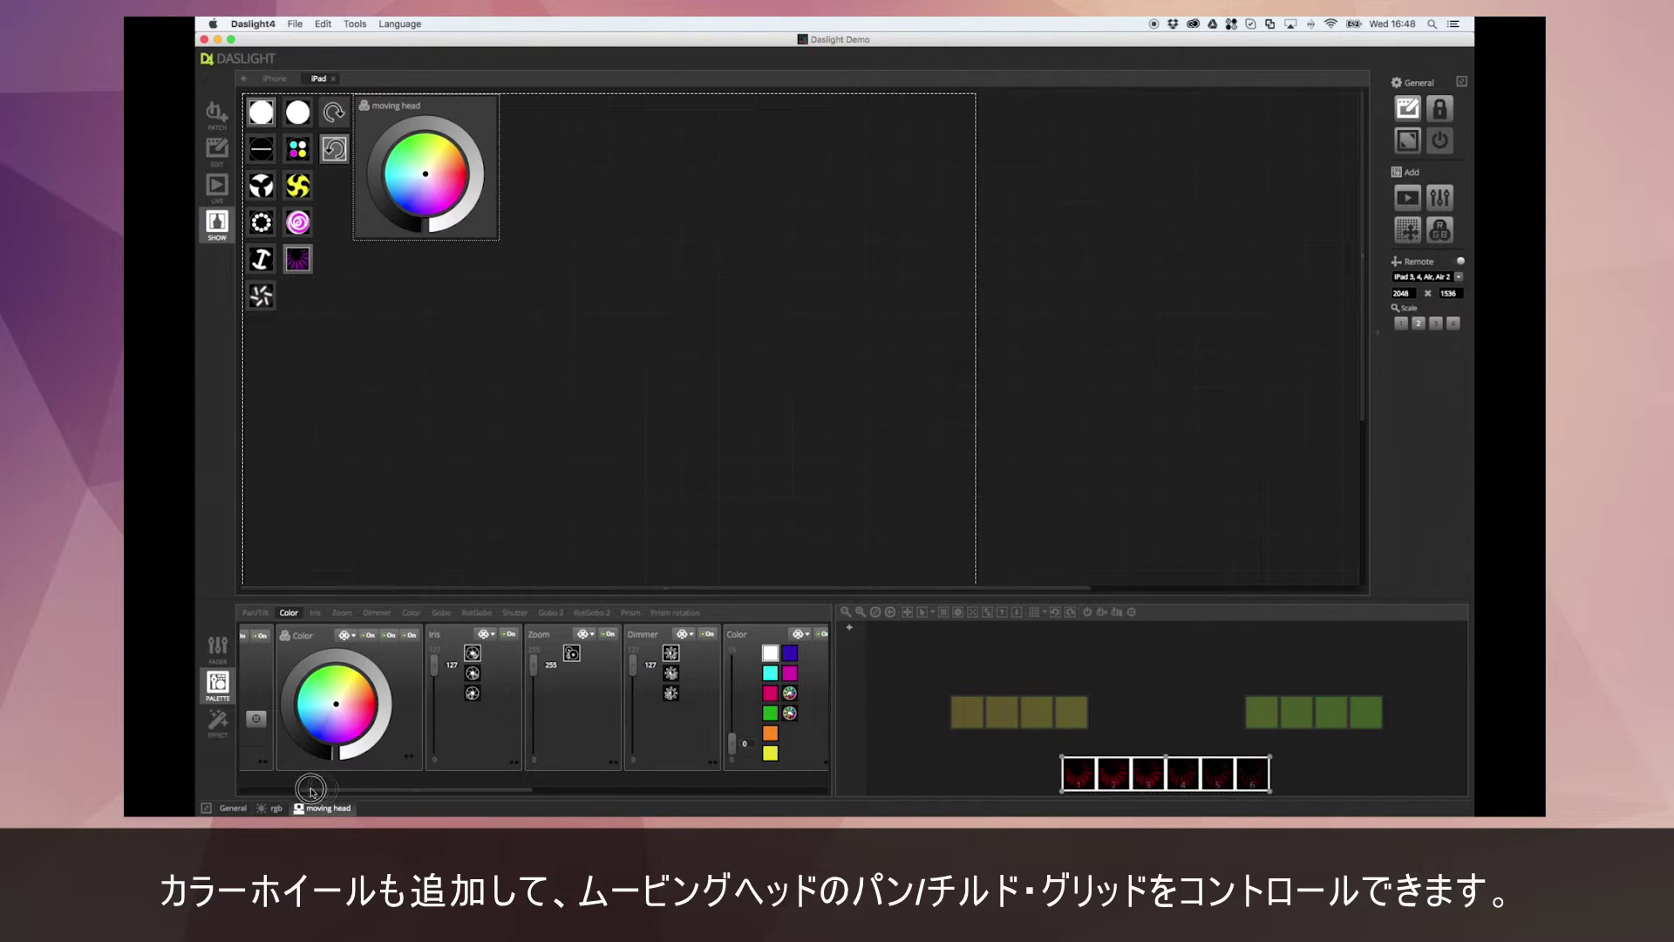
drag(305, 698, 411, 448)
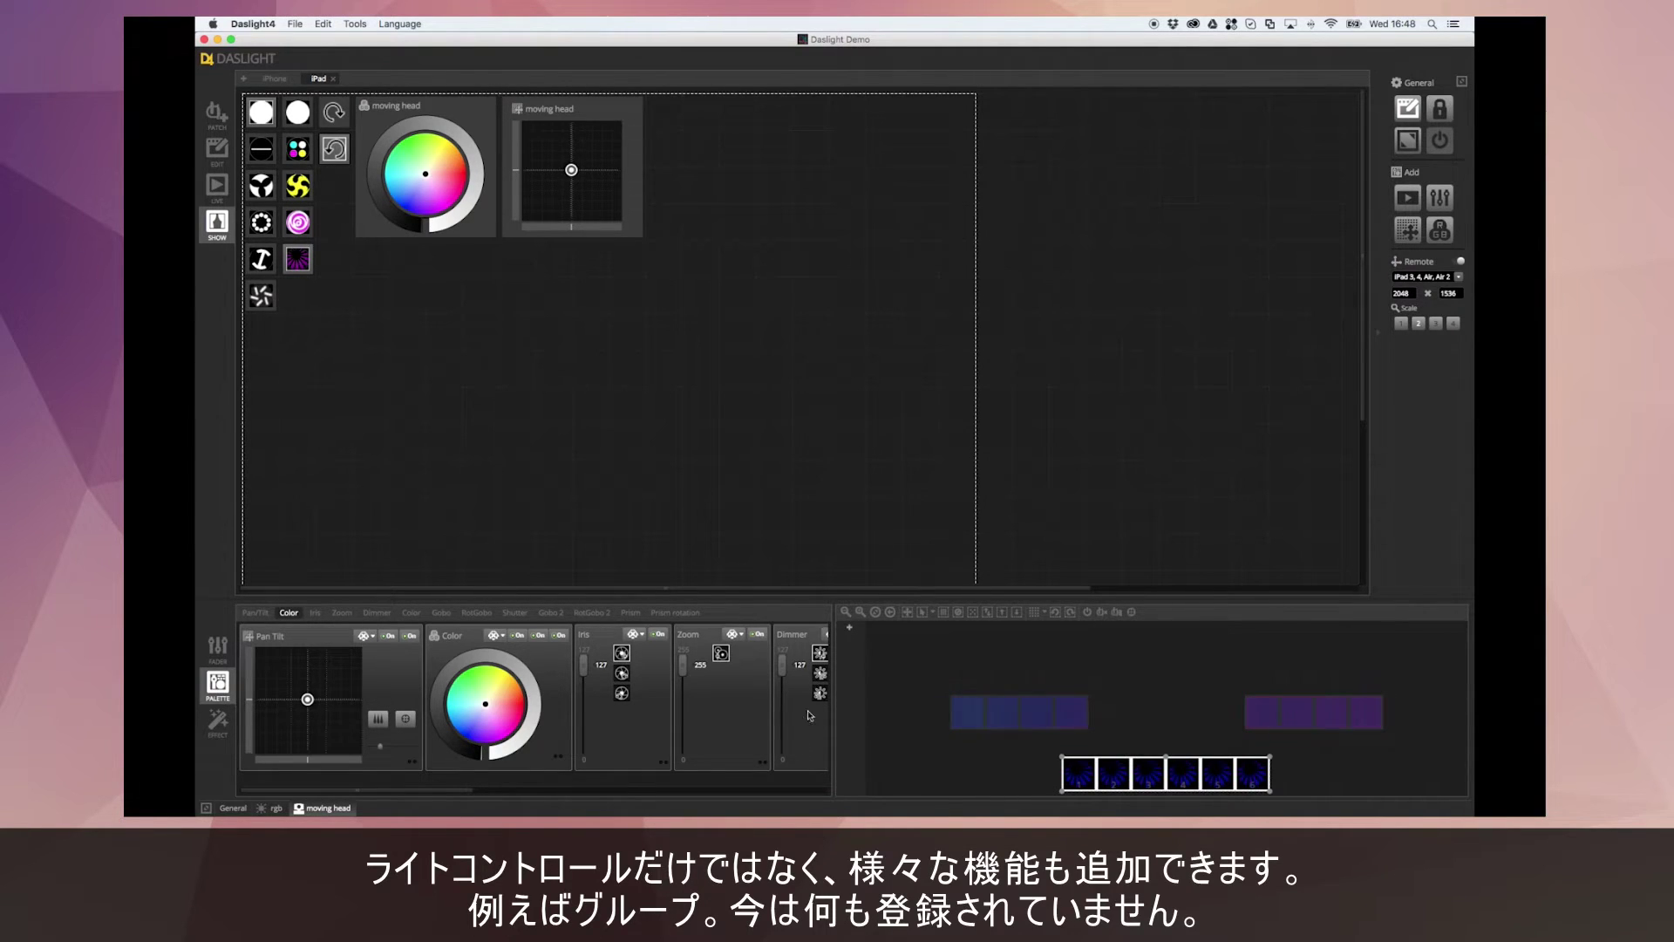
Create a fixture group from the moving heads and name it 'Heads'
click(850, 629)
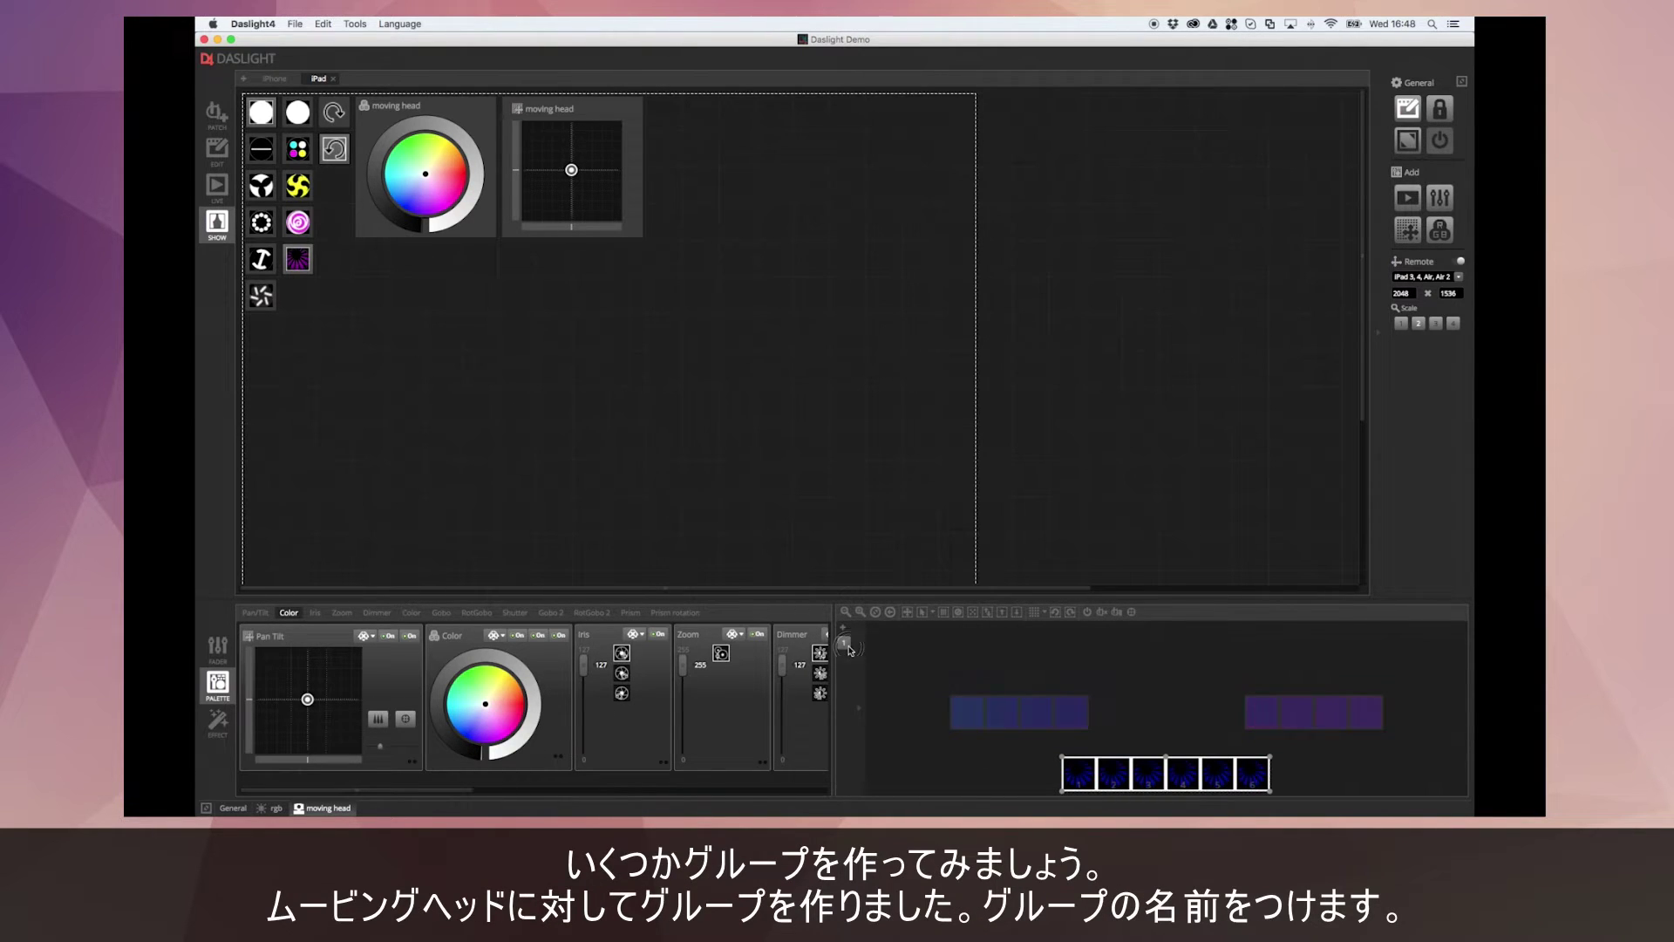
click(1144, 787)
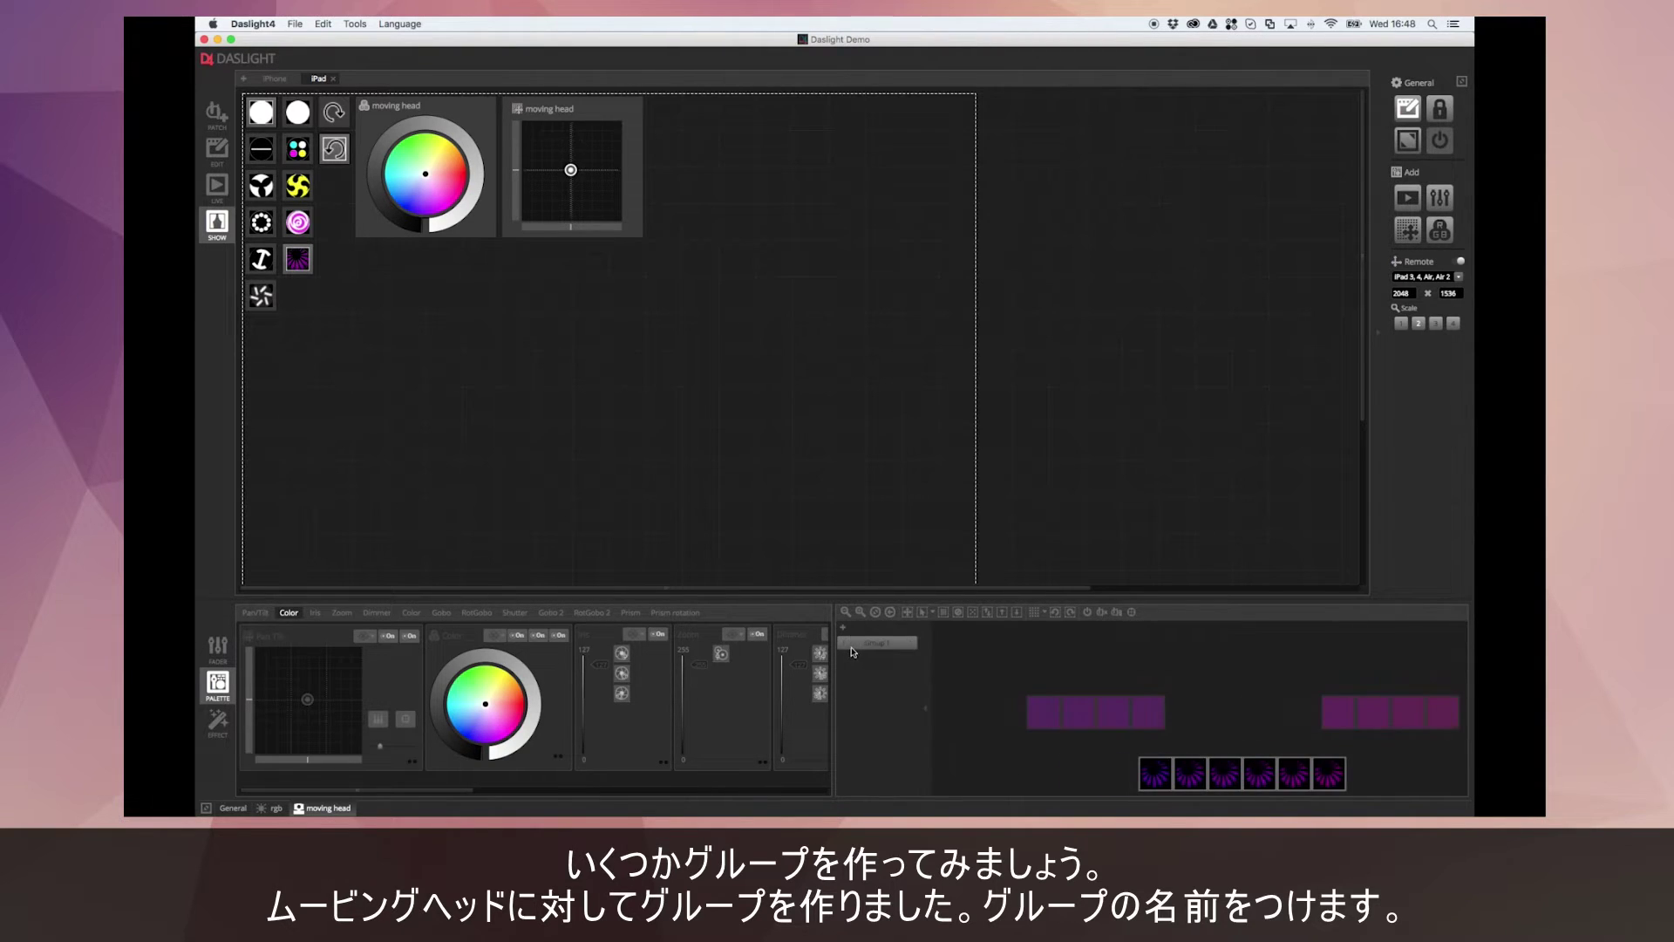
click(855, 647)
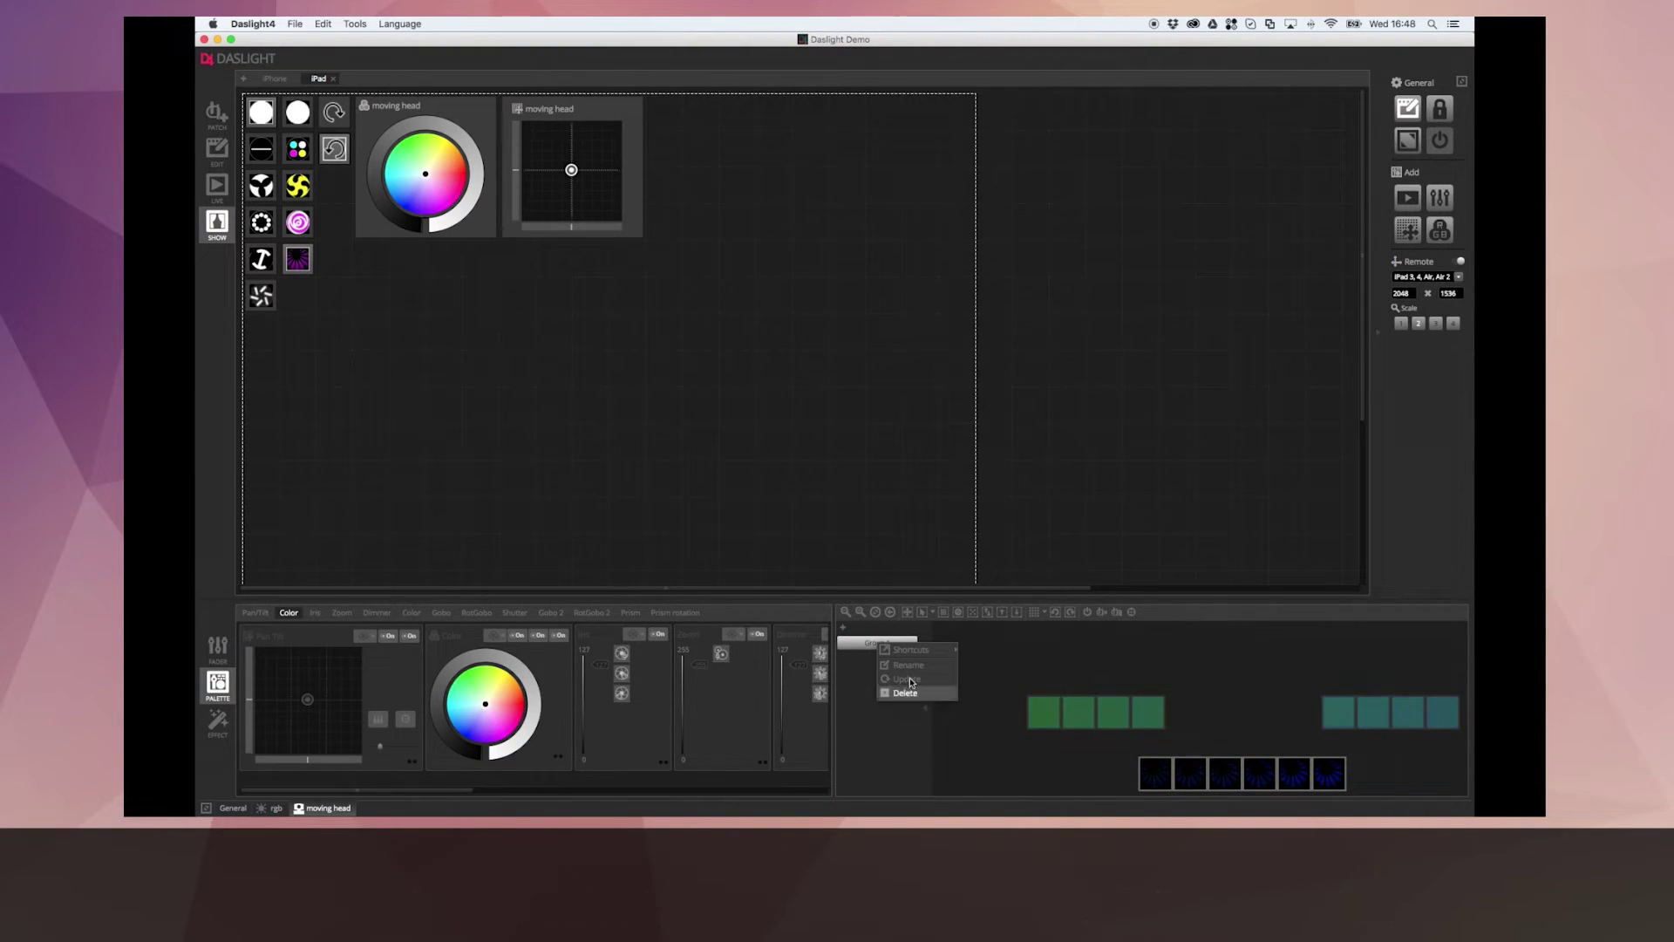
click(911, 667)
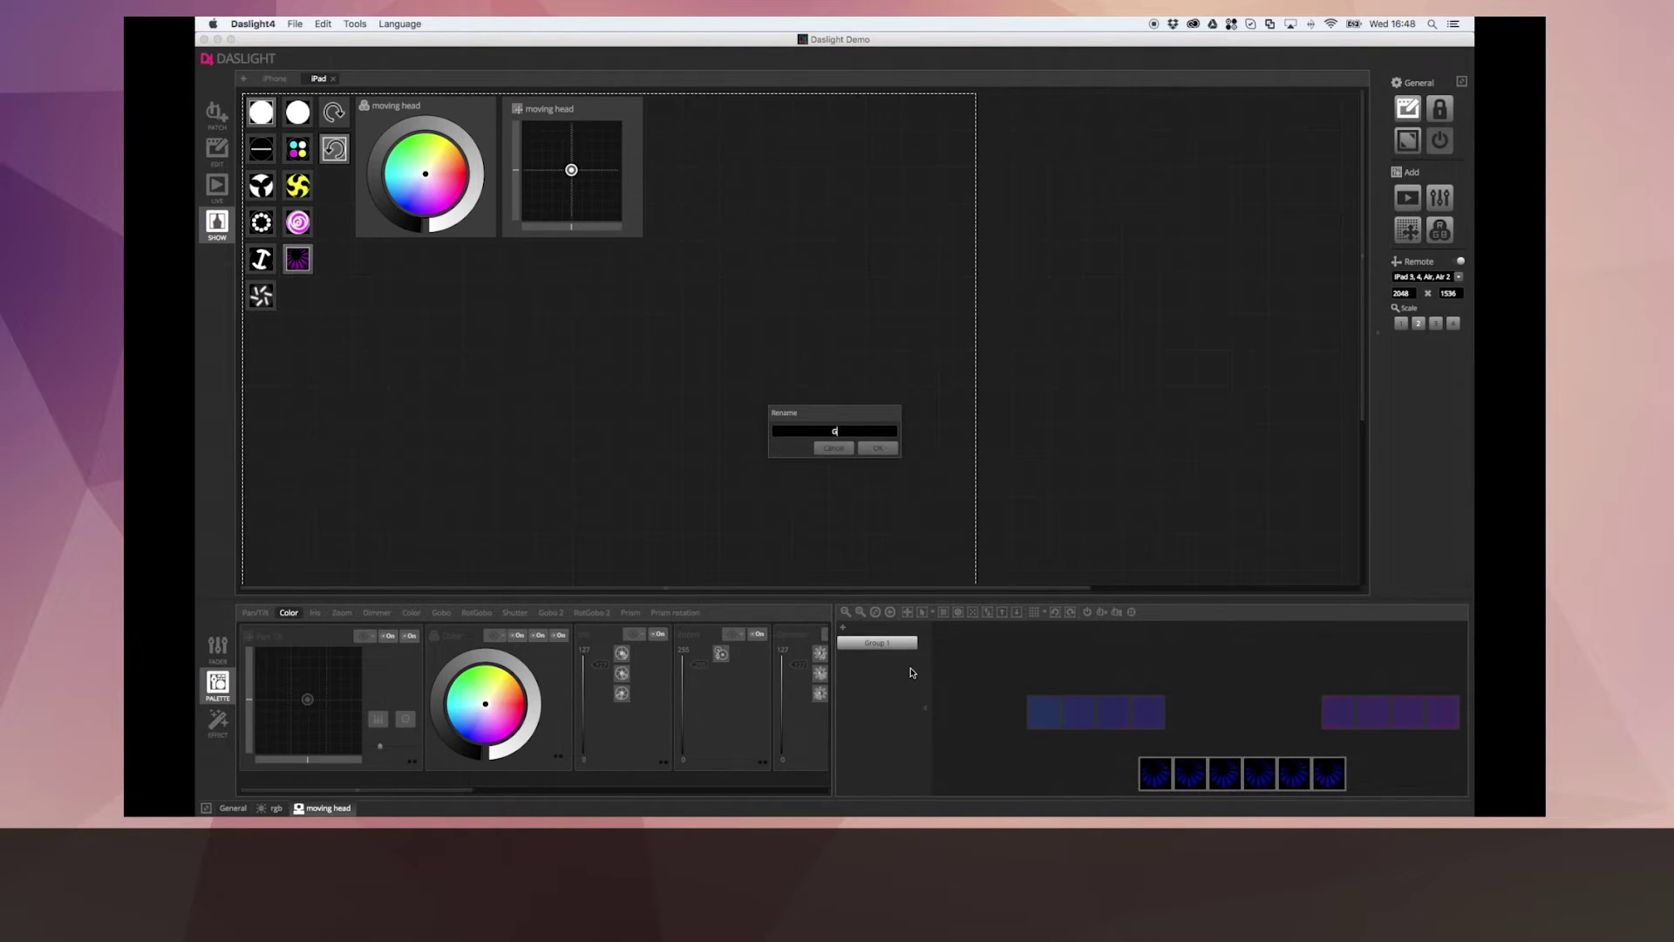
text(Heads)
key(Return)
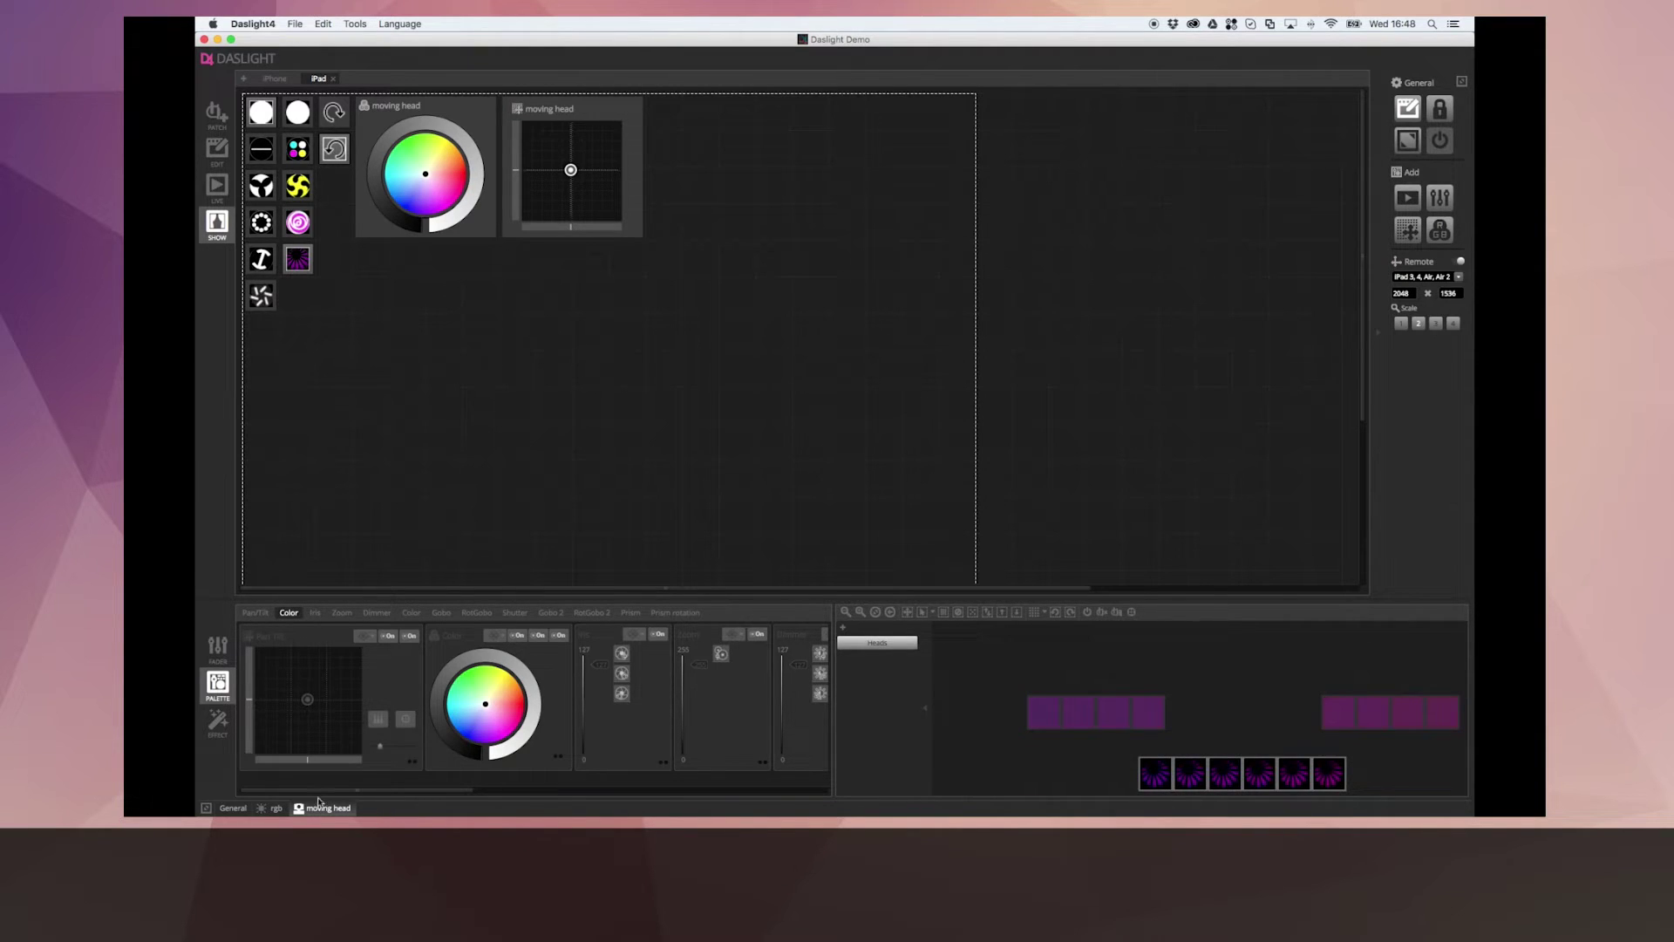
click(274, 809)
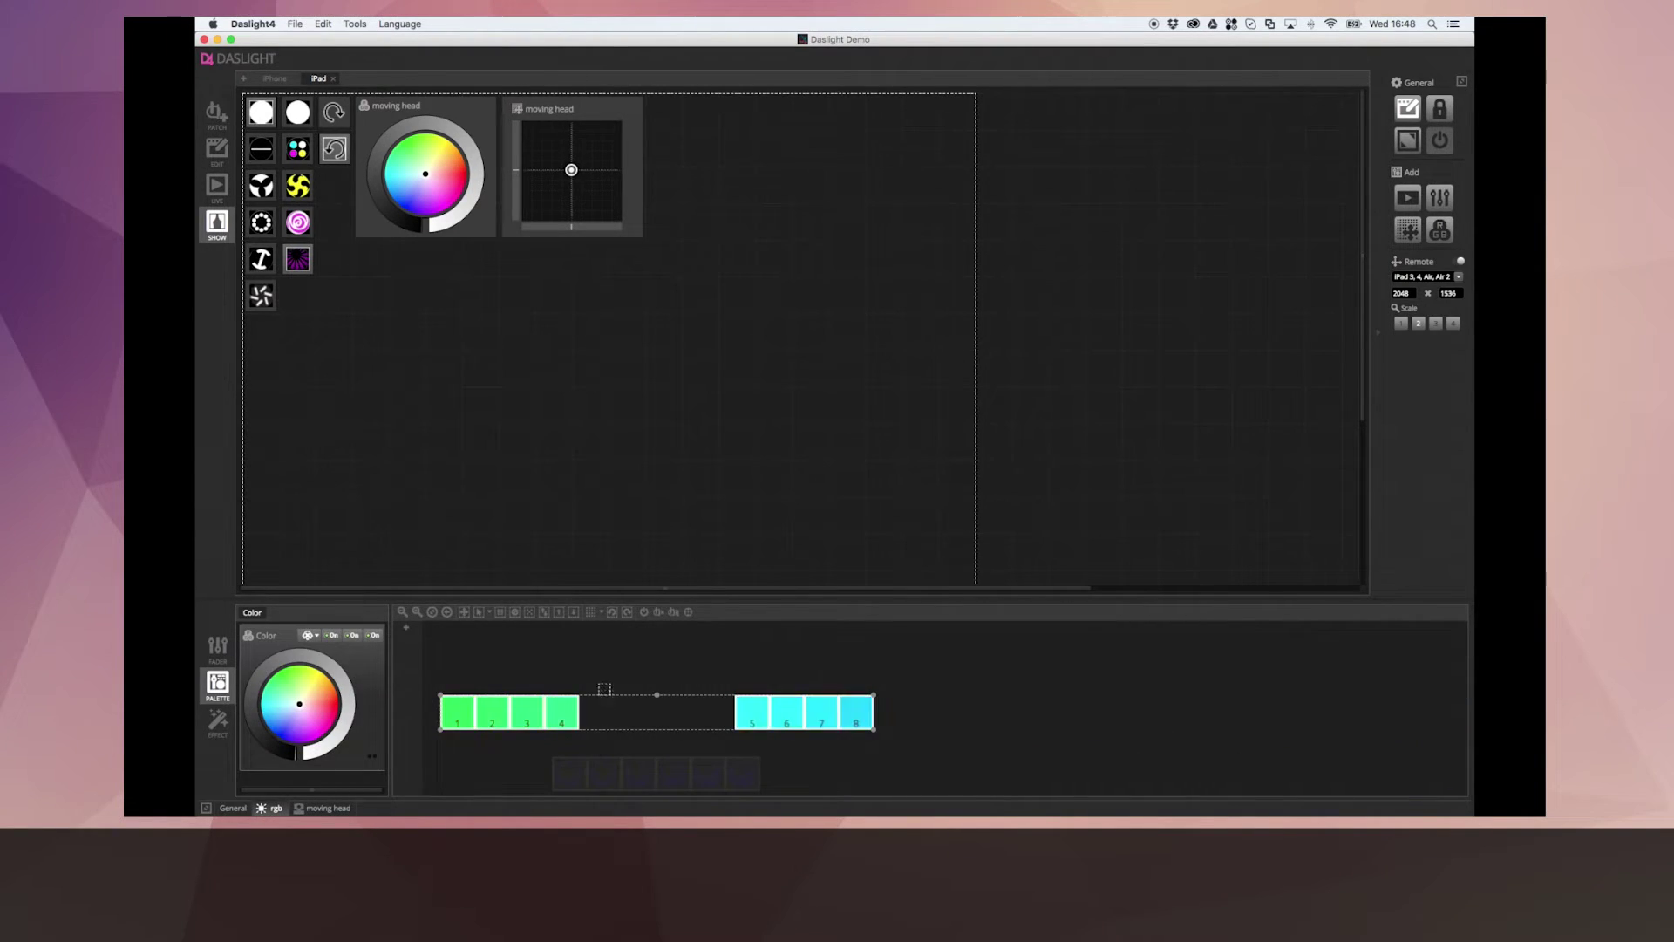
Group the left four rgb fixtures and rename the group 'Left RGBs'
drag(591, 668, 422, 744)
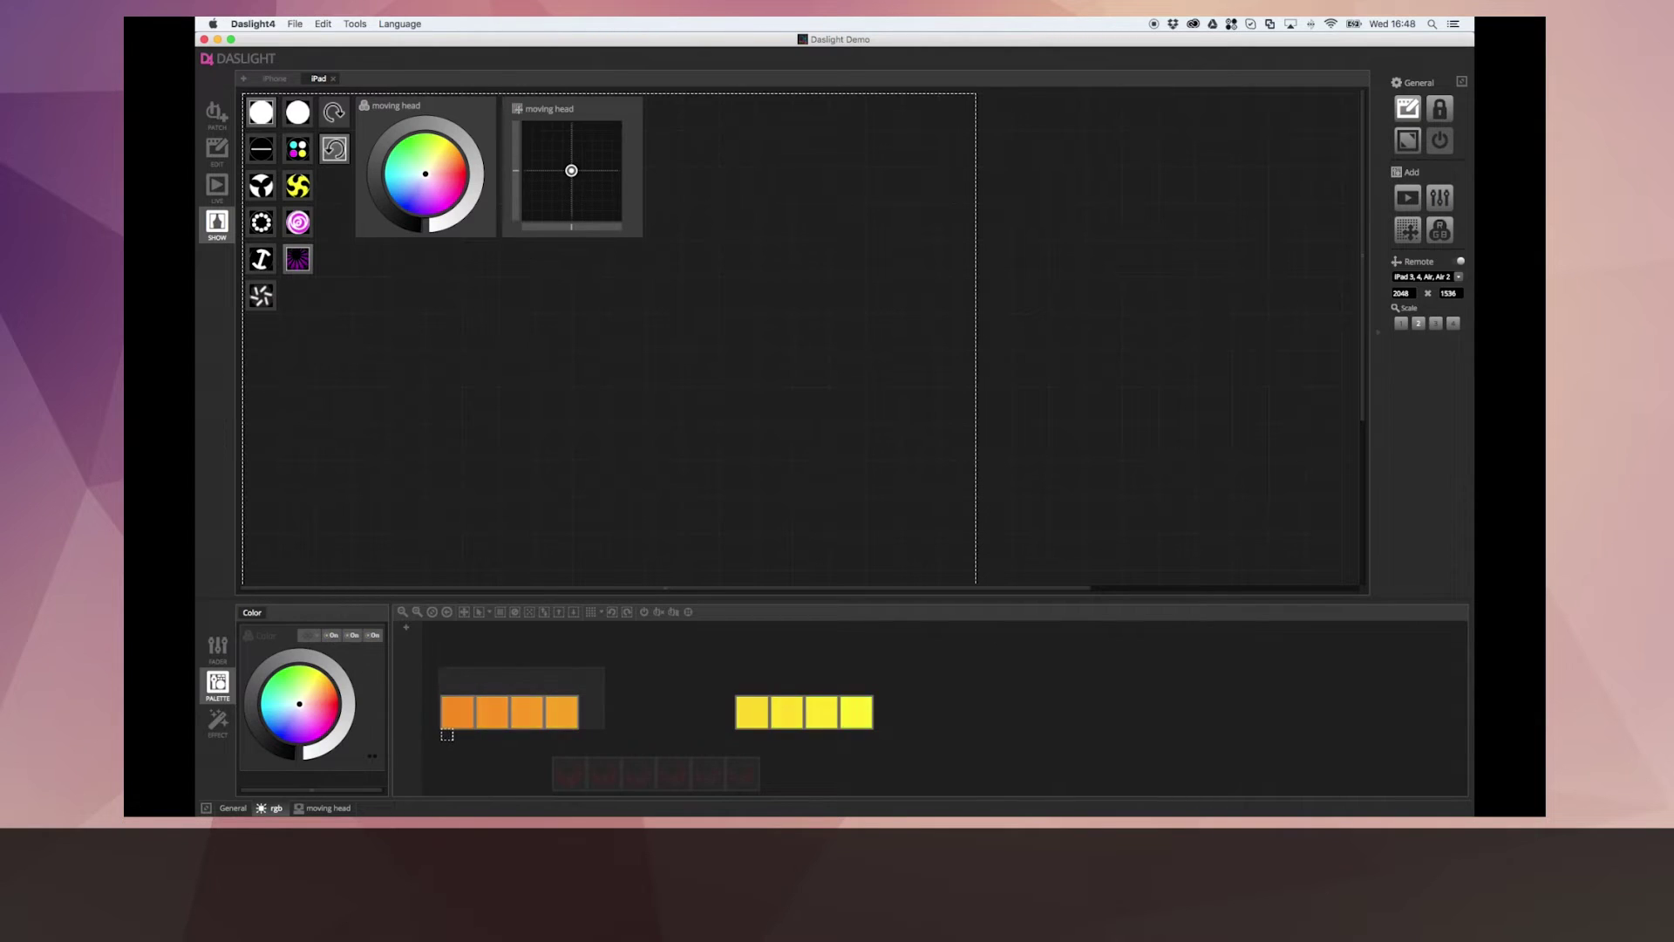
right_click(402, 643)
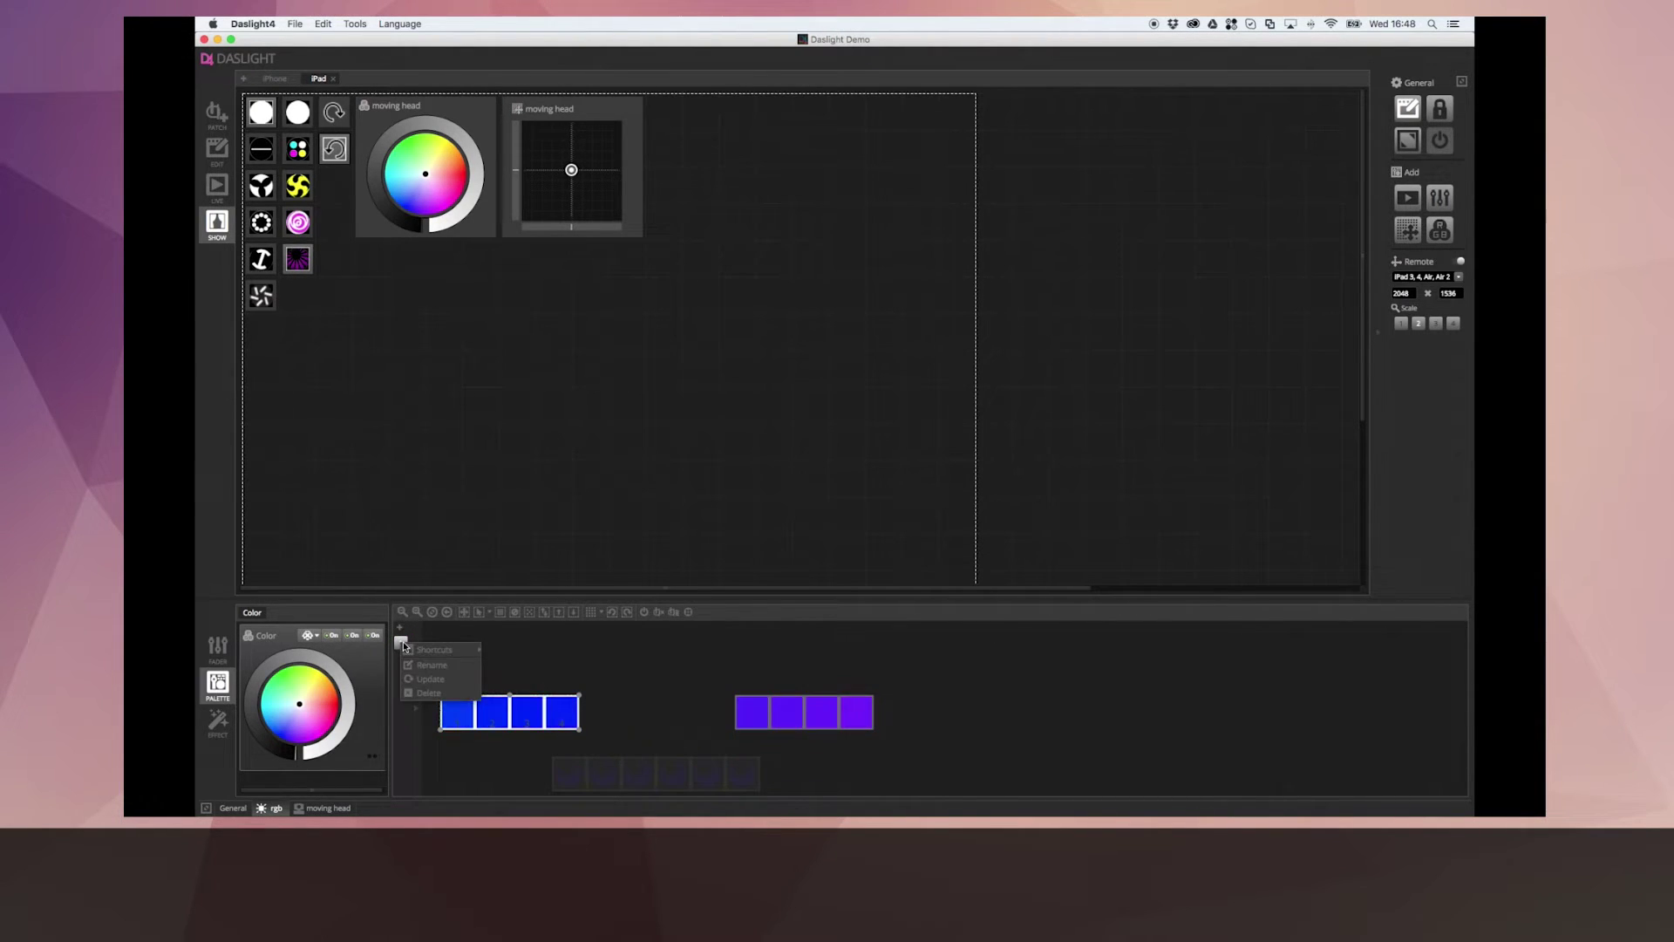
click(416, 665)
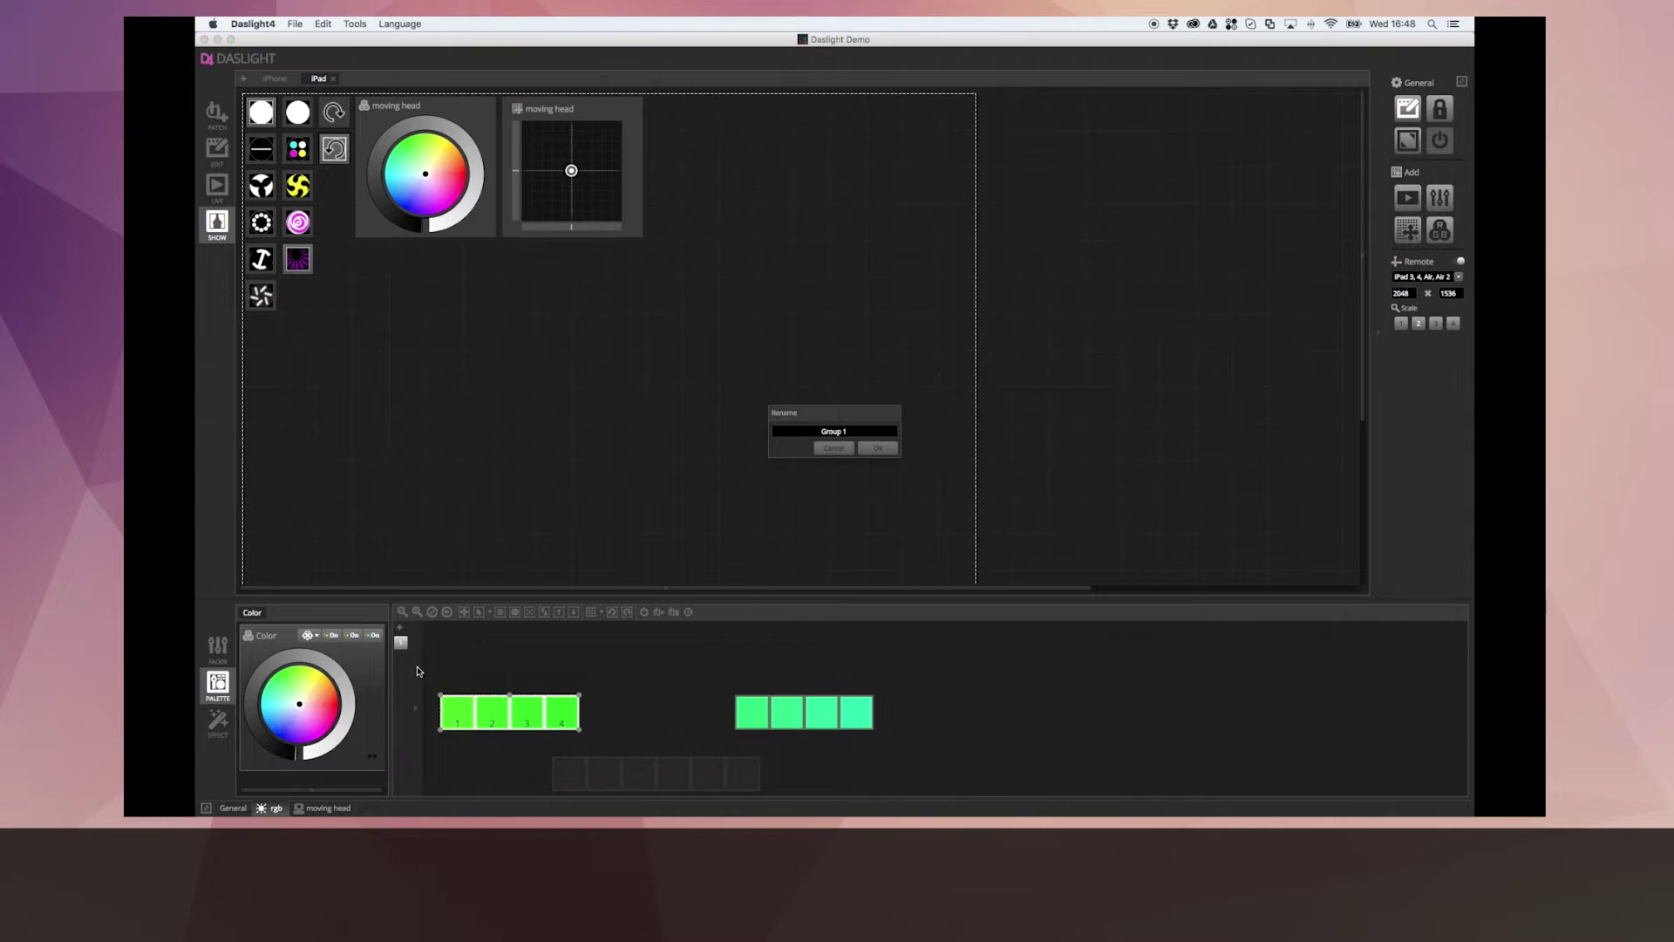
key(super+a)
text(Left)
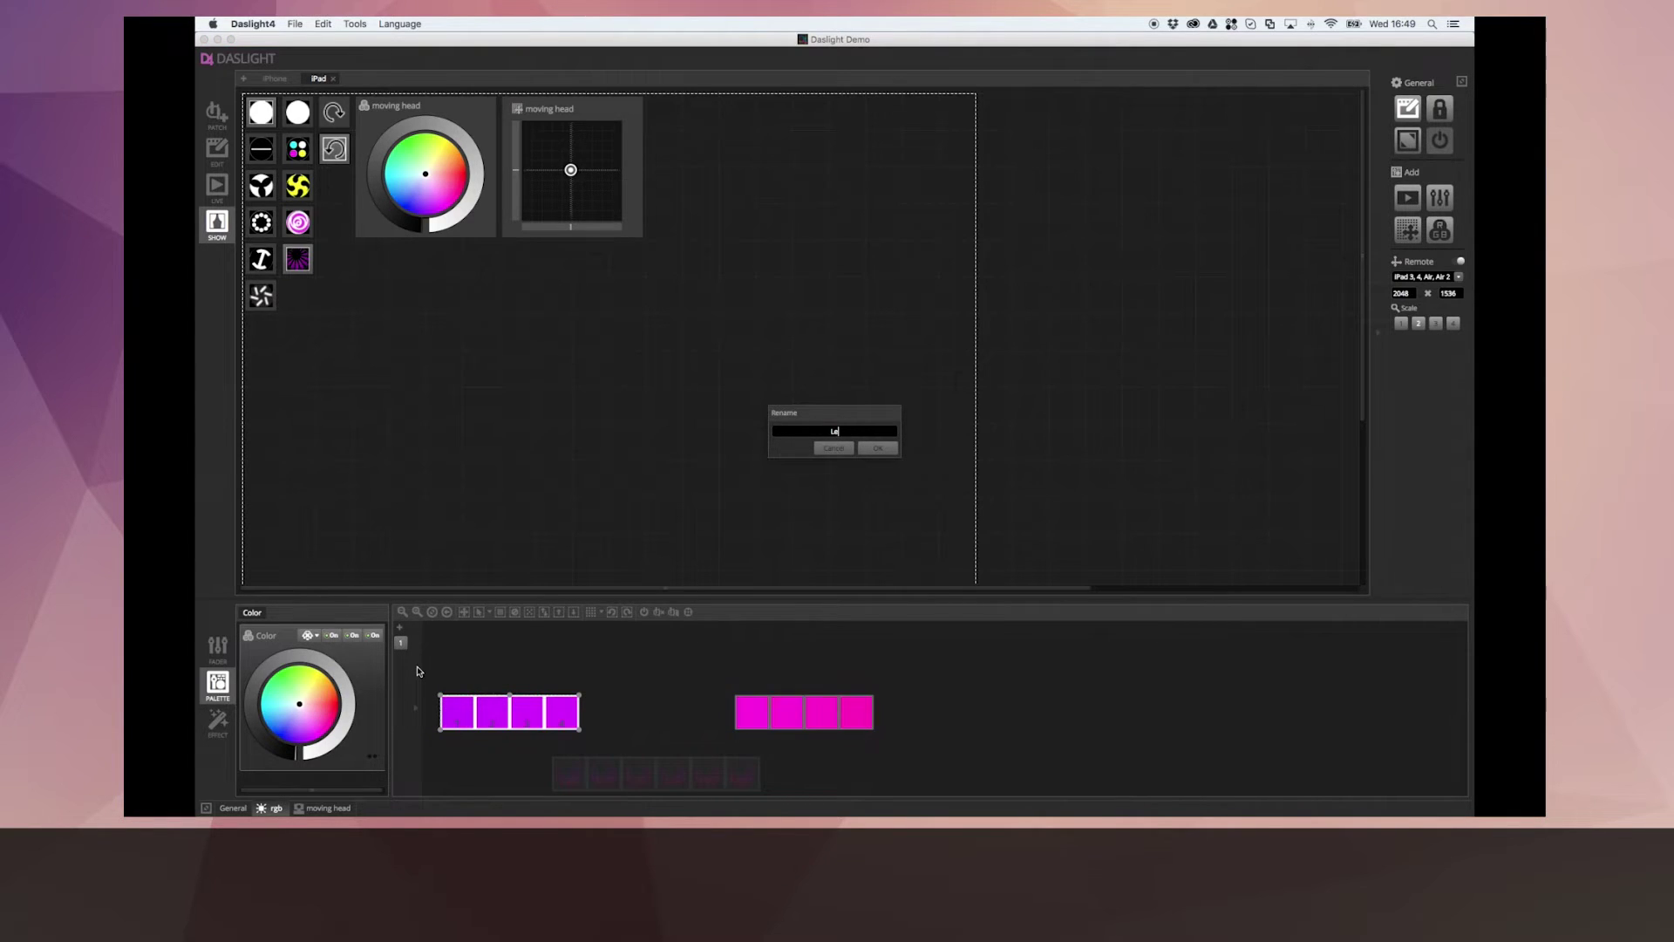
key(Return)
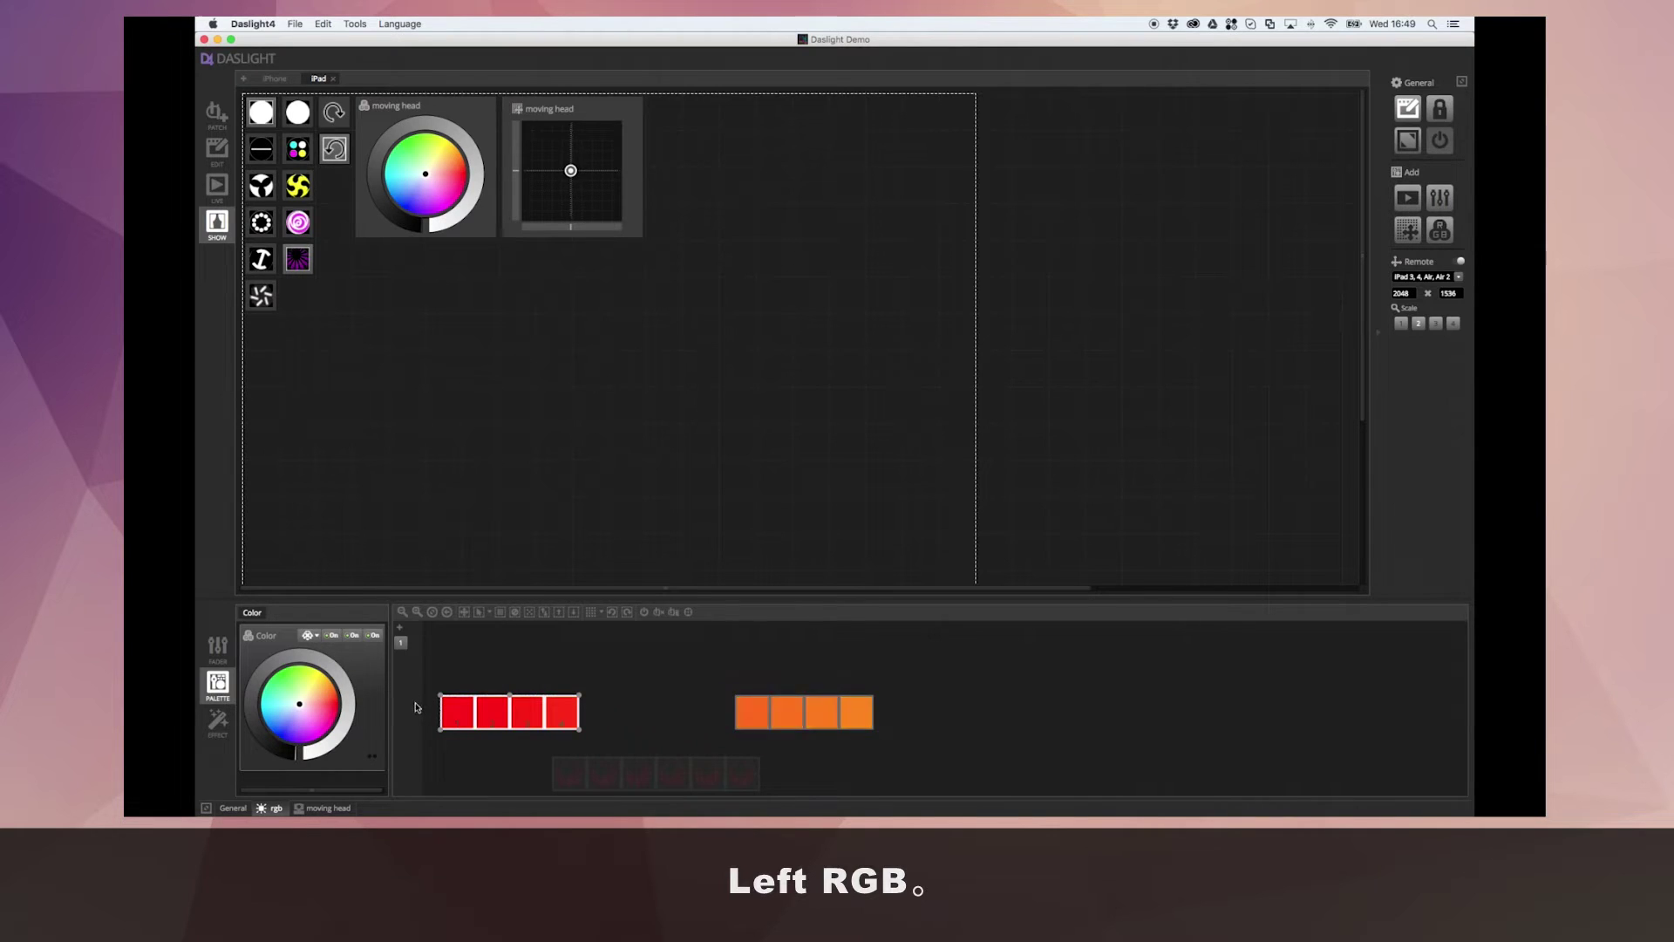
click(416, 711)
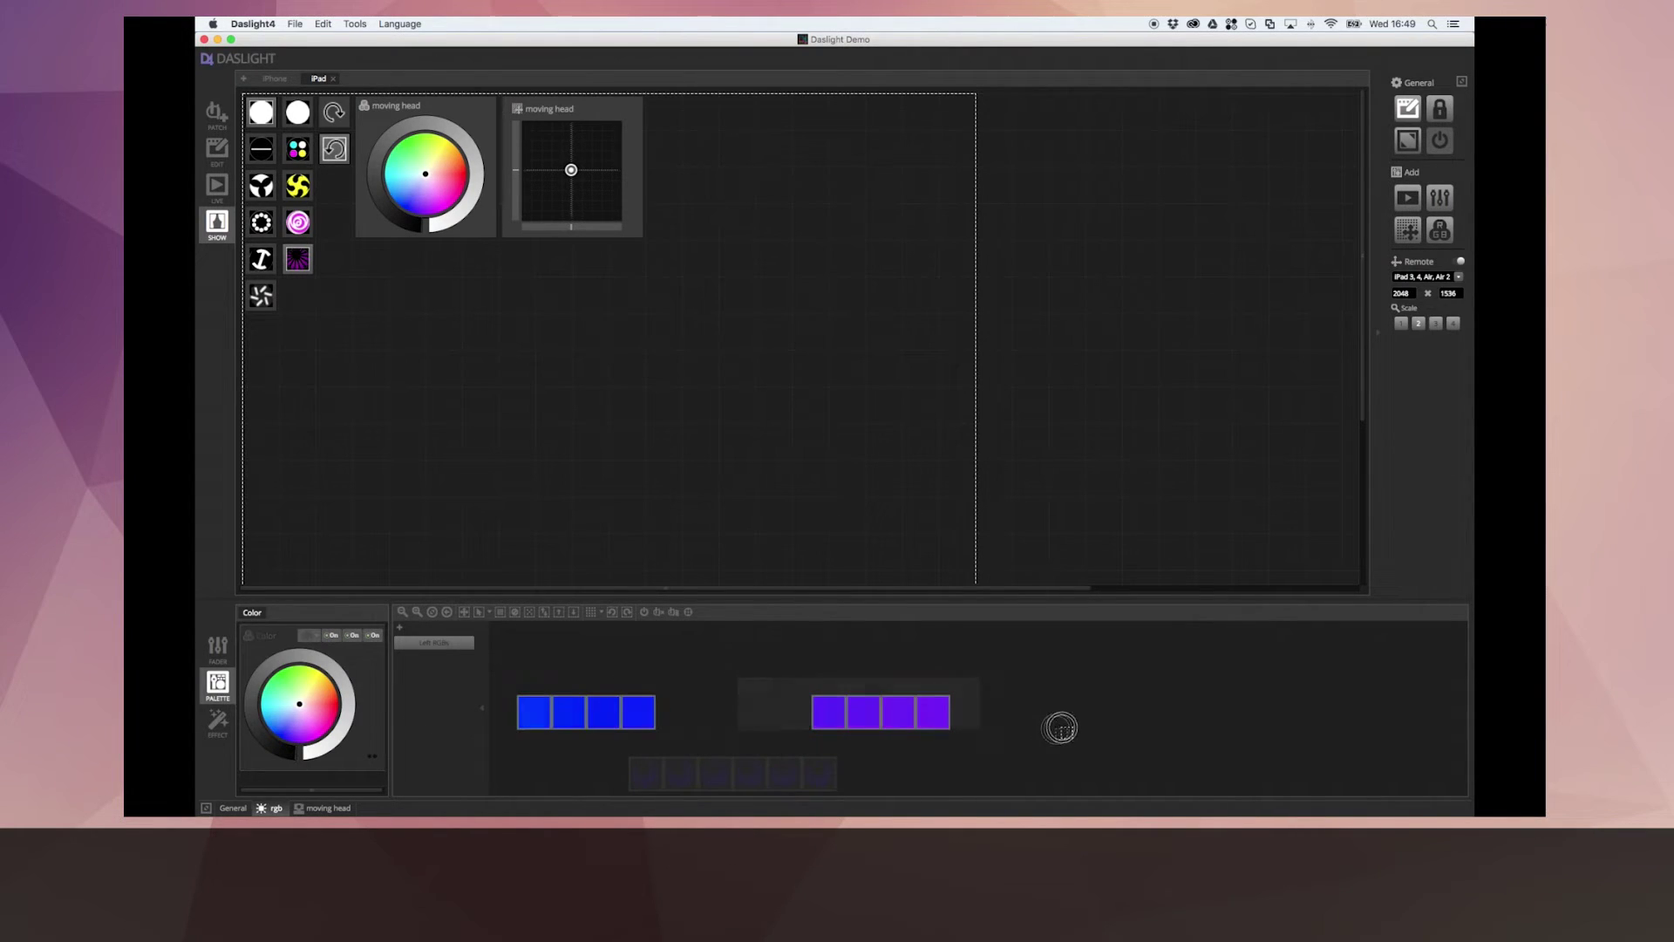
Group the right four rgb fixtures as a new group named 'Right RGBs'
click(399, 626)
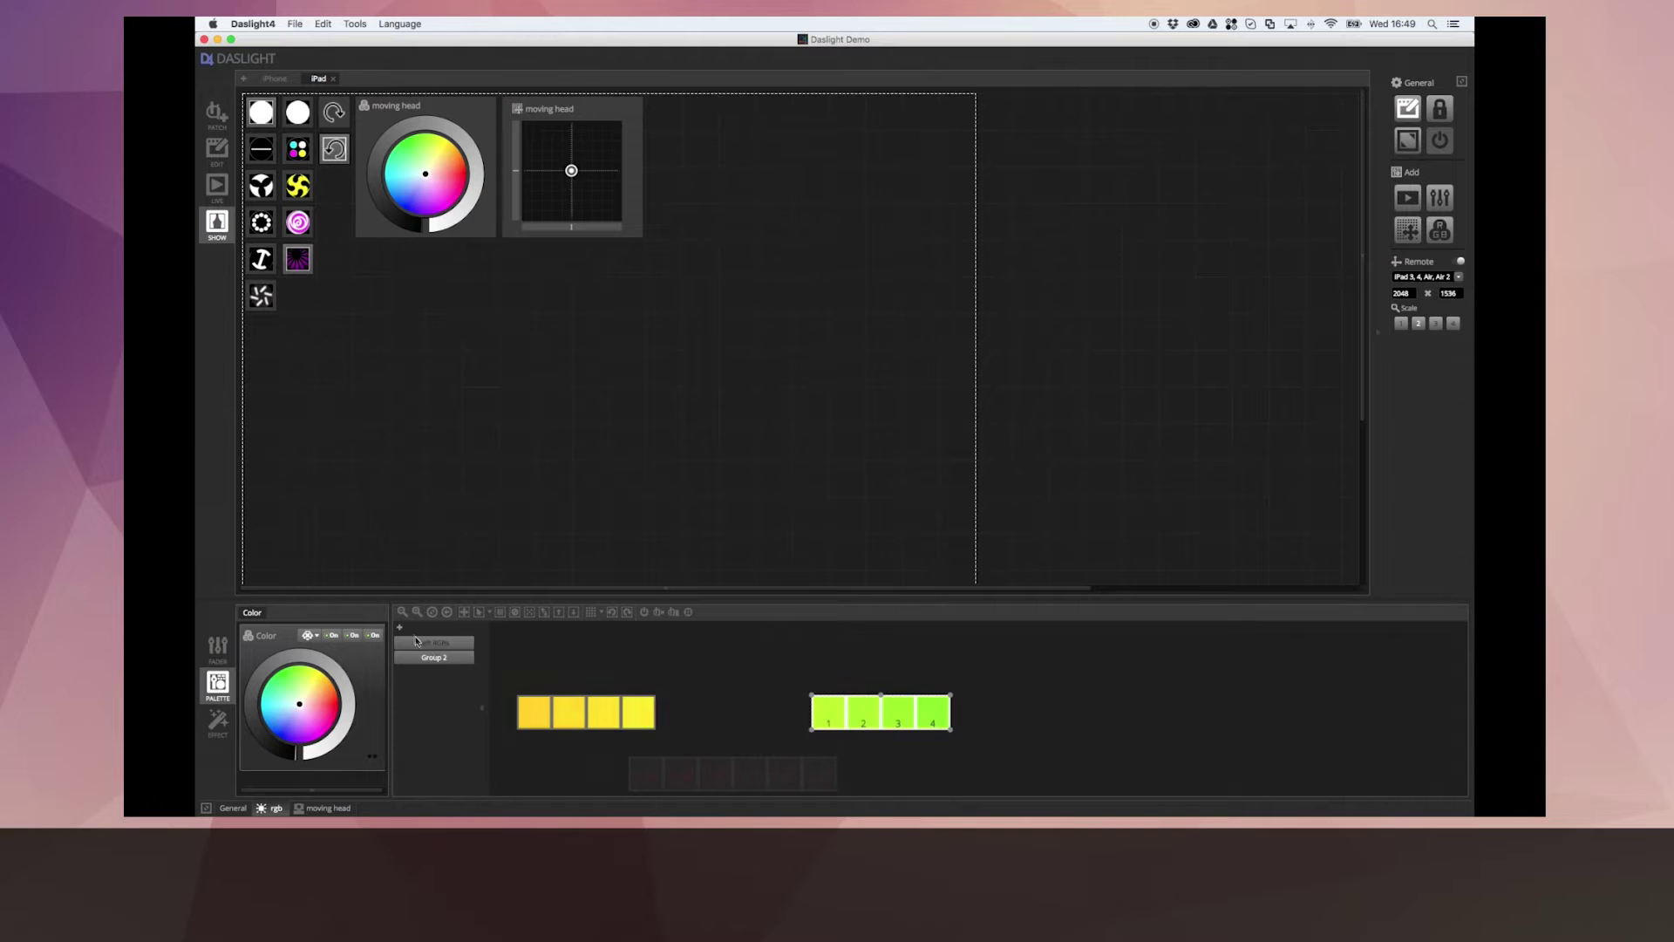
click(433, 658)
right_click(433, 660)
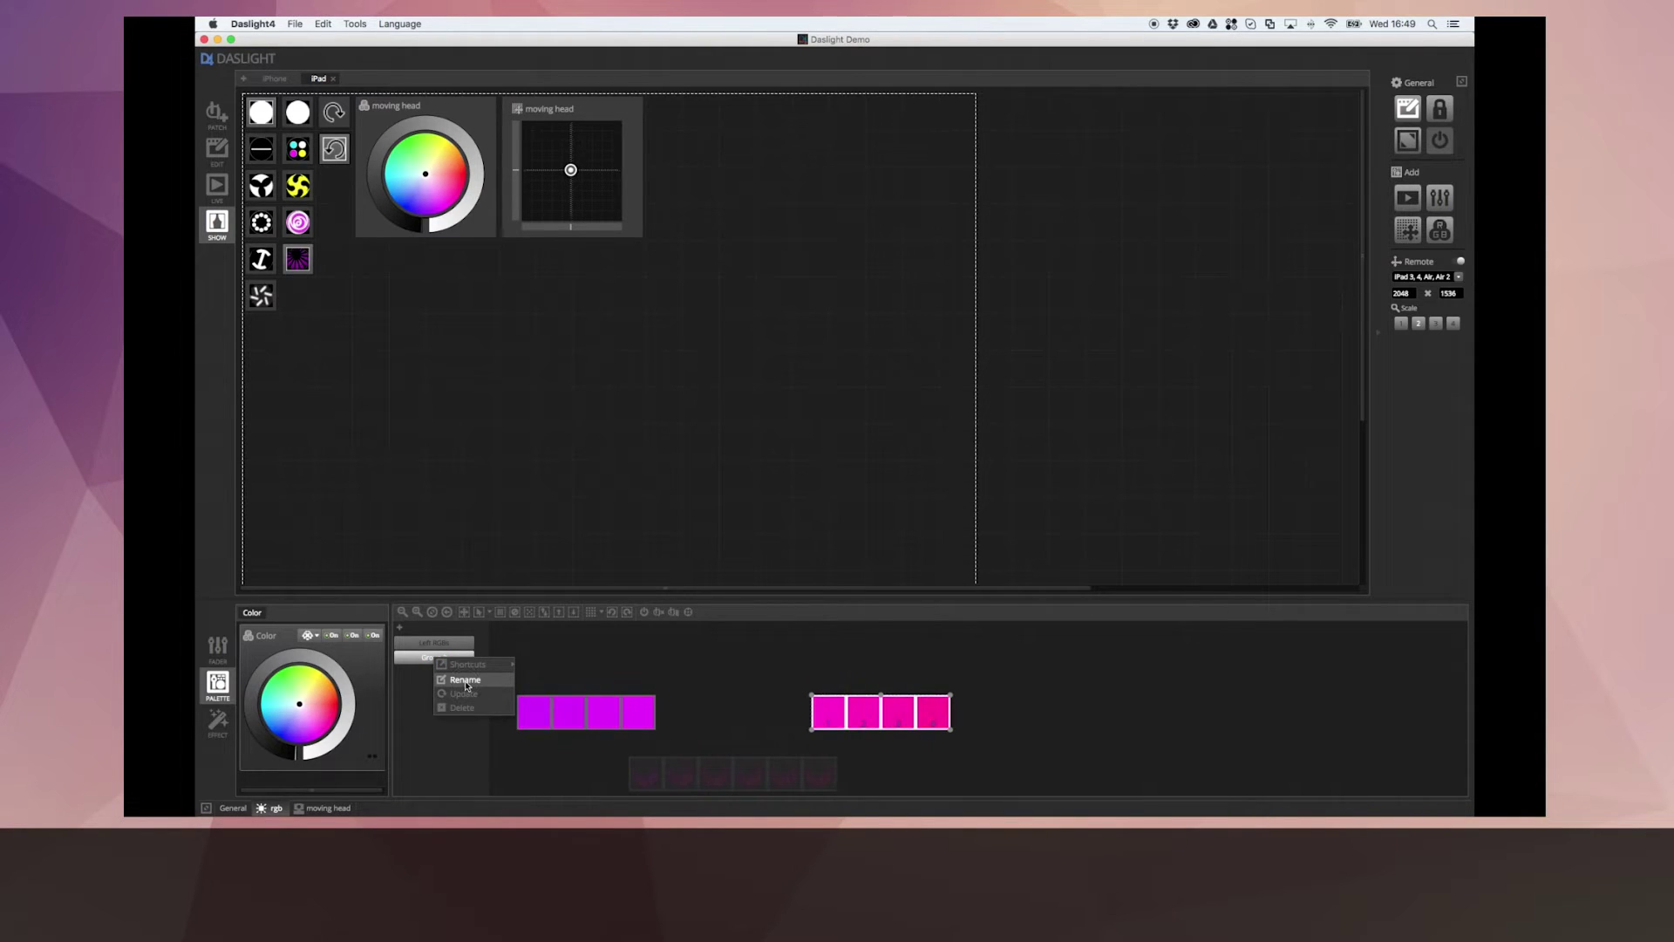
click(466, 686)
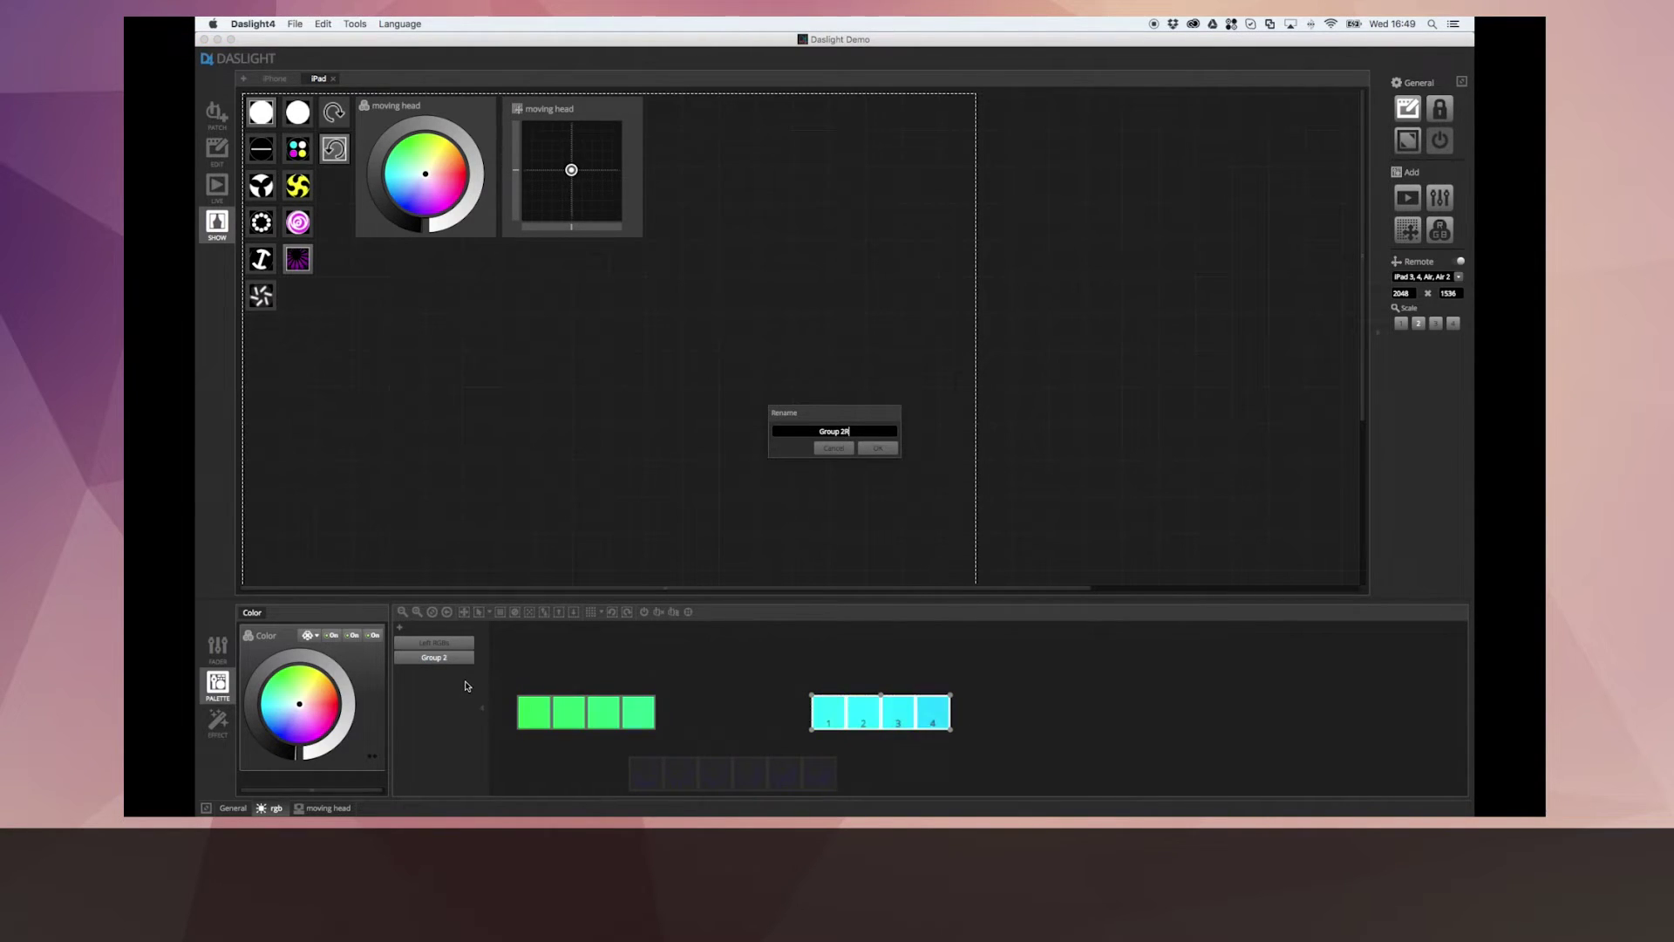
text(Right )
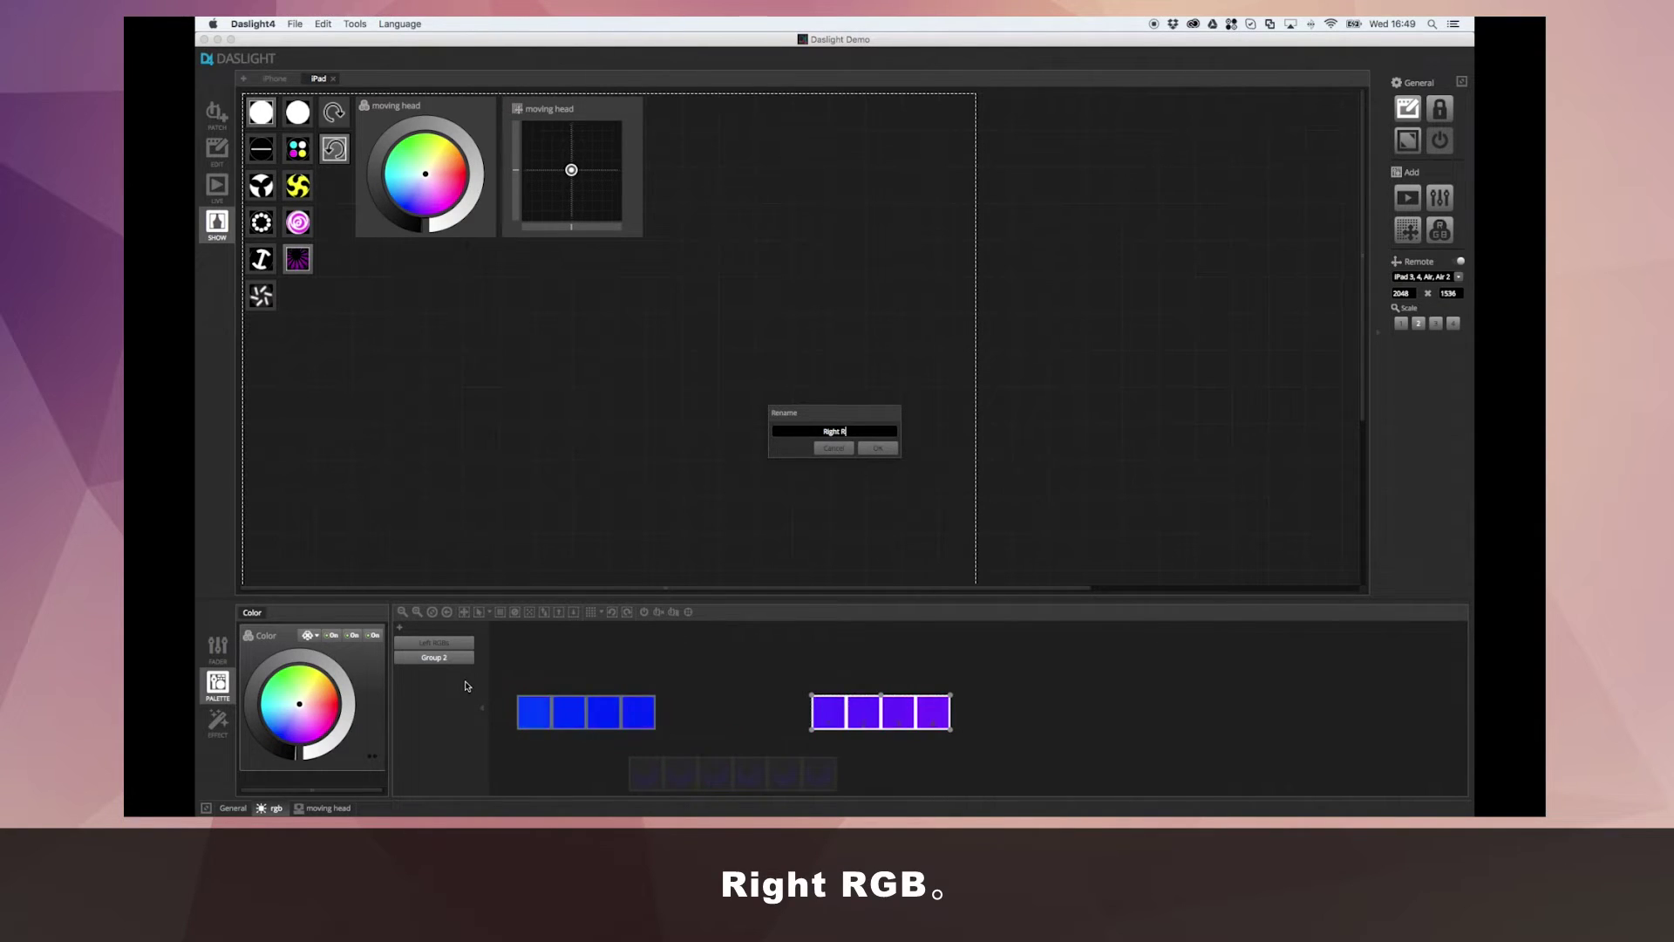
text(RGBs)
key(Return)
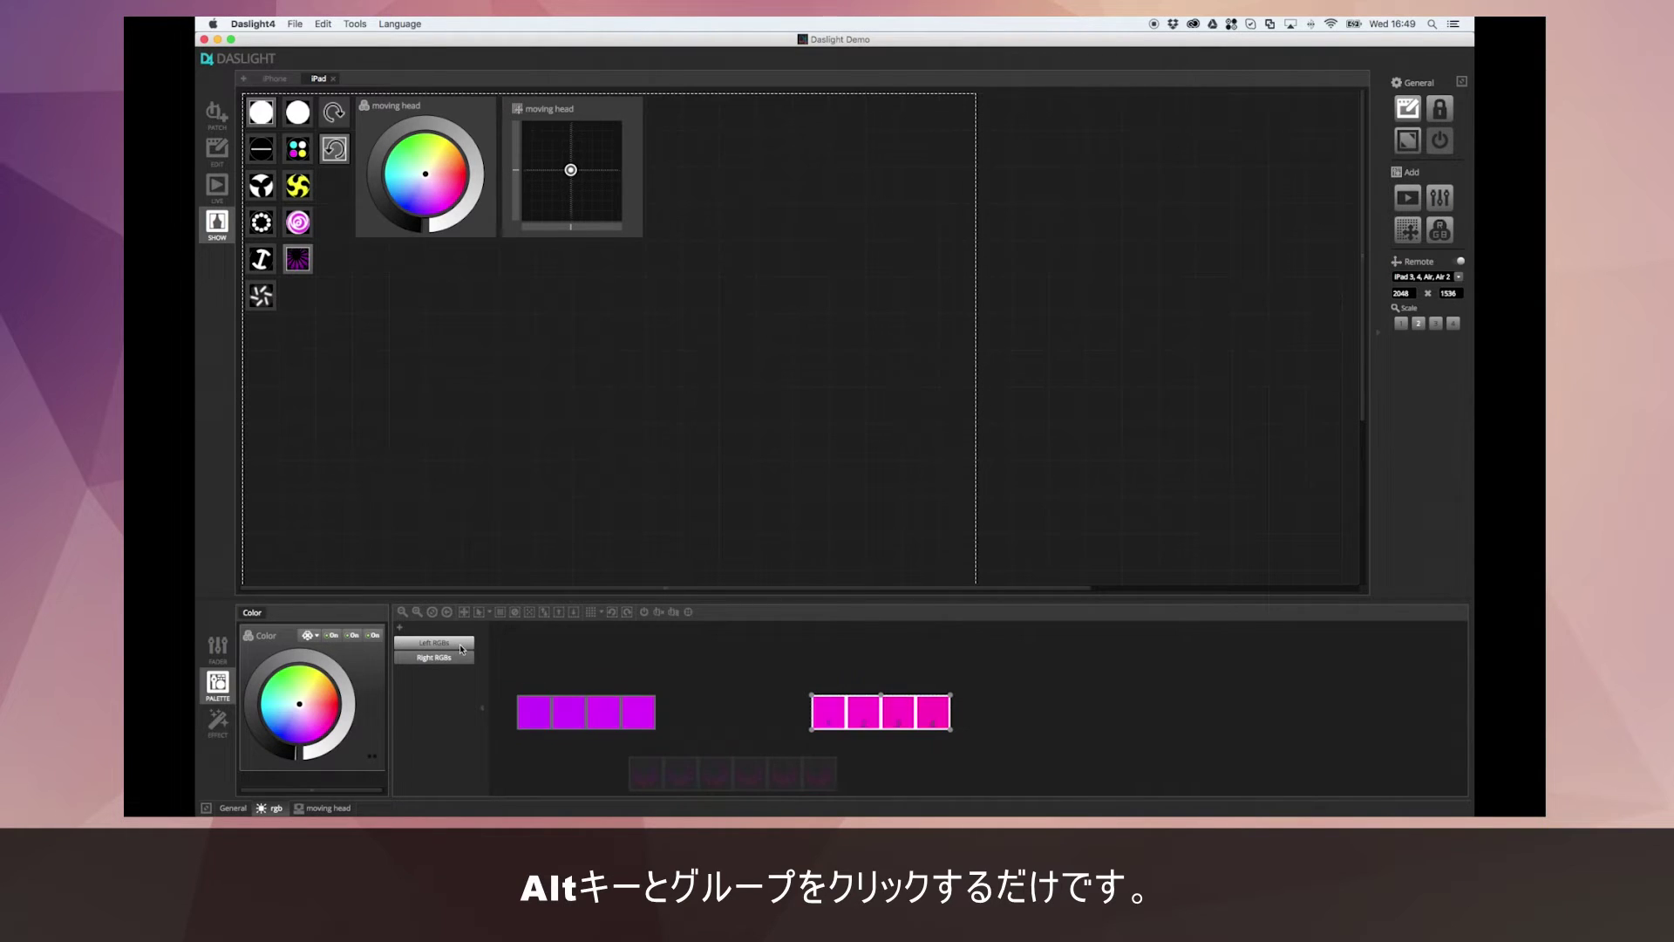
Add Left RGBs, Right RGBs and Heads group buttons beside the moving head controls and exit edit mode
alt+click(462, 649)
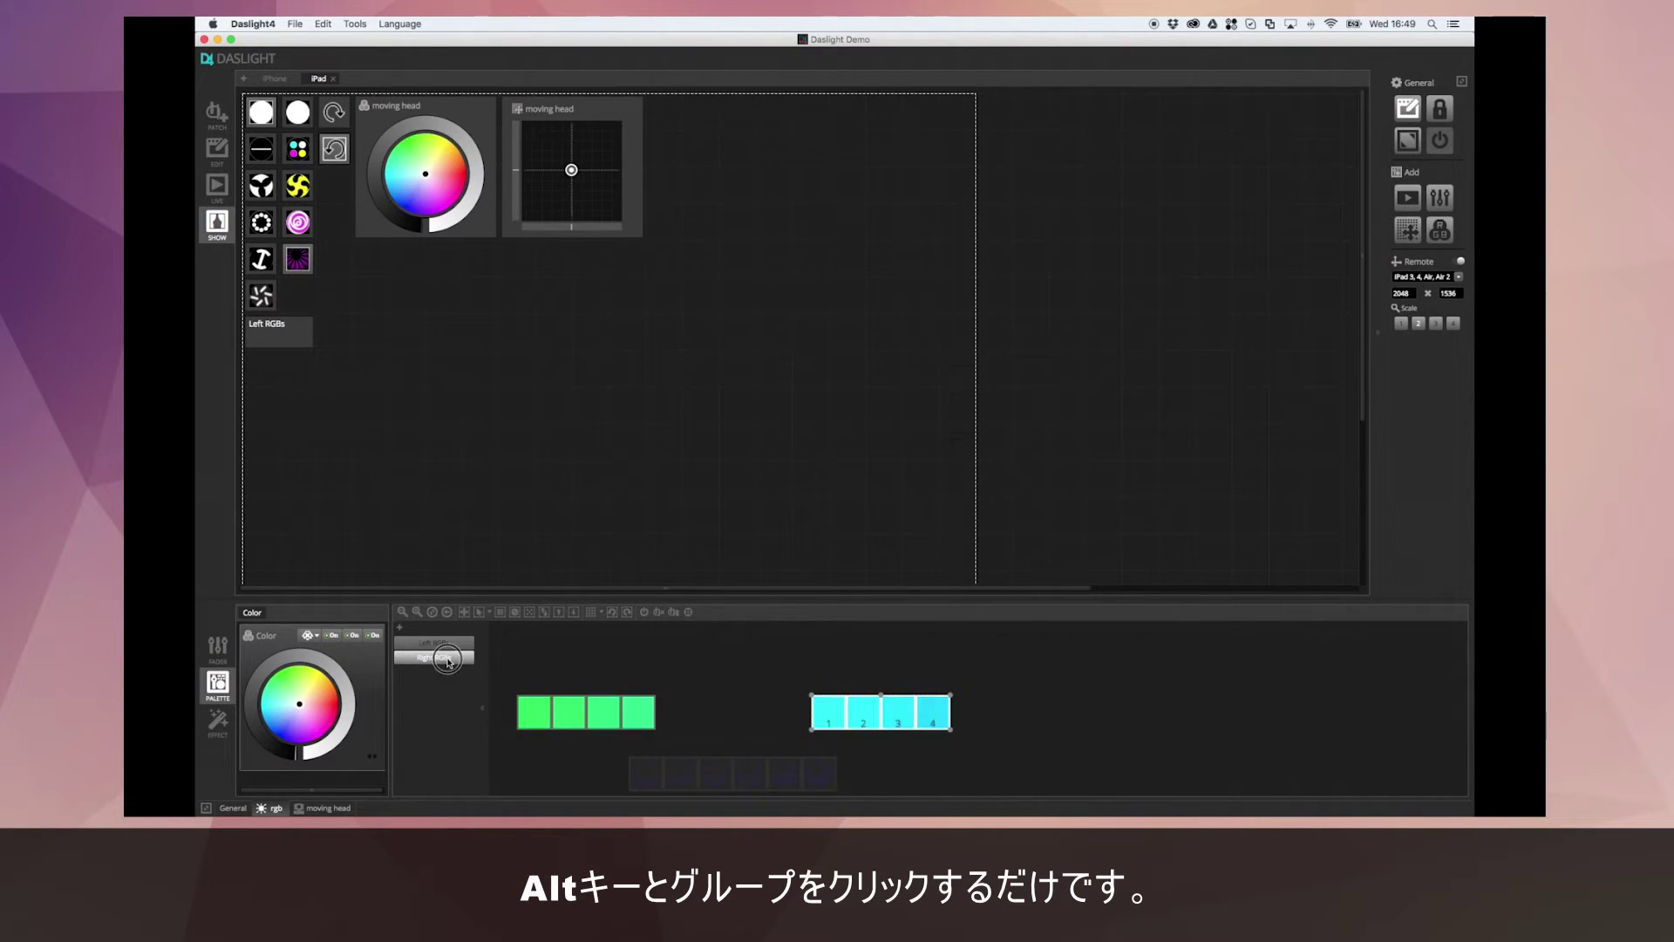
alt+click(448, 660)
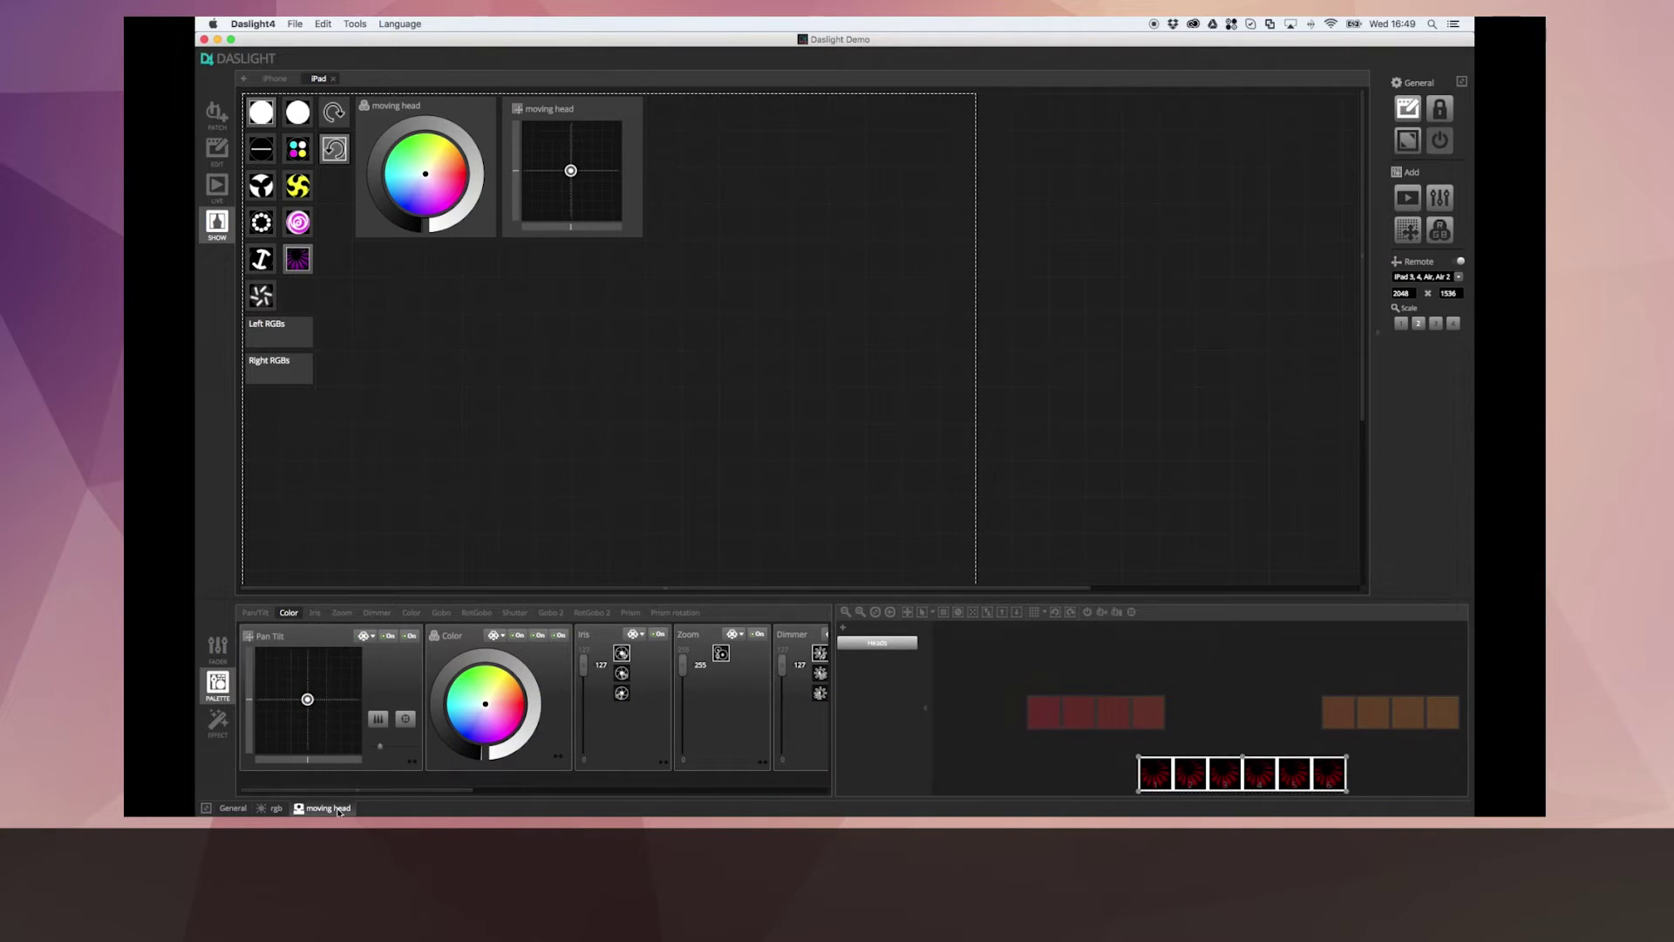
alt+click(886, 655)
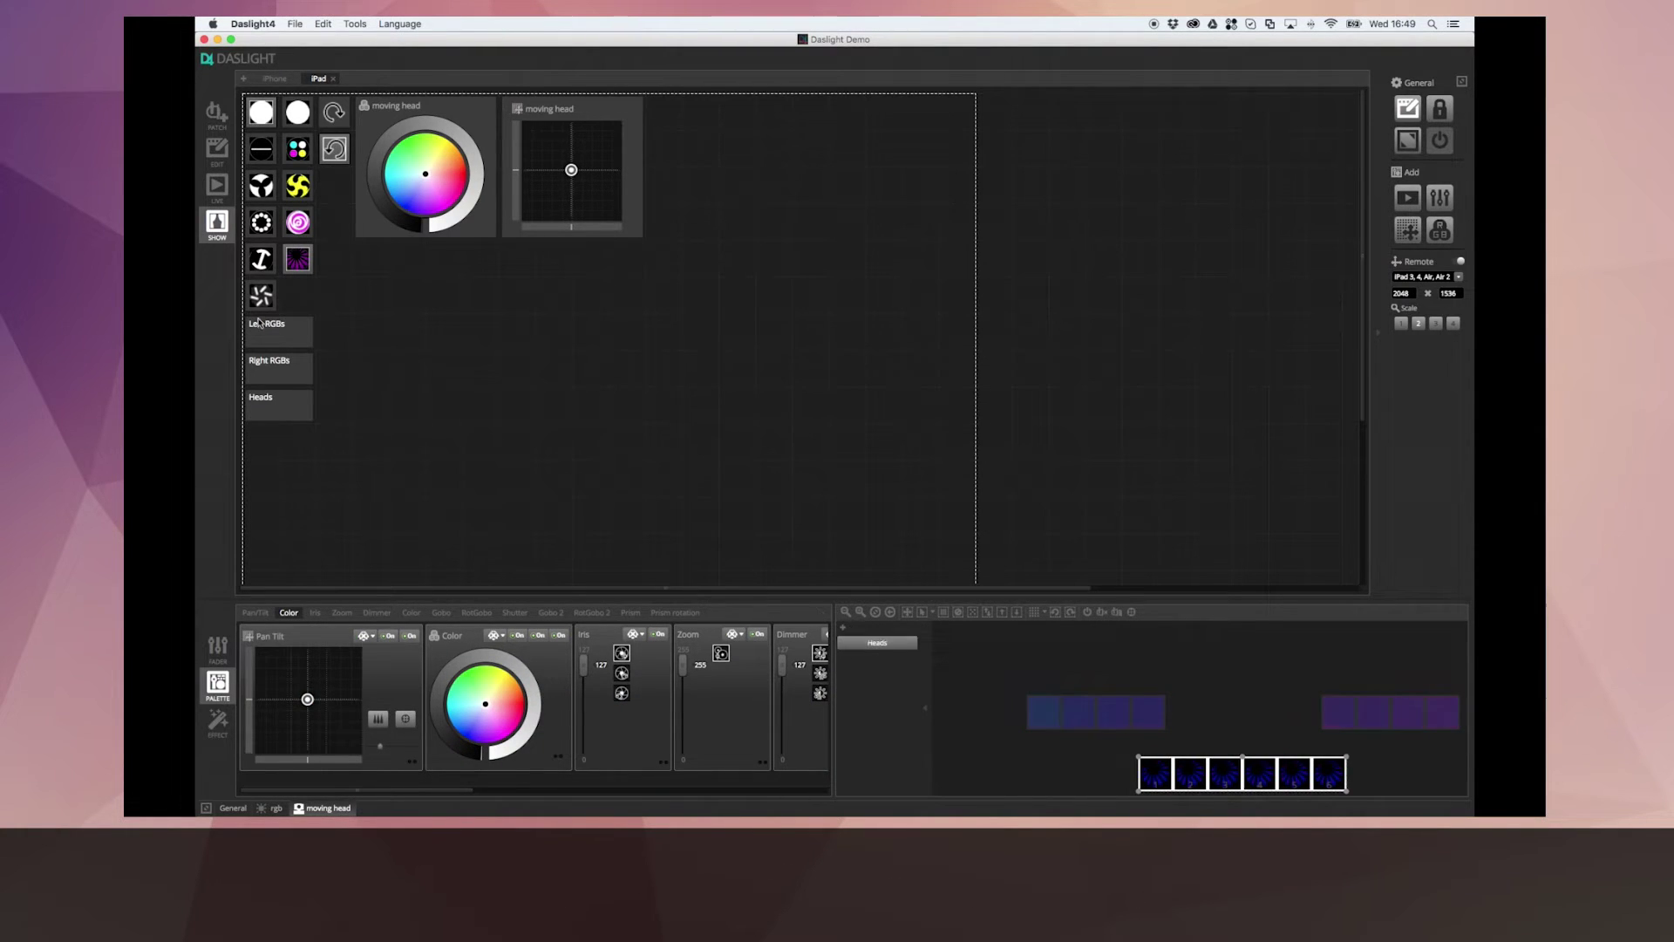
drag(272, 331, 738, 135)
click(1407, 108)
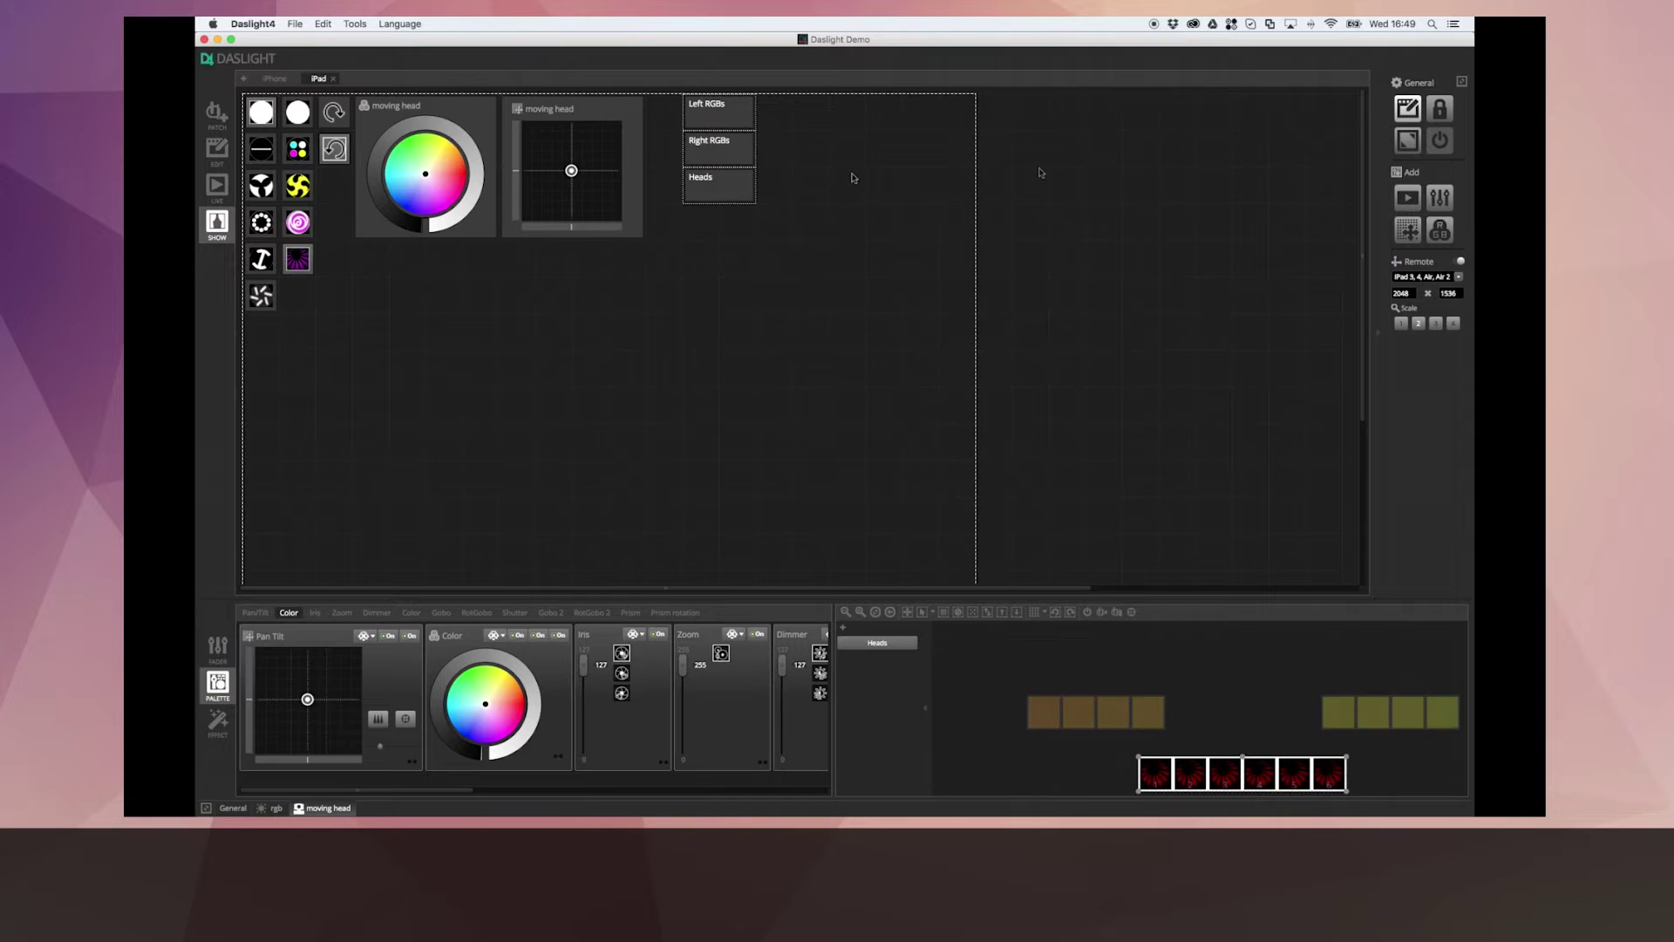
Try the Left RGBs and Right RGBs buttons, then show all fixtures in the General view
click(737, 119)
click(728, 145)
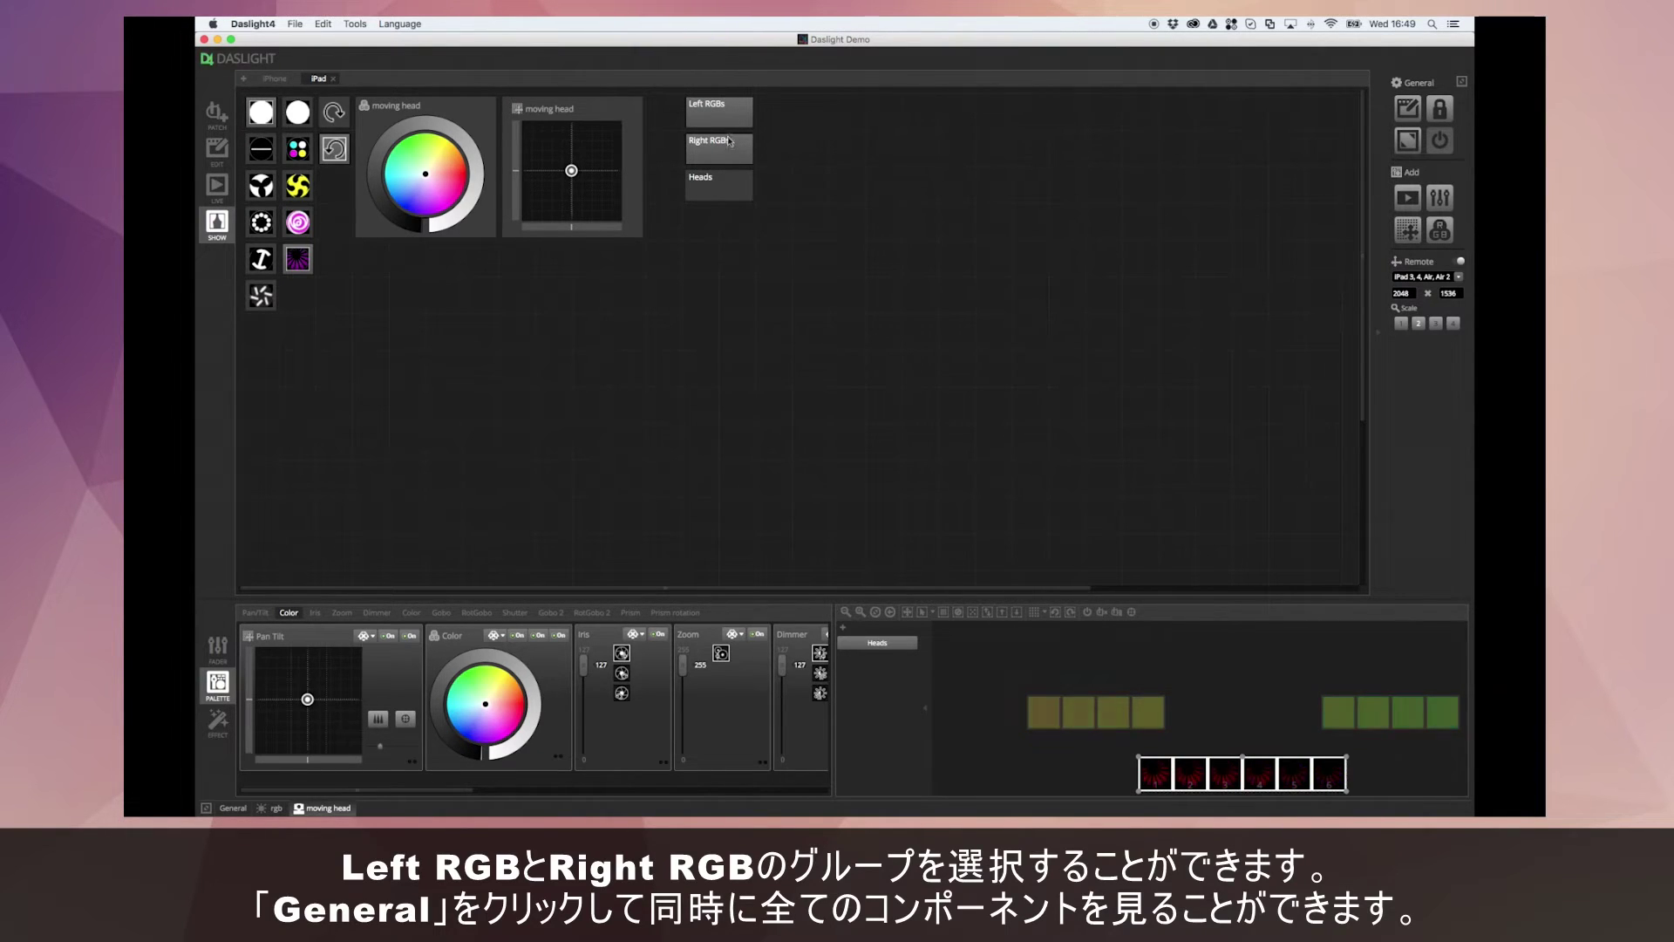
click(238, 809)
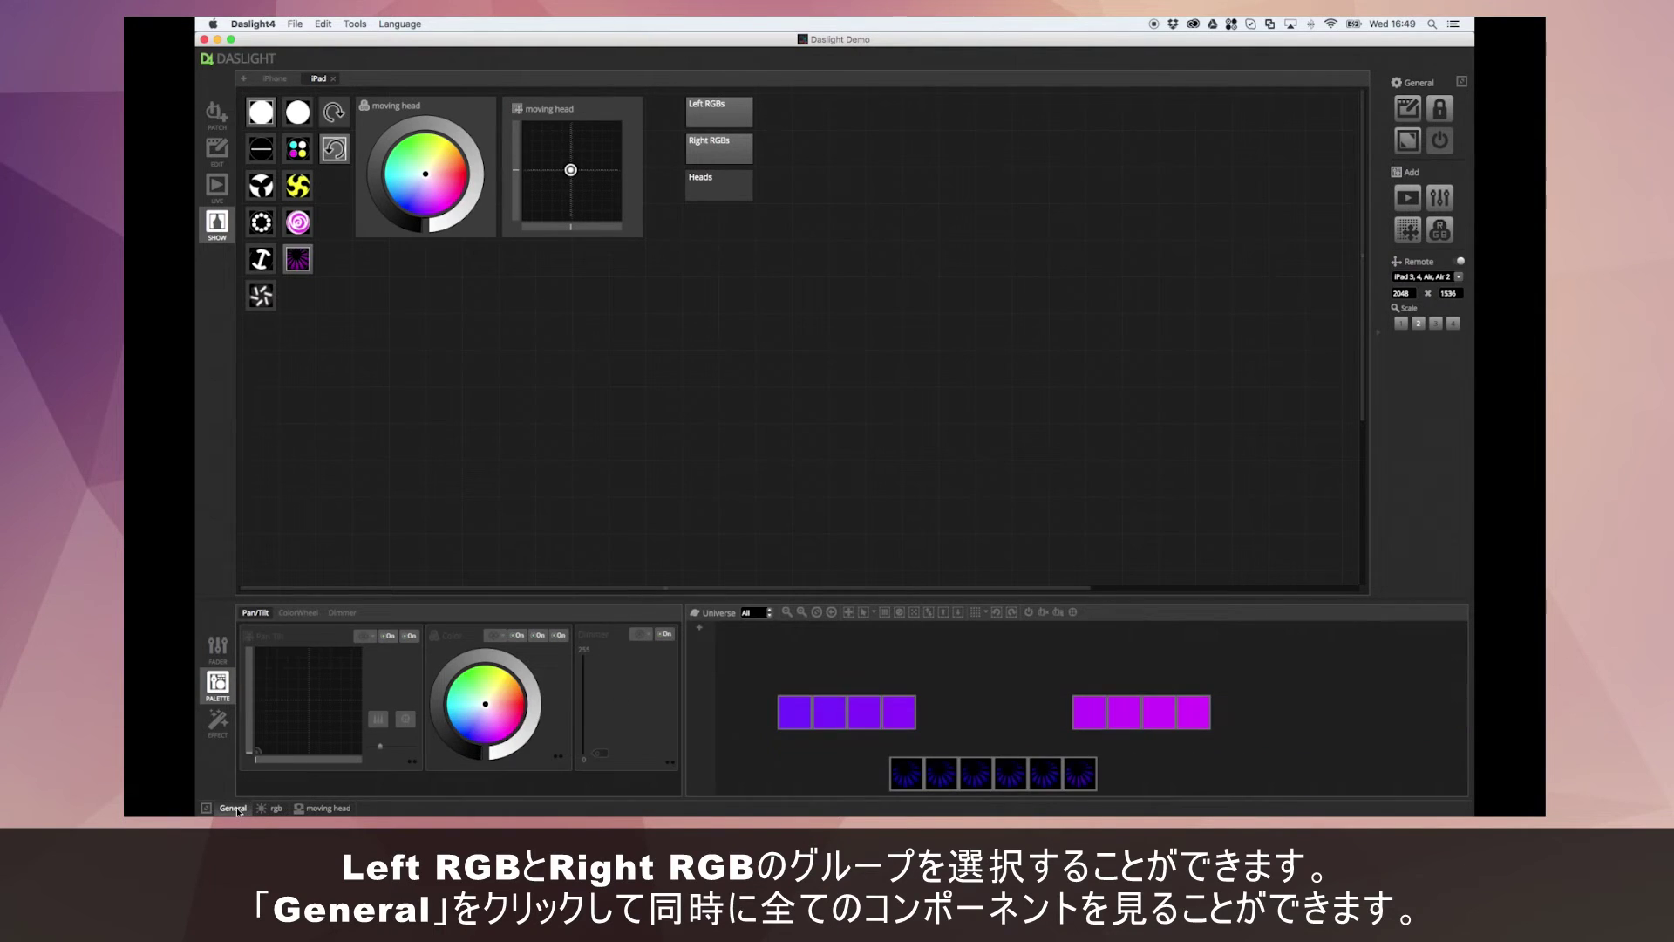
Press Left RGBs, Right RGBs and Heads in turn to check their selections, then deselect Heads
click(737, 119)
click(738, 115)
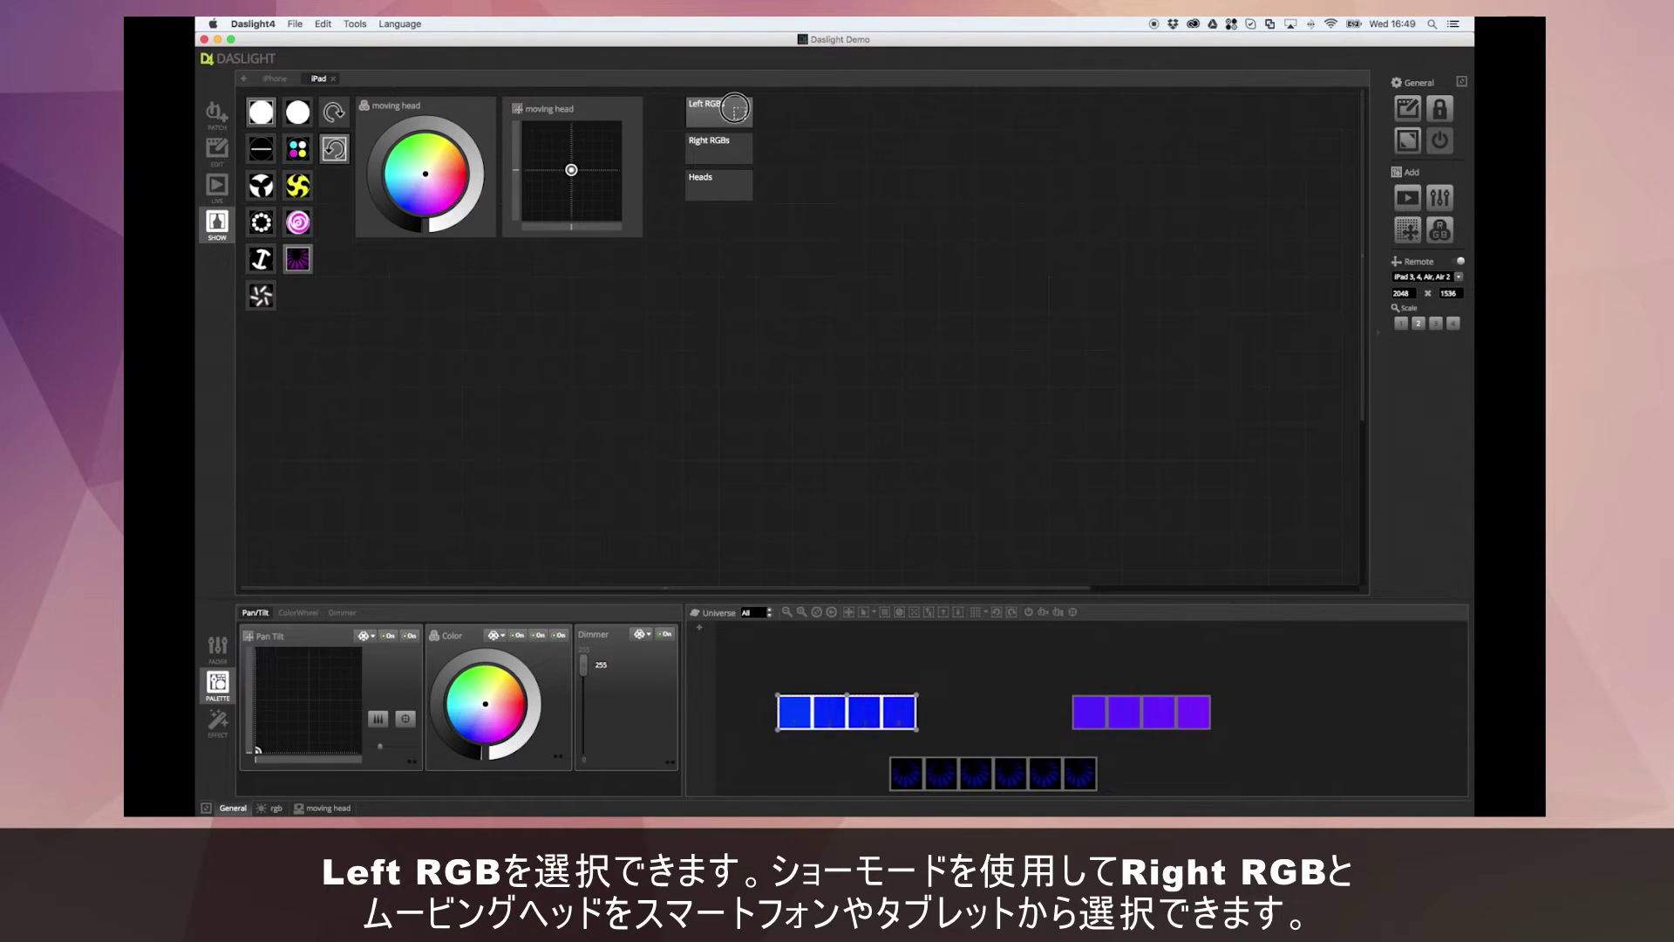
click(732, 150)
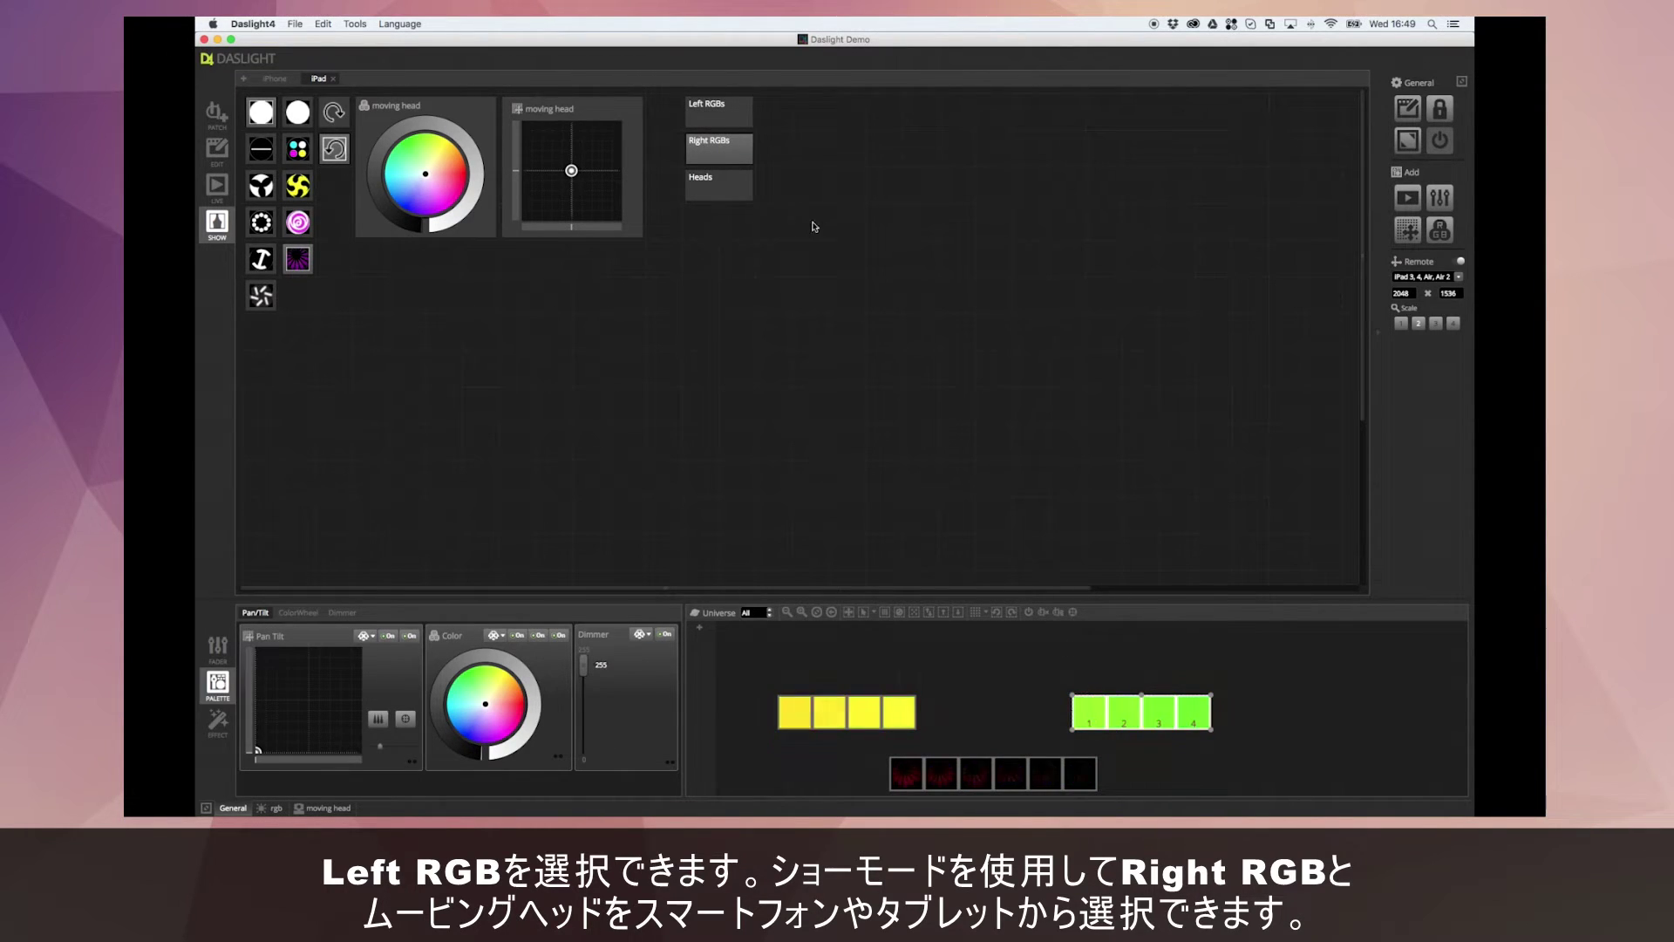
click(711, 175)
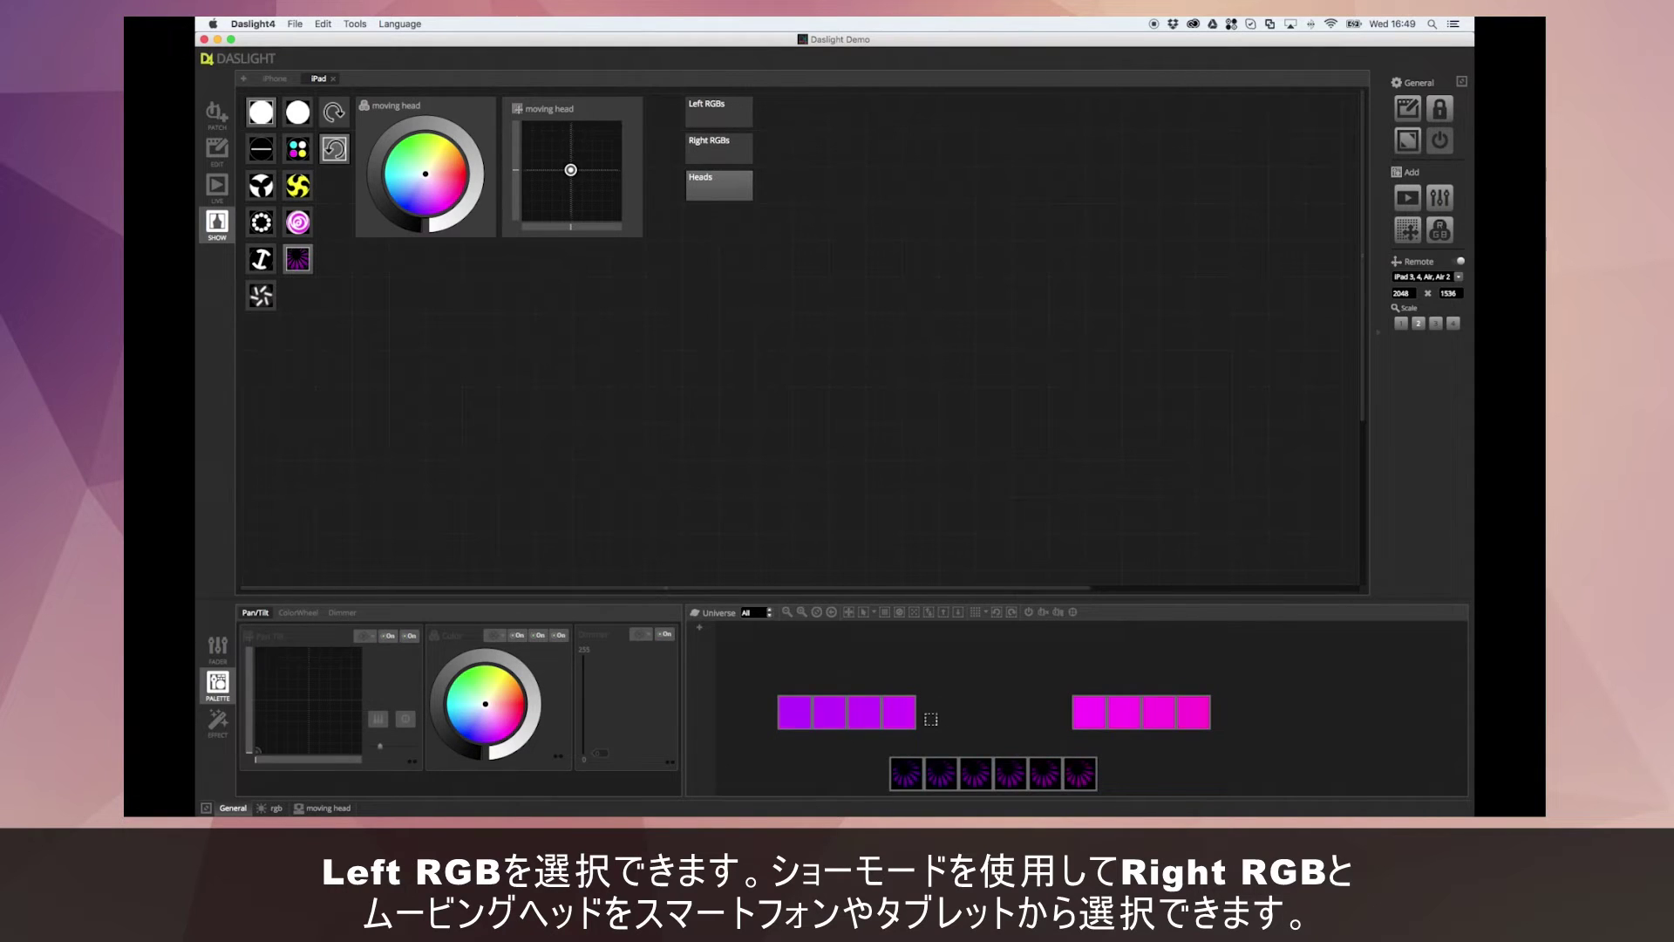
click(731, 186)
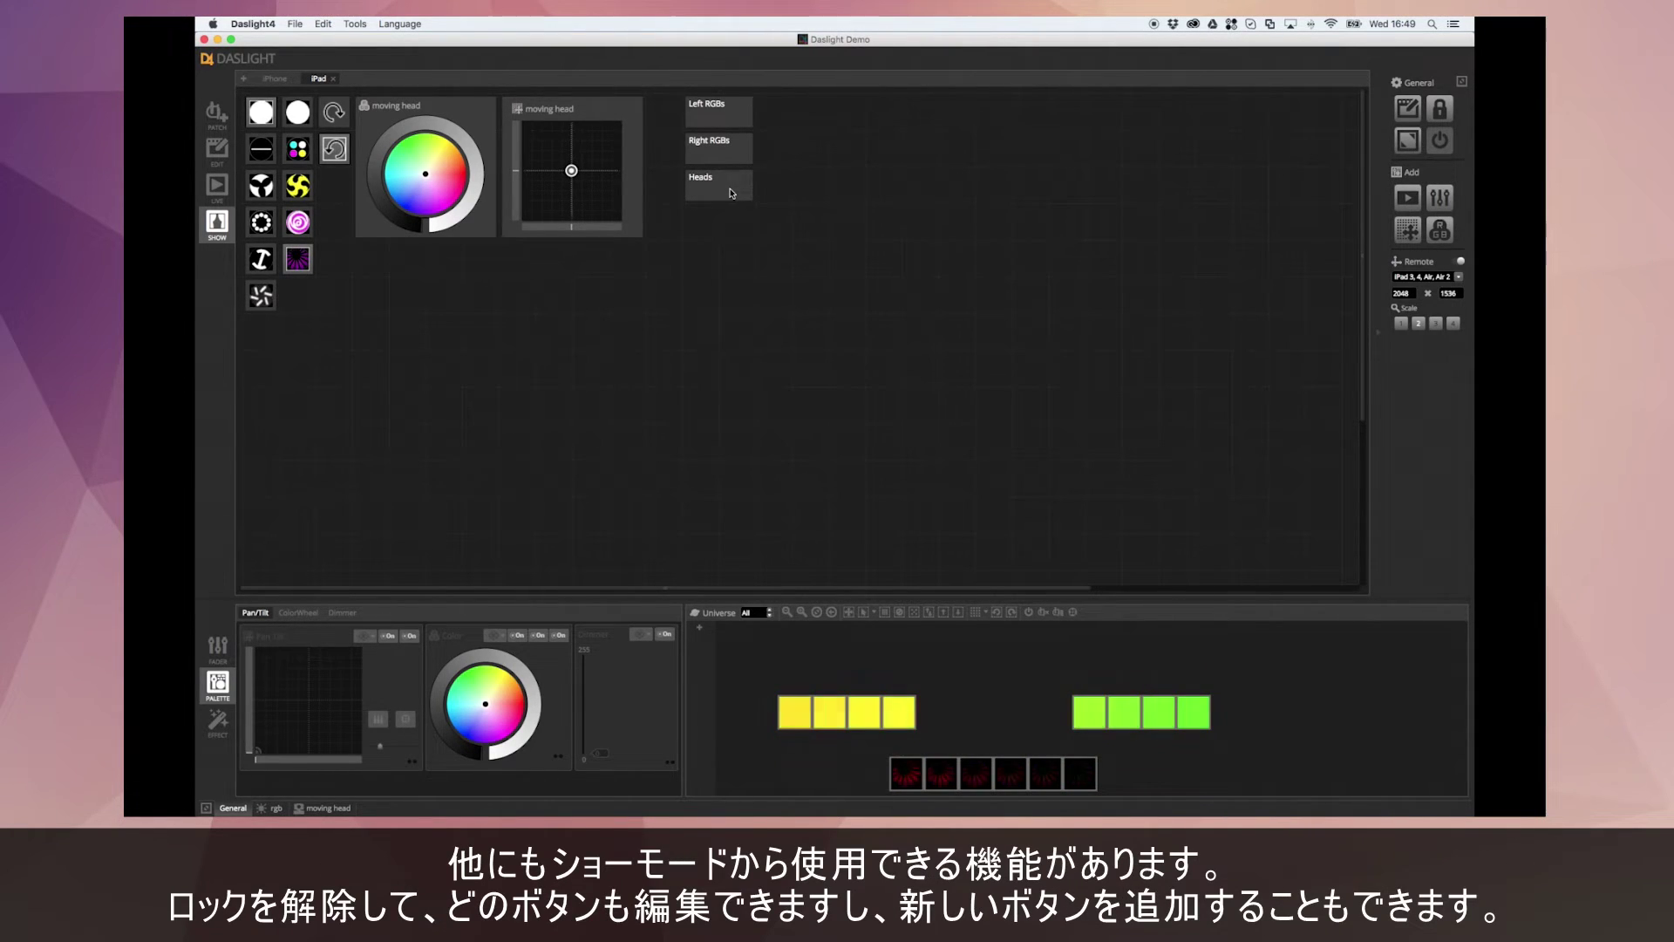
Add a new show-page button custom-named 'Scene 1 + 2' and open the association chooser for its On action
click(1413, 109)
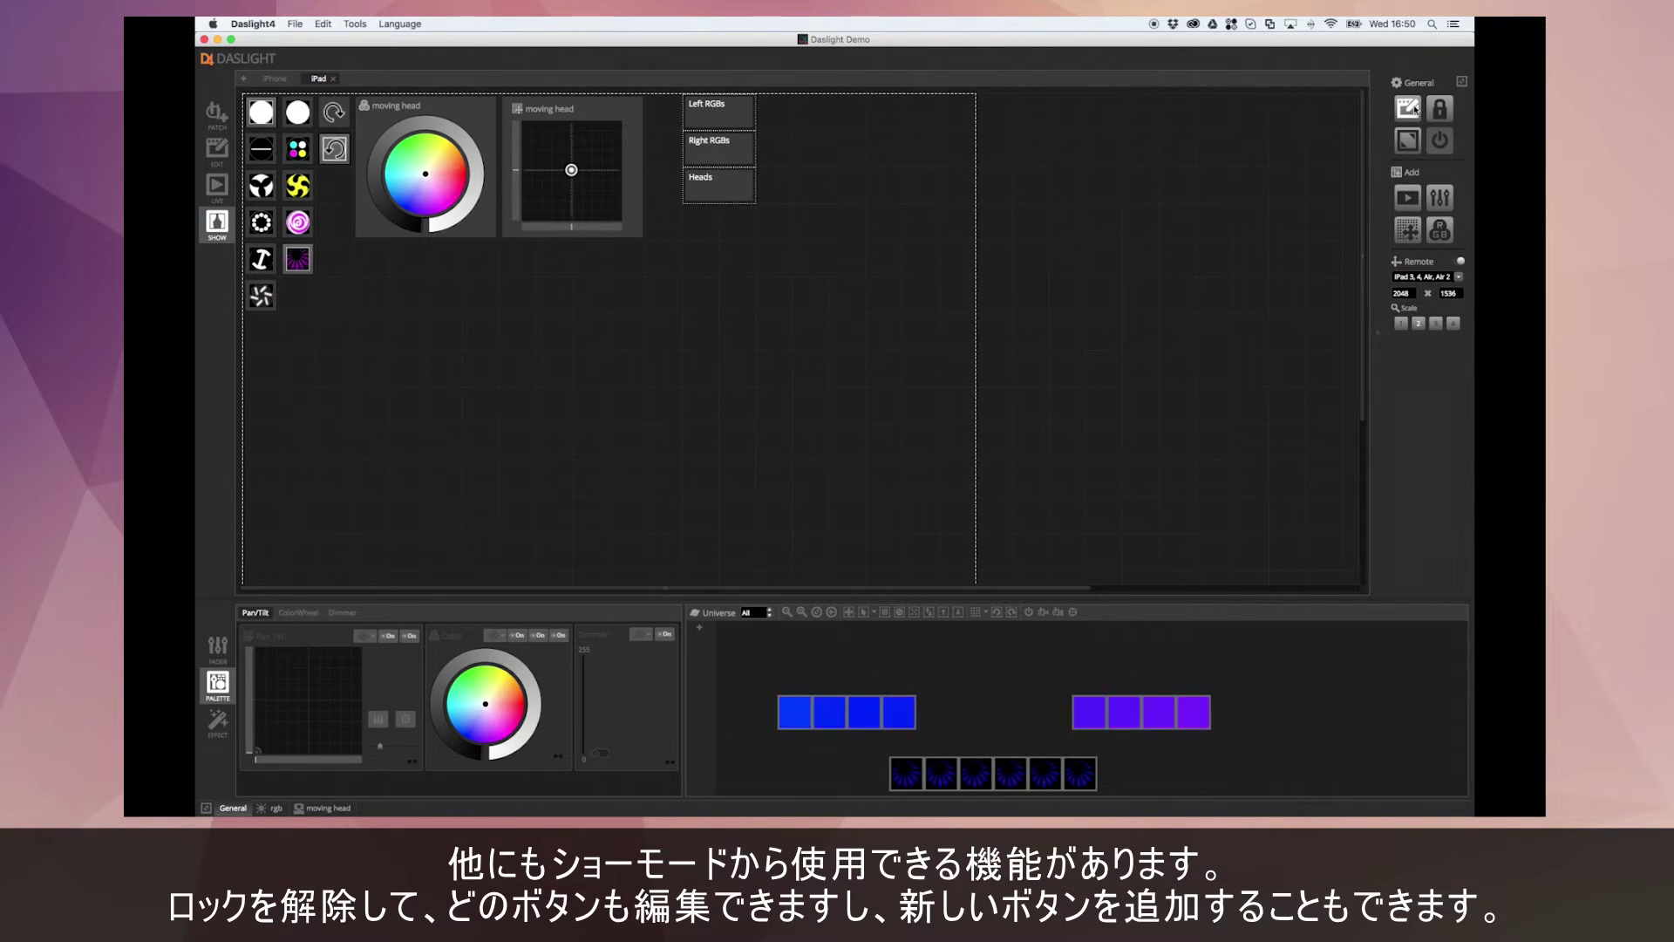
click(1409, 202)
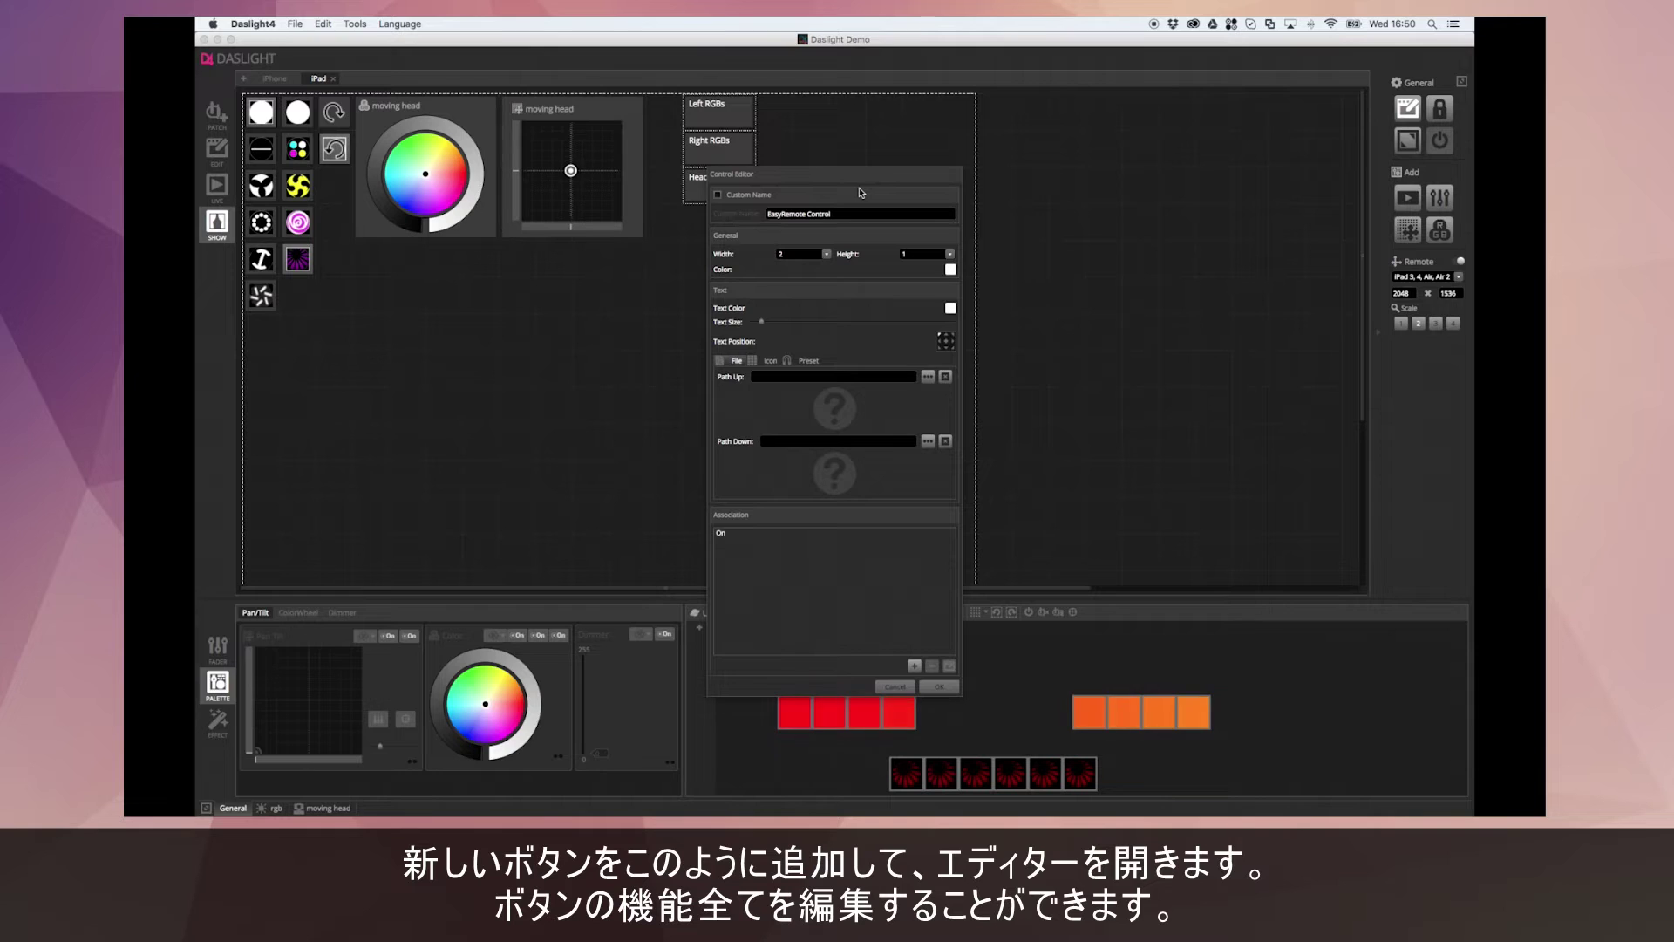
click(762, 196)
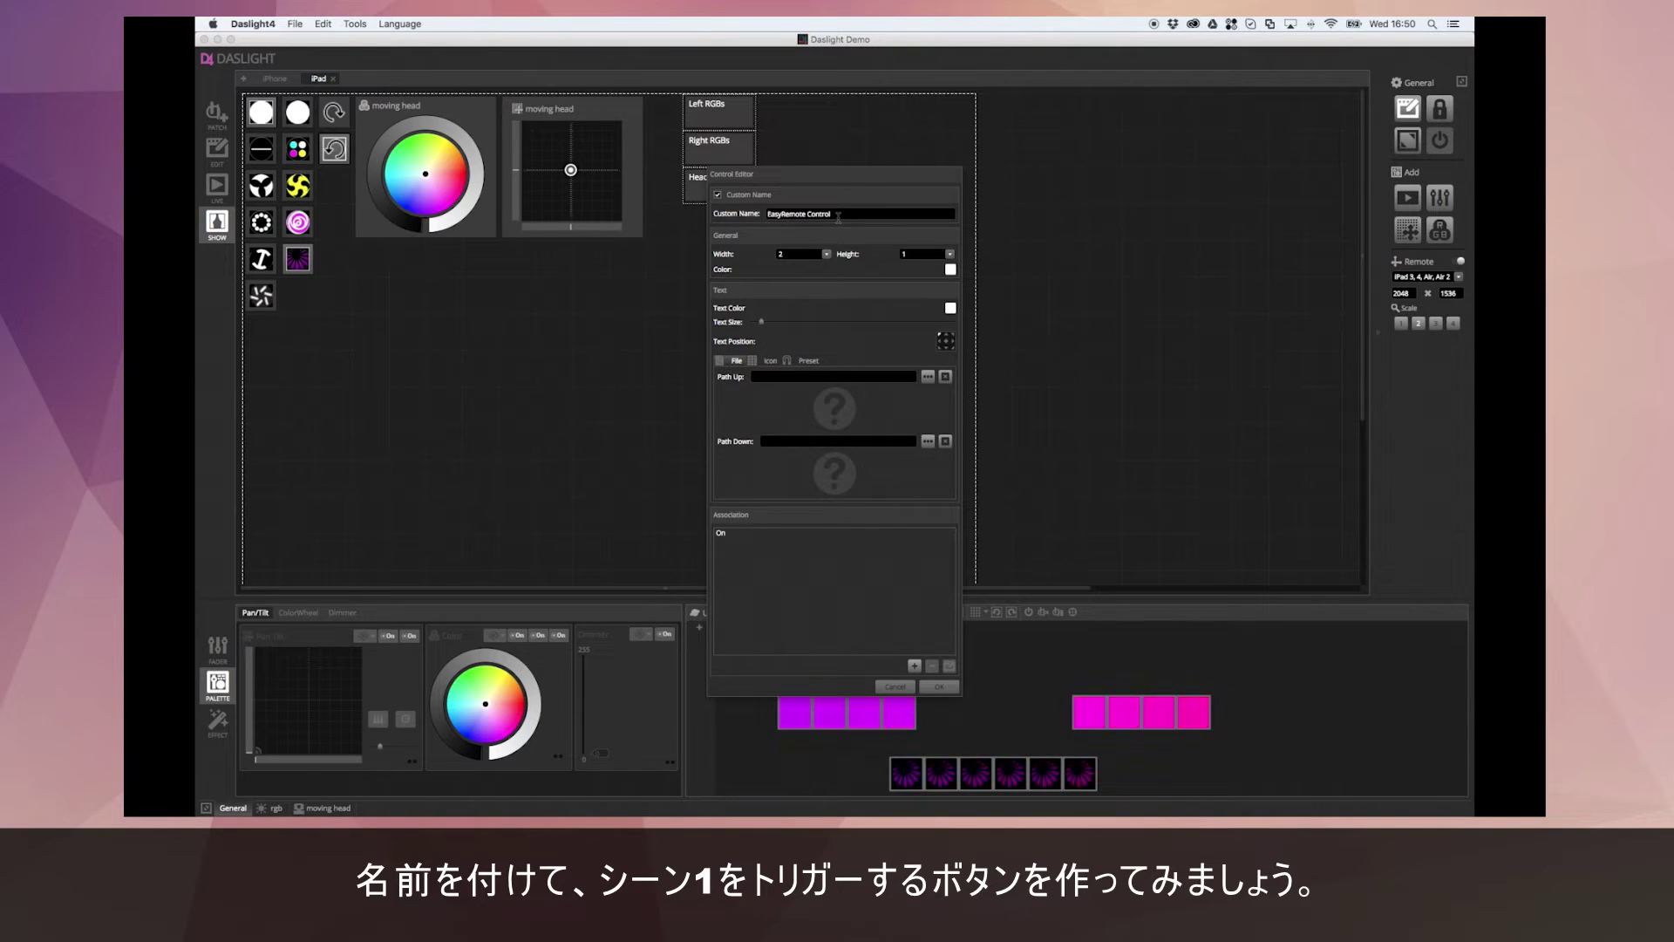
drag(843, 217, 685, 219)
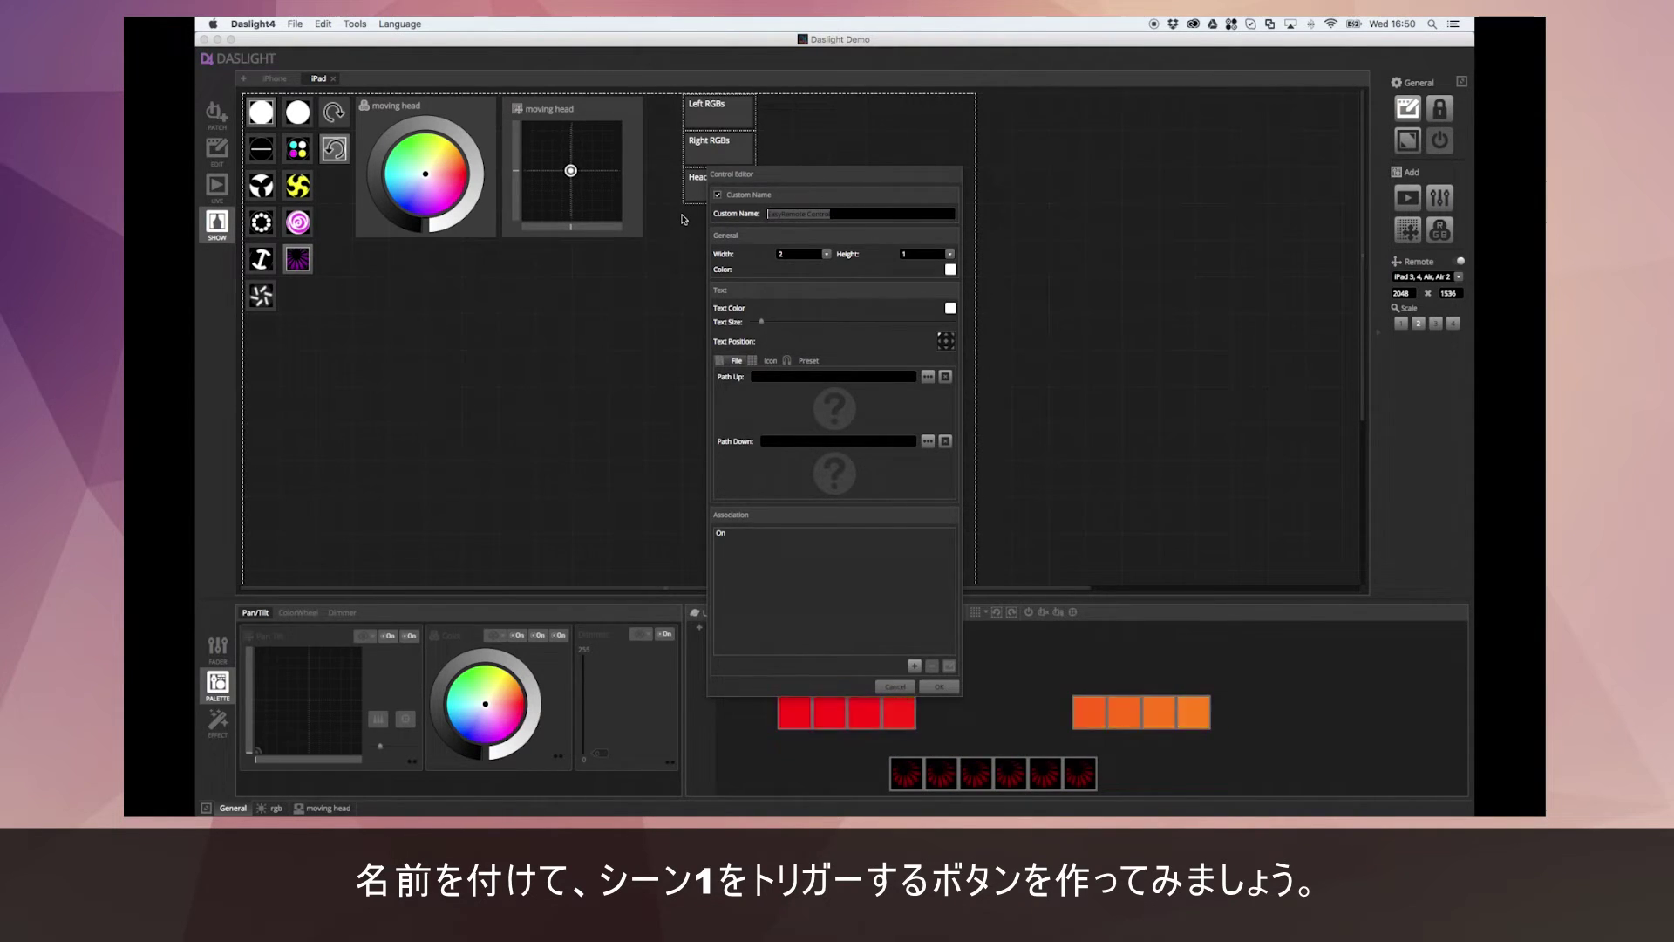
text(Sc)
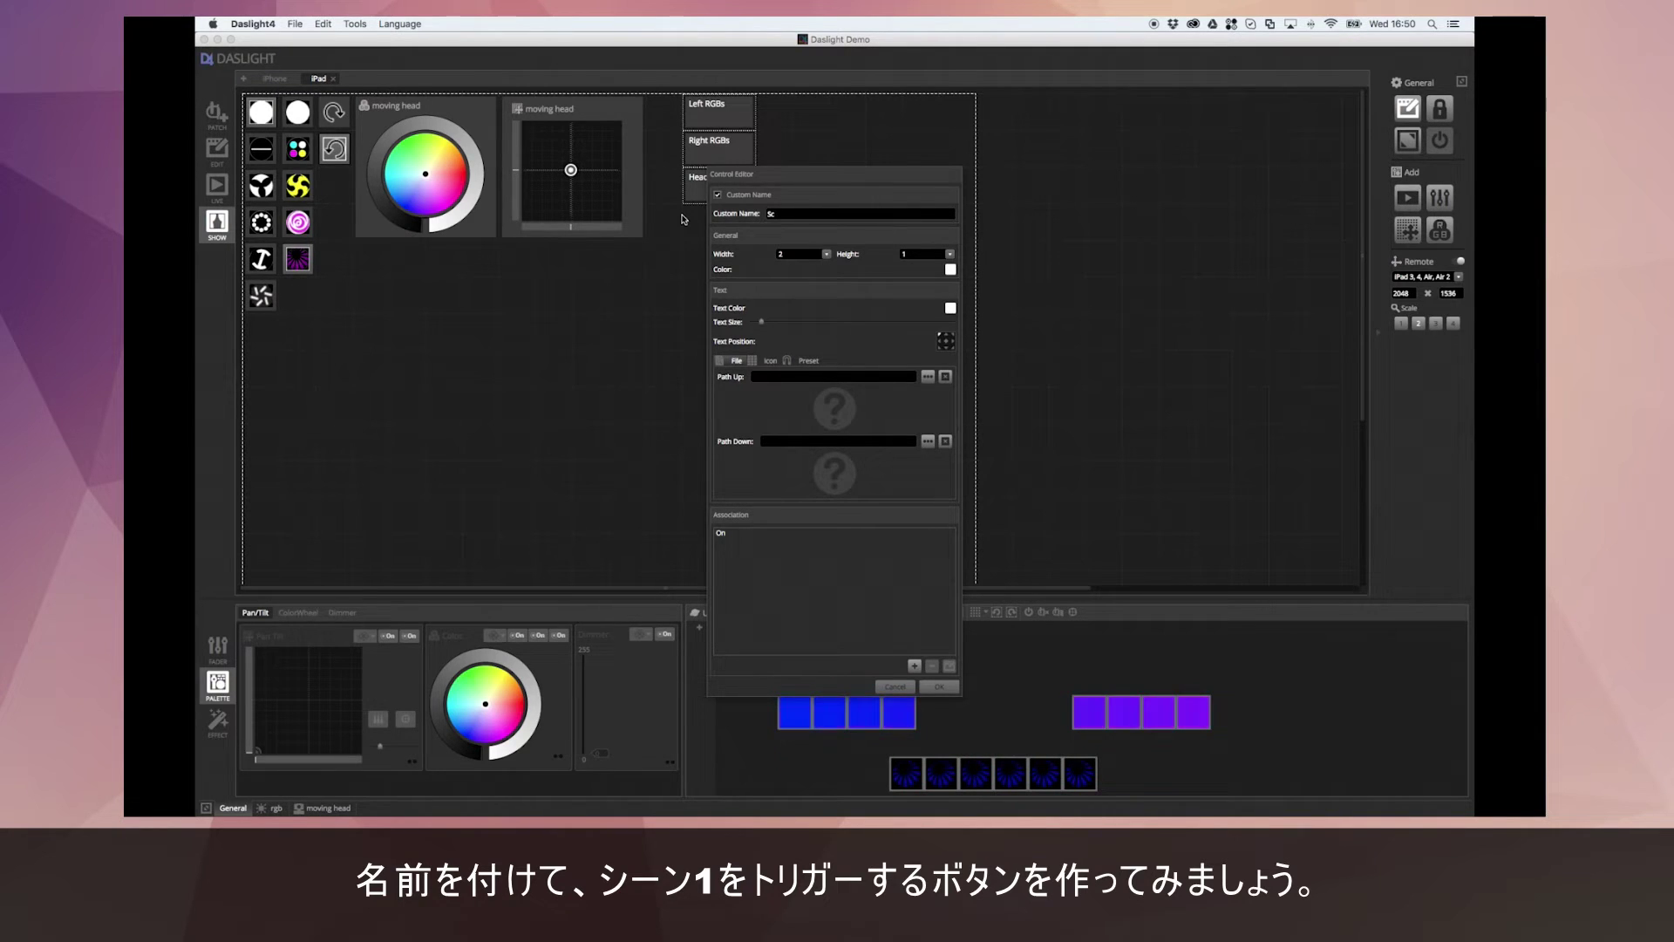
text(ene 1)
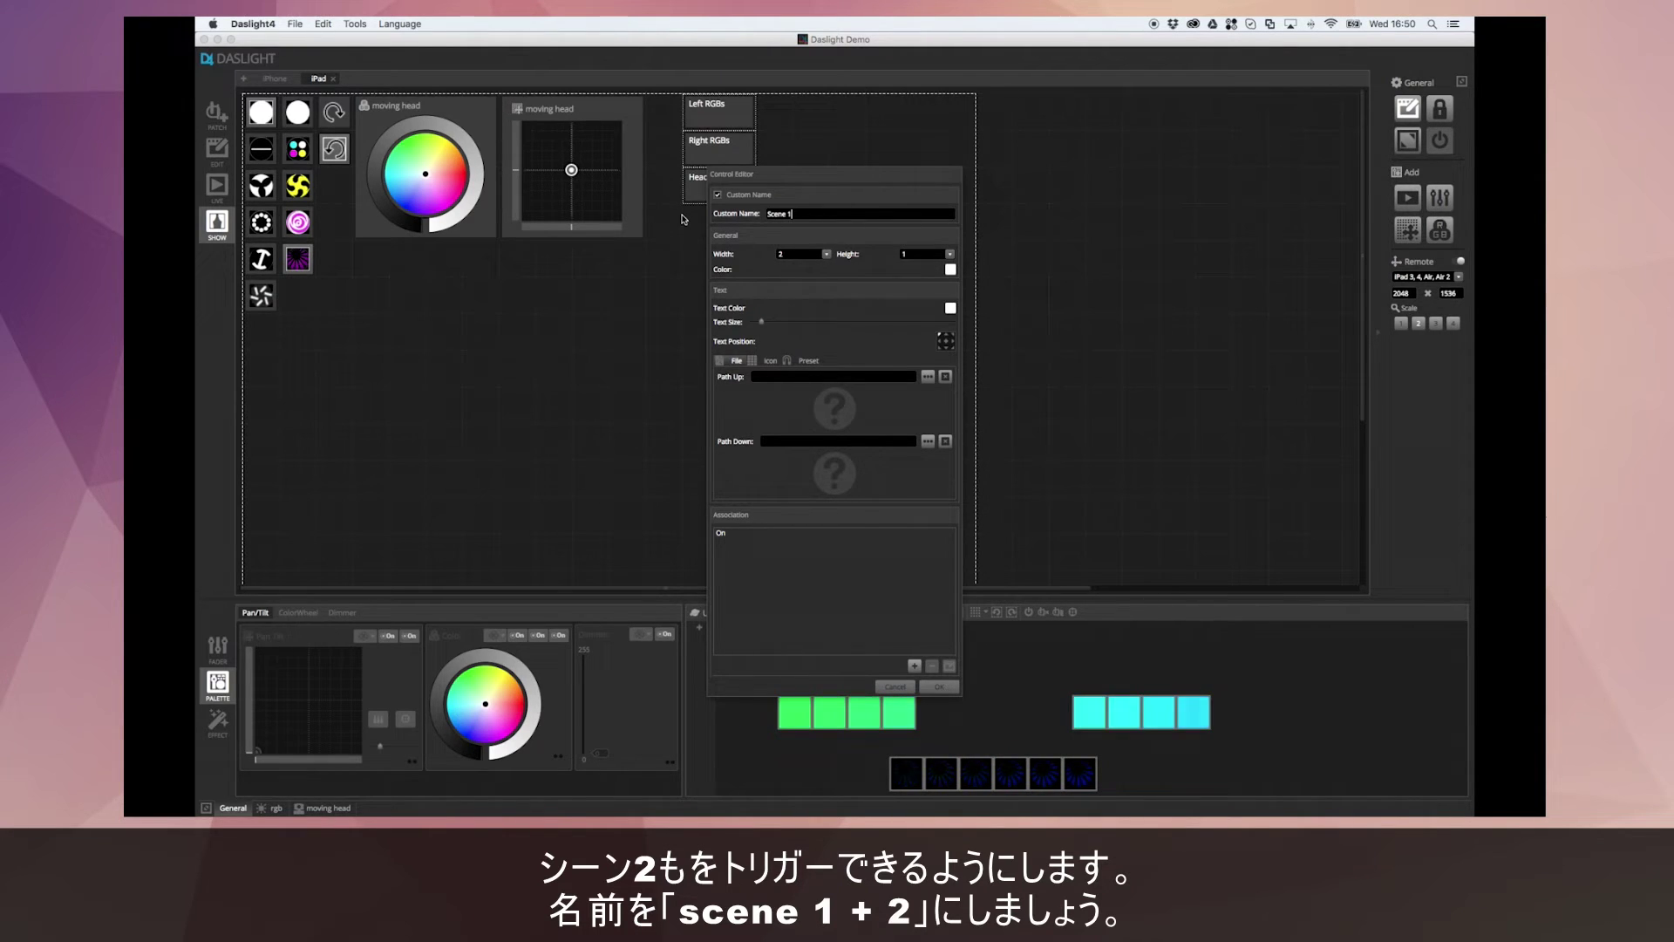
text( + 2)
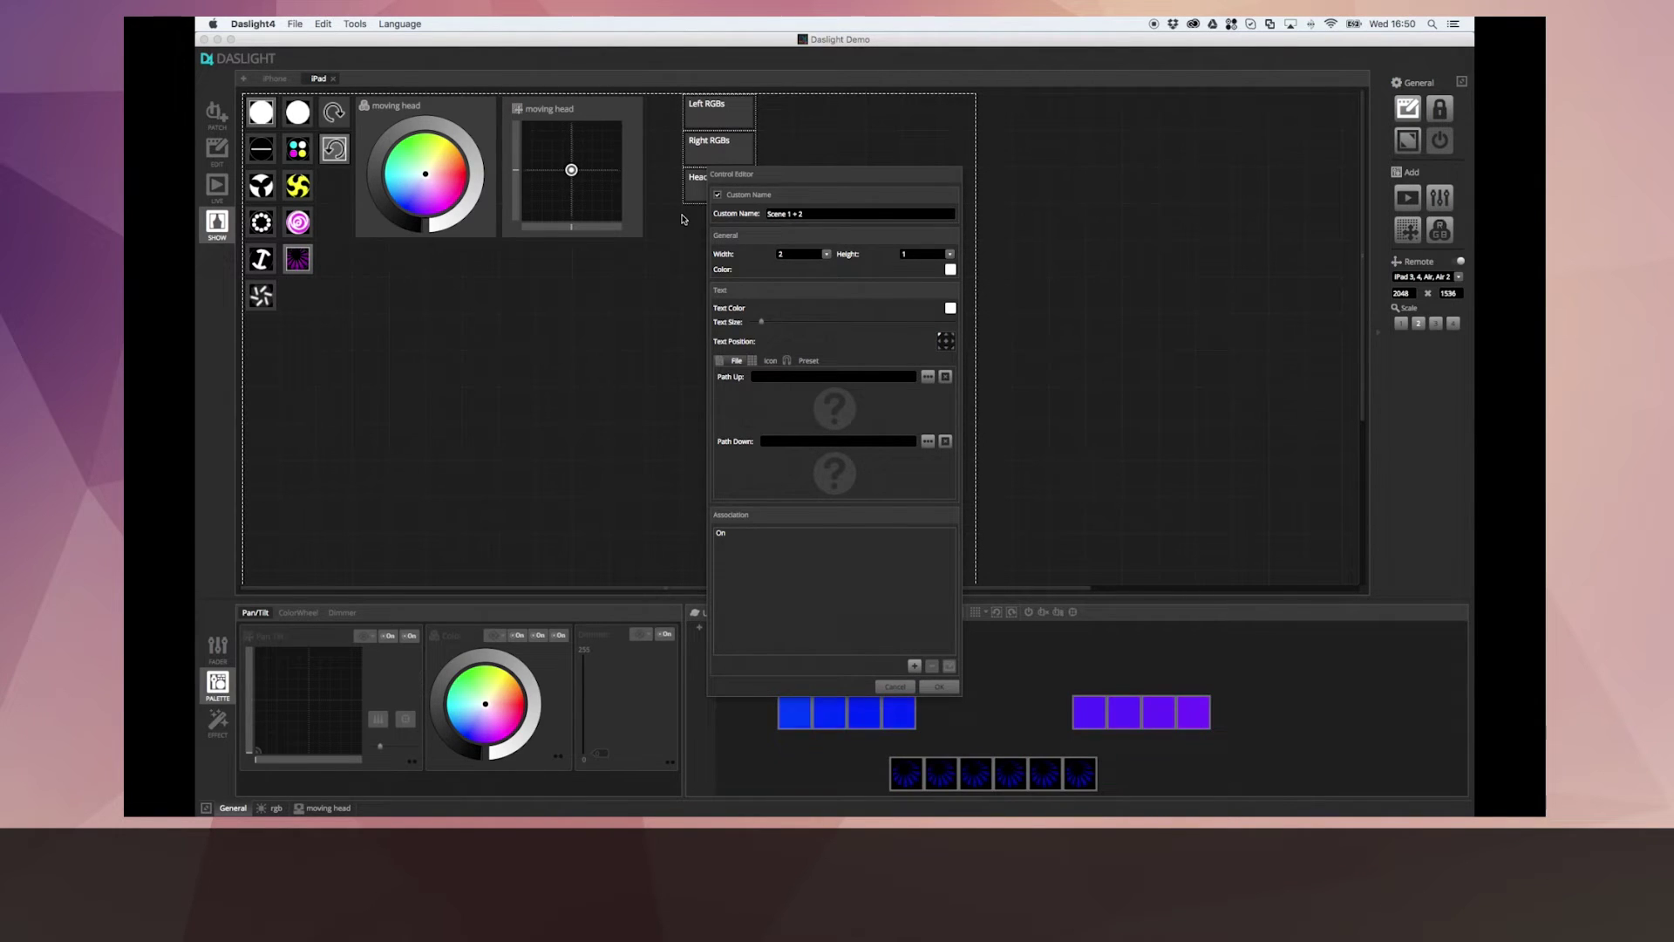
click(731, 533)
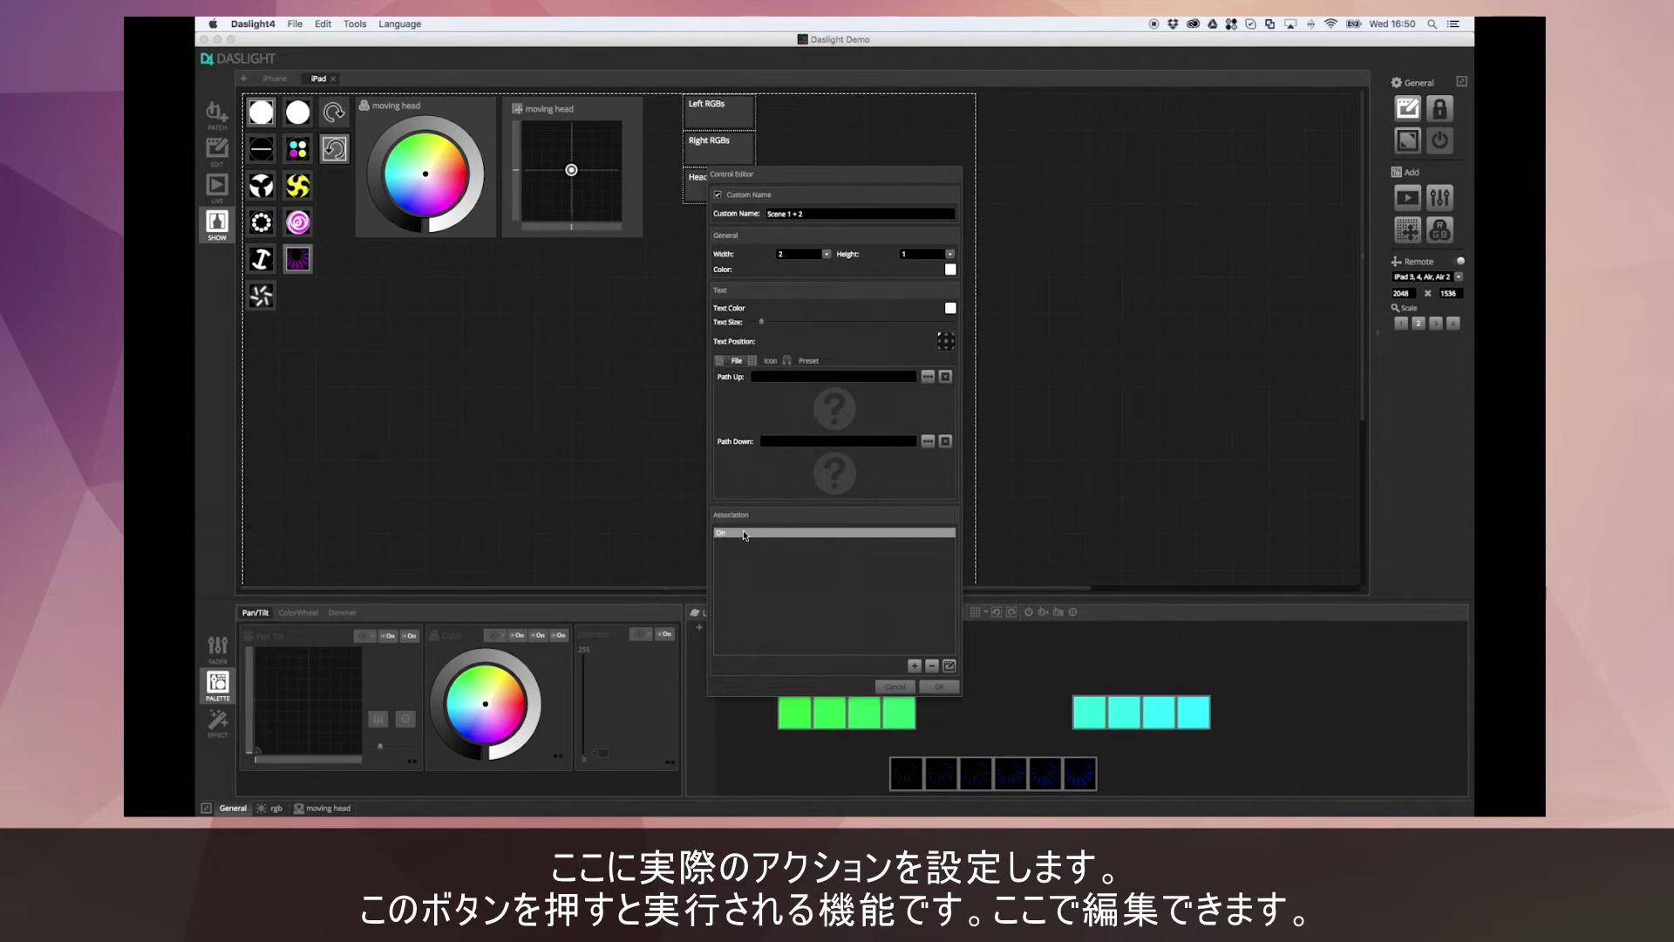
click(949, 667)
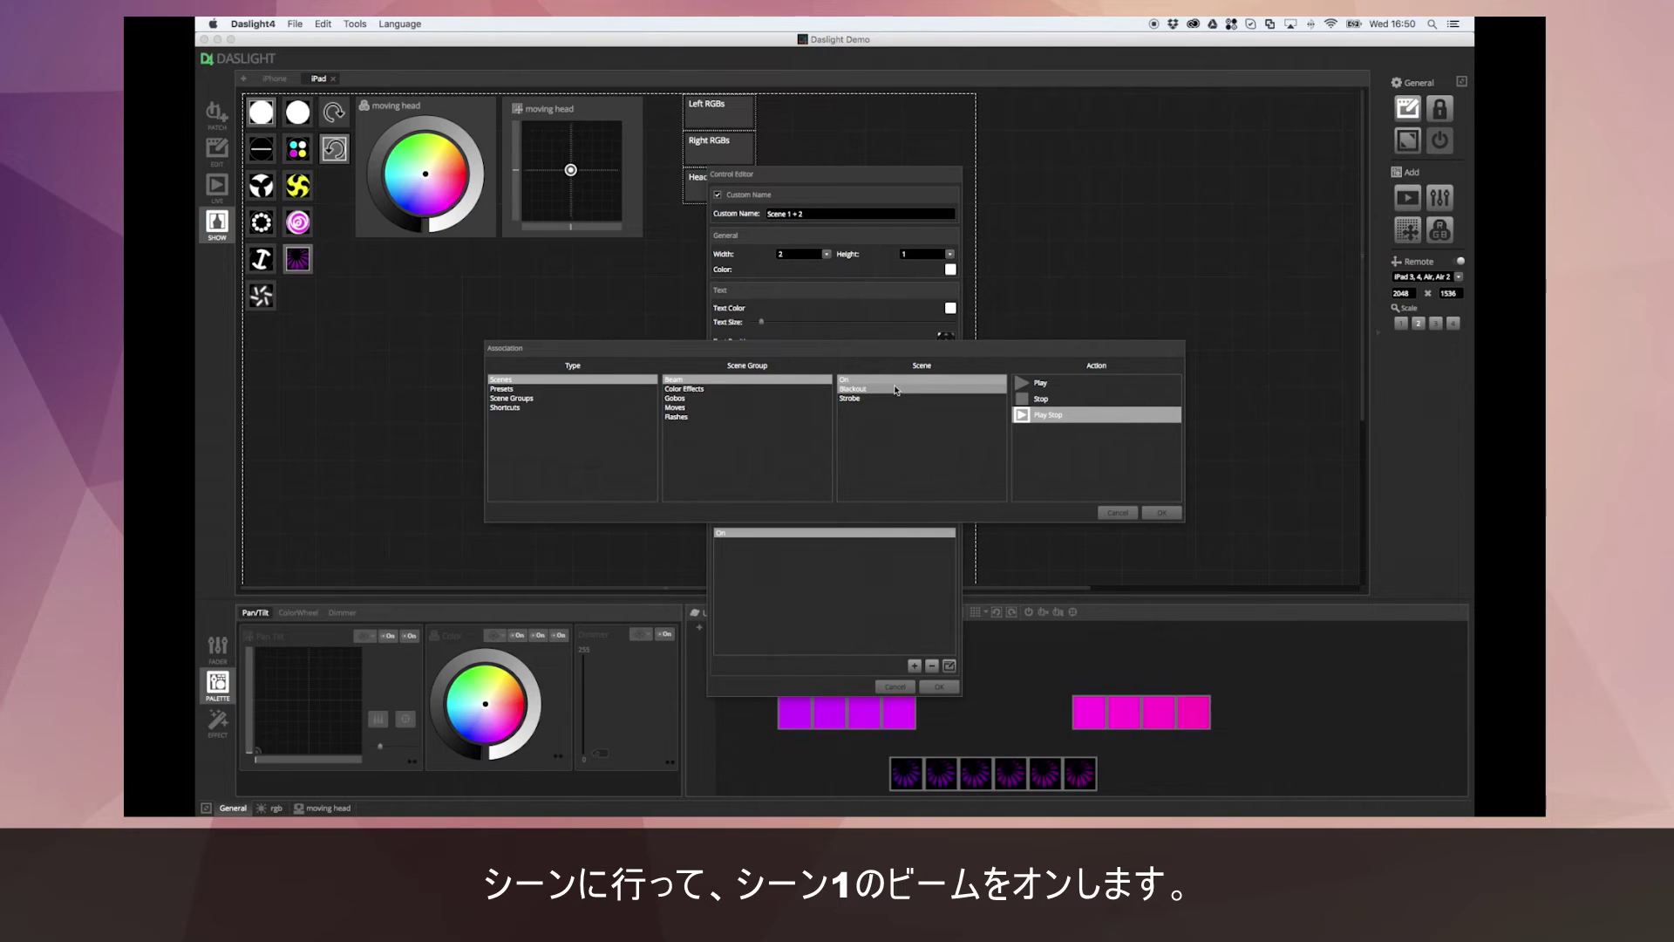
Confirm the On action and add a Play action for the Color Effects Rainbow scene
click(1162, 513)
click(914, 666)
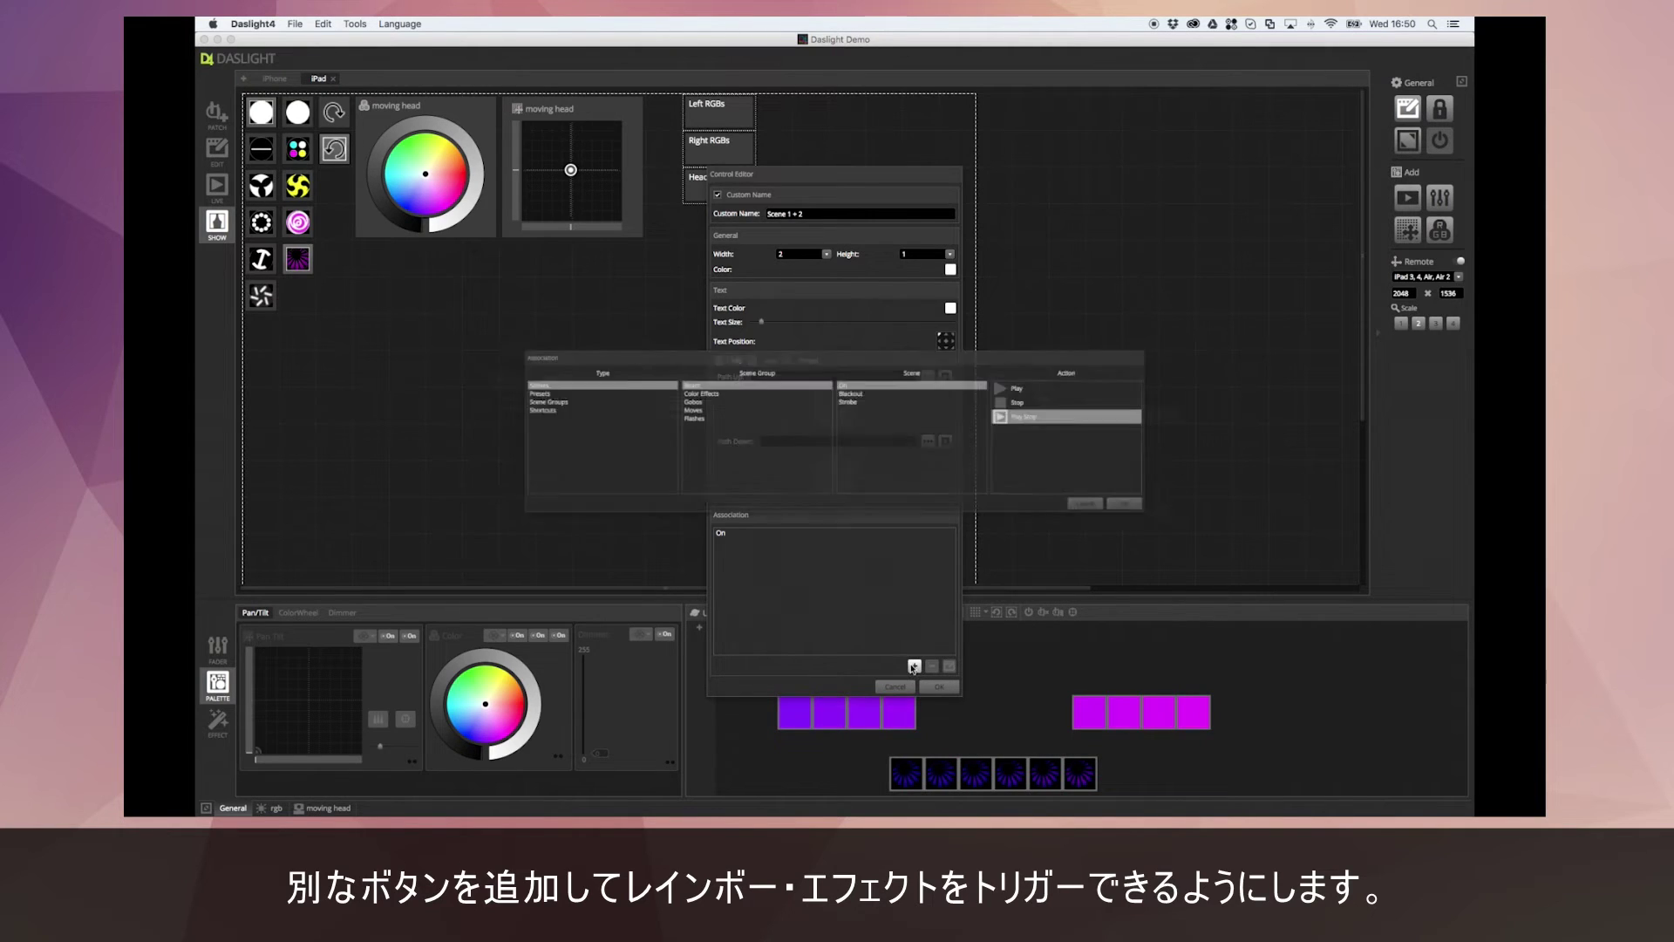
click(698, 390)
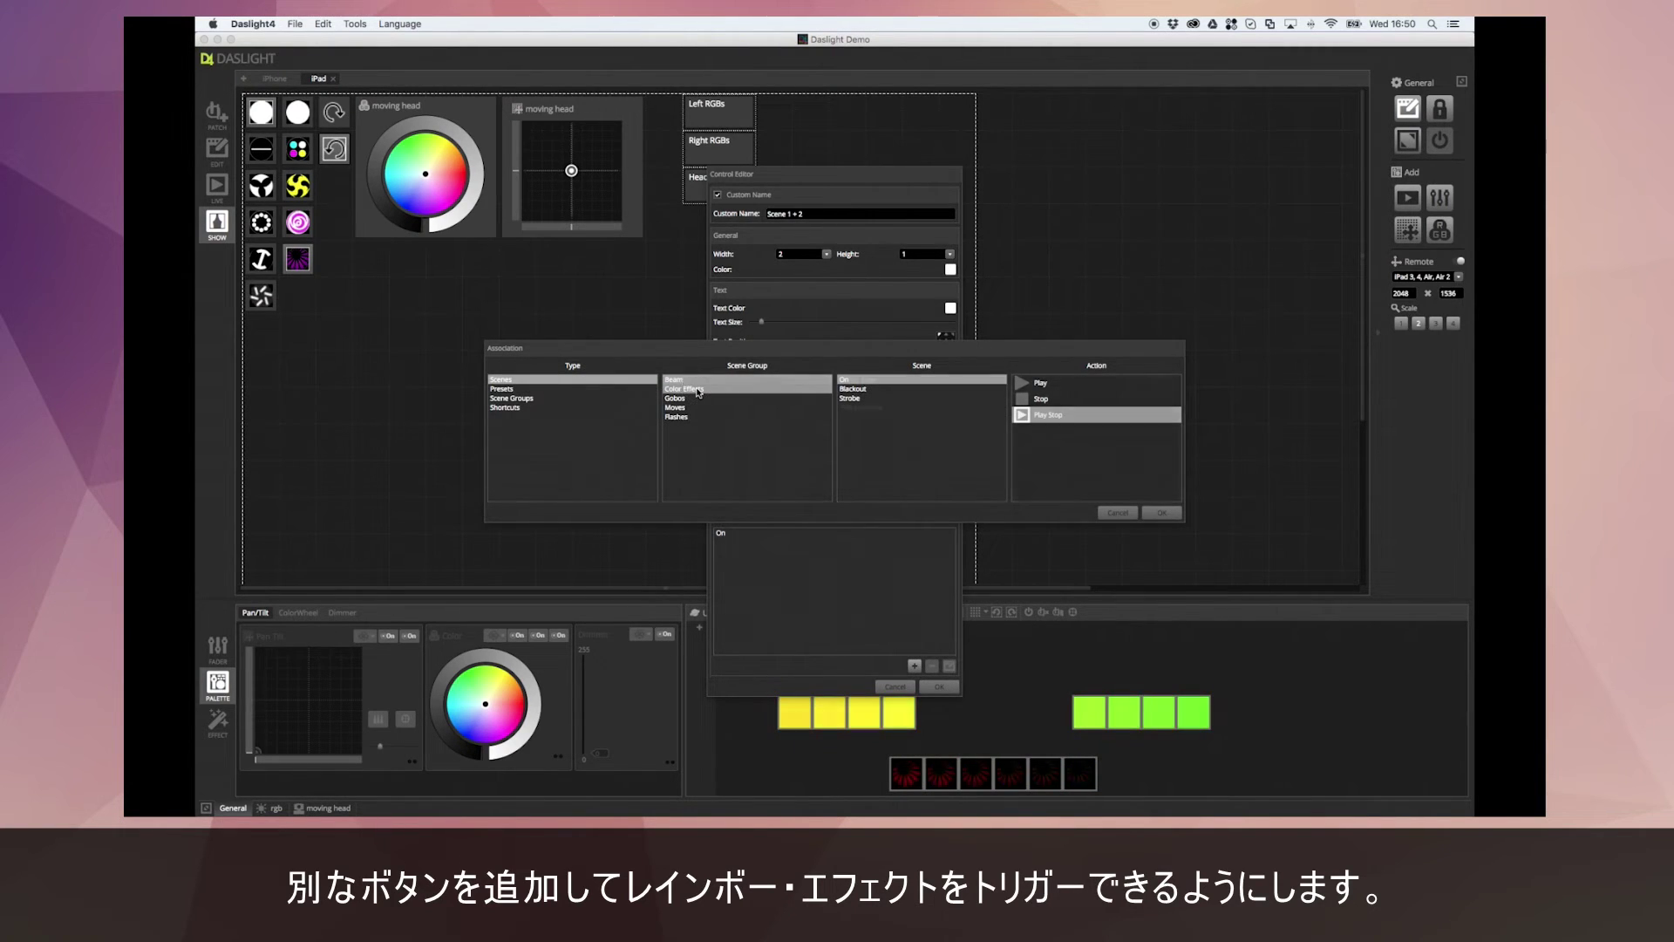
click(866, 390)
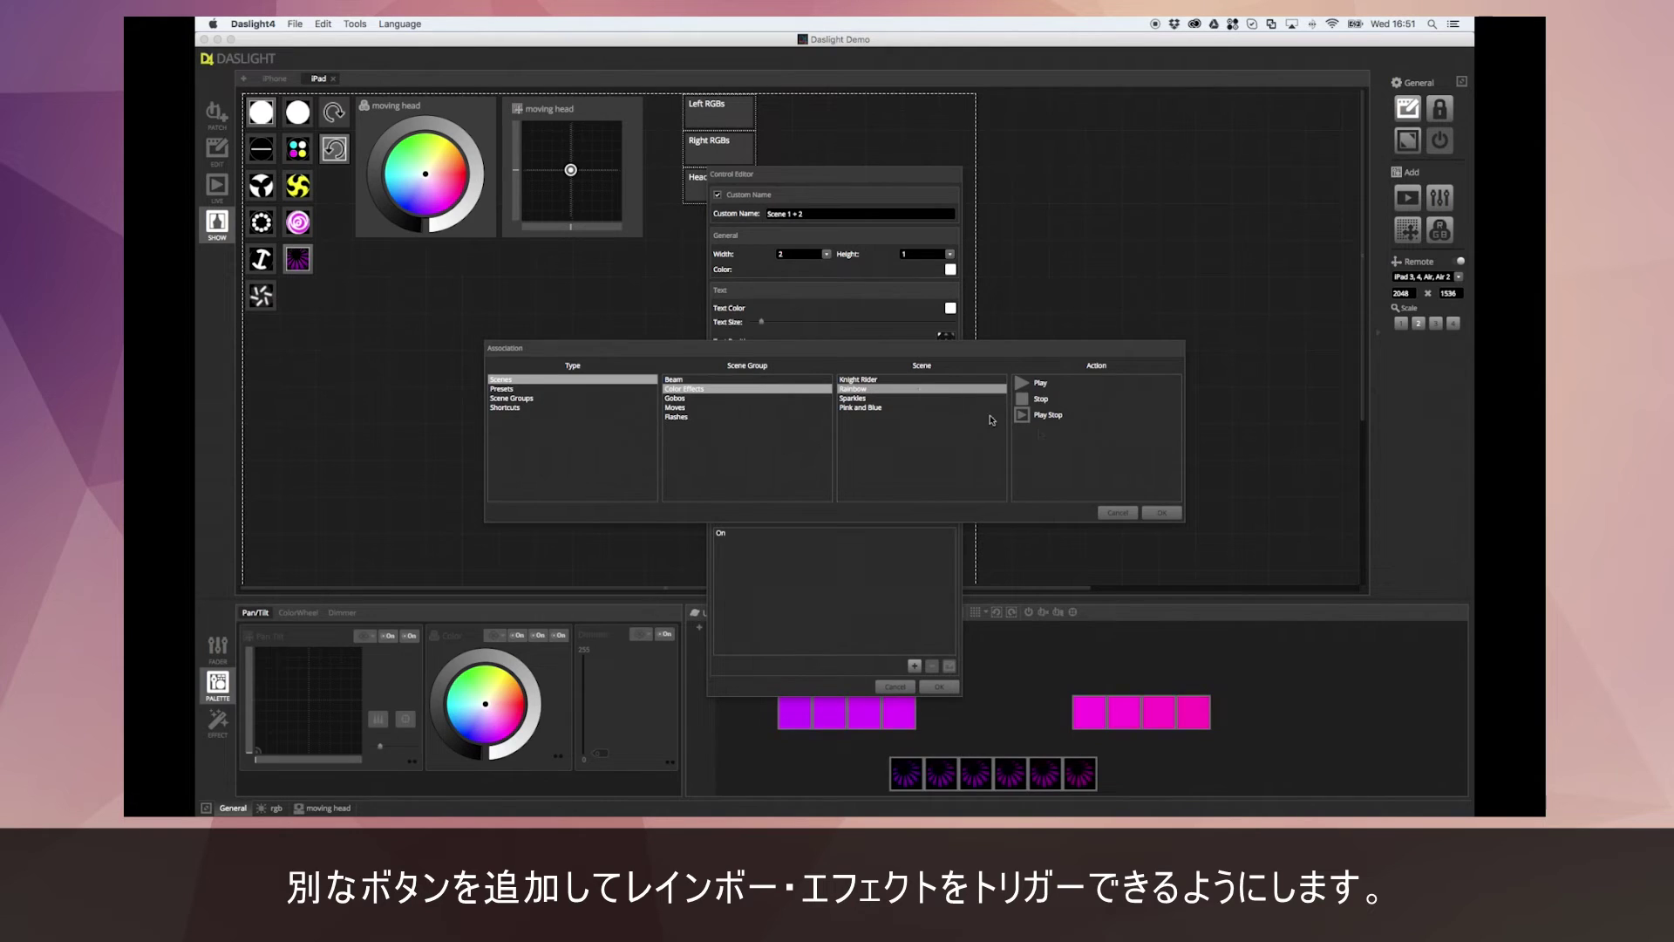
click(1040, 383)
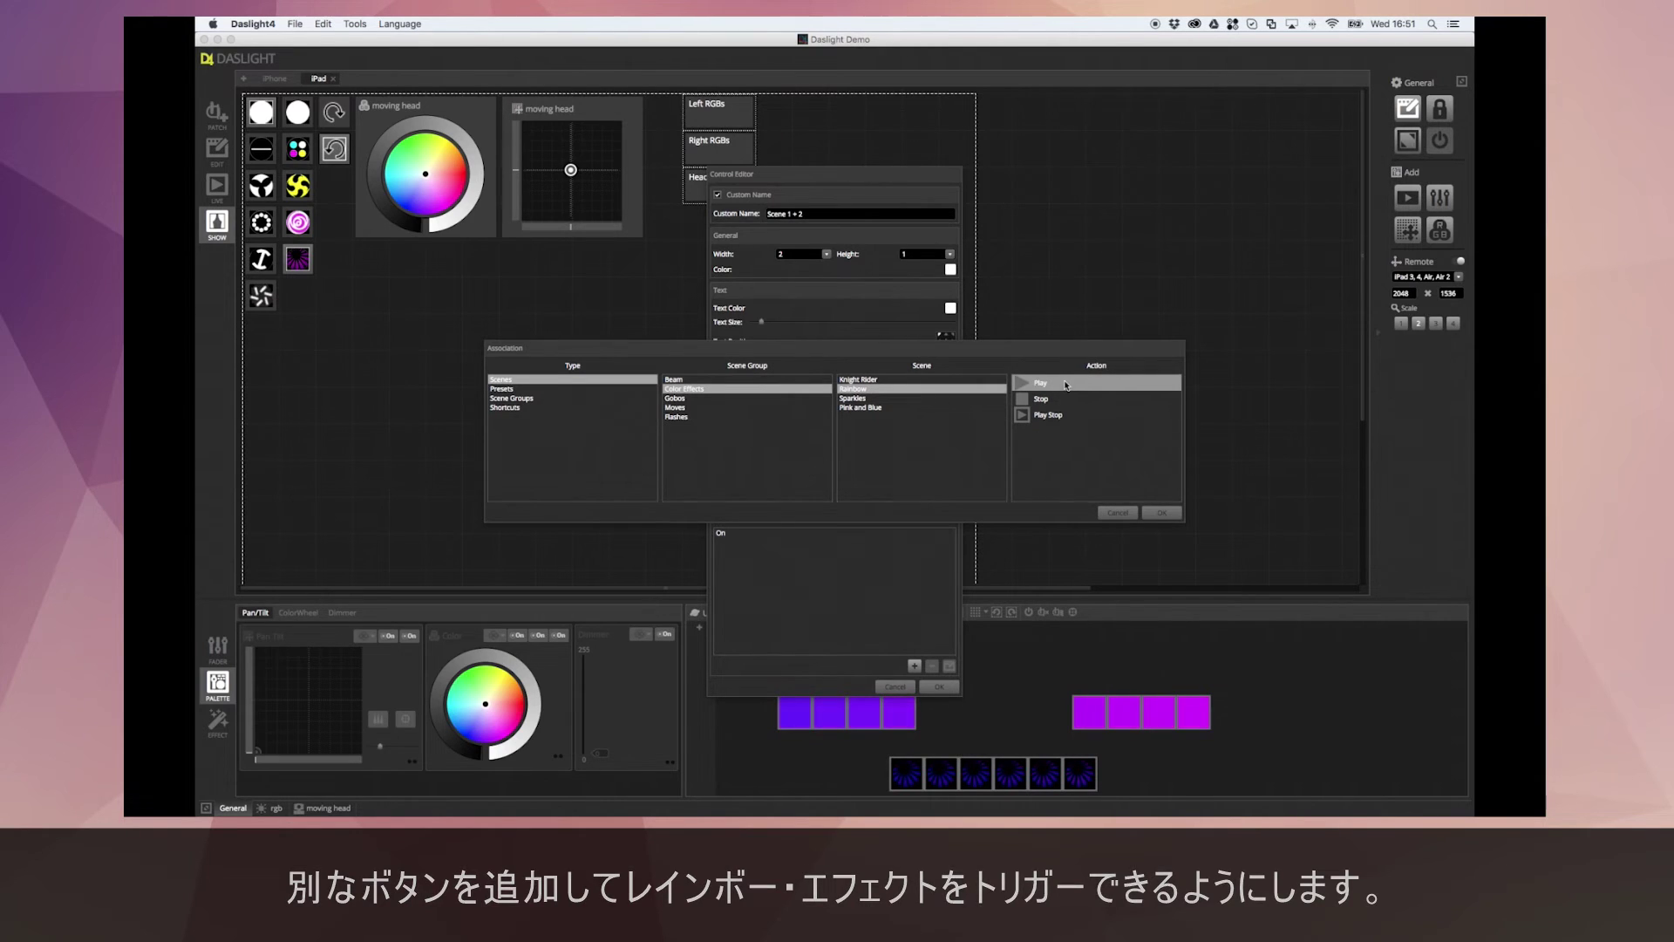
click(1174, 512)
Move Play Rainbow above On and set the Rainbow action to Play/Stop
click(723, 534)
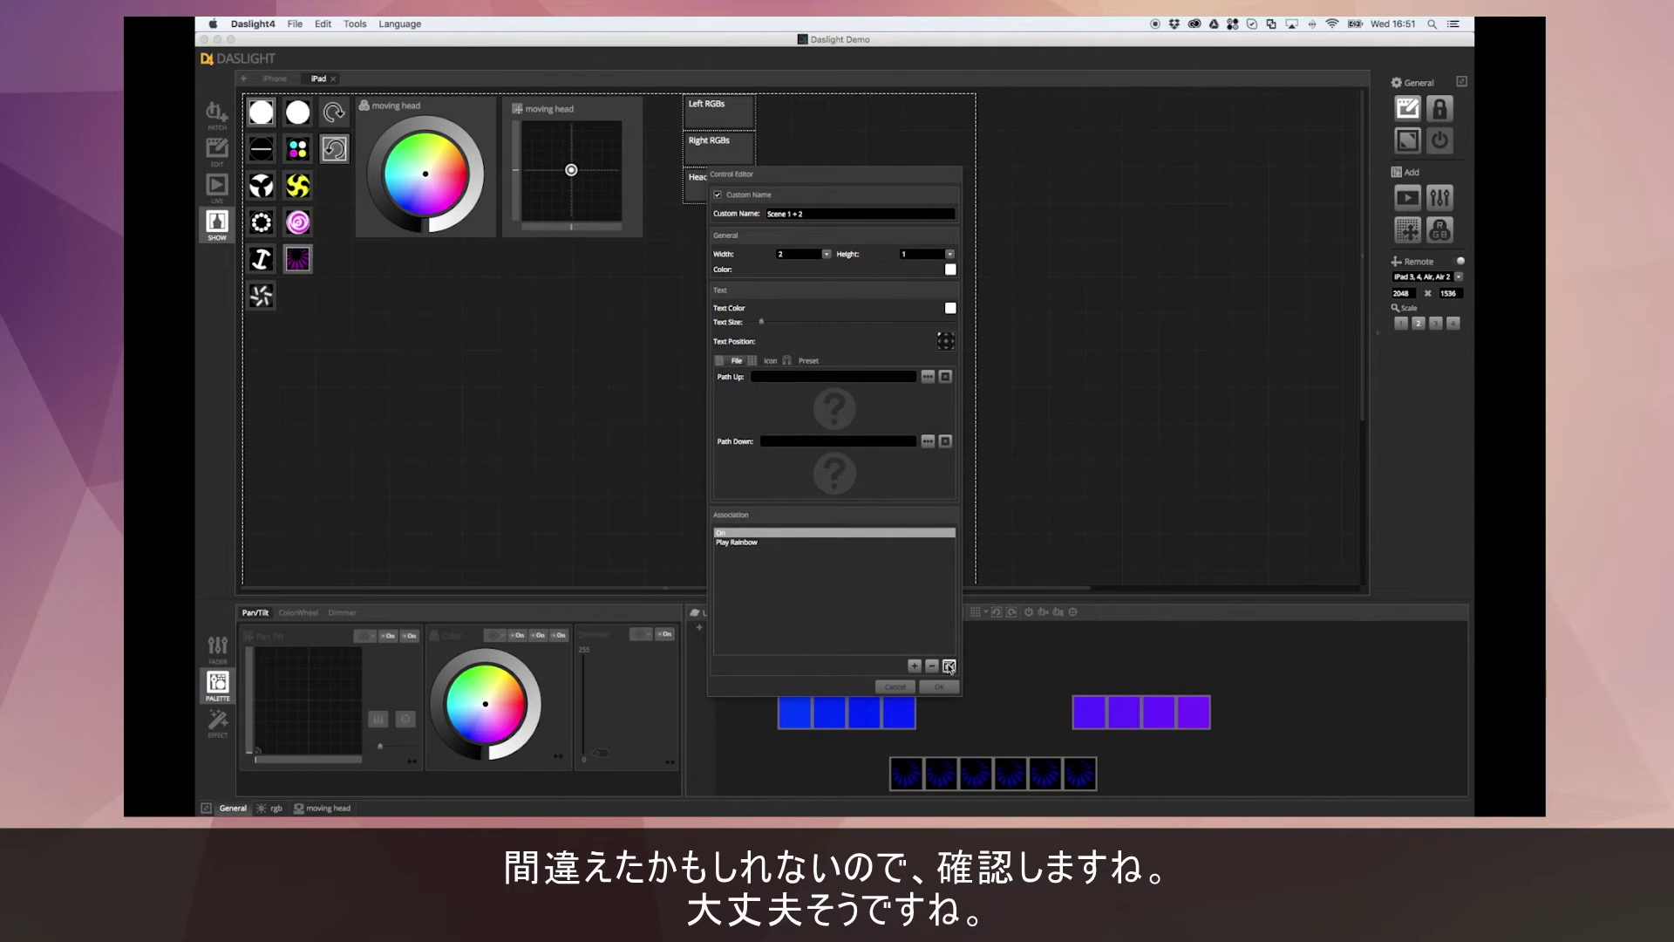
click(949, 665)
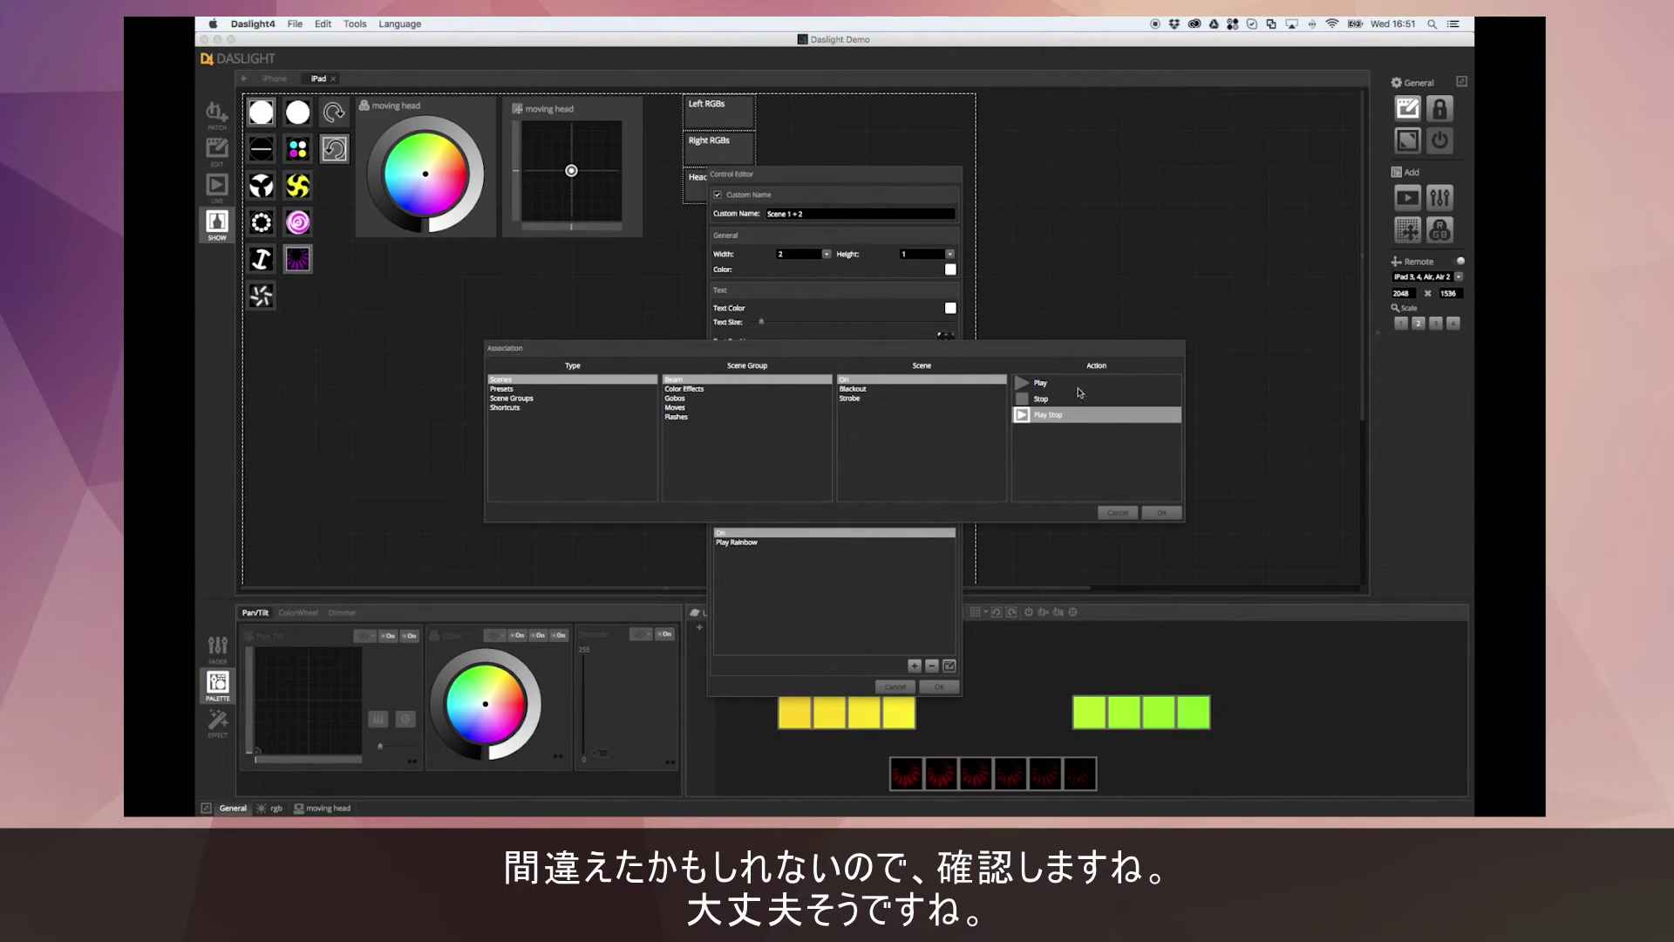
click(1161, 511)
drag(736, 542, 740, 538)
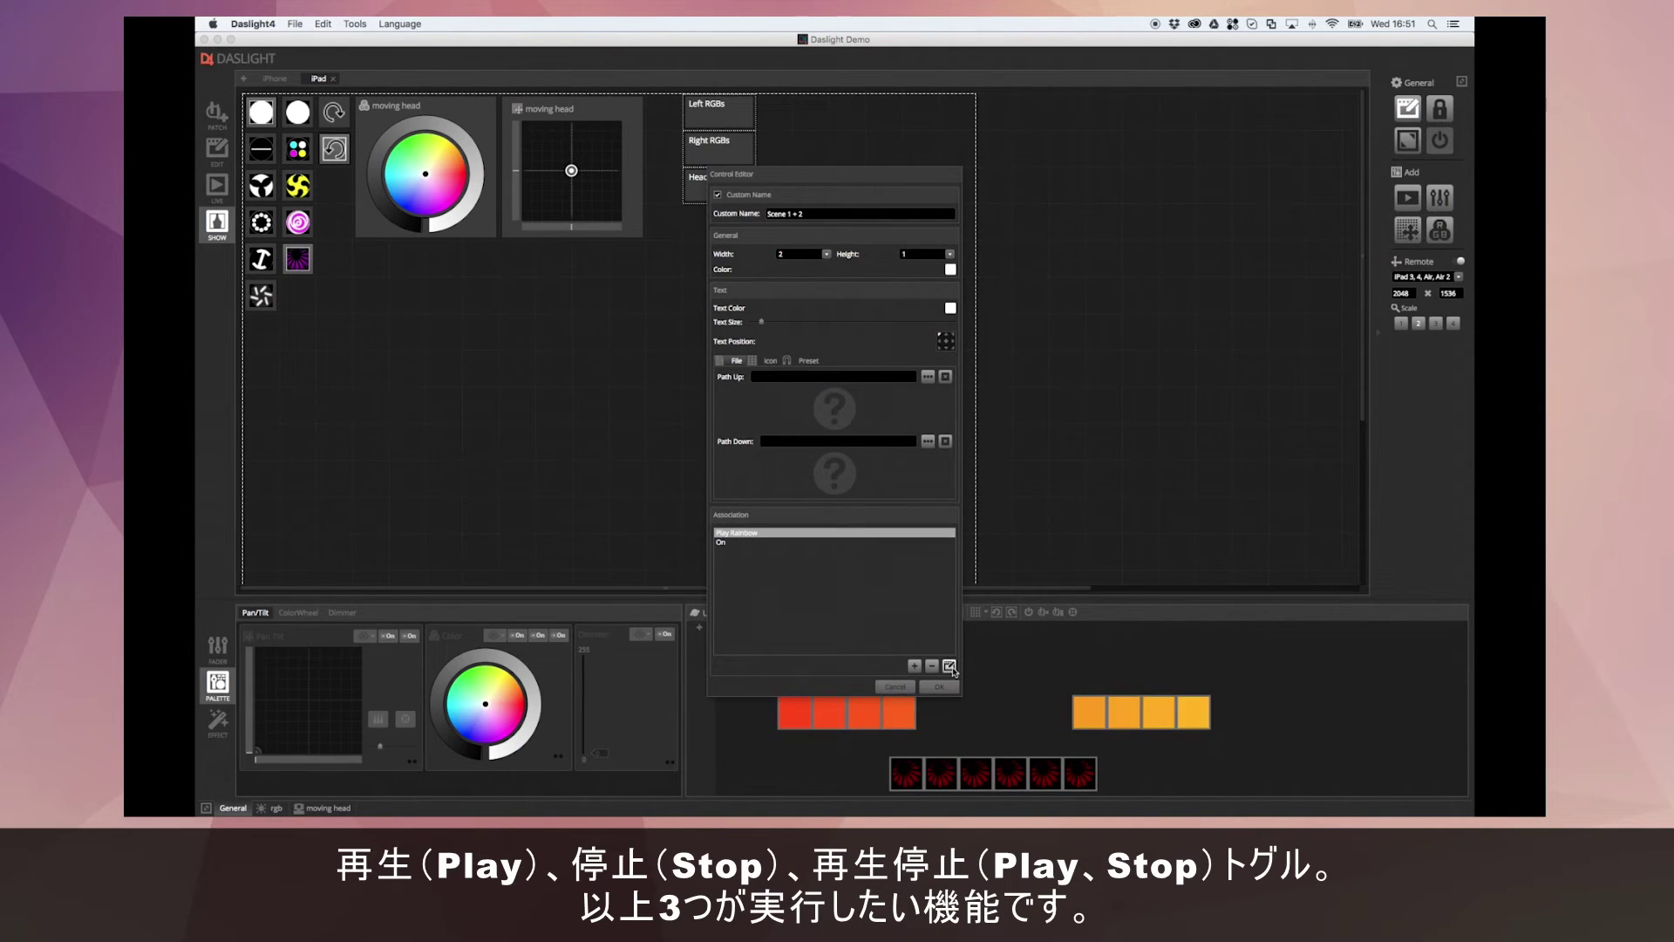
click(949, 666)
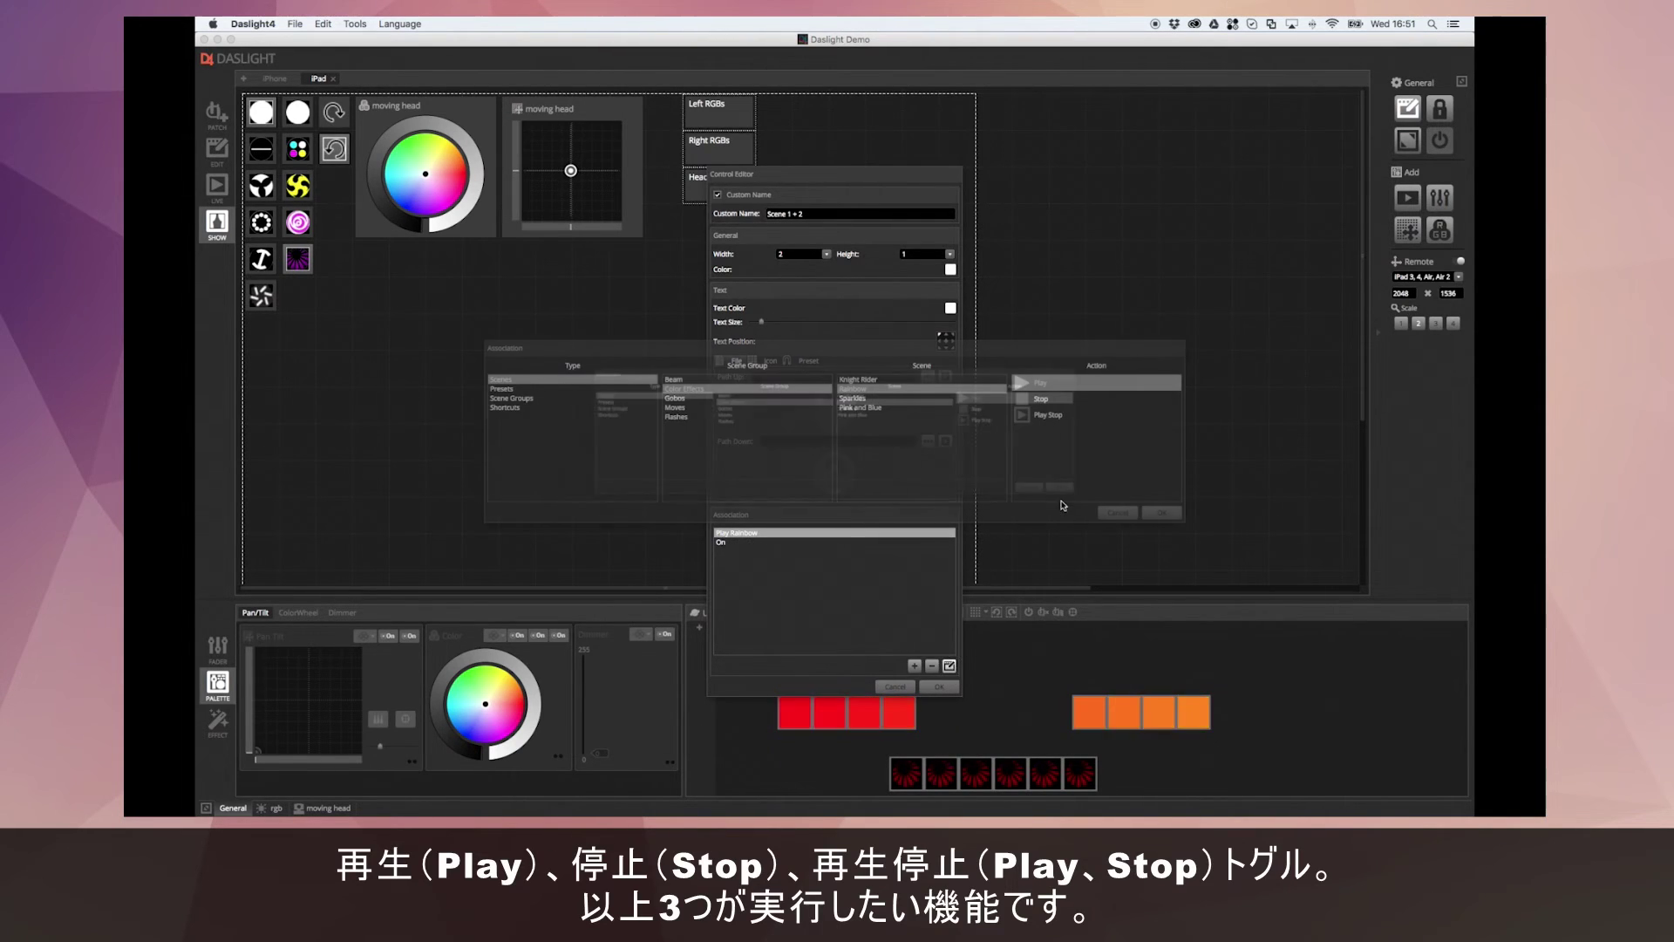
click(1069, 417)
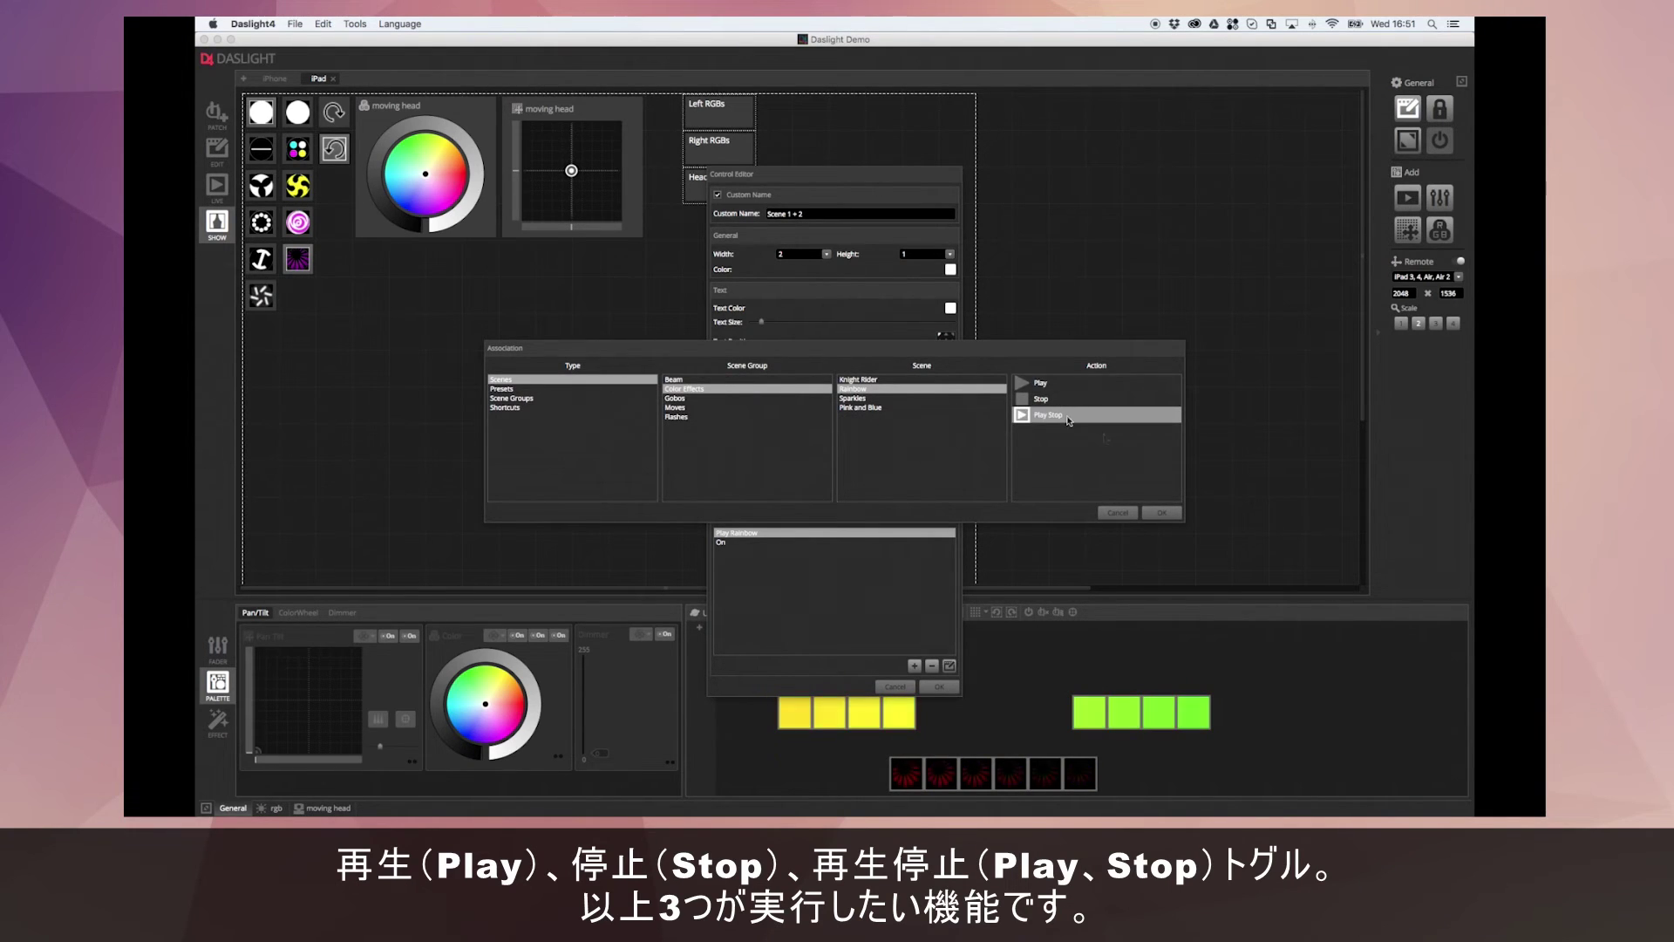
click(1162, 512)
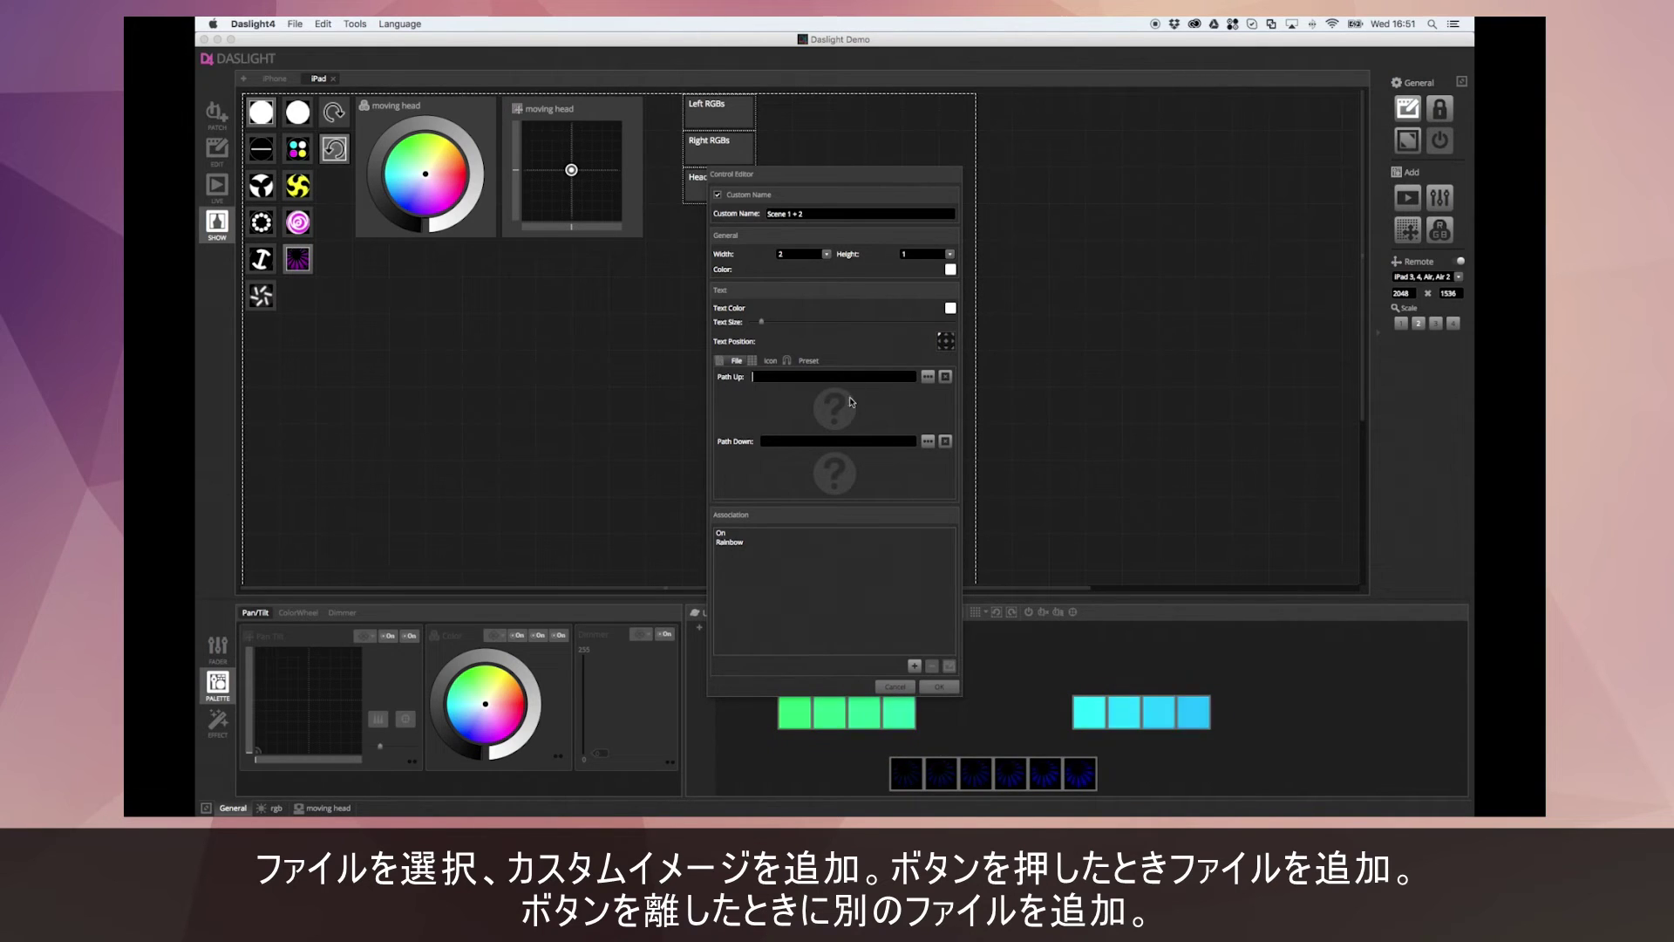
Browse the icon library, then confirm the Scene 1 + 2 button onto the iPad page
click(770, 360)
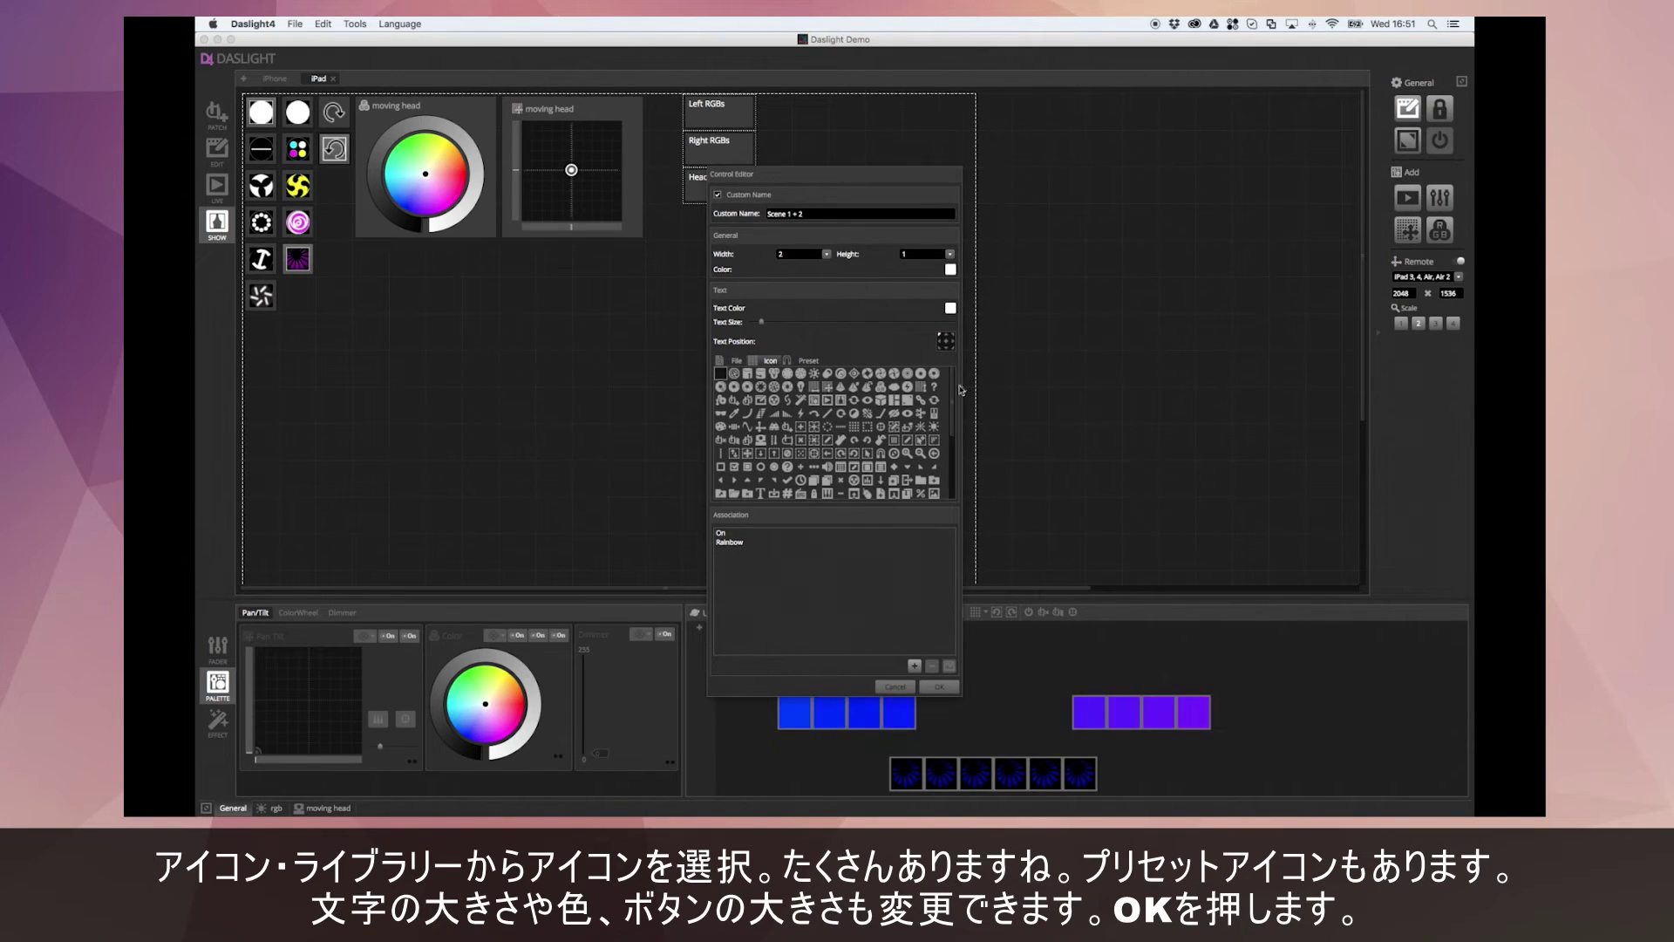
drag(952, 403, 950, 359)
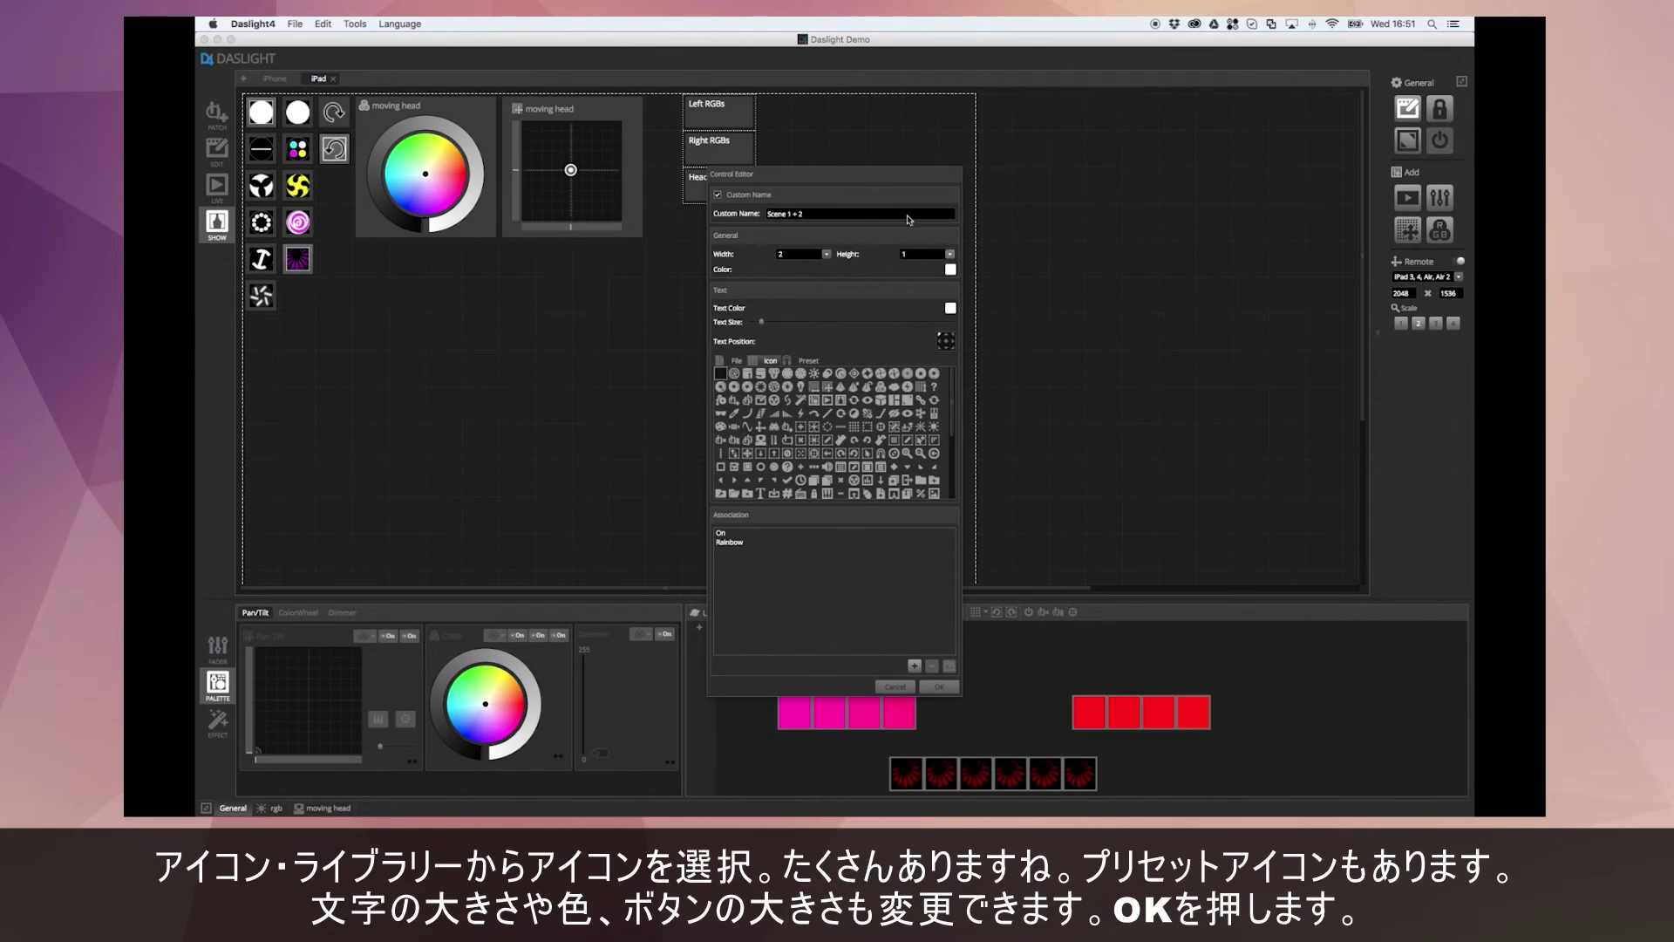
click(946, 689)
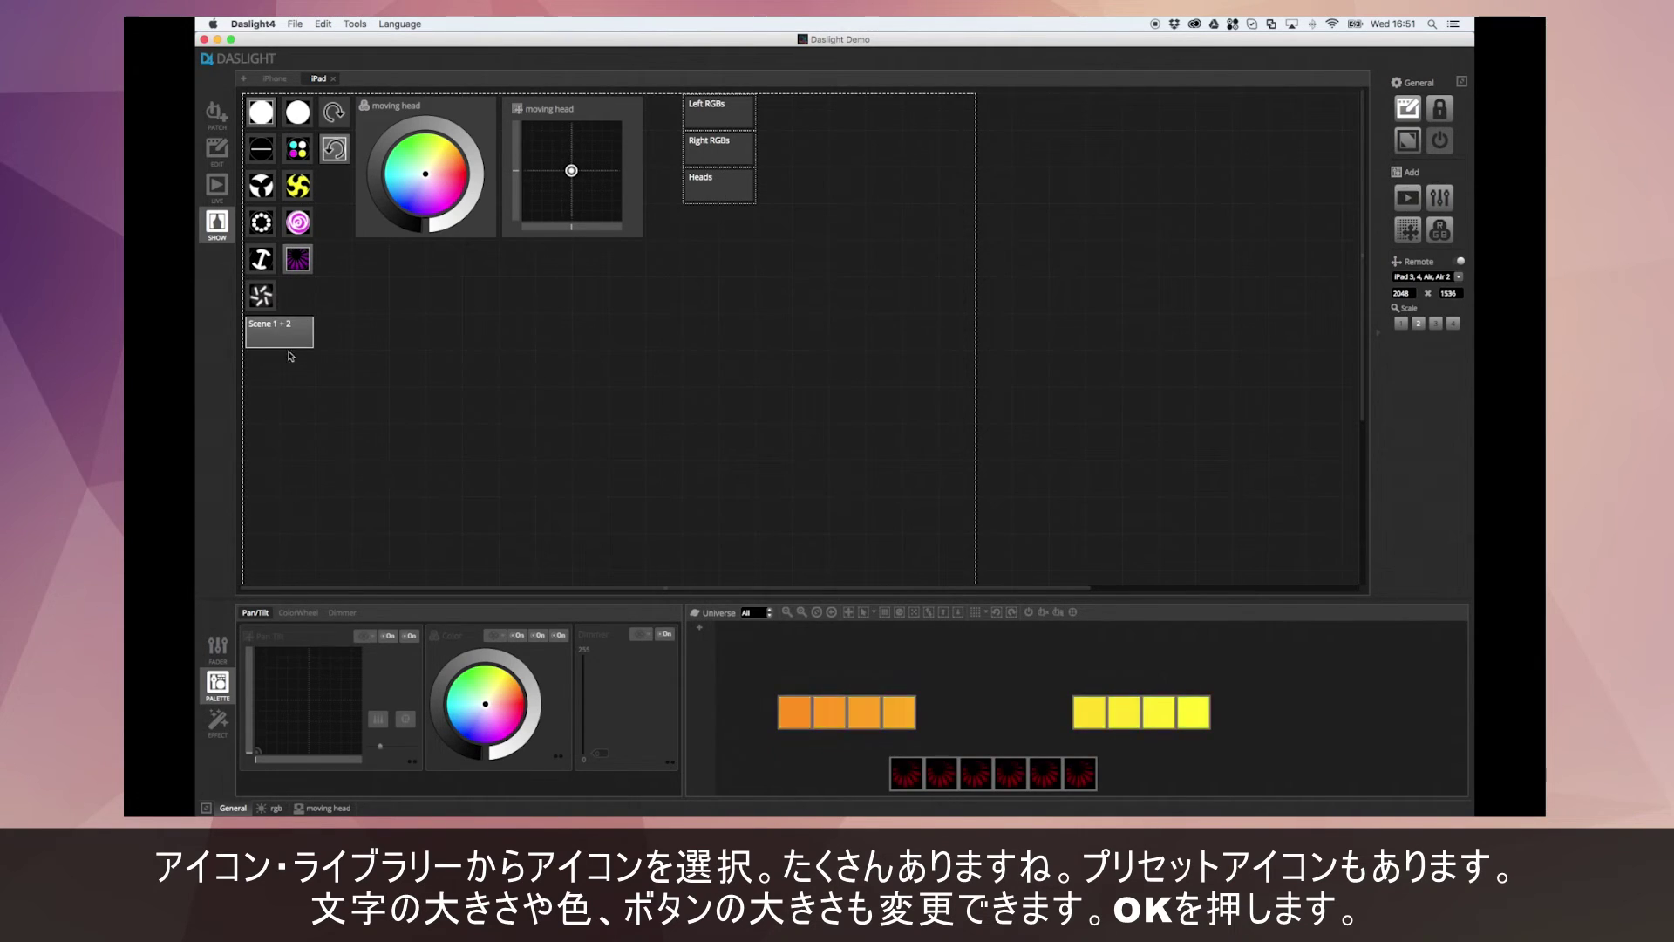
Outside edit mode, toggle Scene 1 + 2 off and on to test the lights and Rainbow effect
click(1413, 108)
click(278, 336)
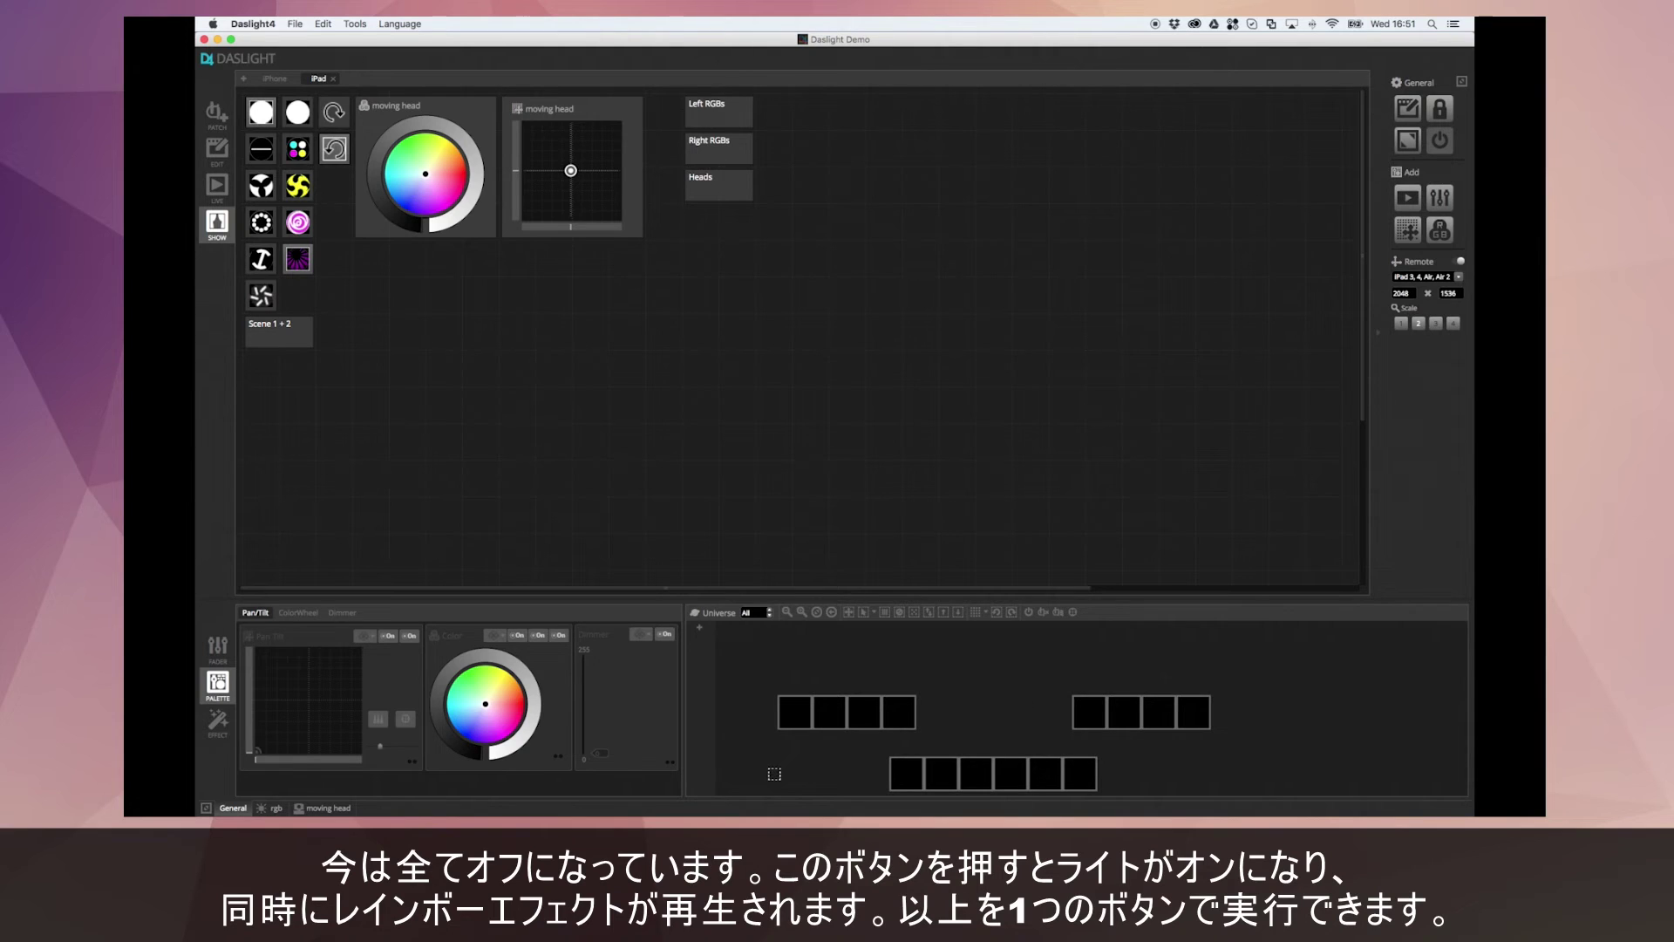
click(279, 340)
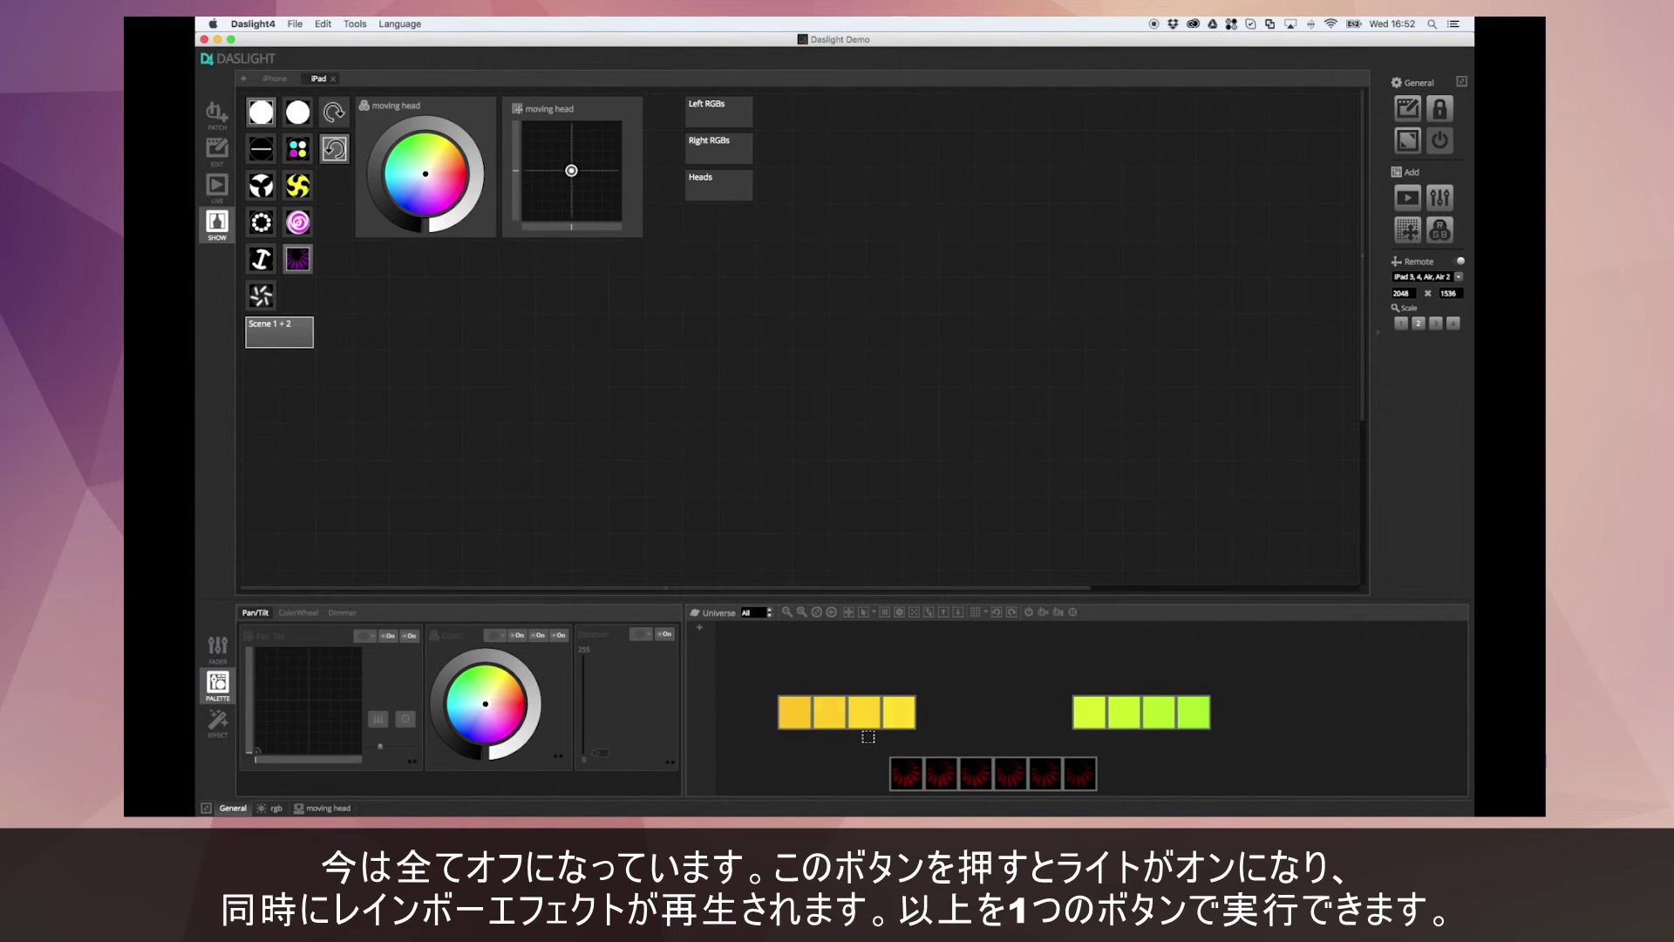
click(307, 331)
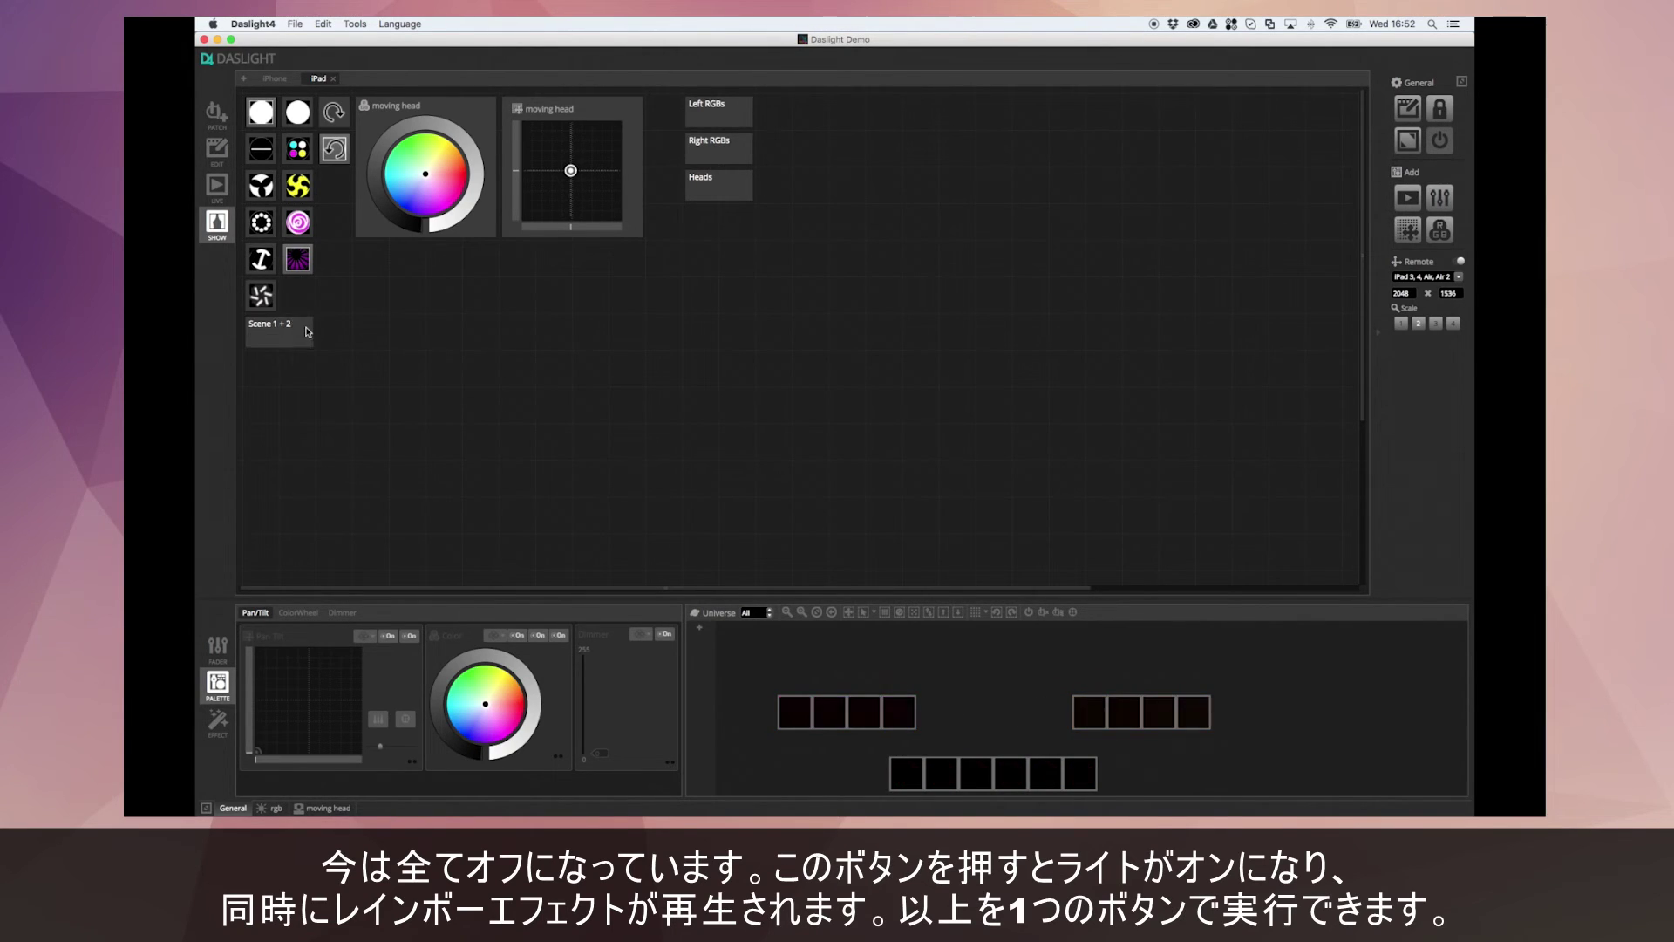
click(307, 332)
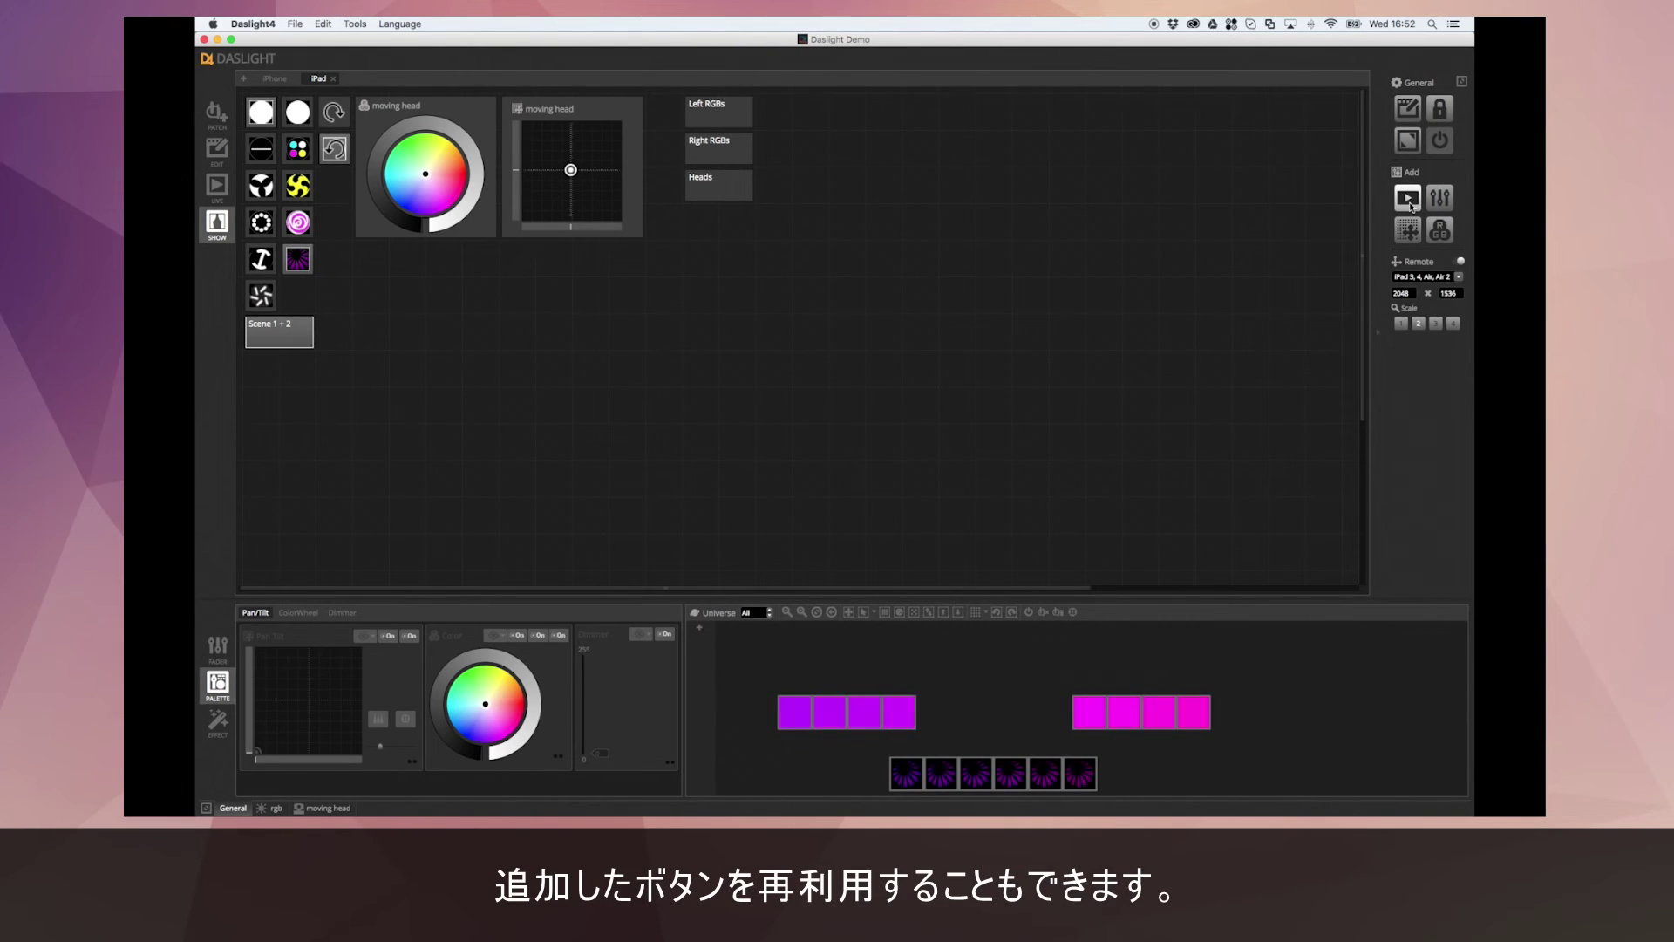
click(1407, 108)
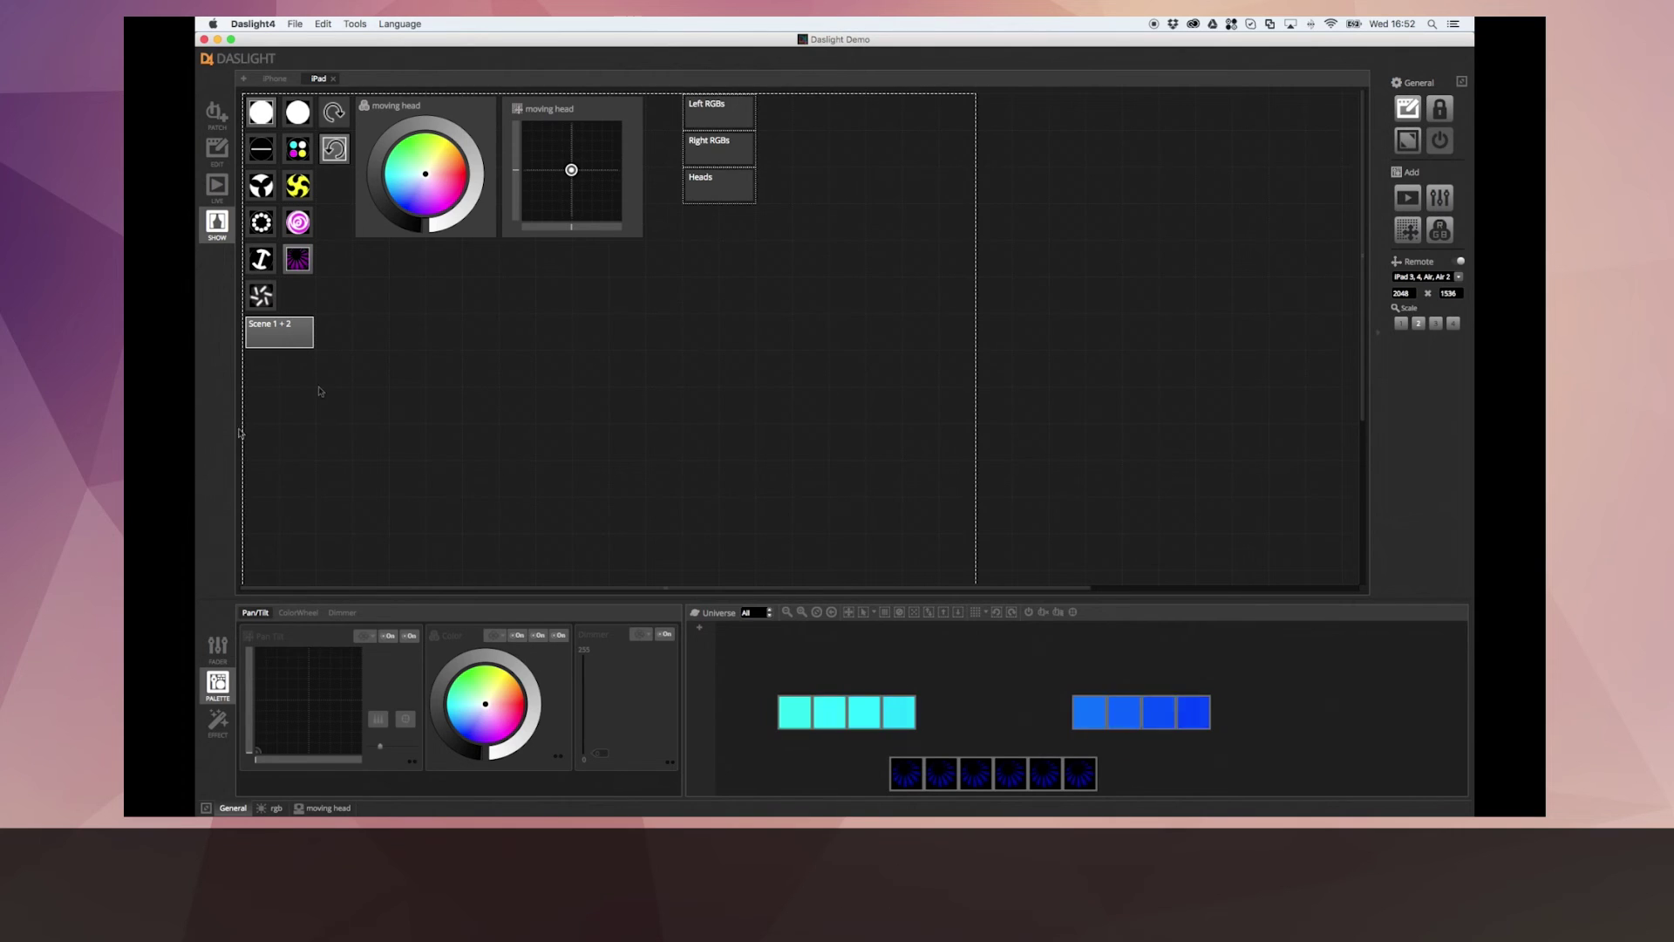
Open Show Configuration for Scene 1 + 2 and bring up the Rainbow action's details
right_click(273, 341)
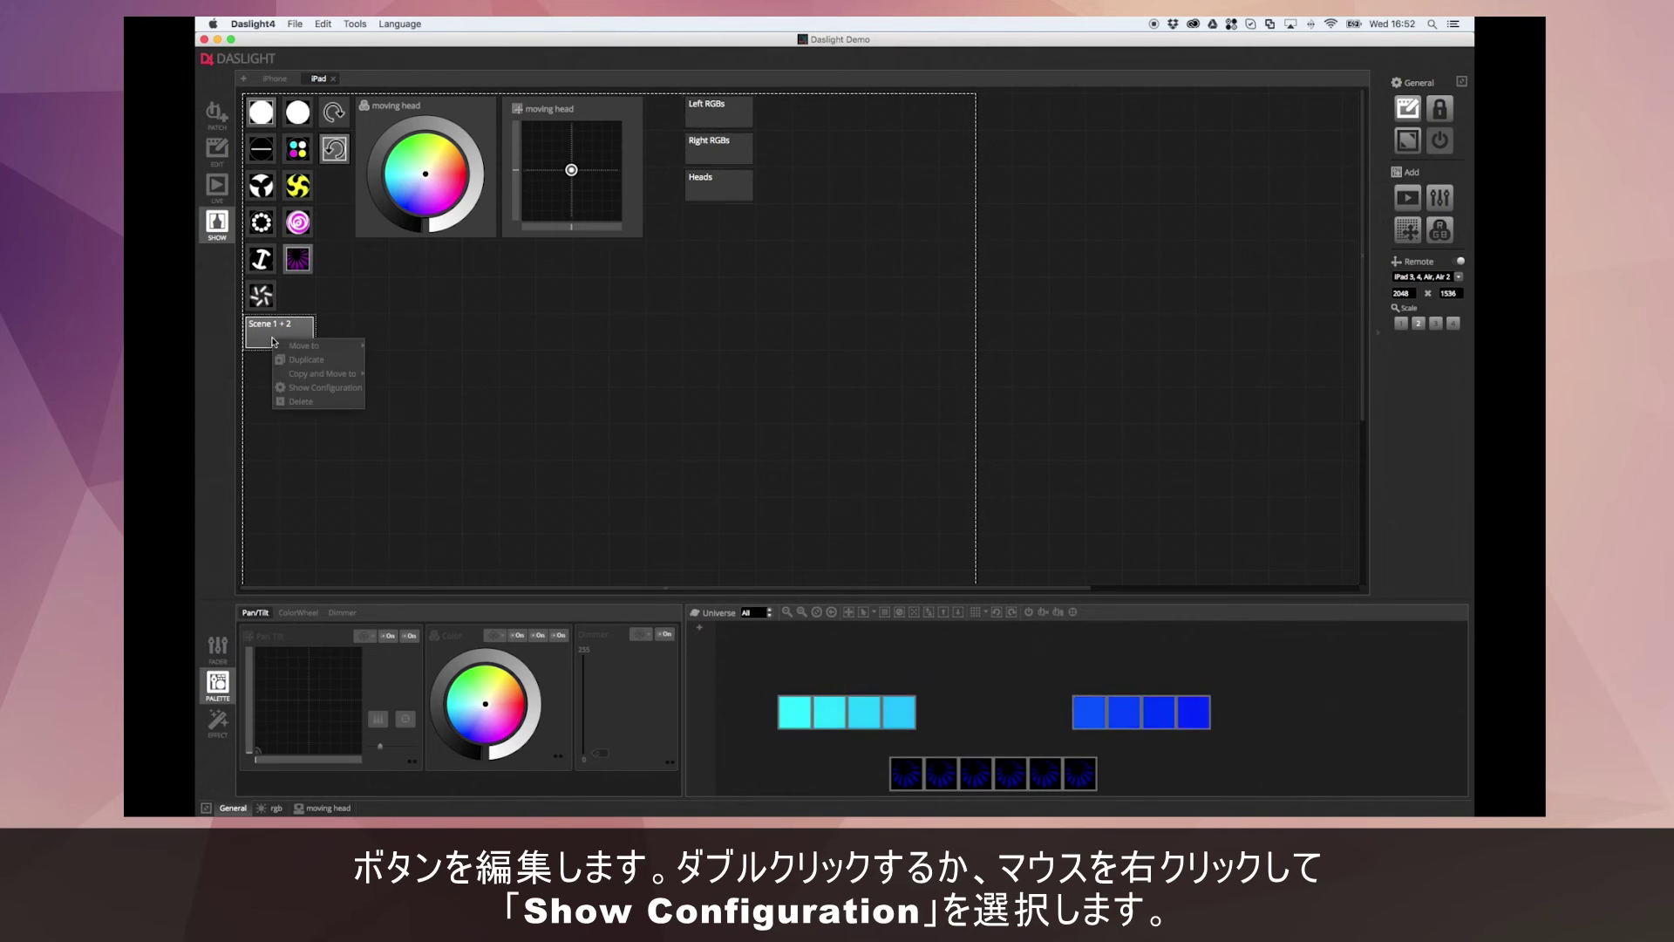
click(340, 388)
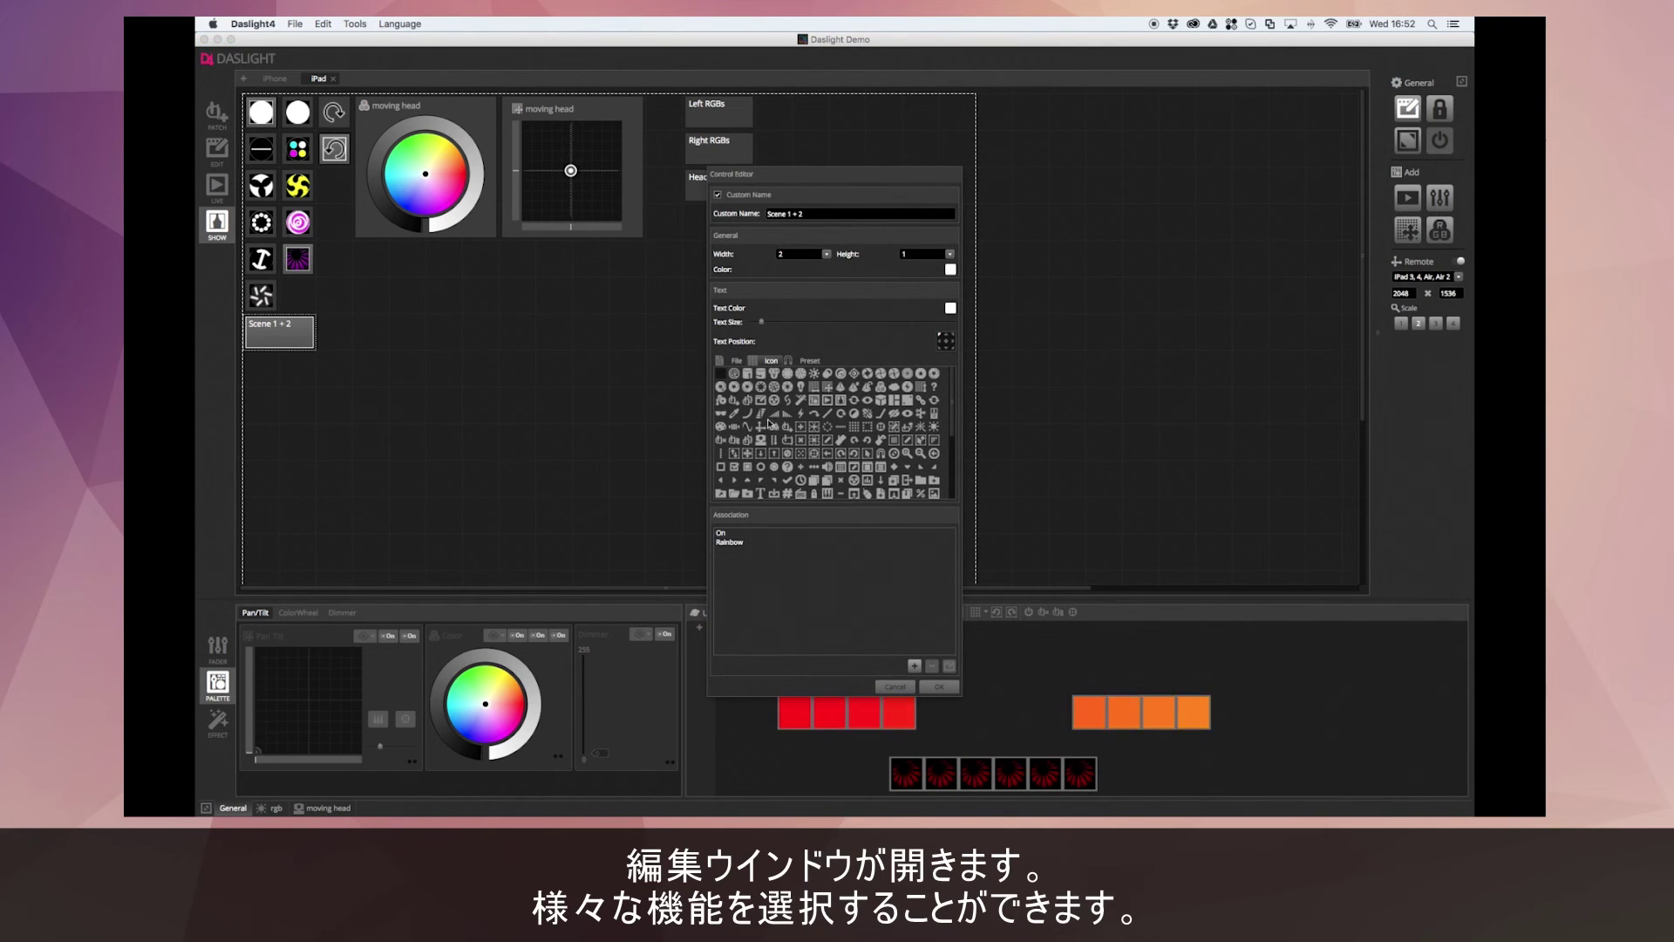
click(732, 543)
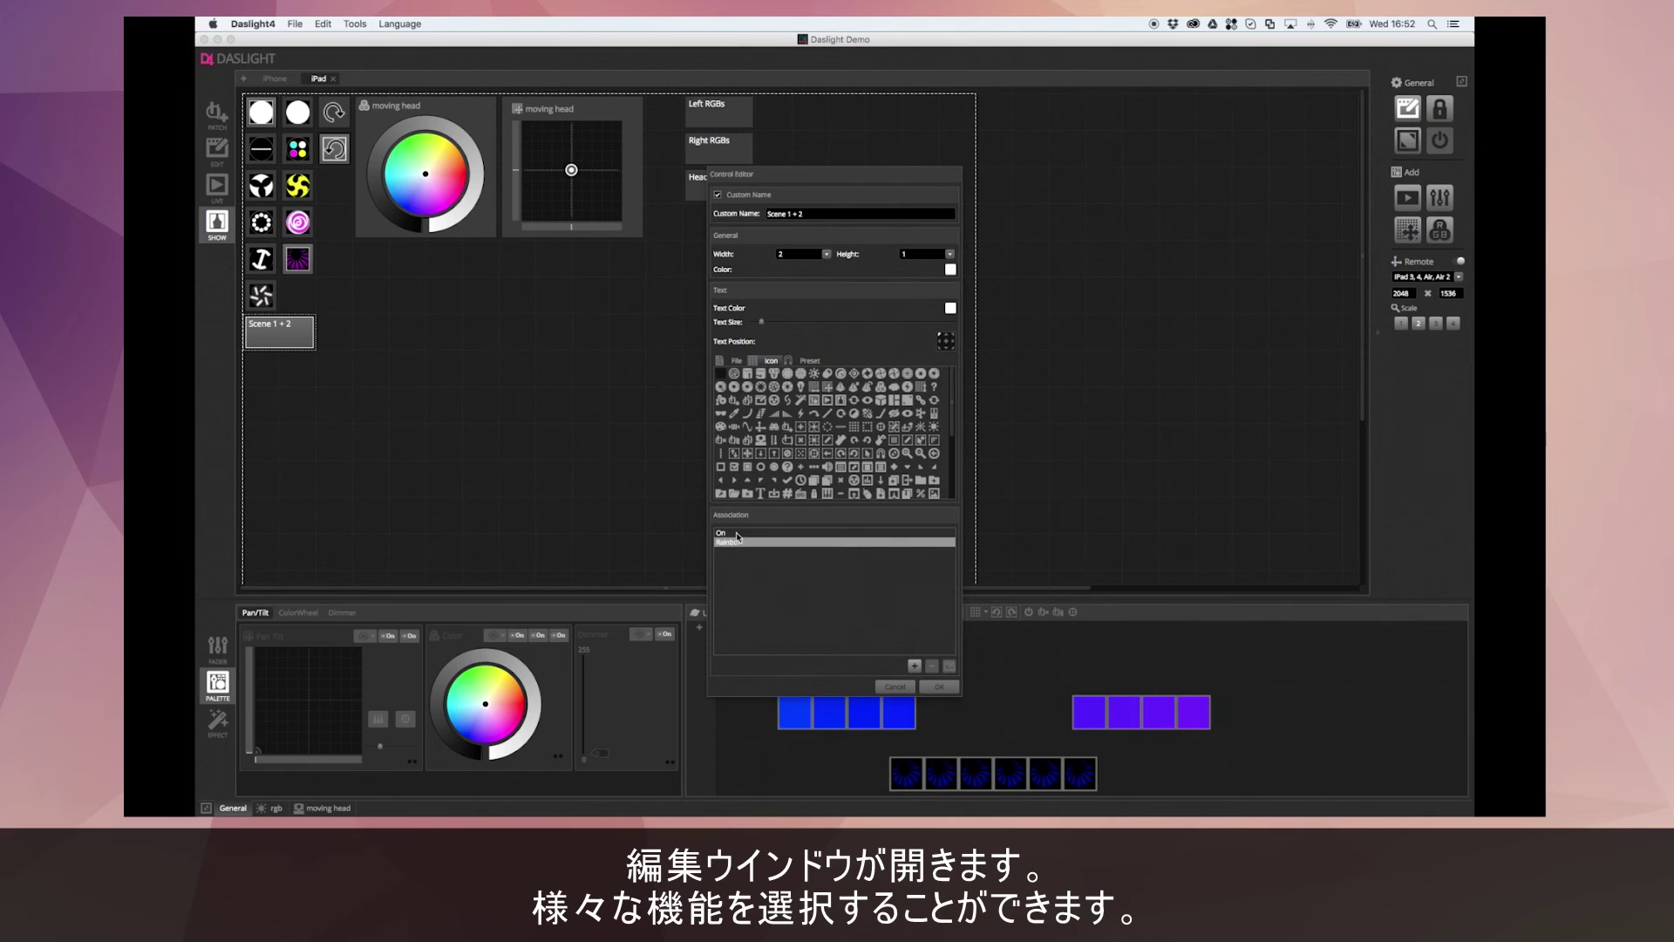
click(722, 533)
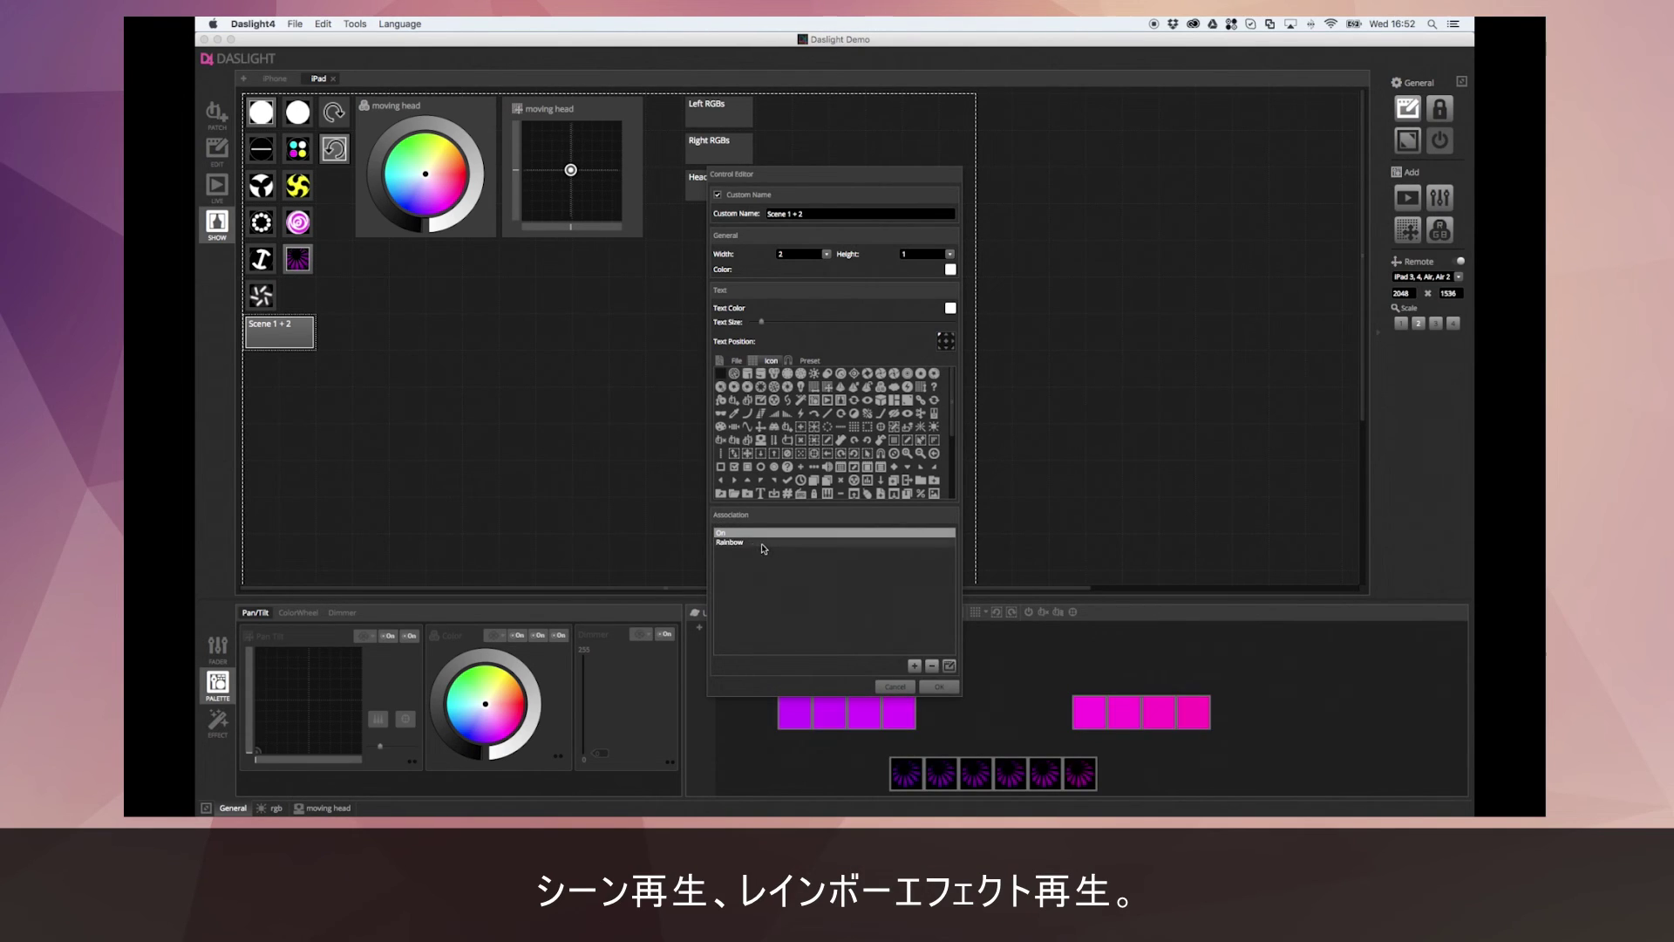
click(738, 544)
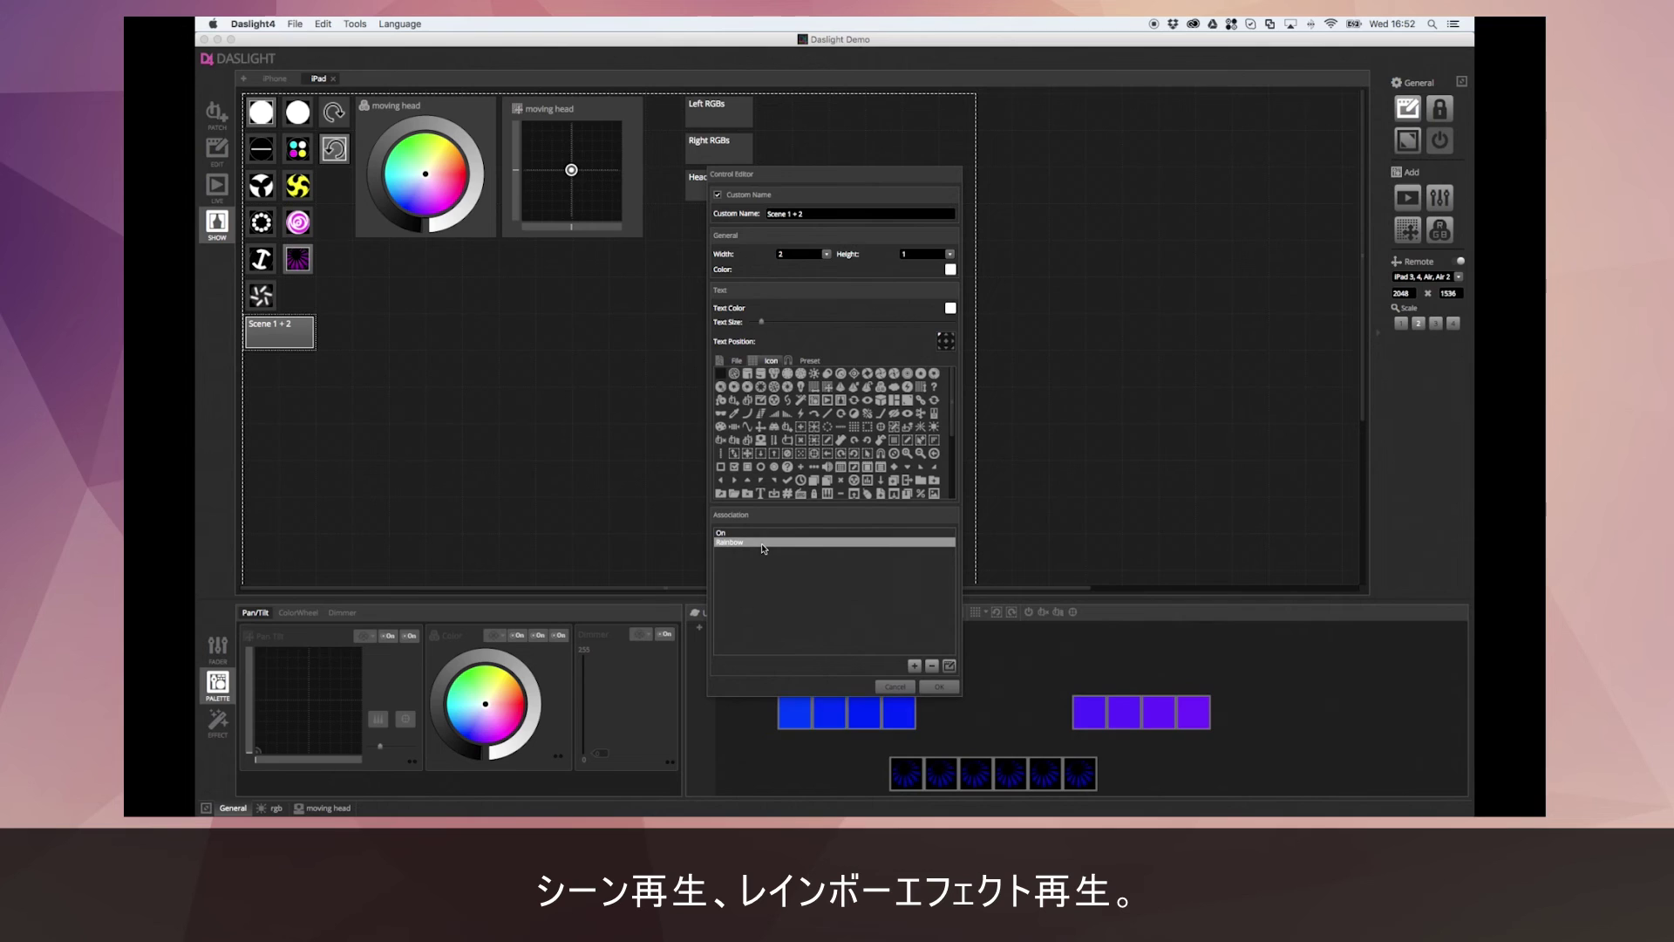
click(949, 666)
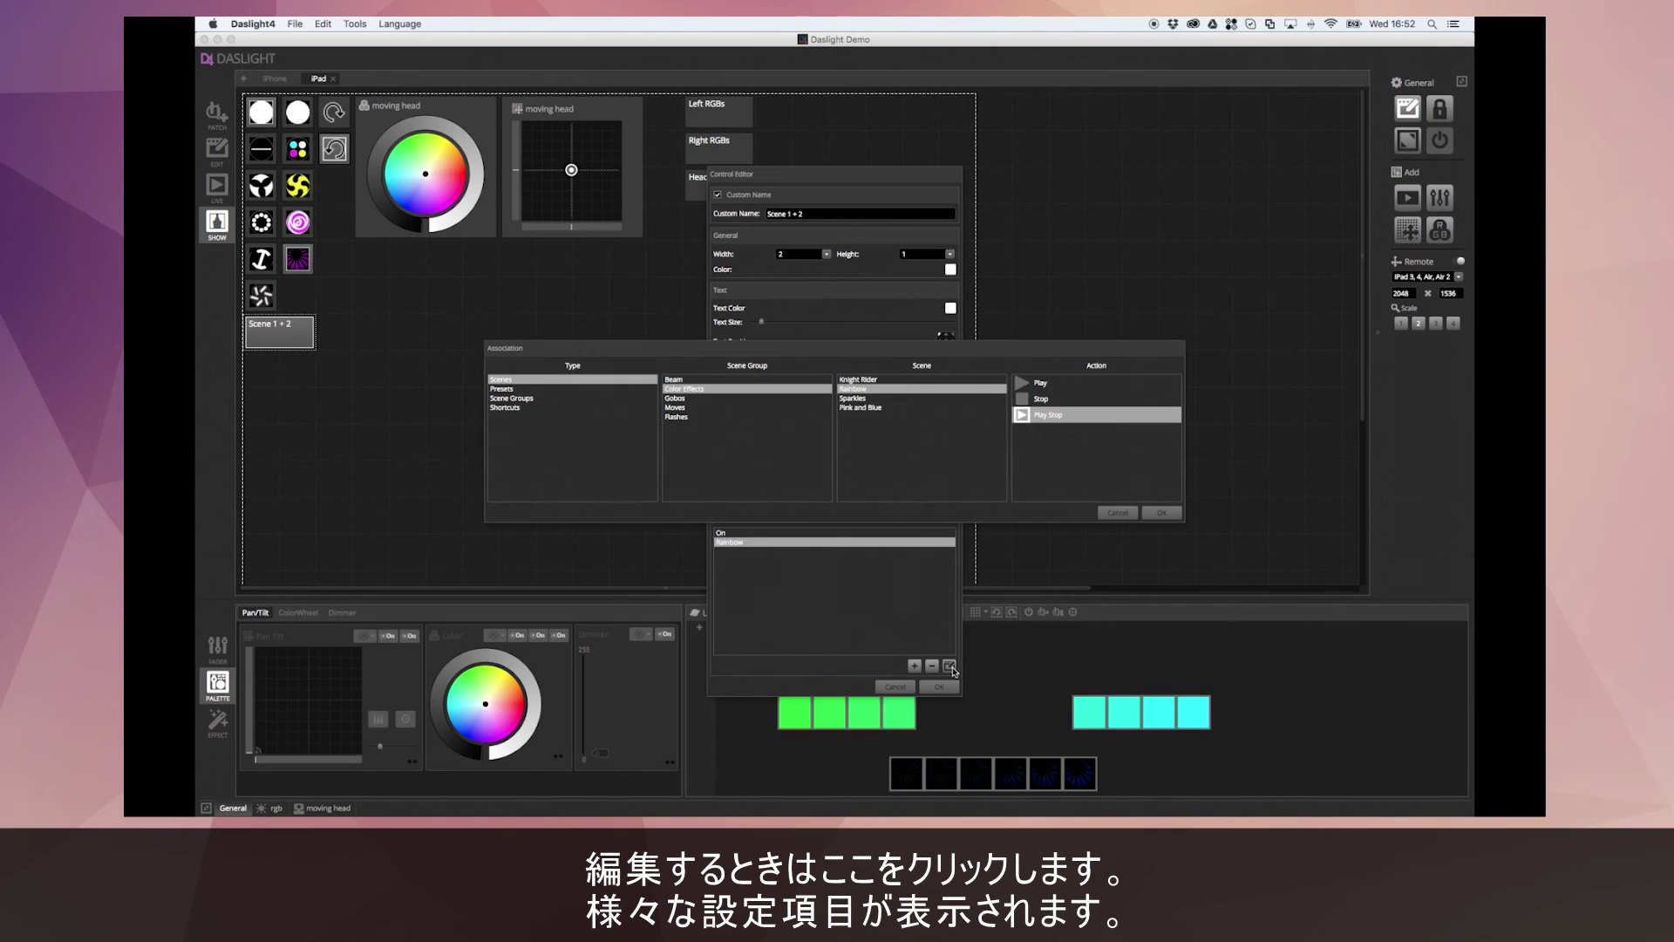
Browse the Scene shortcuts: Add a Scene, Play a scene and Stop a scene
click(507, 408)
click(711, 380)
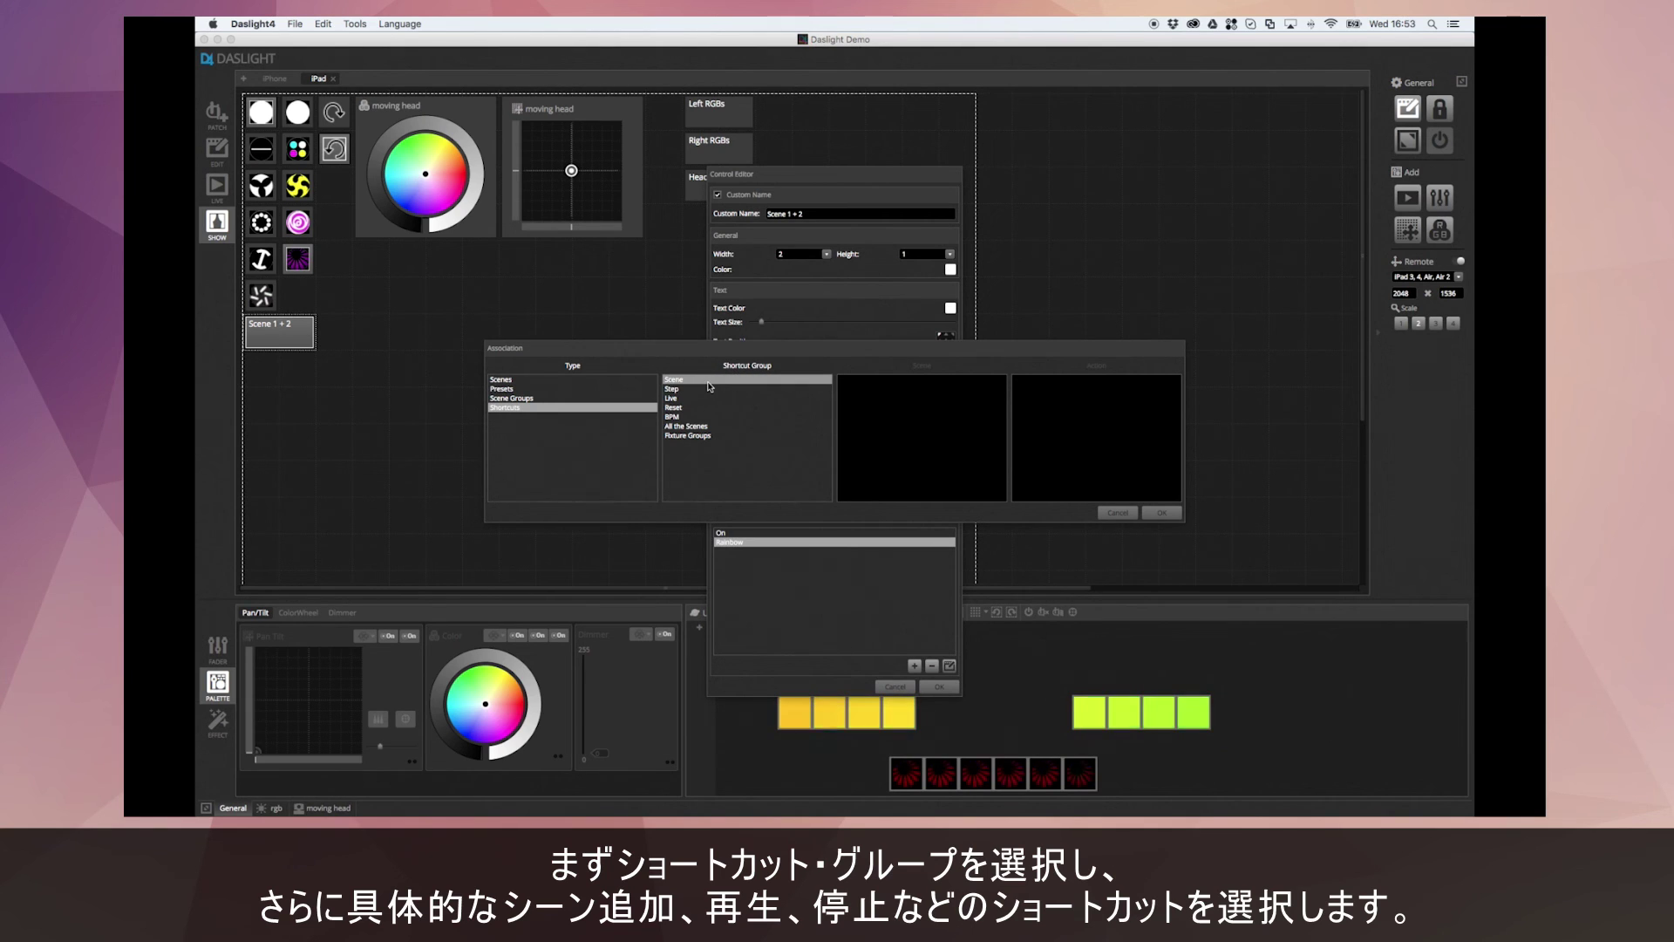
click(881, 384)
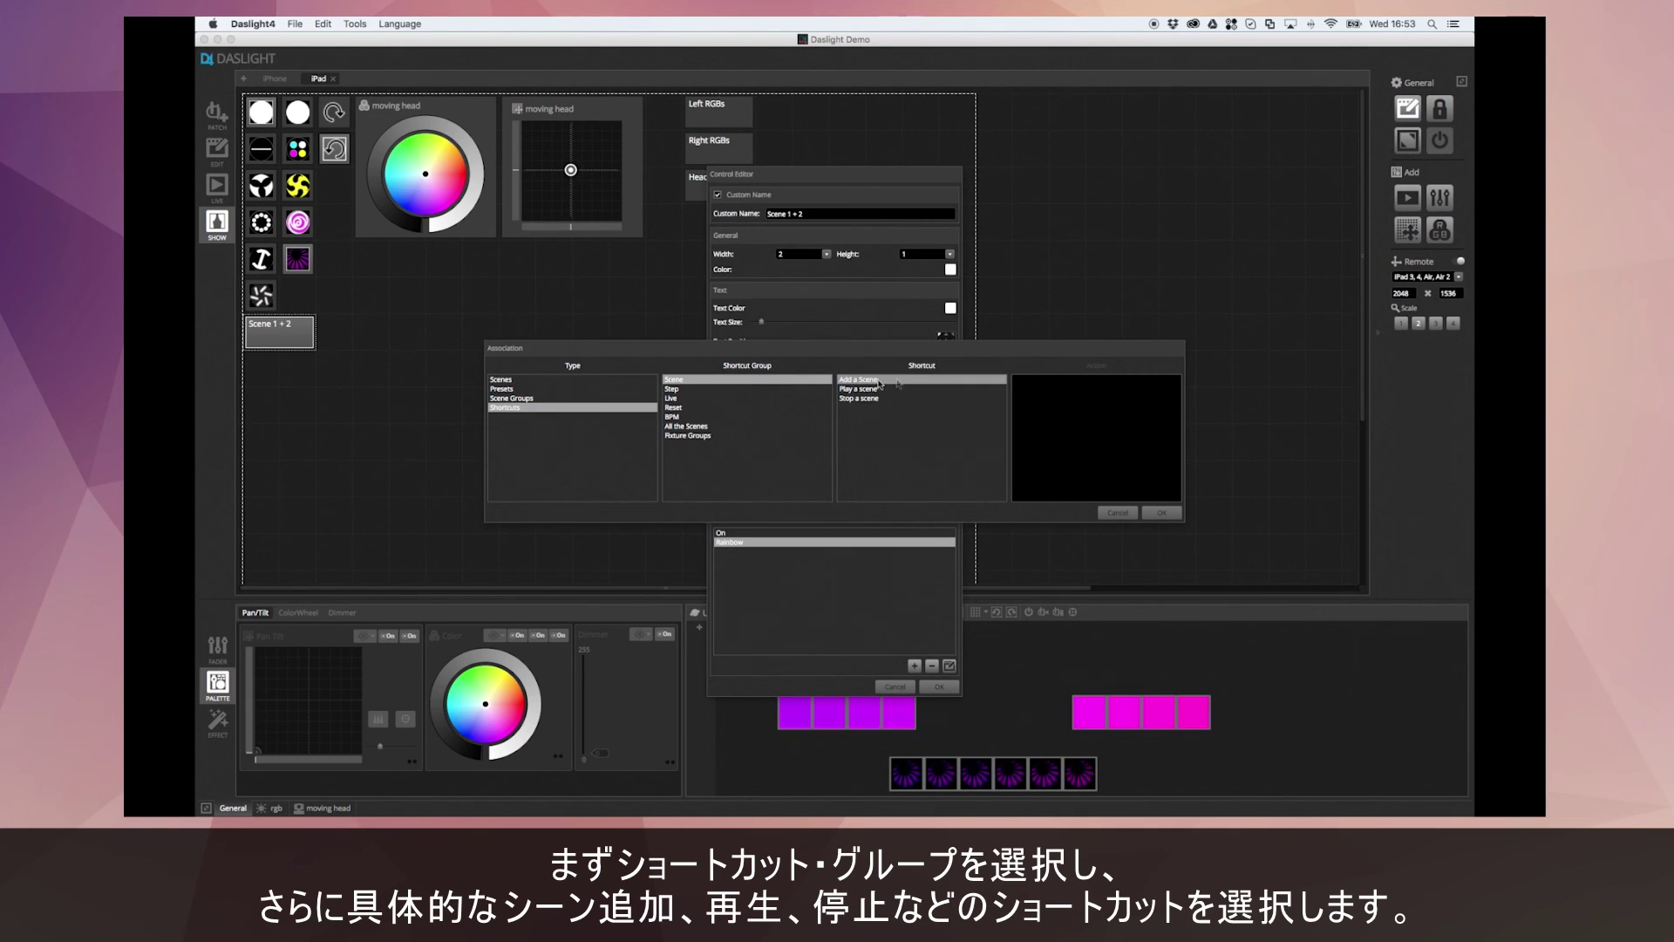
click(878, 389)
click(884, 398)
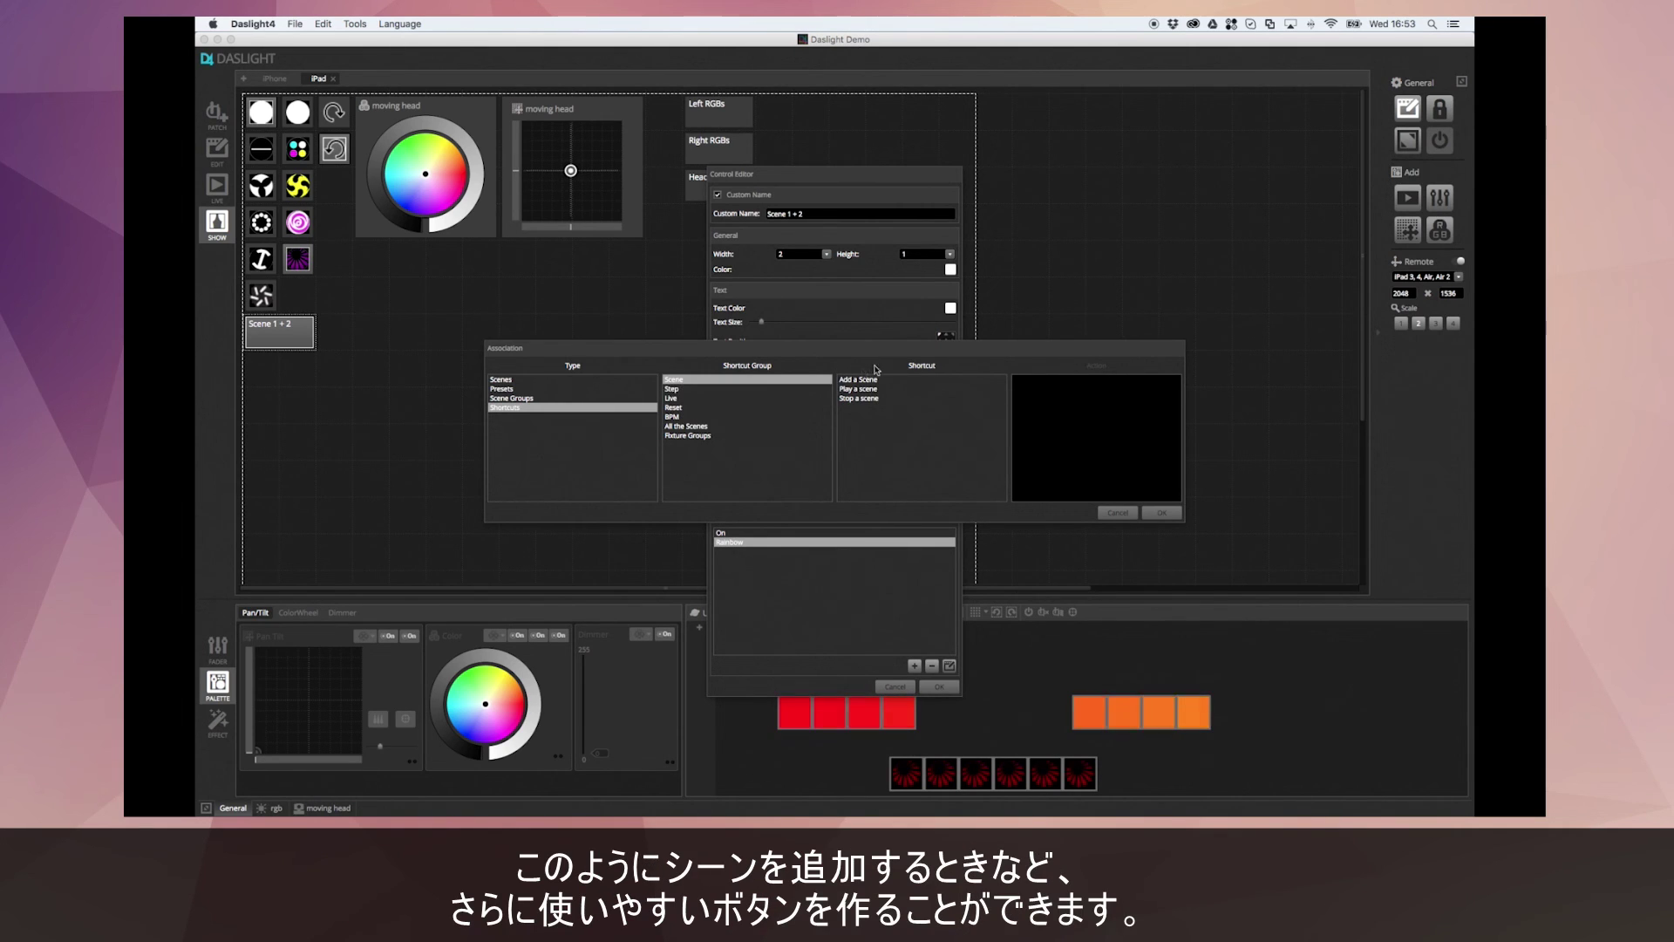
click(870, 381)
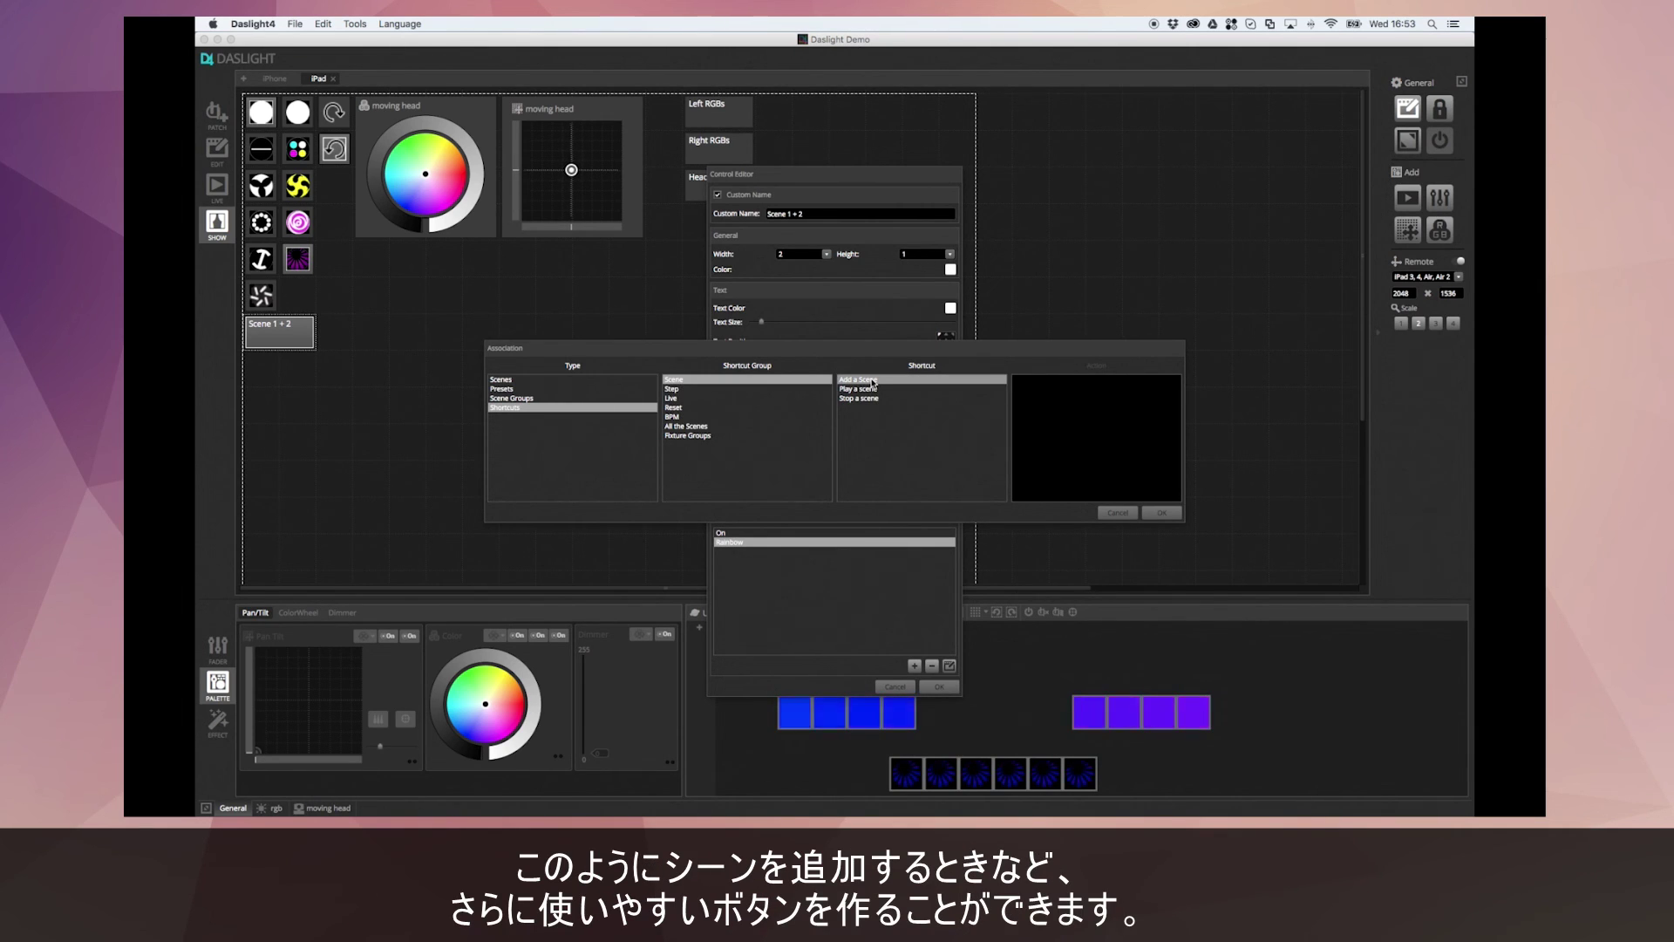
Check the Live and Reset shortcuts, then select BPM Tap in the BPM group
click(708, 398)
click(854, 389)
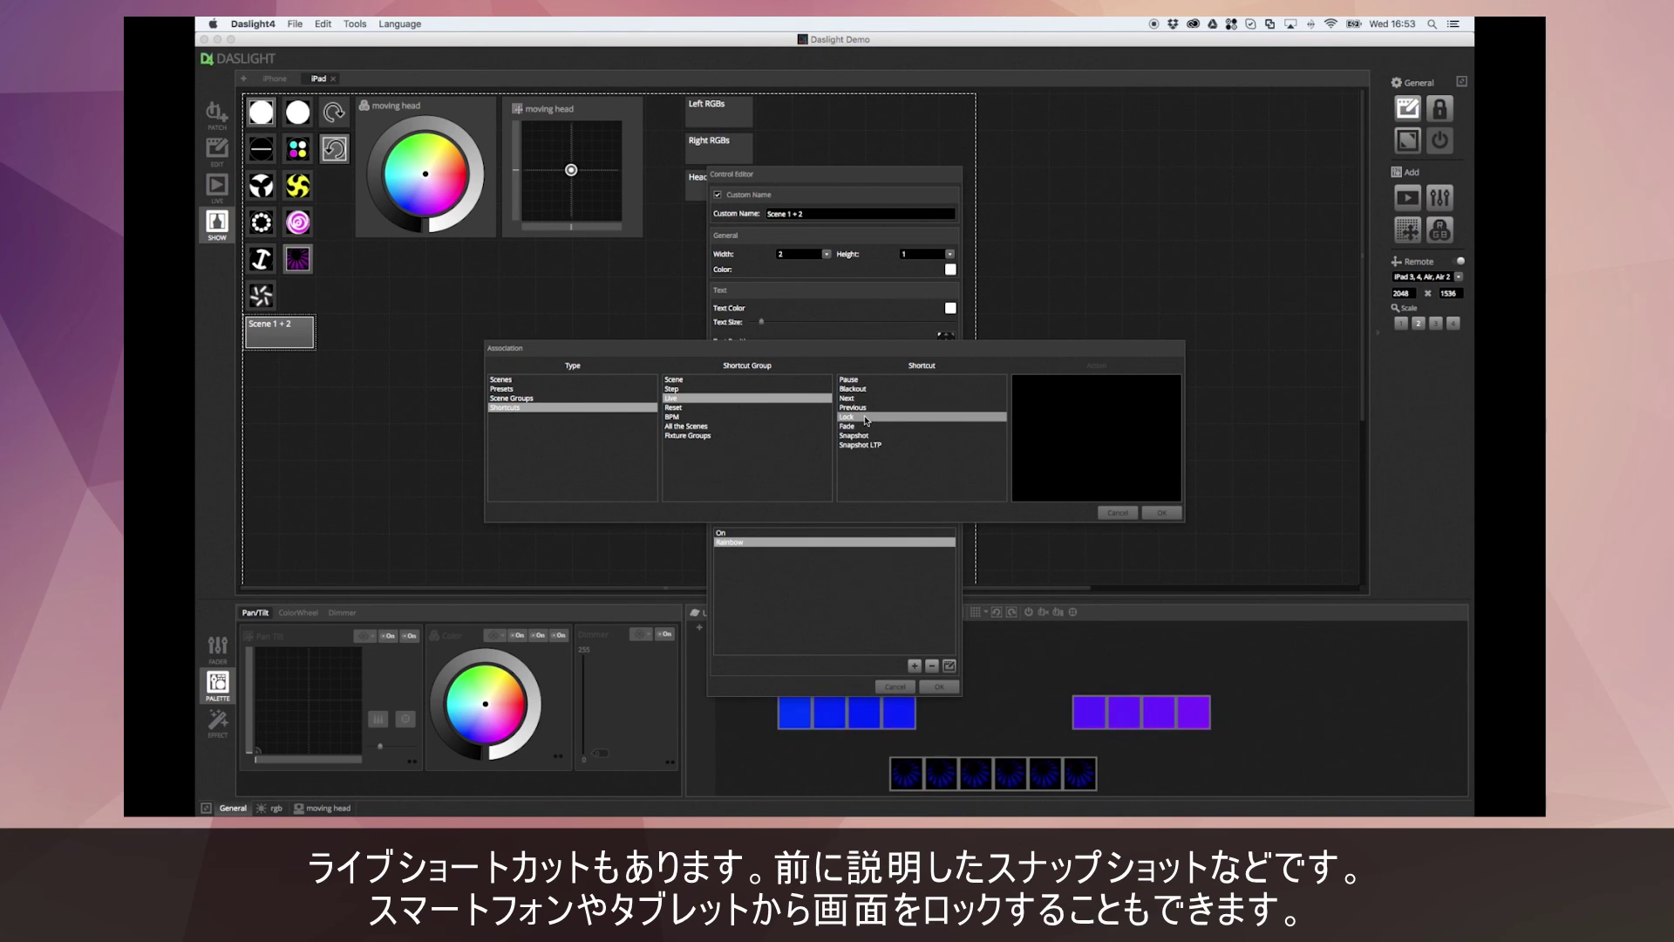
click(739, 416)
click(737, 407)
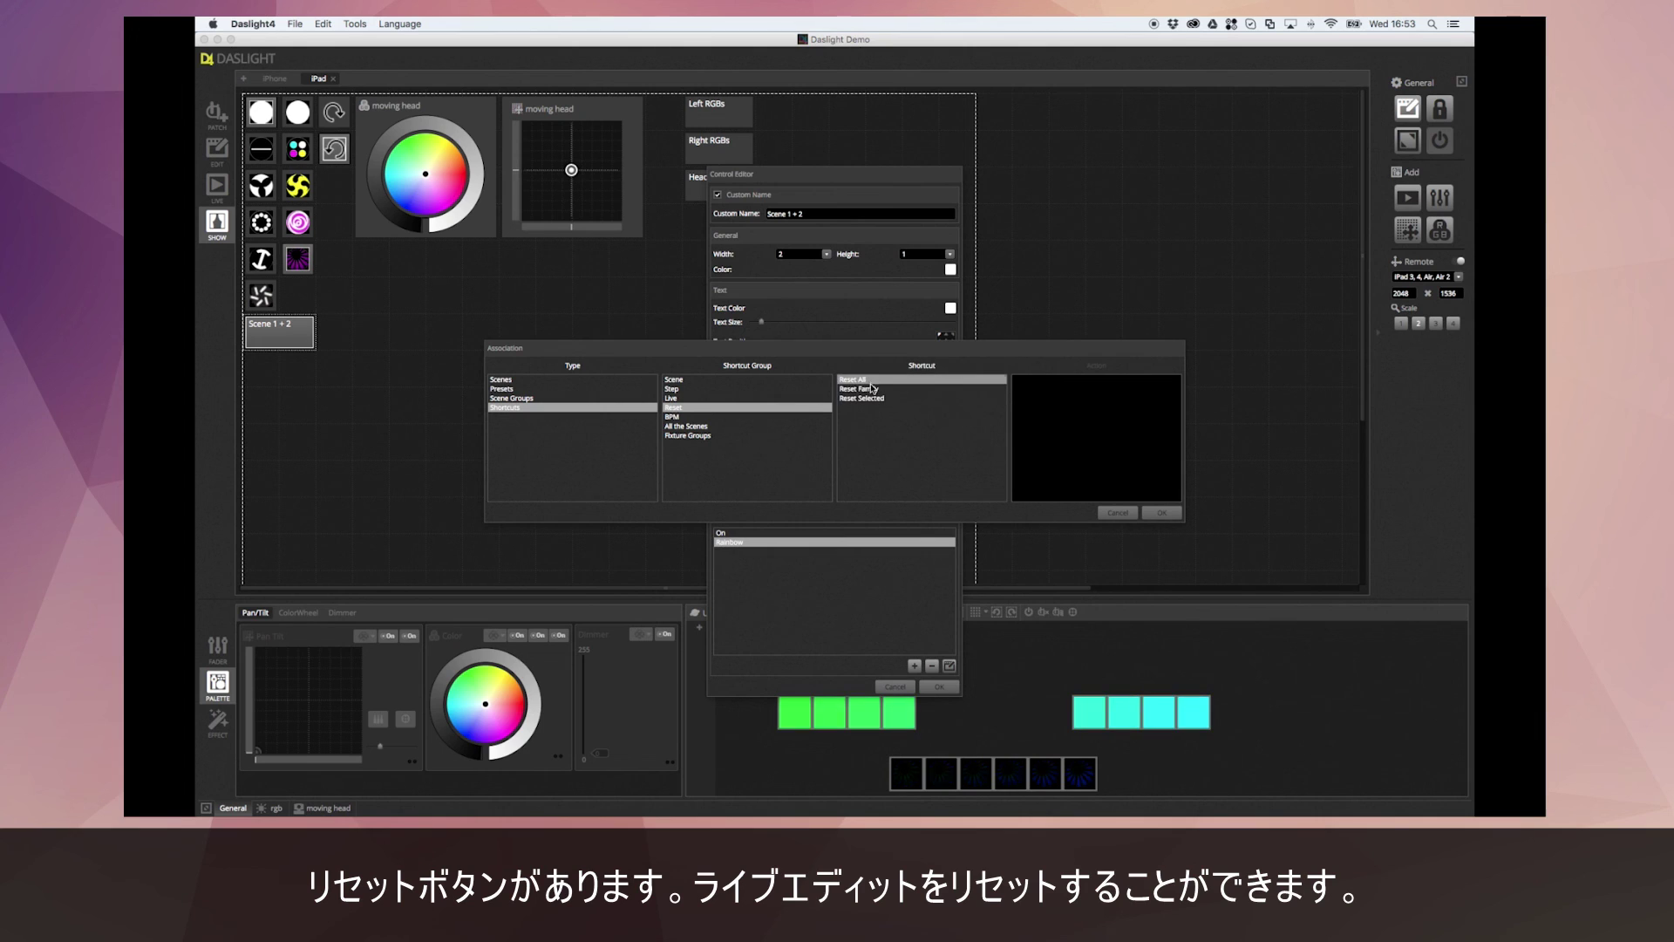
click(768, 417)
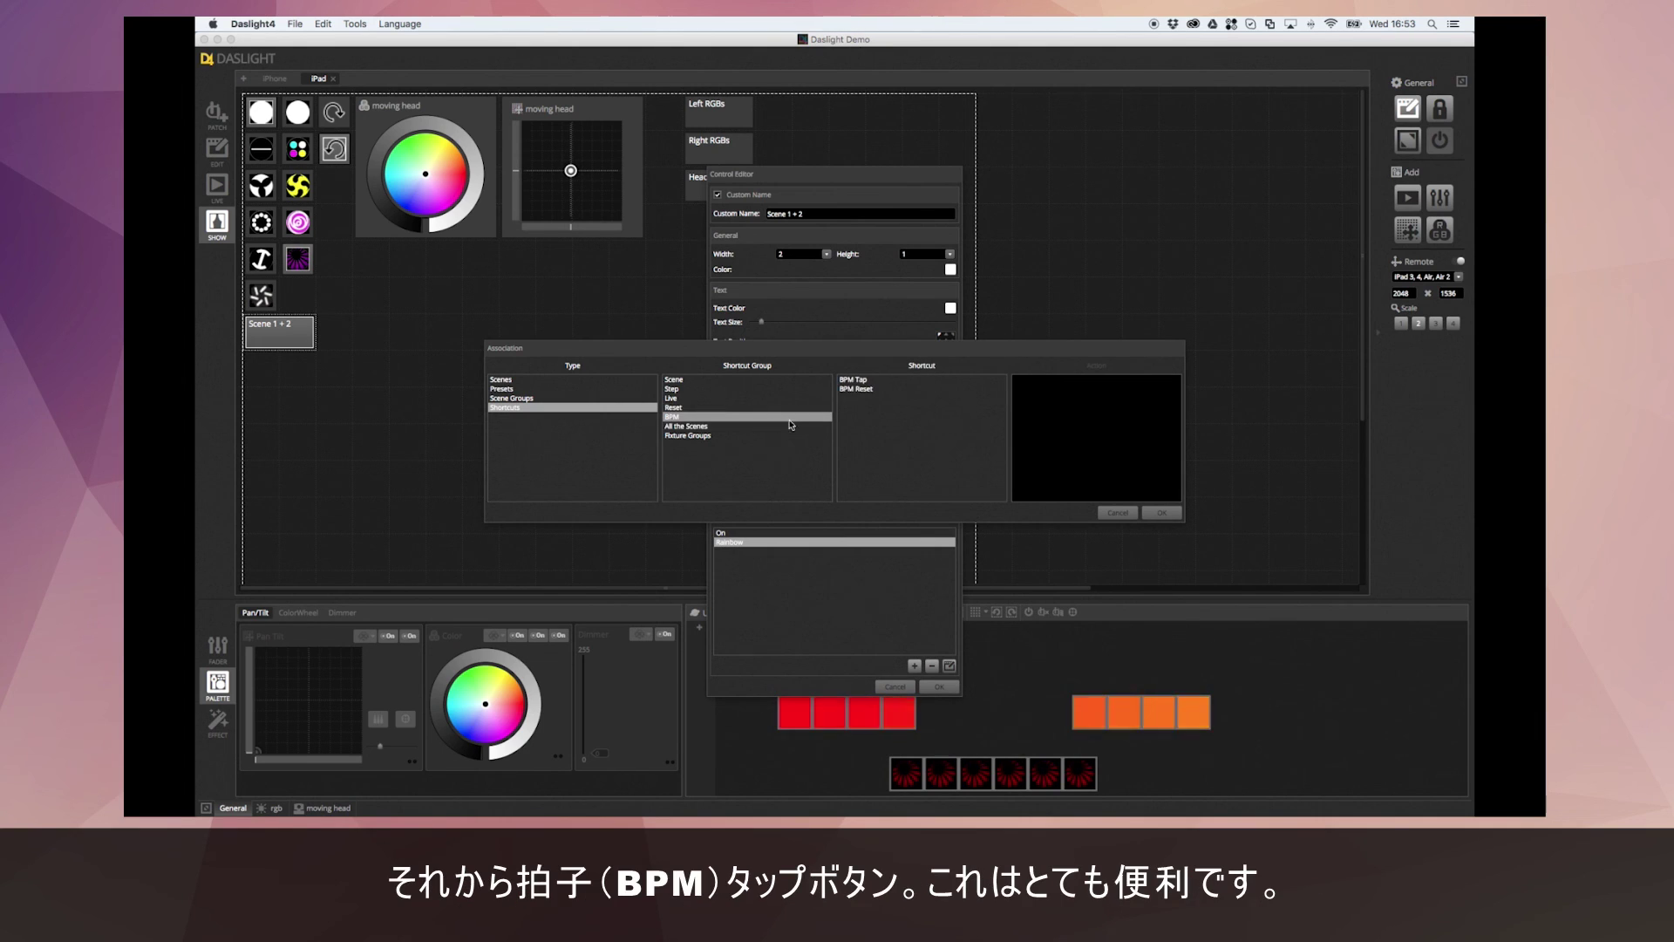
click(868, 380)
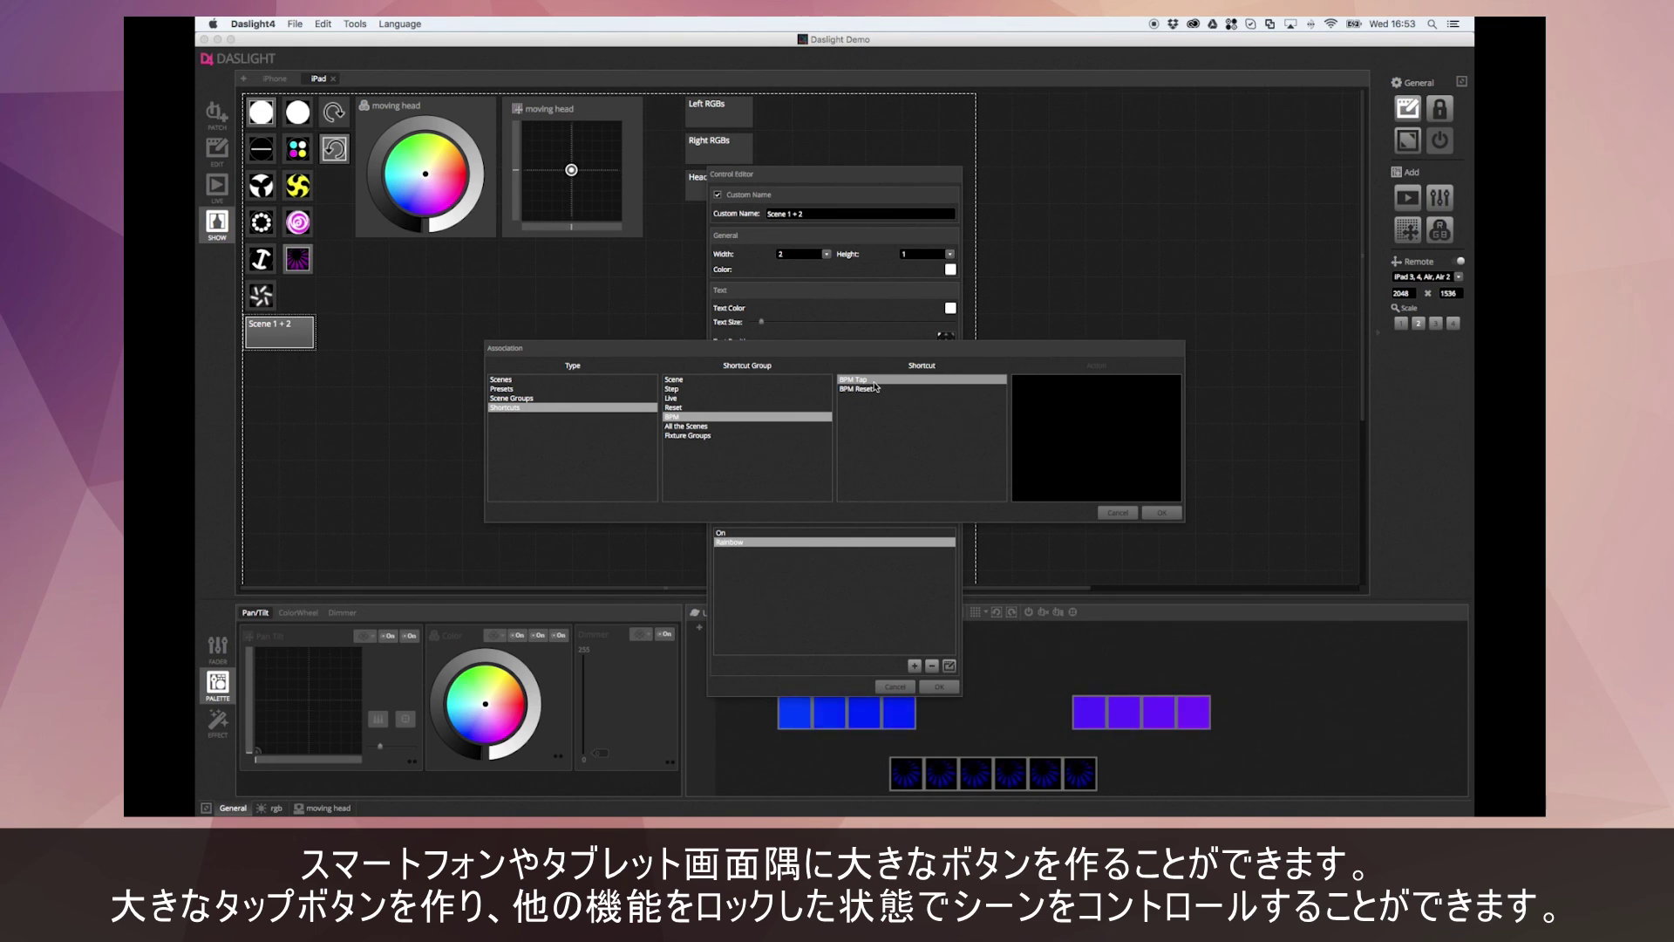
Cancel the association chooser, keeping the button's On and Rainbow actions
click(1105, 513)
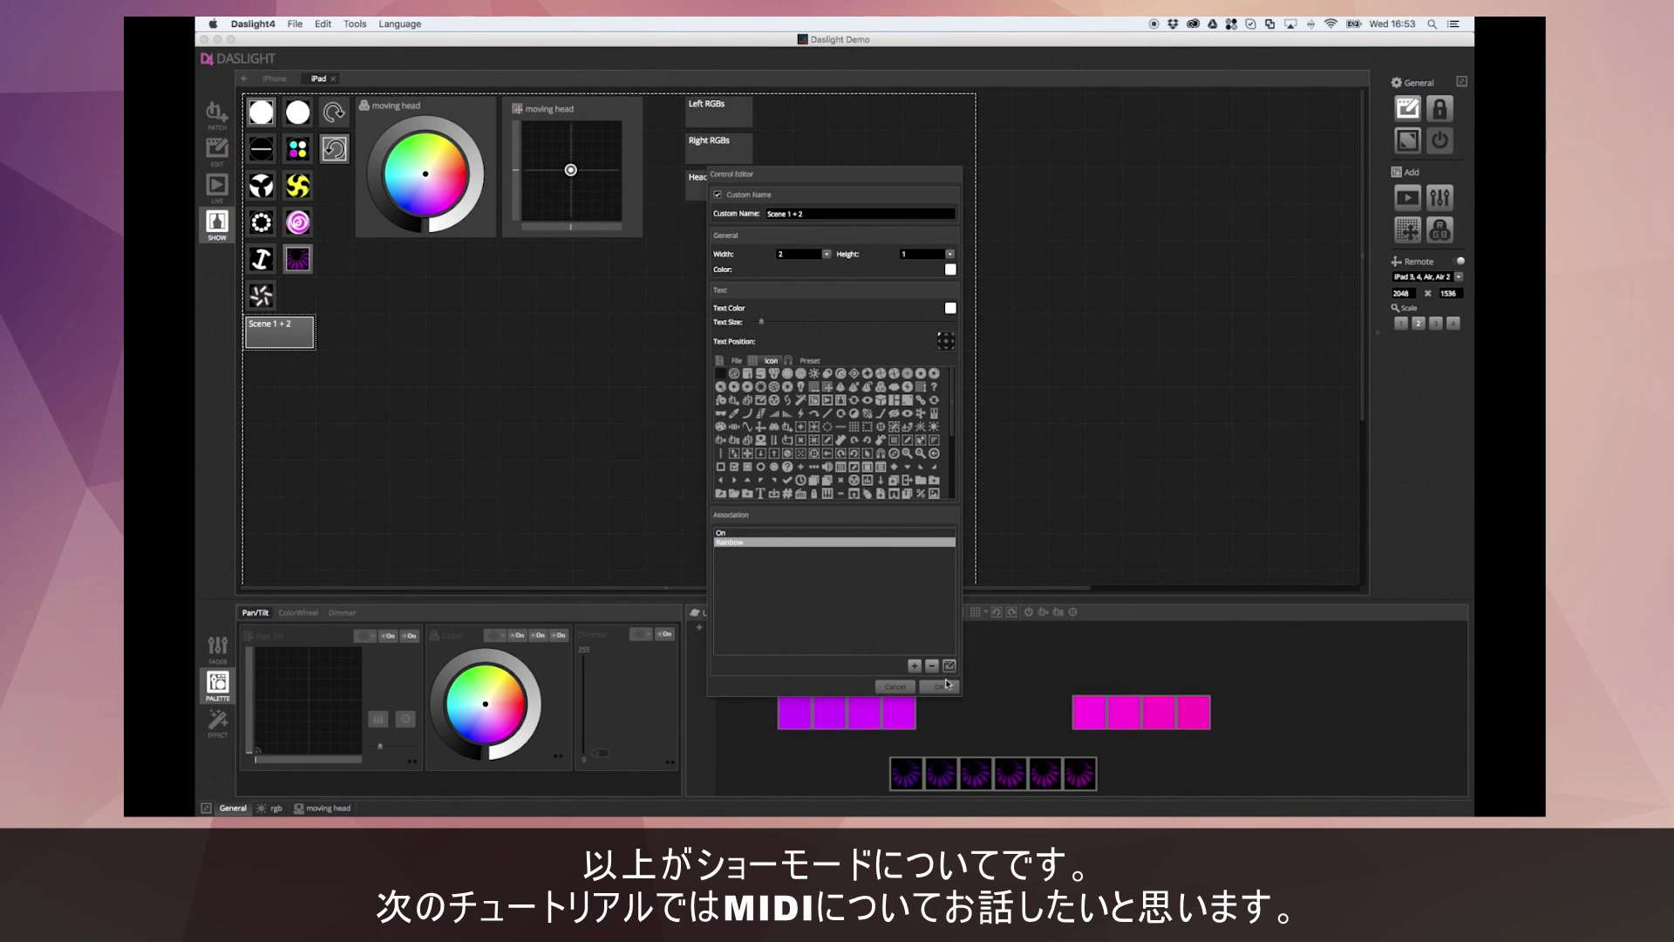